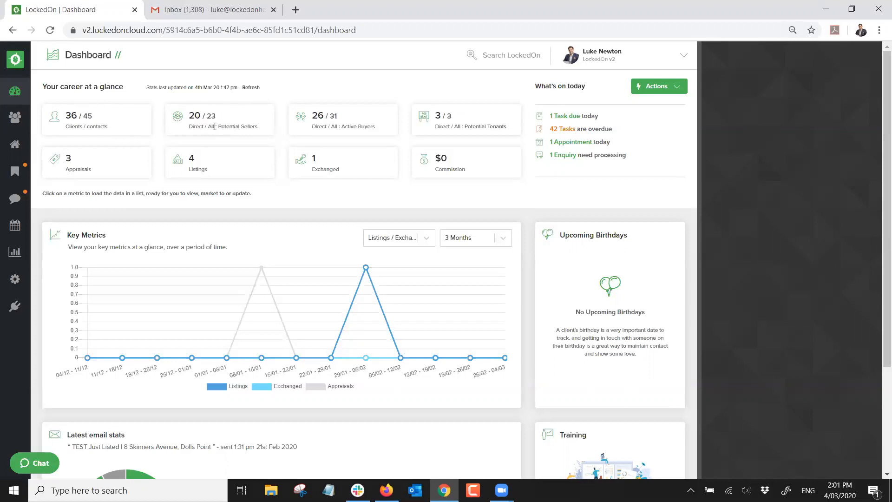
Load the Active Buyers metric from the dashboard, come back, then open the full Clients list
left_click_drag(215, 126, 261, 126)
left_click(284, 90)
left_click_drag(344, 124, 377, 128)
left_click(384, 97)
left_click(335, 122)
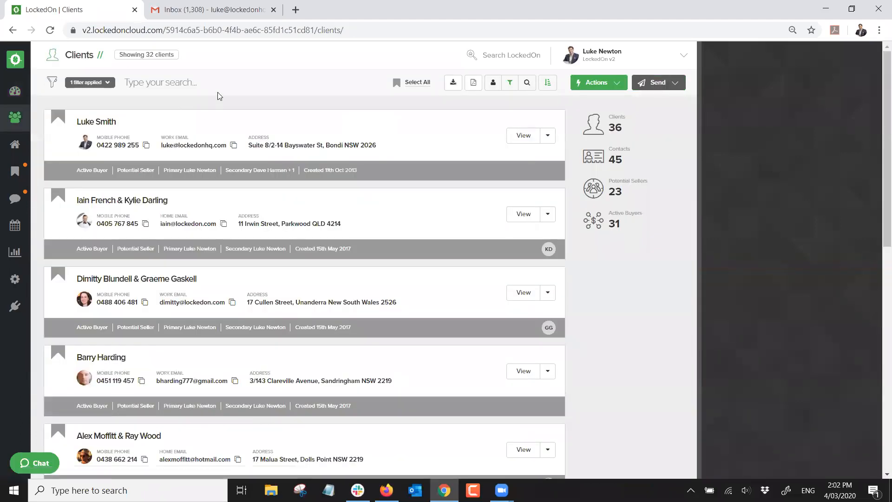
left_click(16, 93)
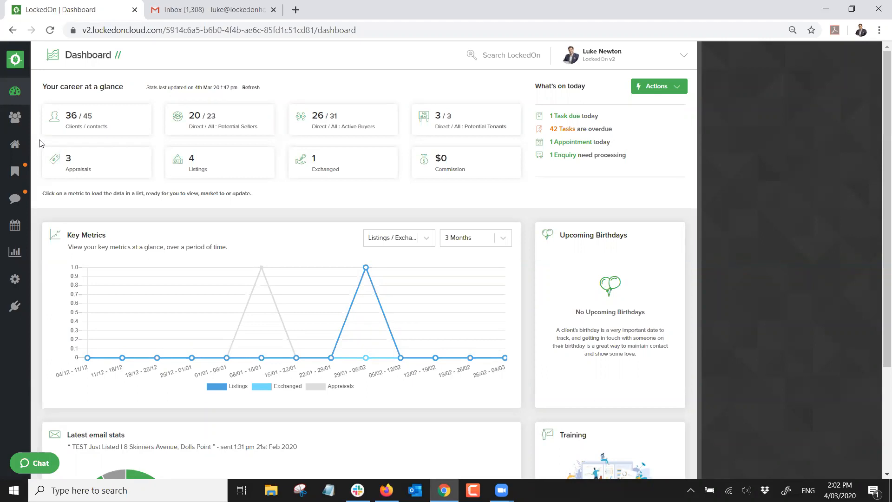
left_click(19, 124)
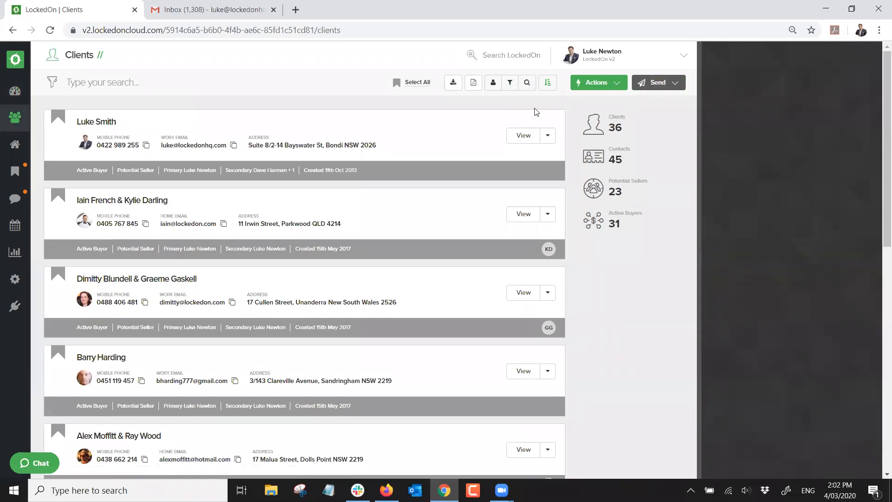
Open the Add Client form from Actions and close it again
left_click(582, 82)
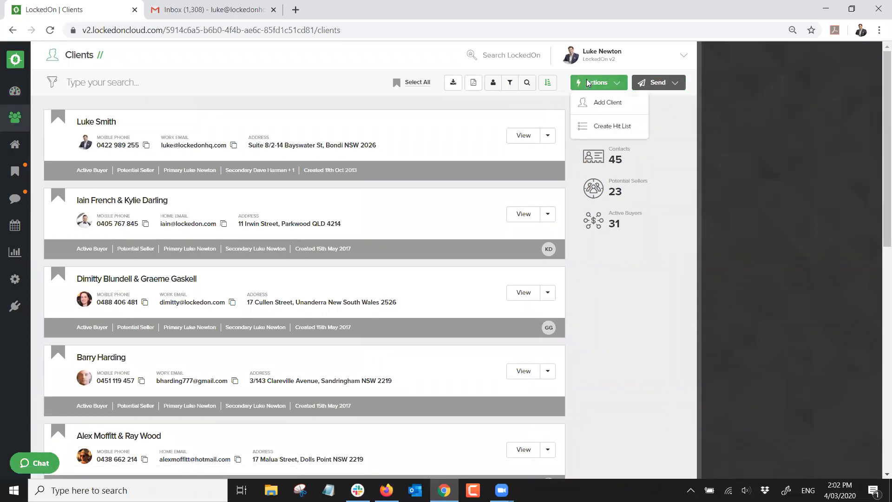
left_click(609, 102)
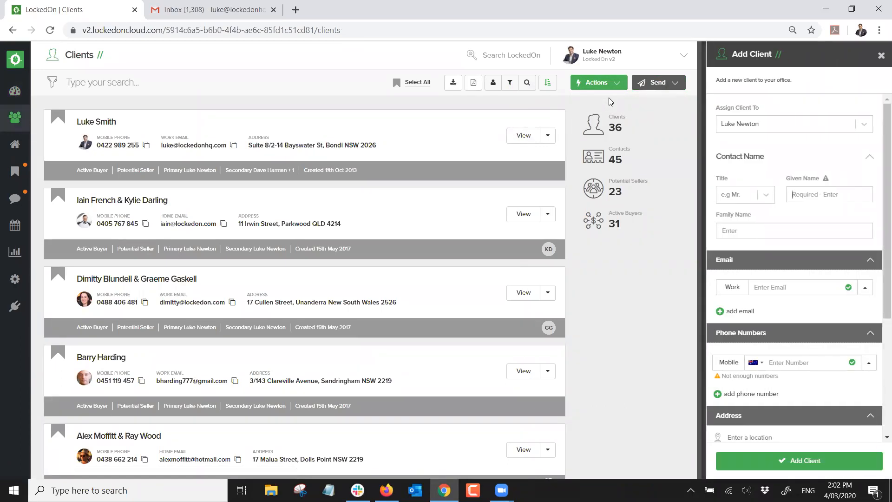
left_click(880, 57)
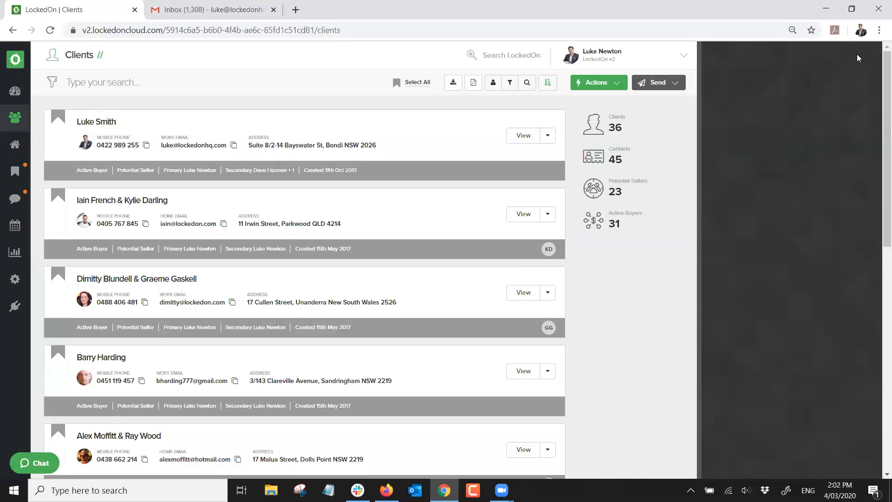
Zoom the browser to 100% and back to 80%, then bring up the client Actions list
left_click(879, 29)
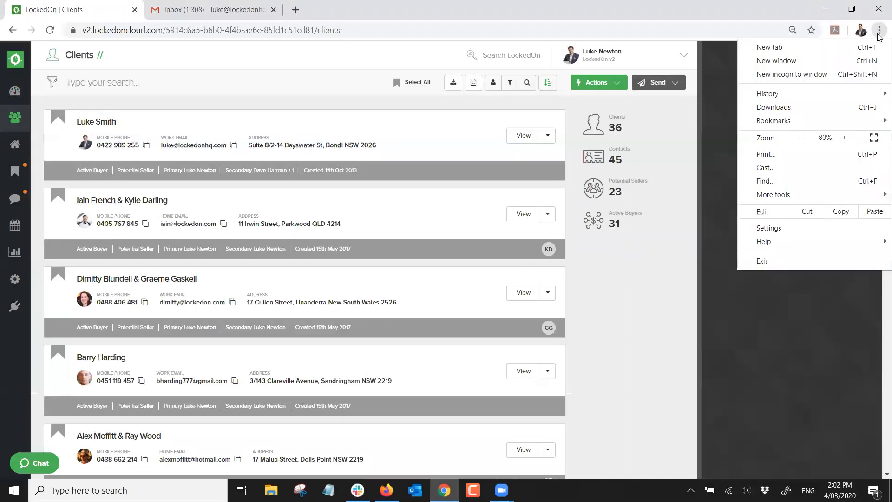
left_click(846, 139)
left_click(846, 138)
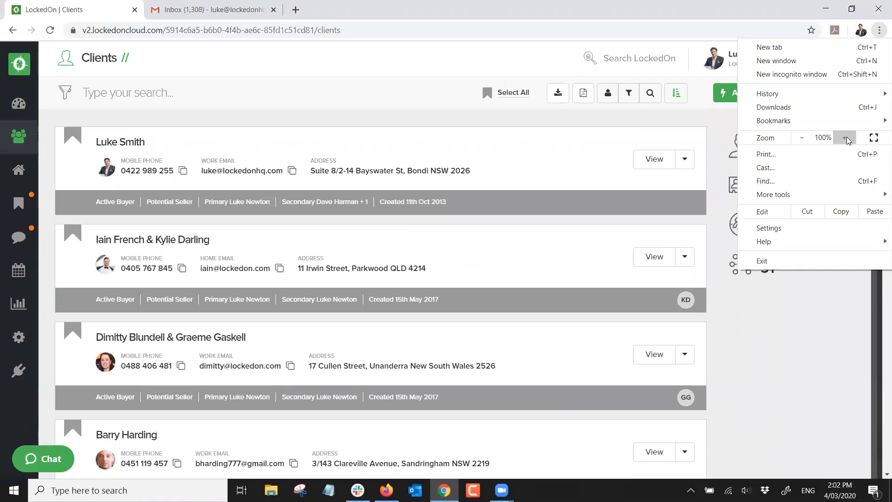
left_click(808, 139)
left_click(808, 139)
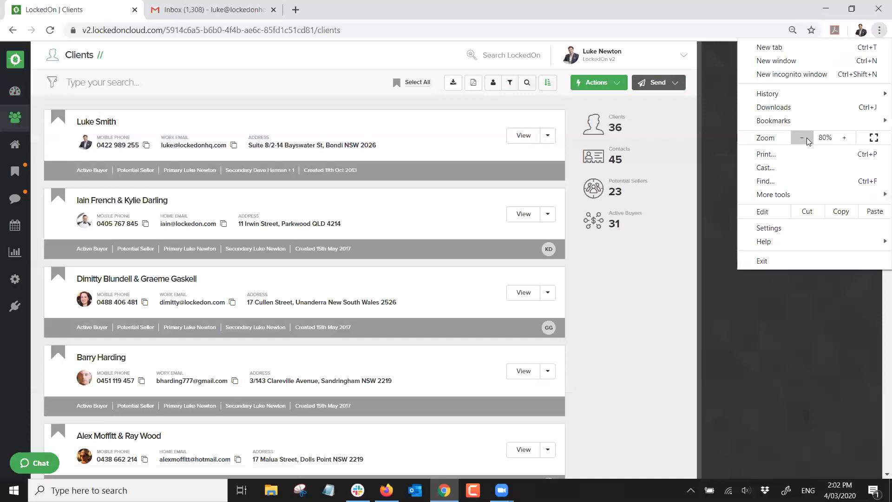
left_click(795, 315)
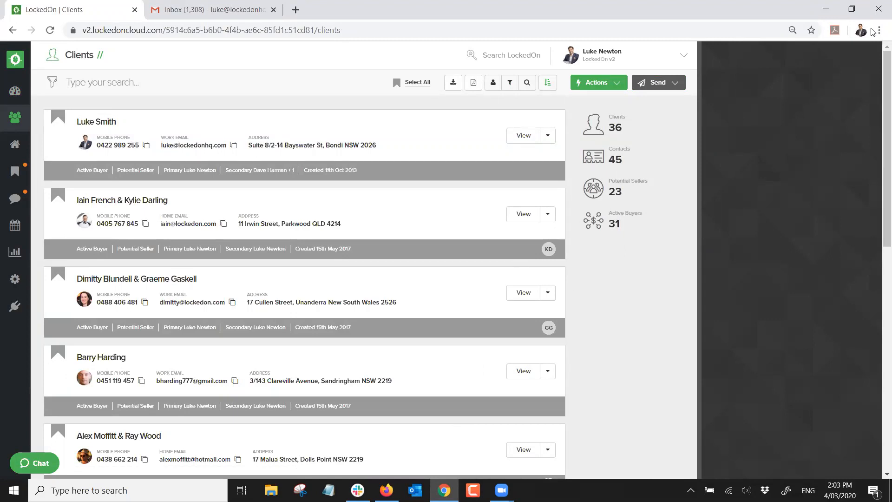
left_click(619, 89)
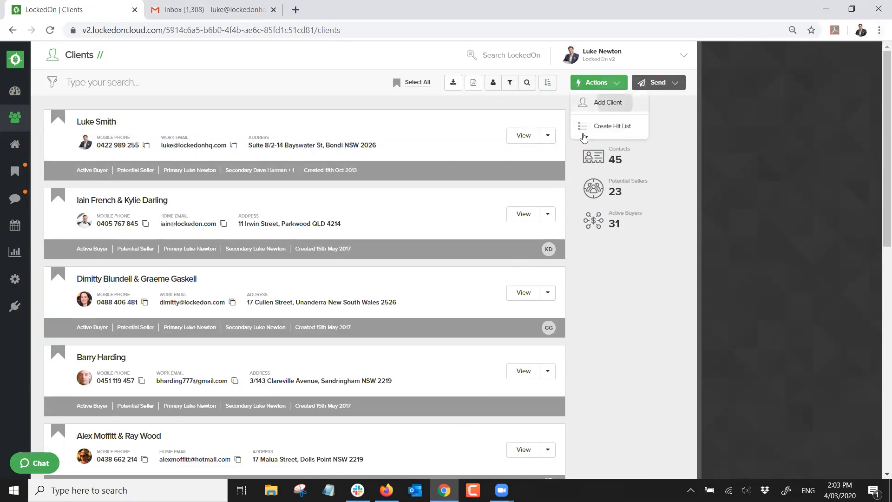
Start a new client and enter her given and family names and work email
left_click(613, 110)
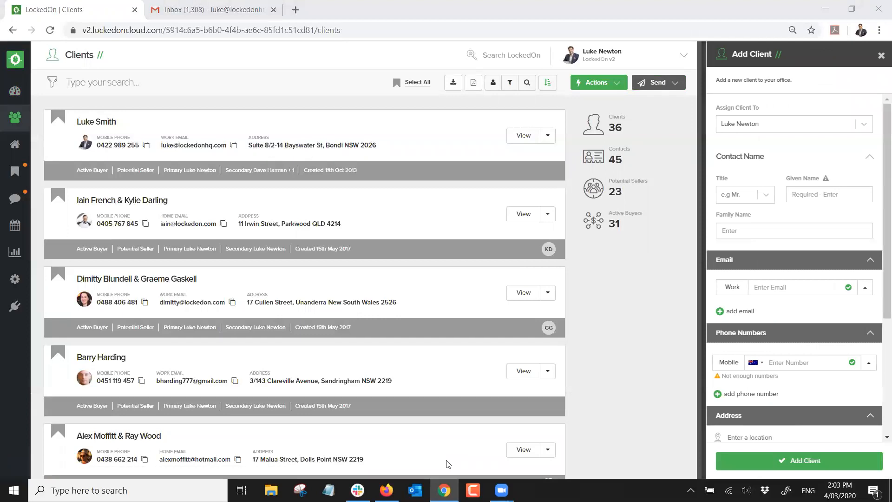
left_click(812, 194)
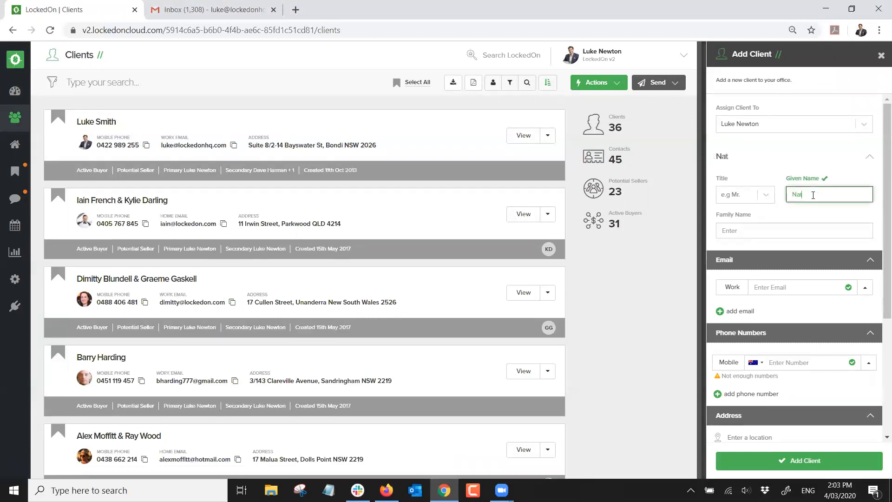
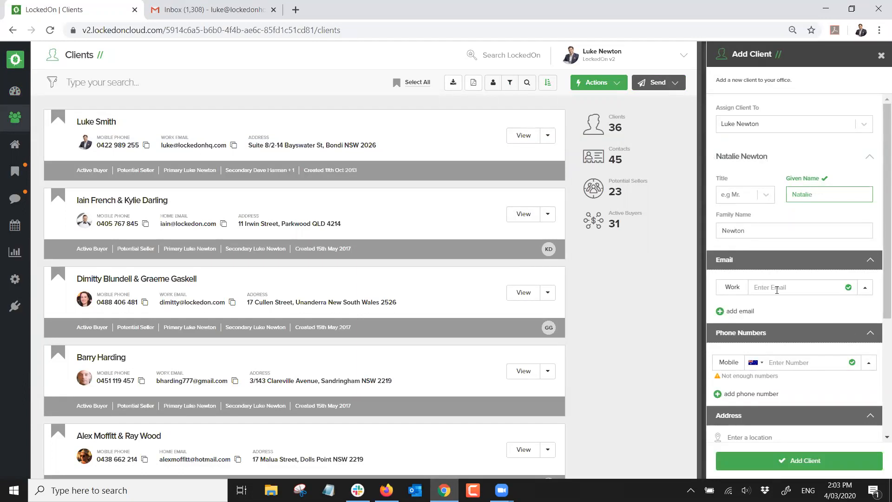
left_click(777, 288)
key("Tab")
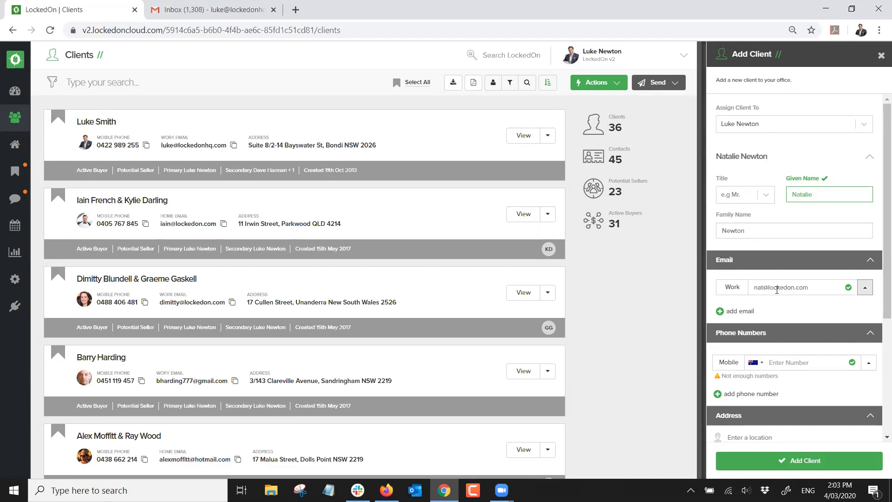
Enter the client's mobile number and correct the name part of the work email
left_click(793, 357)
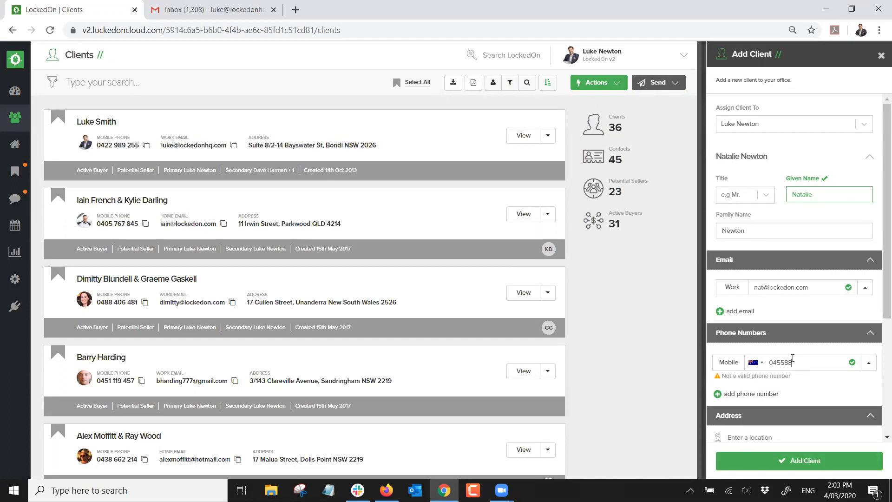
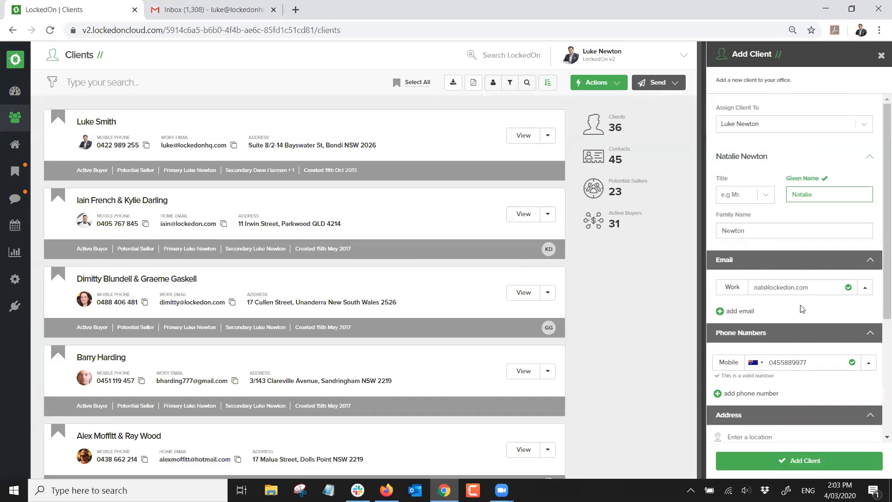
left_click(764, 287)
key("BackSpace")
key("BackSpace")
key("BackSpace")
type("luke")
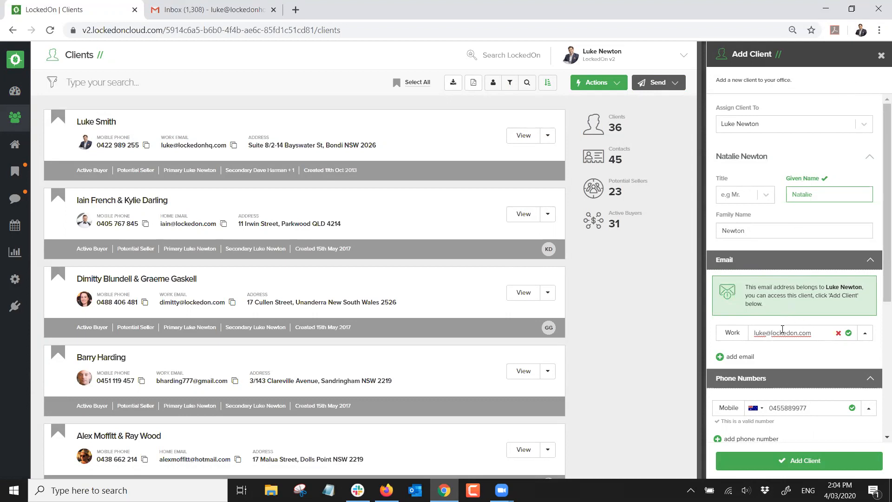
key("BackSpace")
key("BackSpace")
key("BackSpace")
key("BackSpace")
type("nmat")
key("BackSpace")
key("BackSpace")
key("BackSpace")
type("at")
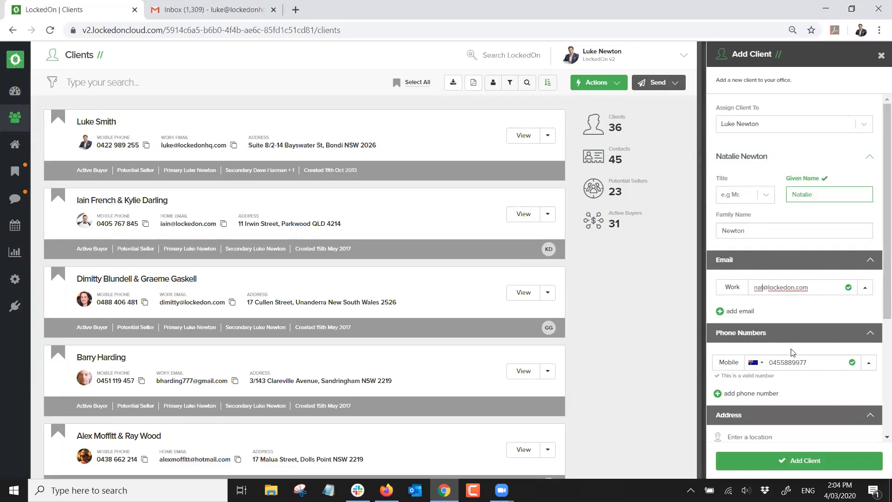
Fill the client's street address from the location suggestion, check the address fields, and save the client
scroll(793, 352, "down", 3)
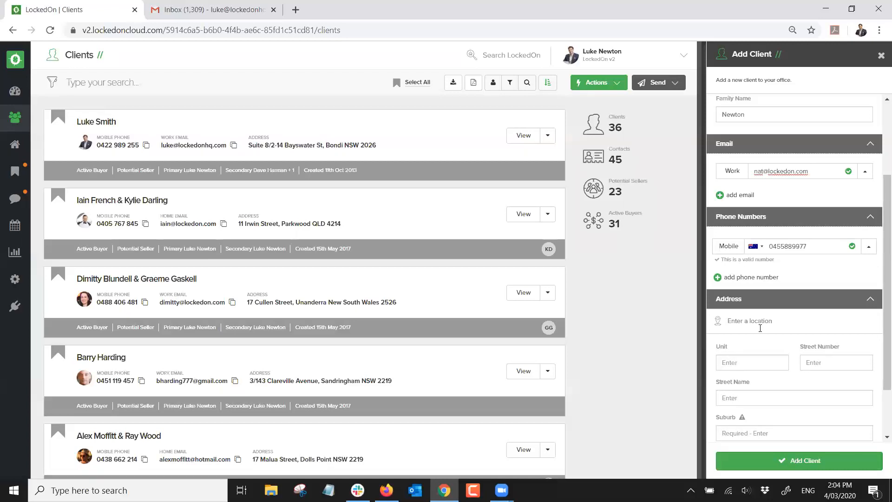
left_click(760, 320)
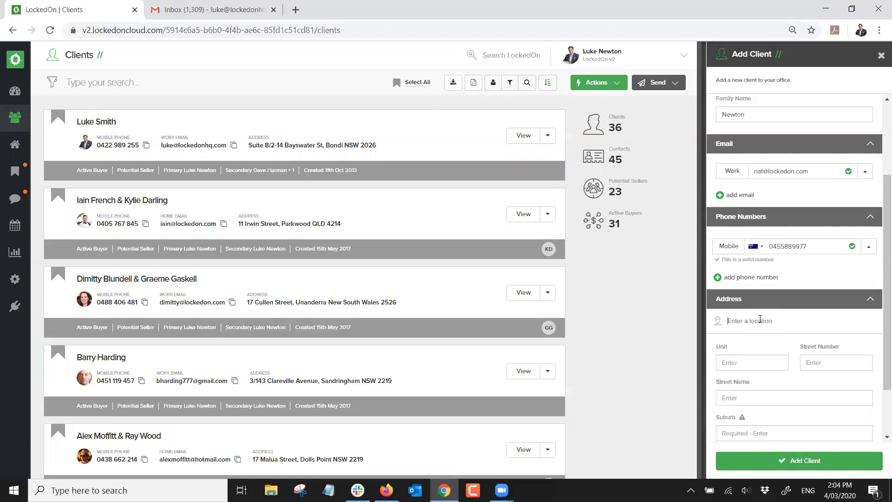
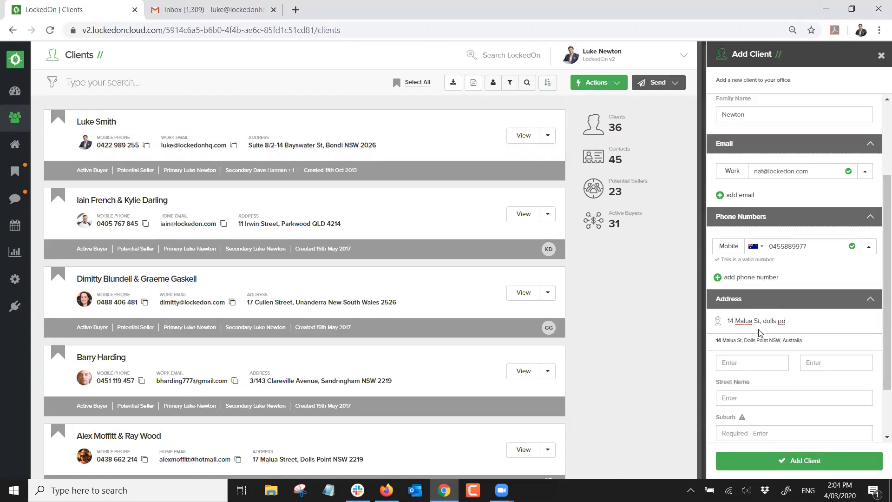
left_click(748, 342)
scroll(813, 338, "down", 1)
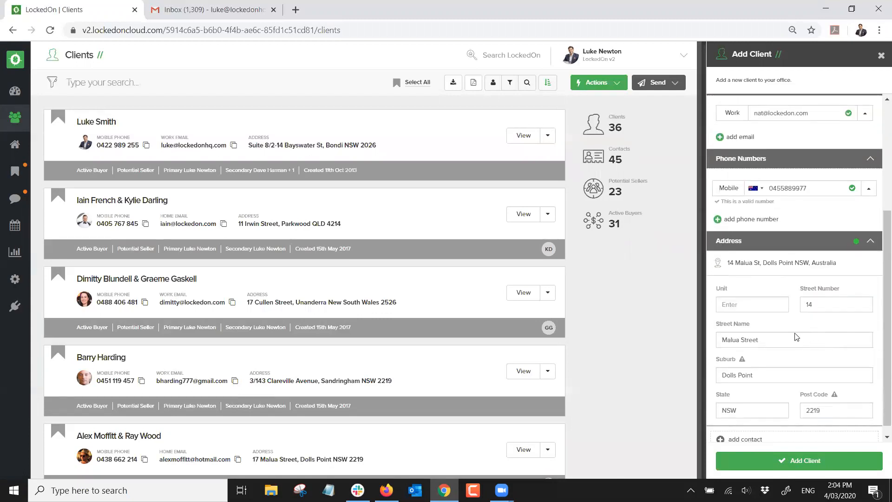
left_click(820, 300)
left_click(765, 308)
scroll(796, 362, "down", 1)
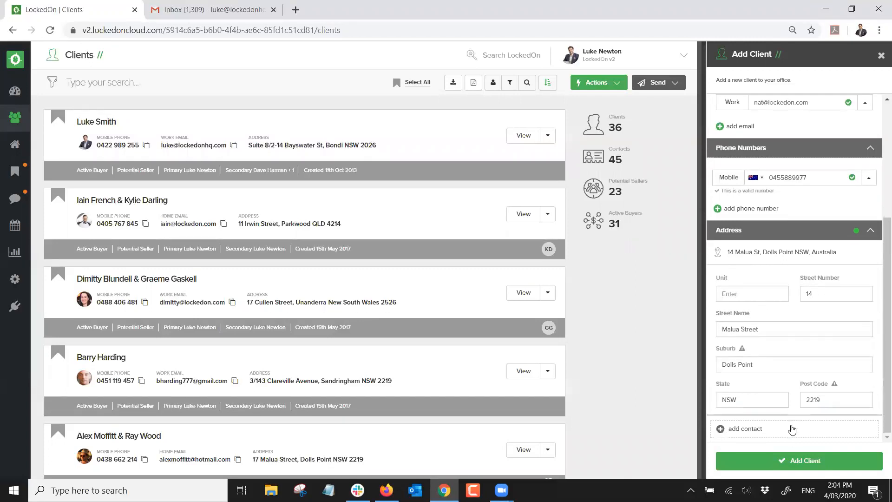
scroll(800, 383, "up", 4)
scroll(798, 378, "down", 4)
left_click(793, 468)
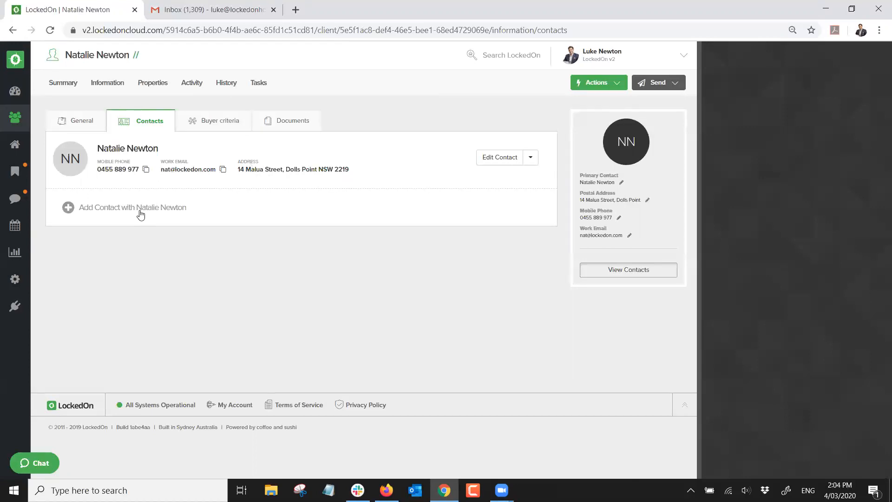
Remove the accidental blank No Name contact and open the primary contact for editing
left_click(126, 207)
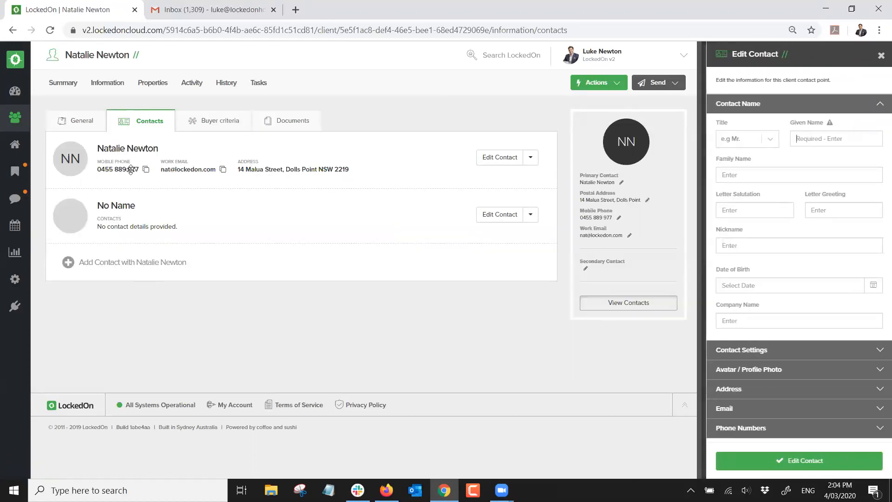
left_click(881, 55)
left_click(530, 215)
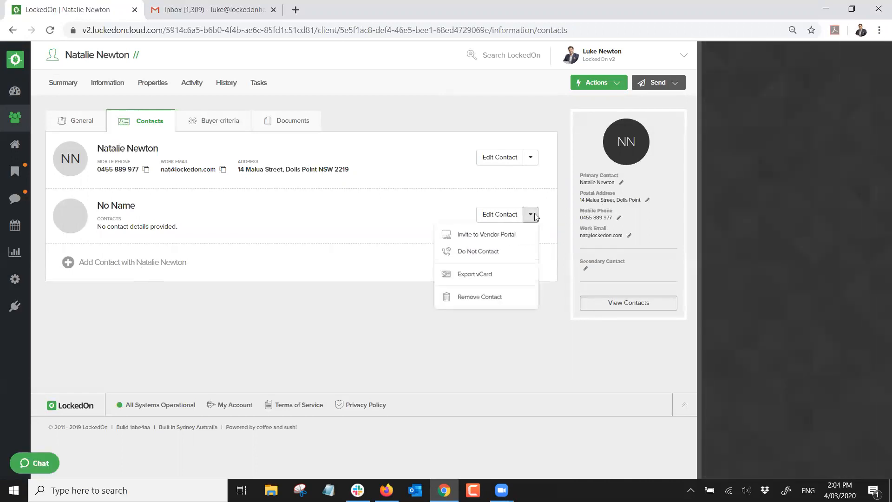
left_click(486, 299)
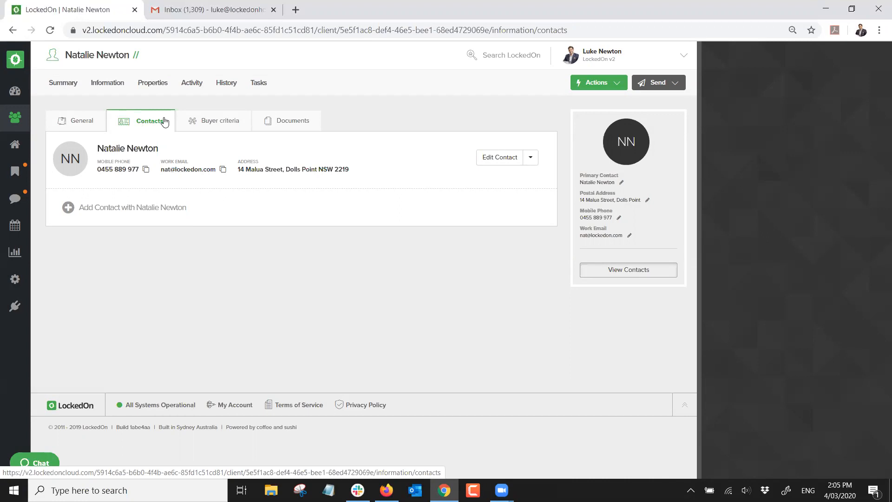
left_click(498, 159)
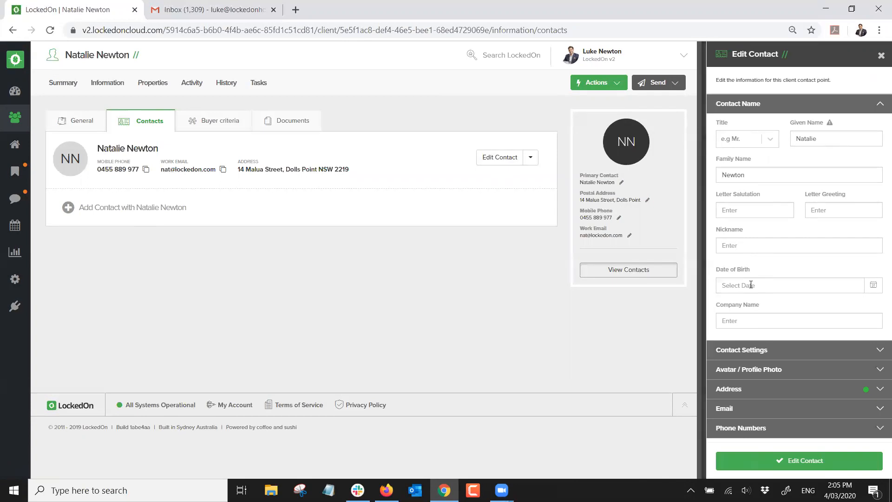
Pick 18 February 2009 as the contact's date of birth in the calendar and save
left_click(873, 285)
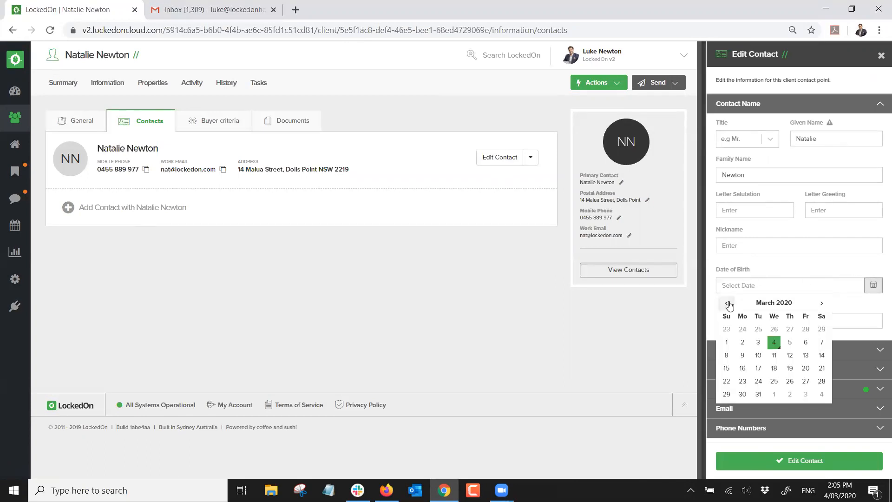
left_click(728, 303)
left_click(728, 303)
left_click(728, 303)
left_click(727, 304)
left_click(728, 303)
left_click(727, 304)
left_click(728, 303)
left_click(728, 303)
left_click(728, 304)
left_click(728, 303)
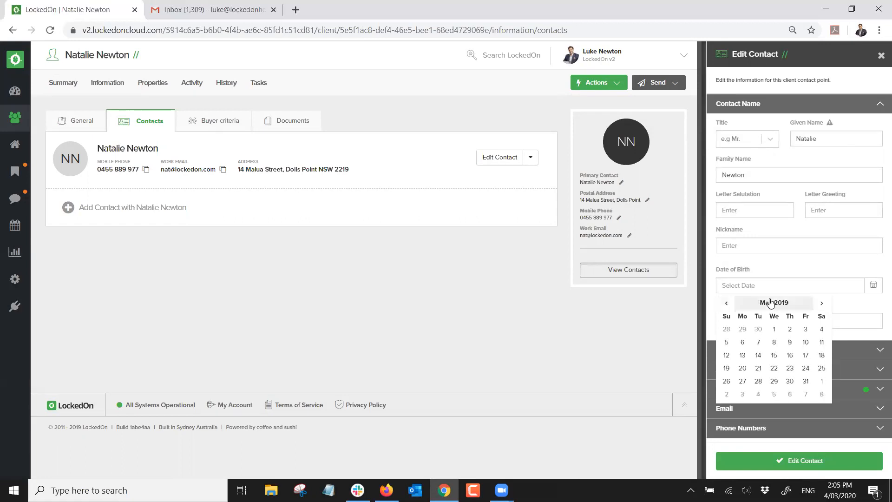
left_click(742, 308)
left_click(752, 309)
left_click(733, 326)
left_click(763, 334)
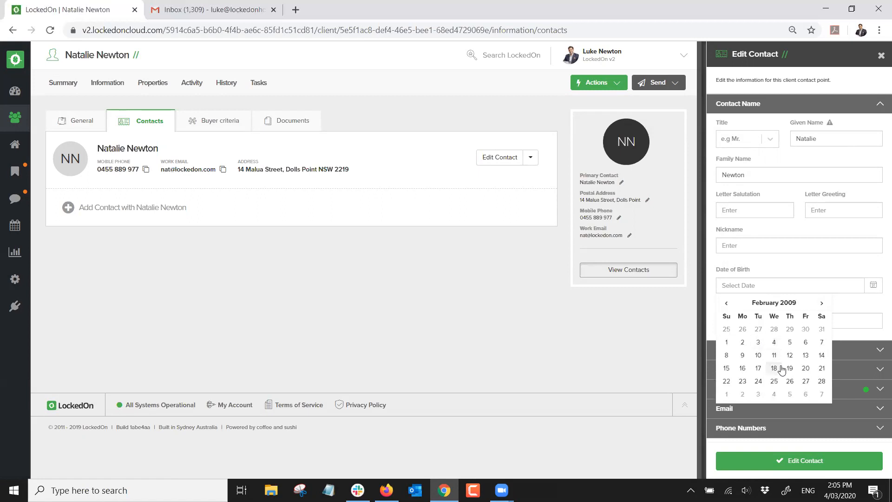
left_click(780, 370)
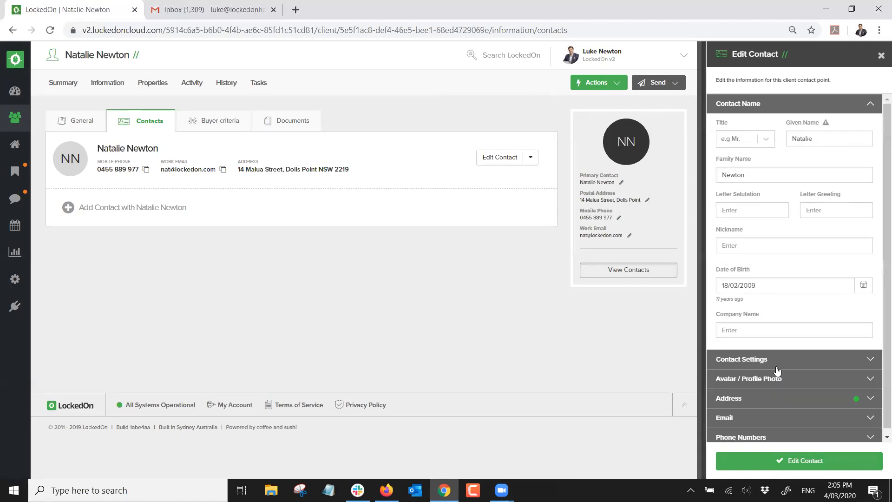
left_click(774, 463)
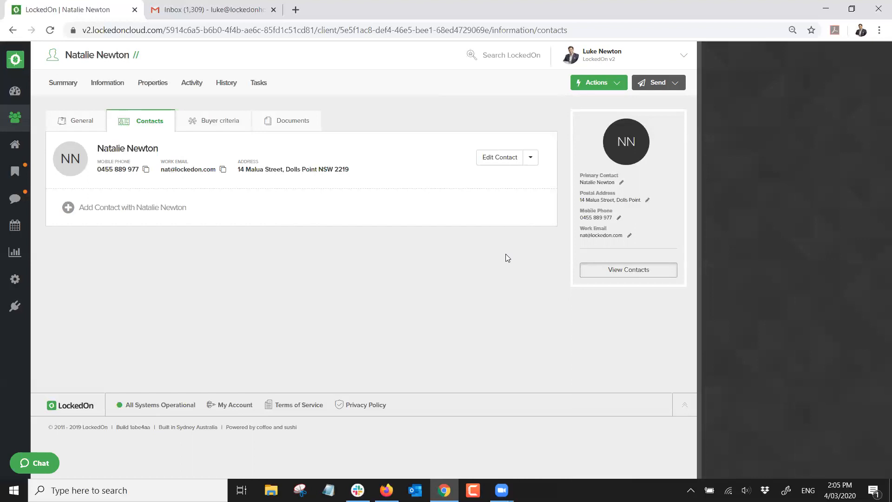
Check the dashboard, then return to the client's Contacts and reopen the contact's edit form
left_click(16, 93)
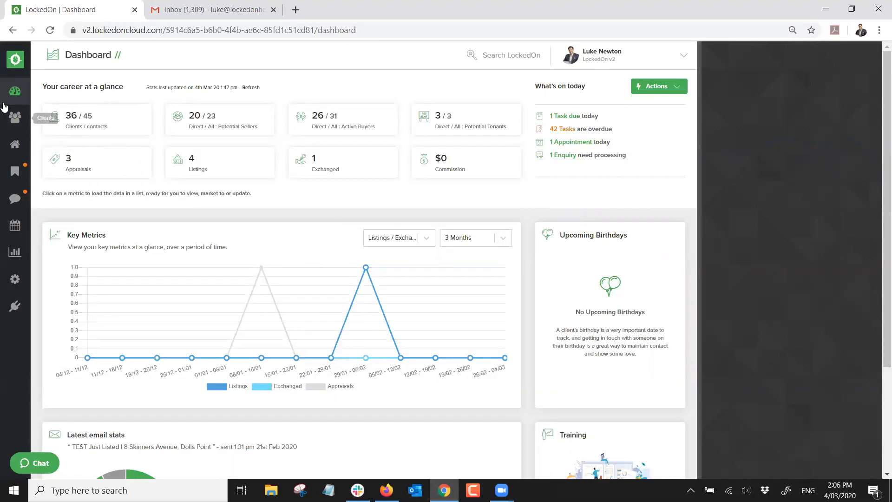
left_click(13, 35)
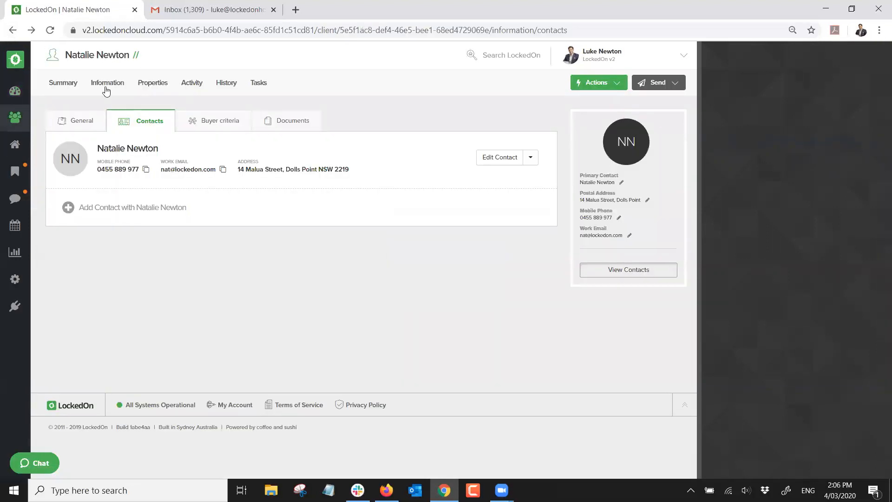
left_click(100, 86)
left_click(140, 120)
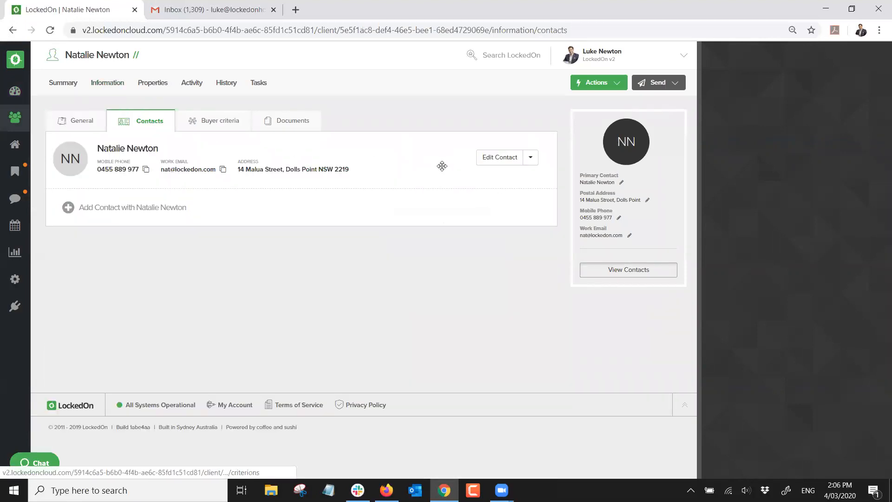
left_click(490, 158)
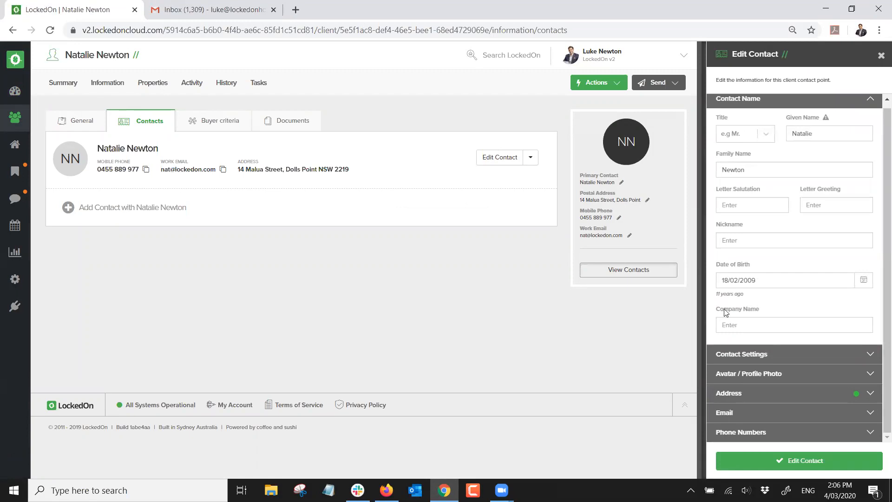
Turn on Do Not Mail and Do Not Call in the contact settings, save, then revise and resave them
left_click(744, 355)
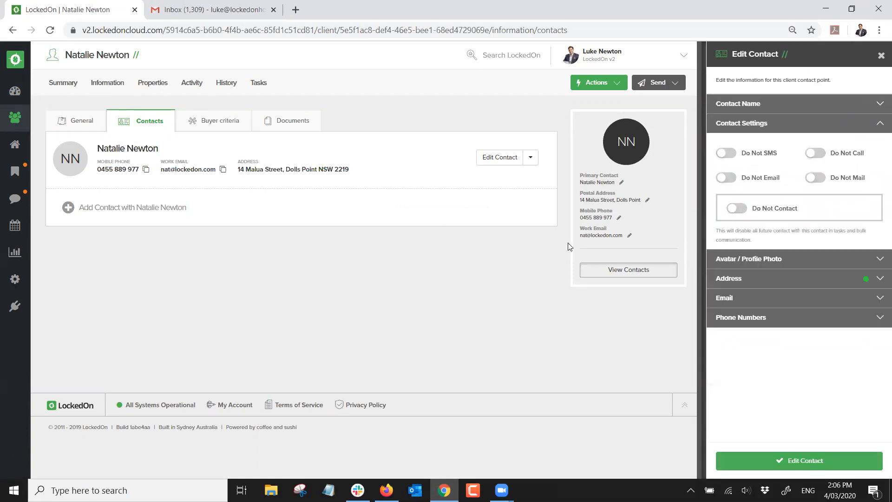
left_click(816, 179)
left_click(817, 155)
left_click(792, 460)
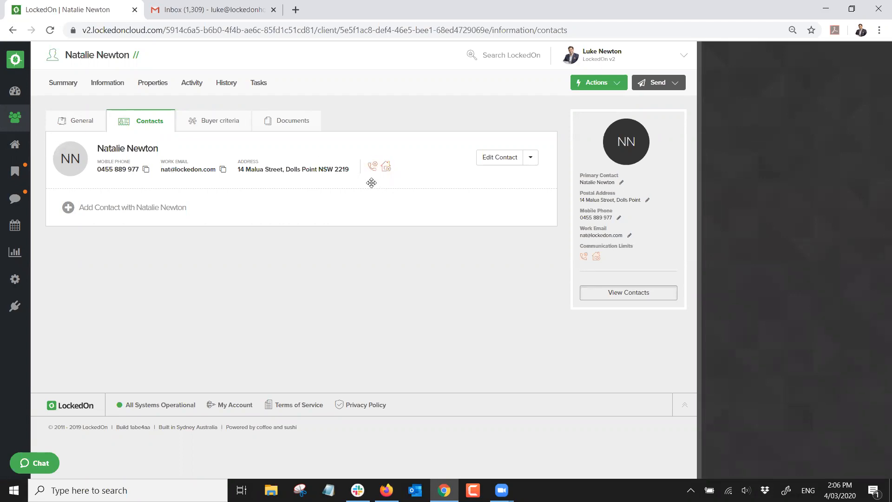
left_click(532, 158)
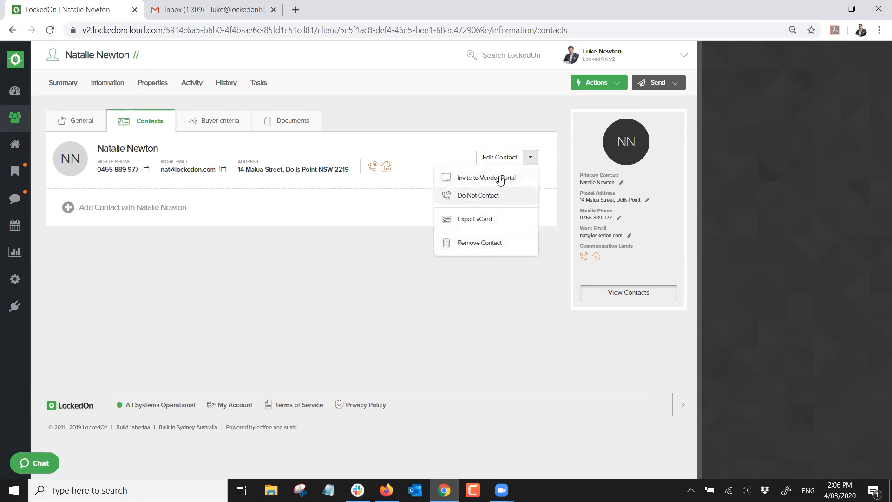
left_click(501, 158)
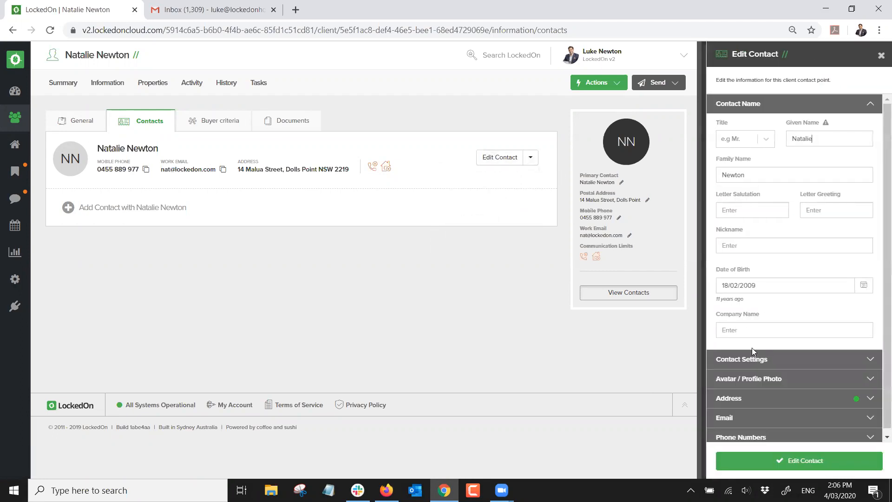
left_click(754, 352)
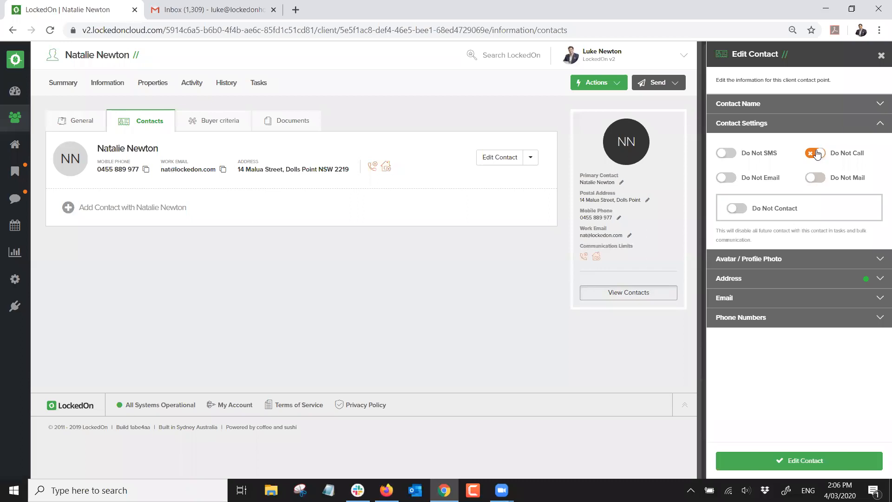
left_click(776, 462)
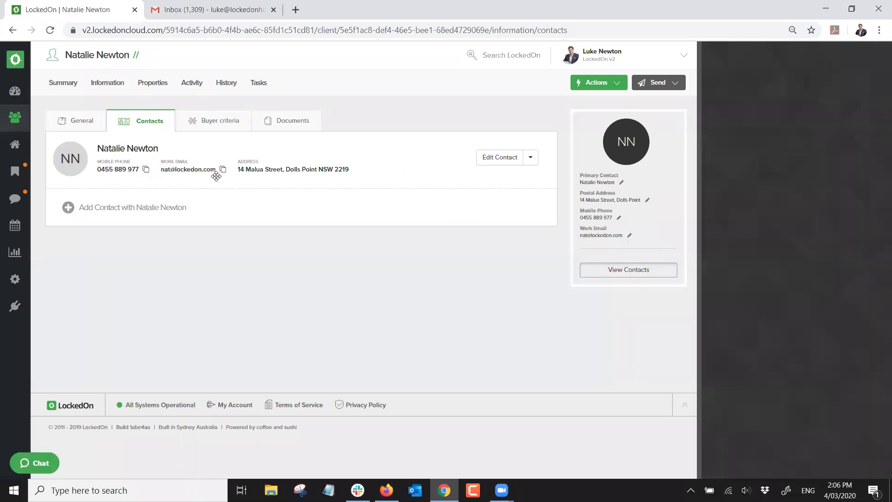
Add then remove an empty Work phone number, save the contact, and view the client Summary
left_click(506, 158)
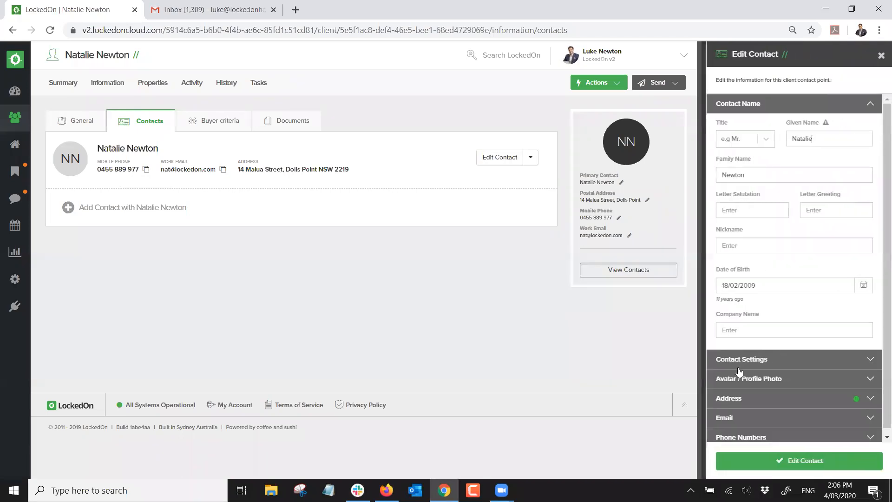
left_click(739, 436)
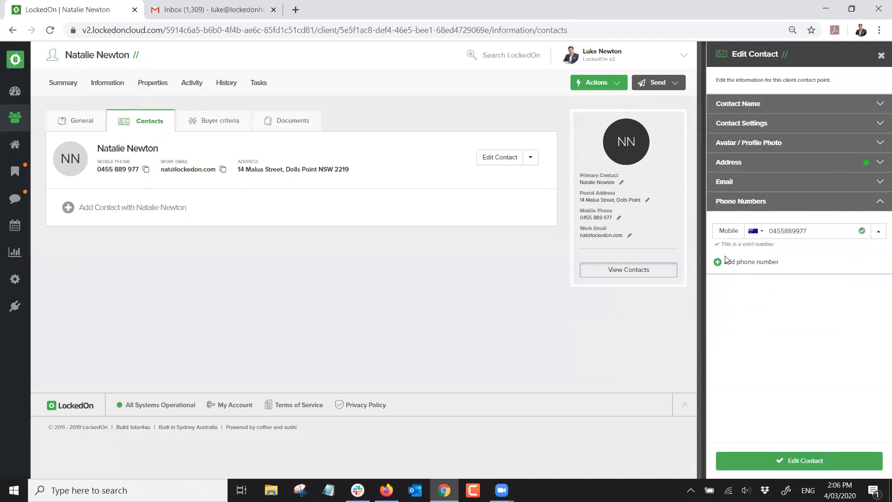
left_click(728, 263)
left_click(728, 265)
left_click(728, 246)
left_click(878, 265)
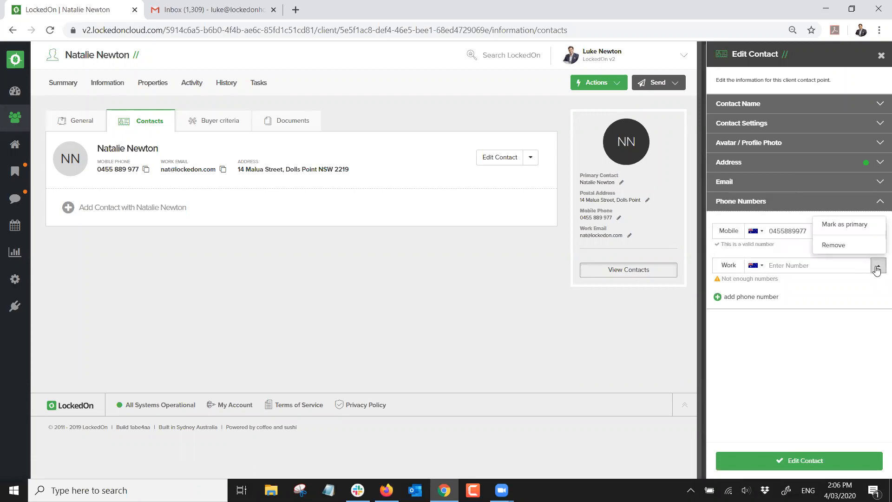
left_click(830, 245)
left_click(771, 461)
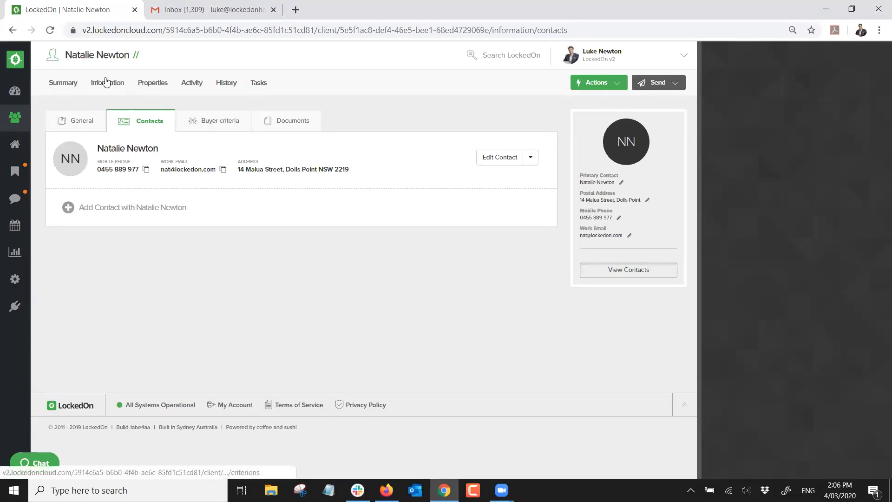
left_click(66, 86)
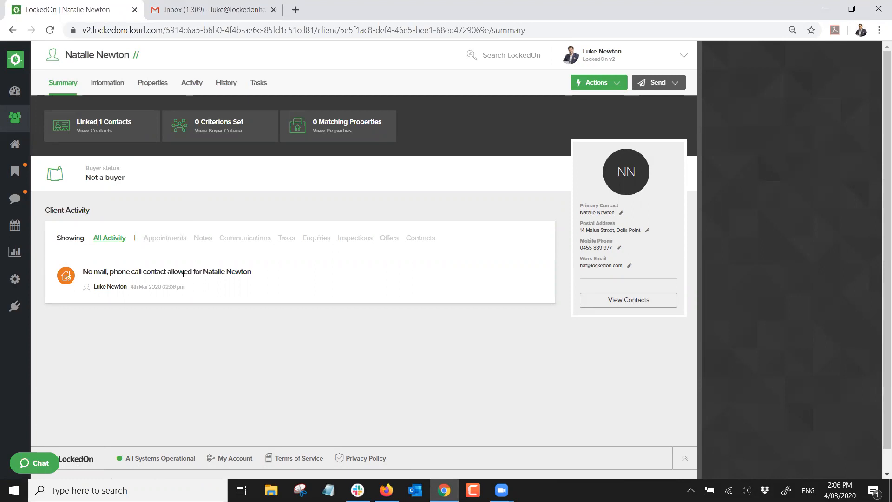
Log the note 'demo today in webinar' on the client, then go to the Information tab
left_click(604, 82)
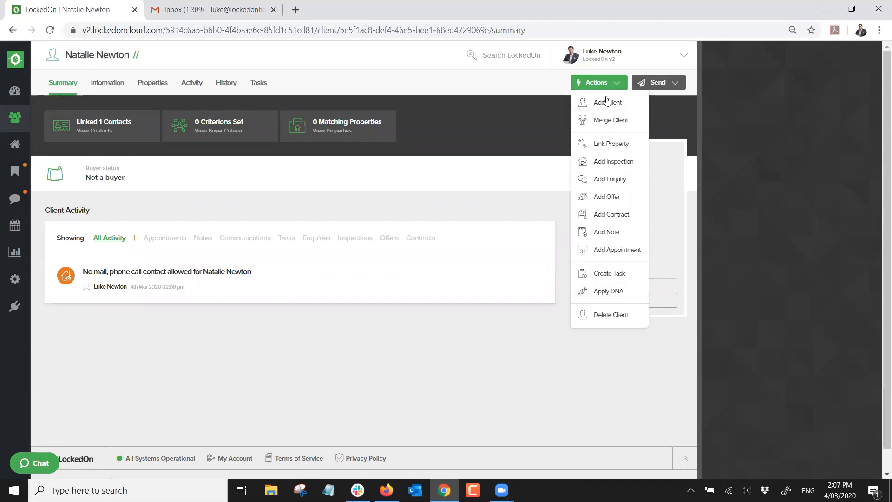
left_click(602, 237)
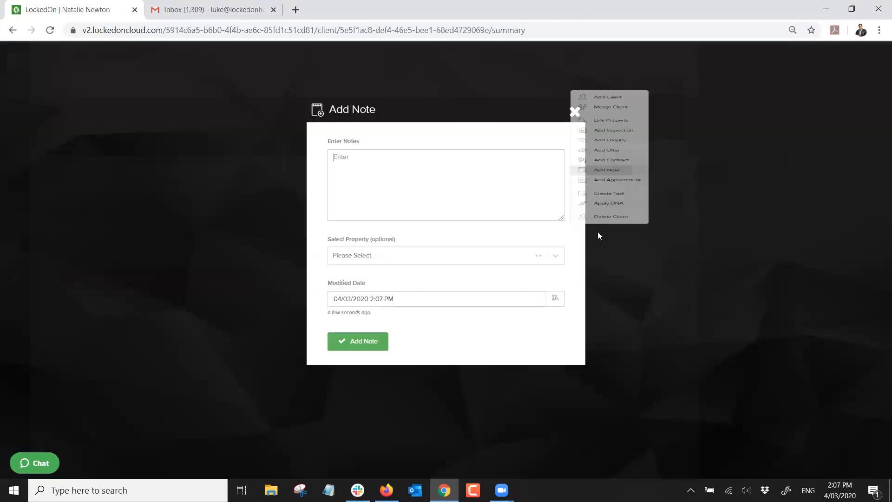
type("demo today in webinar")
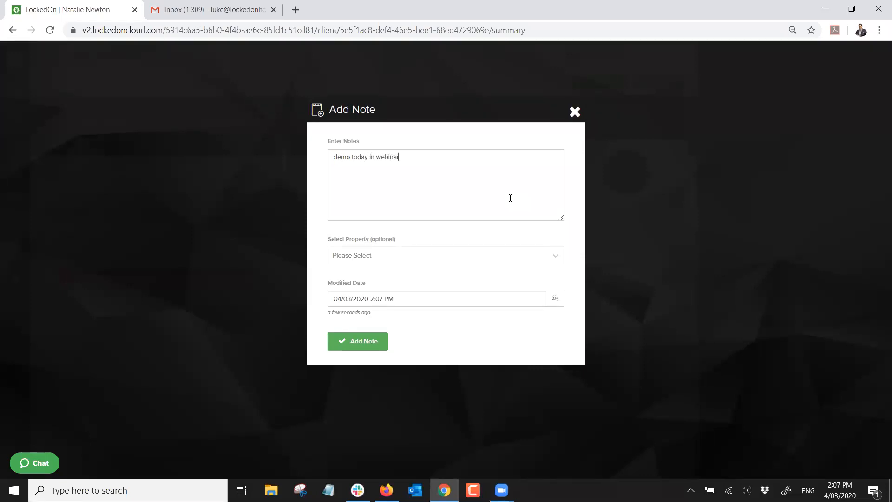
left_click(366, 347)
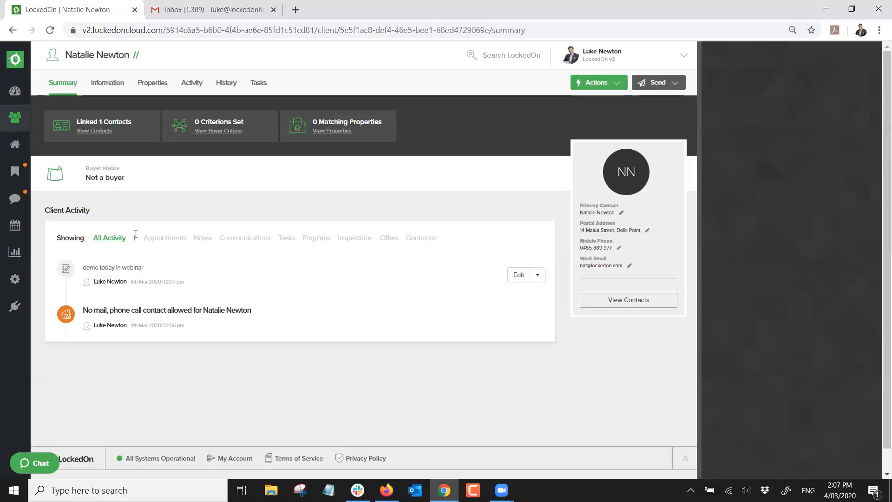
left_click(114, 88)
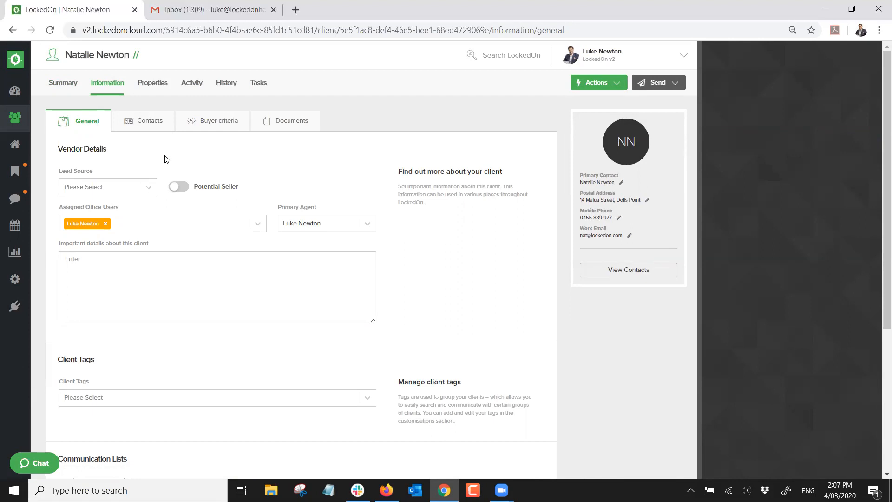
Set the client's lead source to Domain and assign another office user
left_click(148, 189)
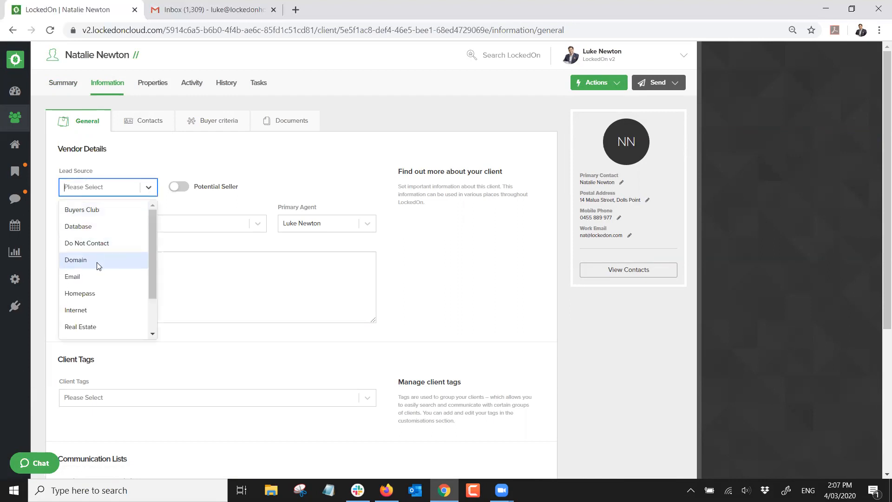
scroll(91, 275, "down", 3)
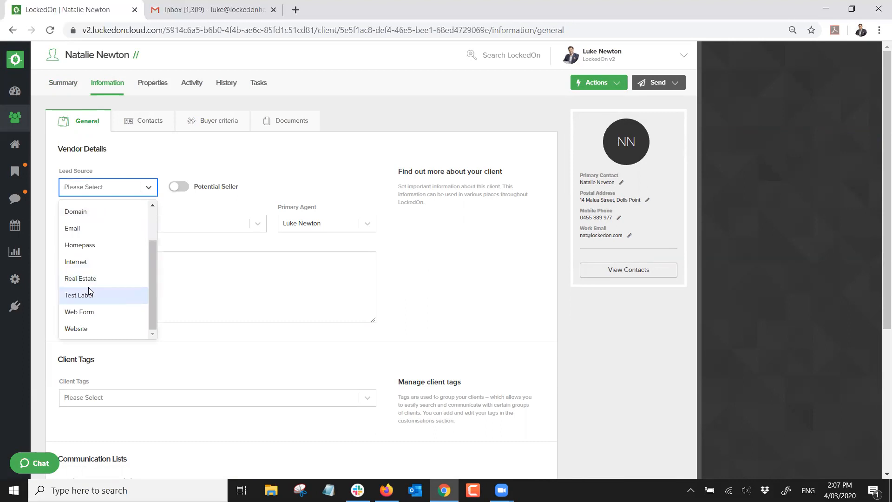
left_click(75, 217)
left_click(243, 159)
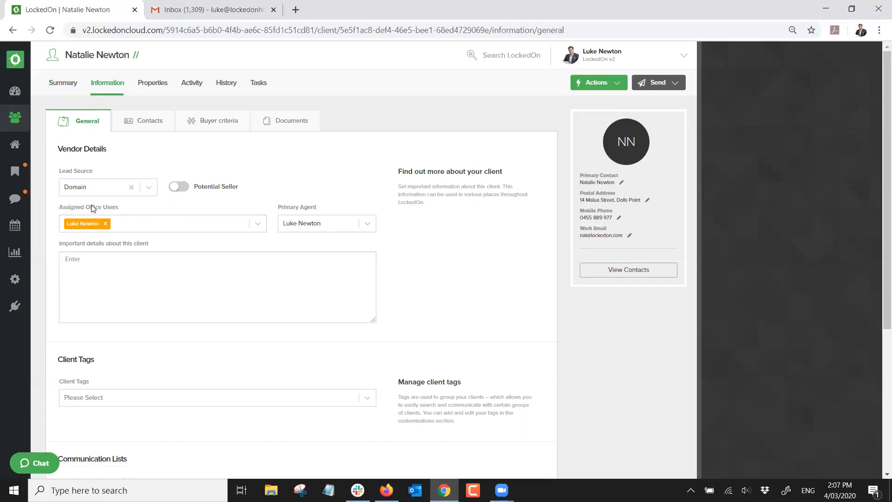
left_click(147, 230)
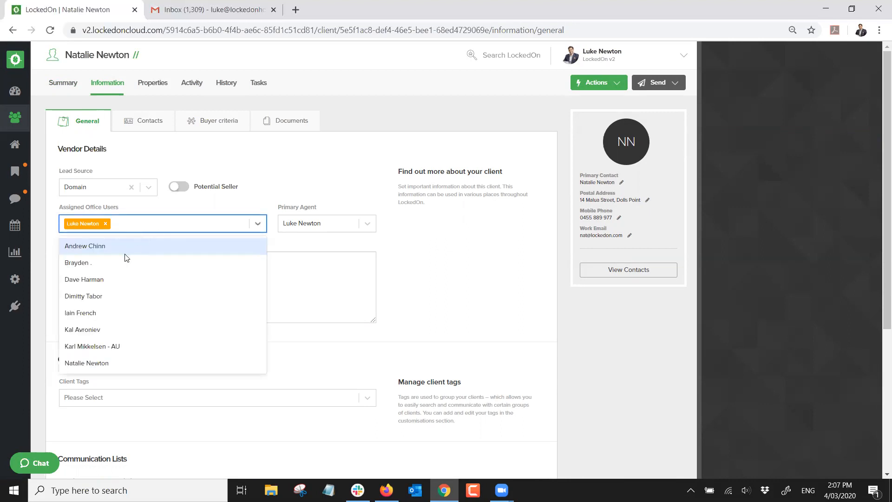
left_click(110, 279)
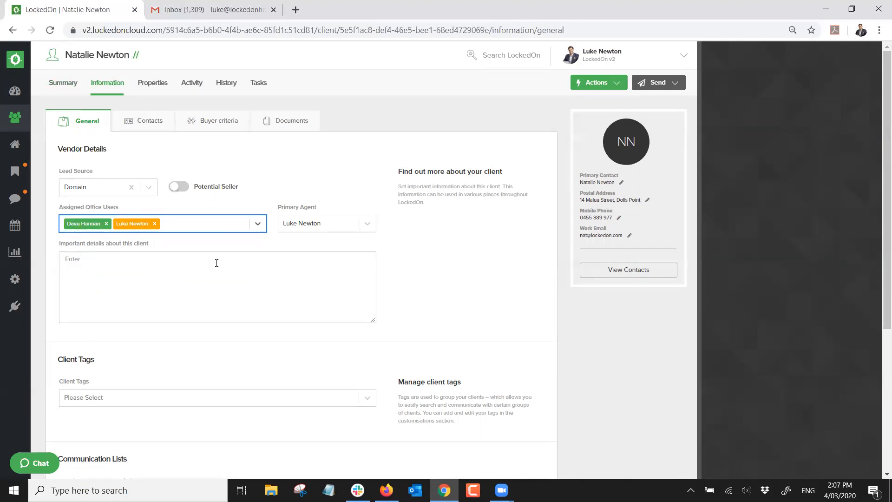
Add the VIP client tag and save the general information
scroll(157, 263, "down", 1)
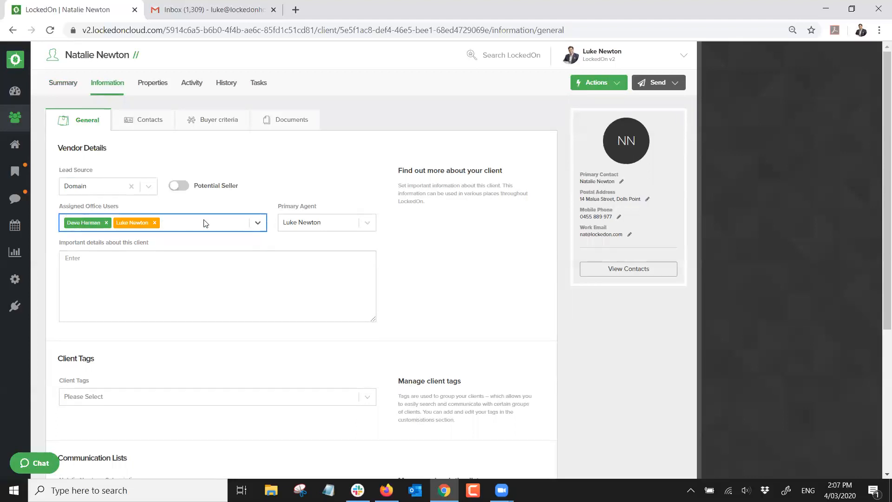
scroll(157, 263, "down", 1)
left_click(86, 287)
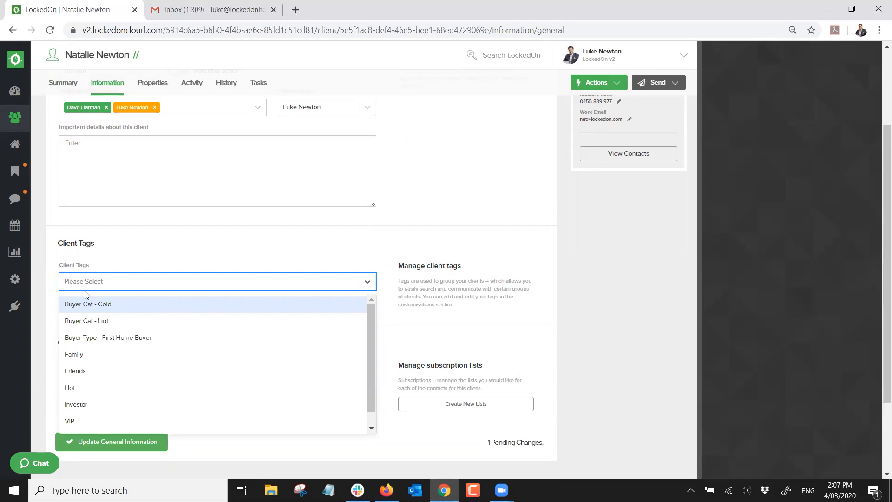
scroll(99, 337, "down", 1)
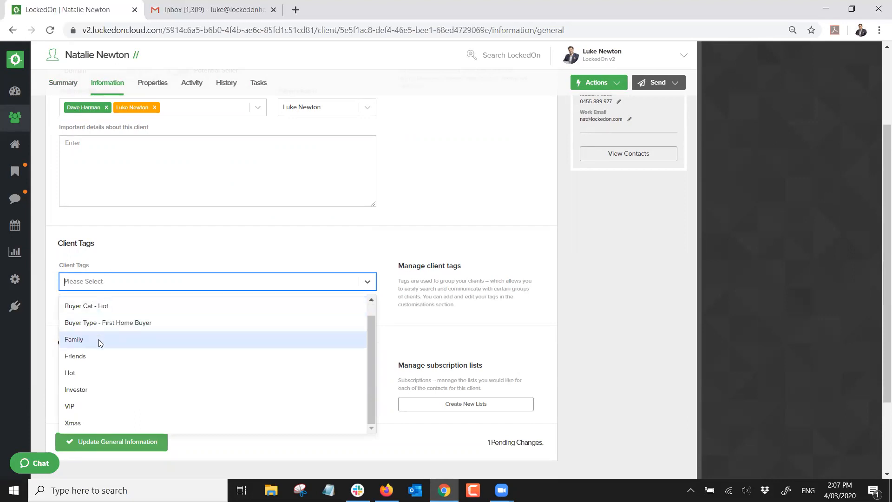
left_click(73, 406)
left_click(114, 442)
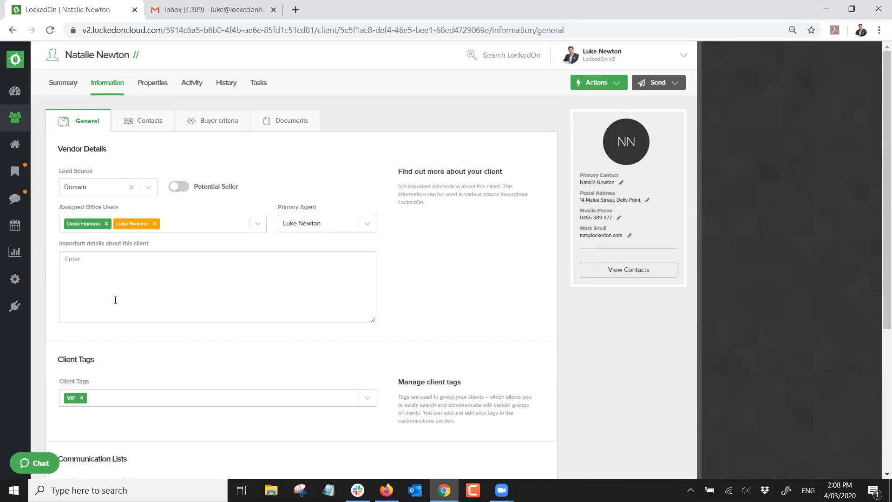
Look over the eight client tag options in Engine Room customisations, then return to the Clients list
left_click(16, 281)
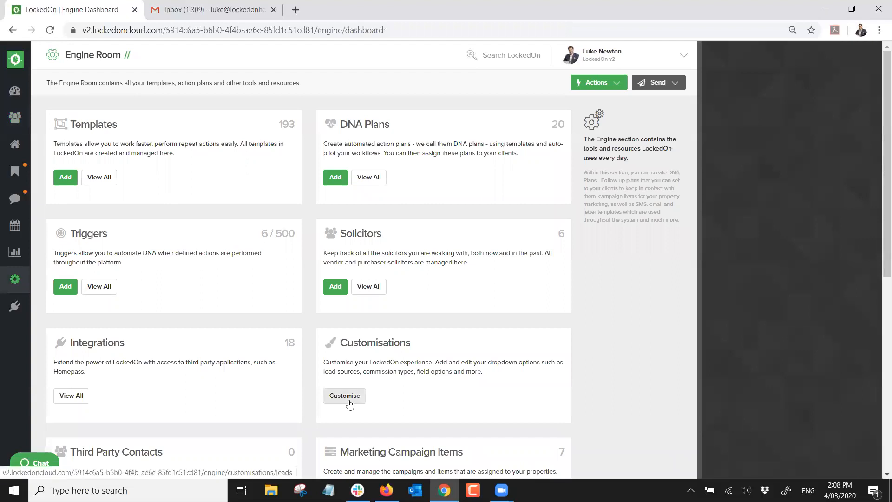
left_click(346, 396)
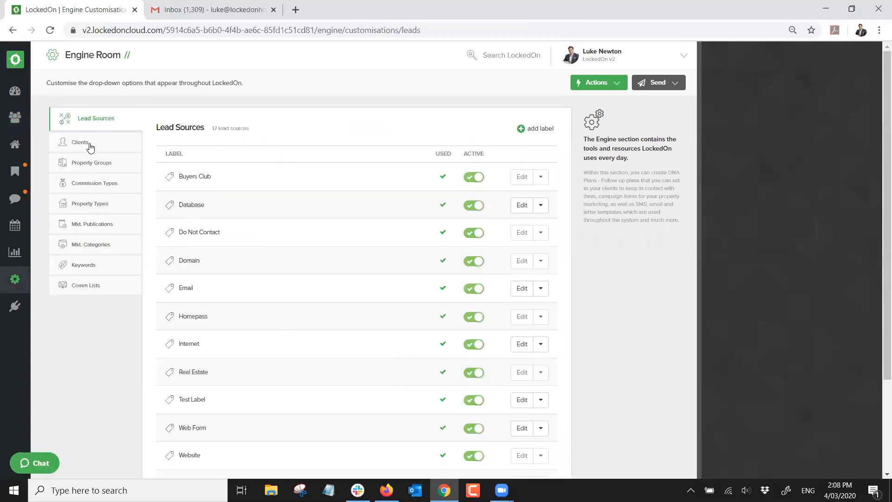
left_click(88, 146)
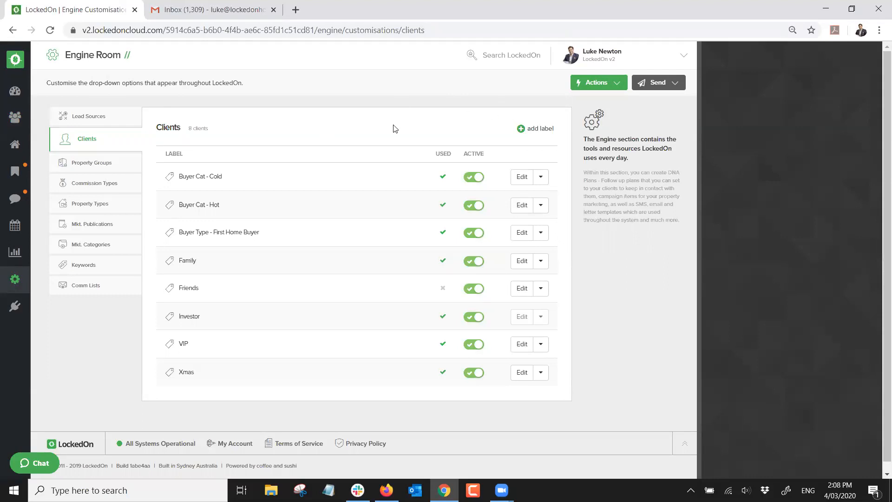
left_click(16, 119)
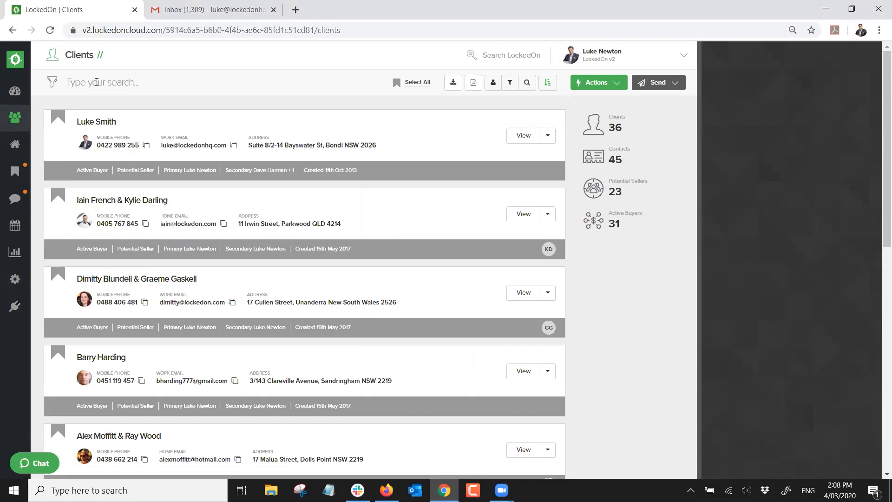
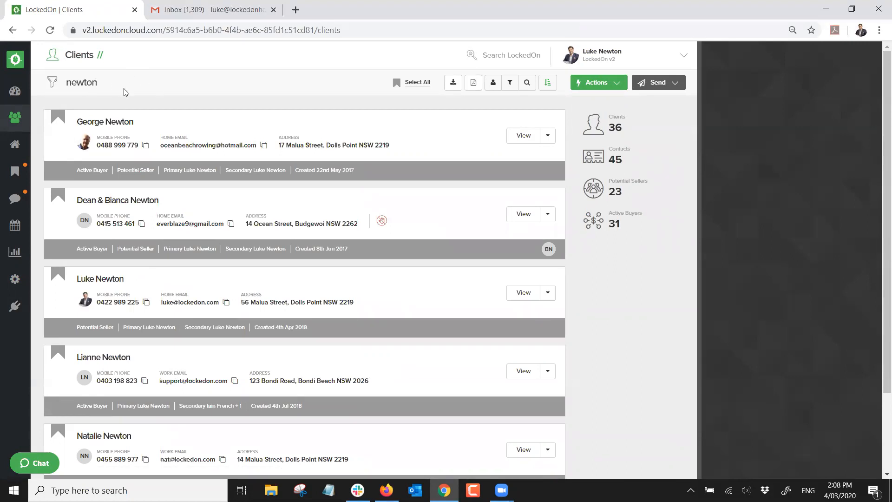
Search the client list for the new client's surname and open her record
scroll(133, 132, "down", 3)
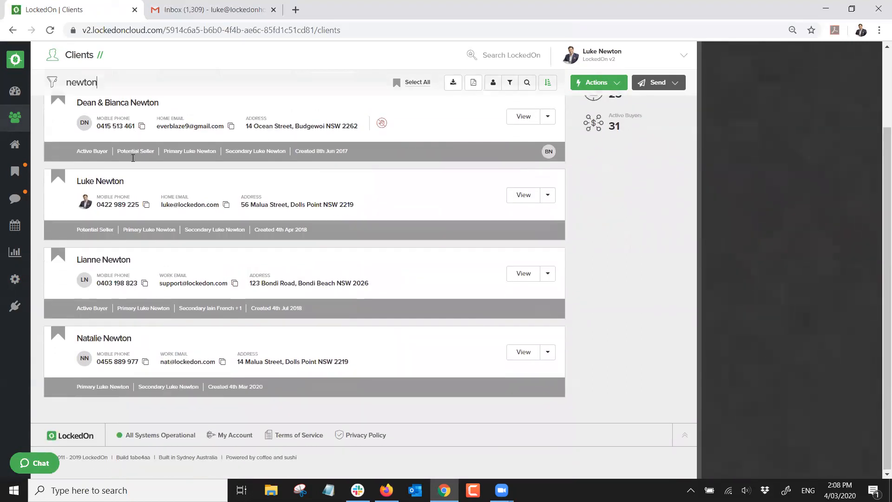
left_click(117, 343)
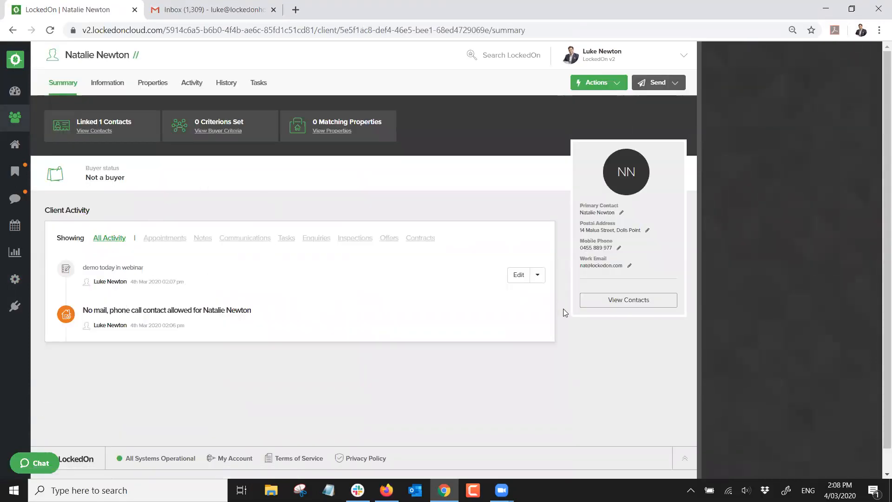
Check the client's Information pages, including linked contacts, and return to General details
left_click(111, 84)
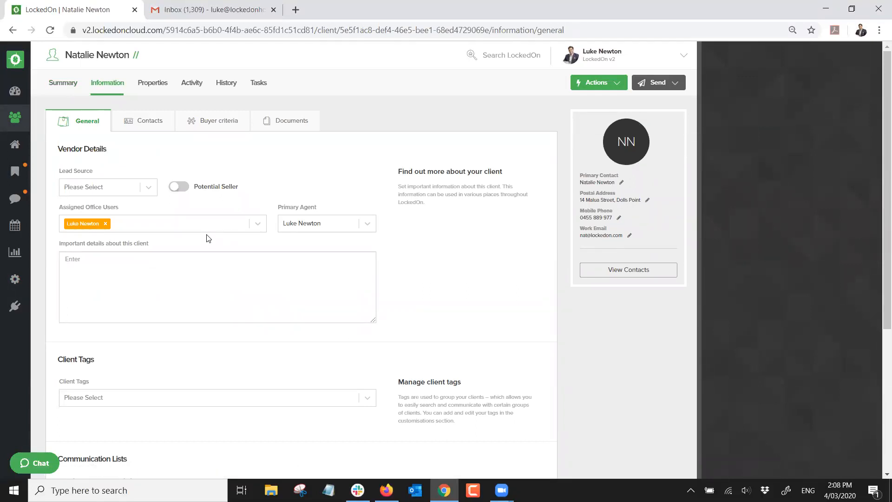
left_click(143, 121)
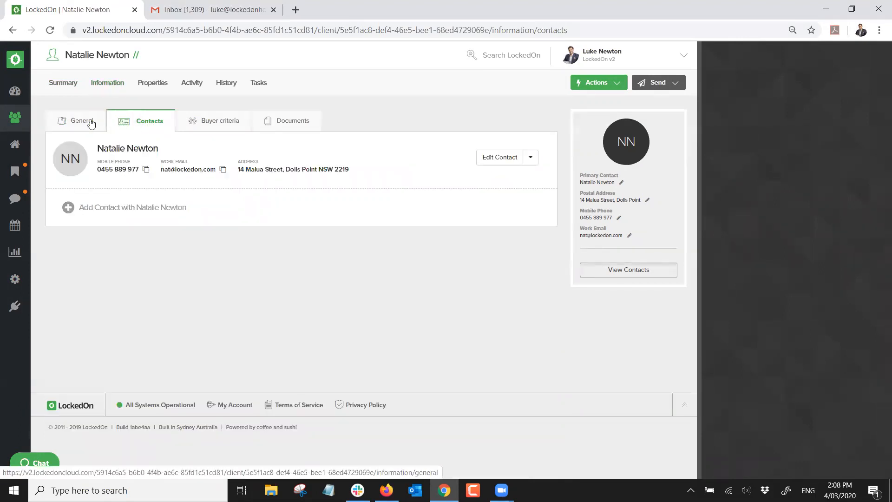
left_click(88, 121)
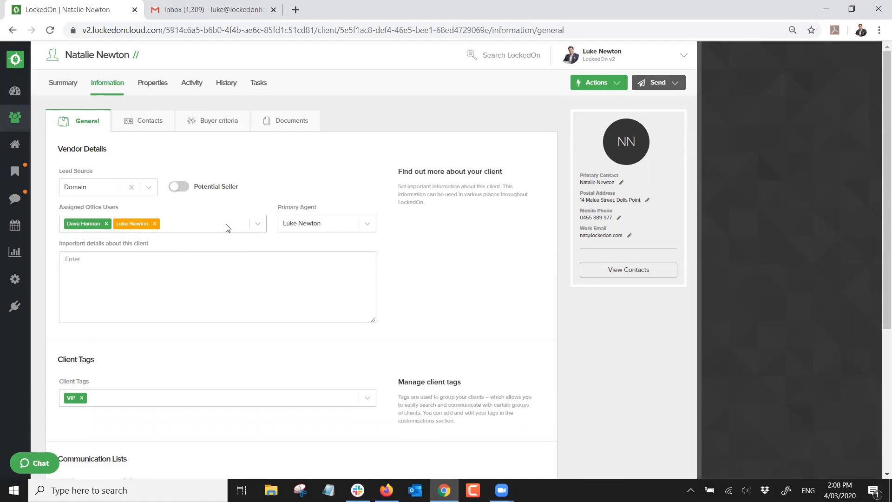
left_click(584, 82)
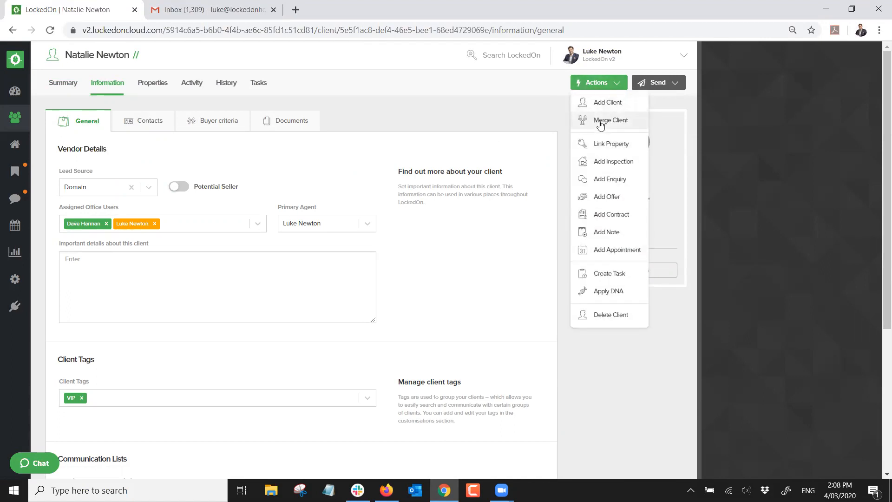
Merge the client into the matching existing client as primary, then review the merged Summary
left_click(601, 124)
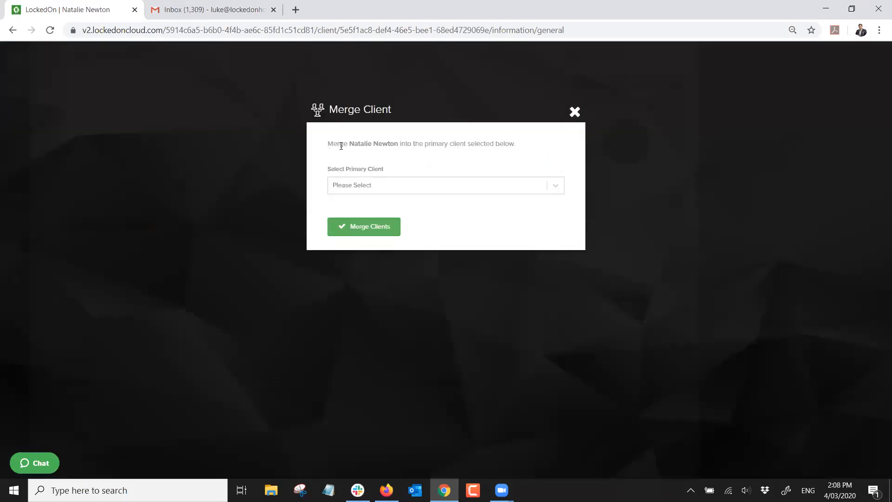
left_click(454, 188)
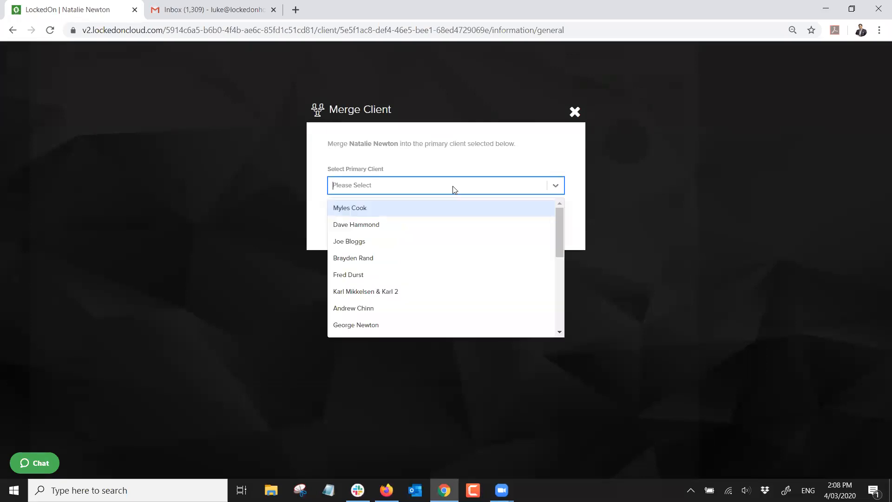
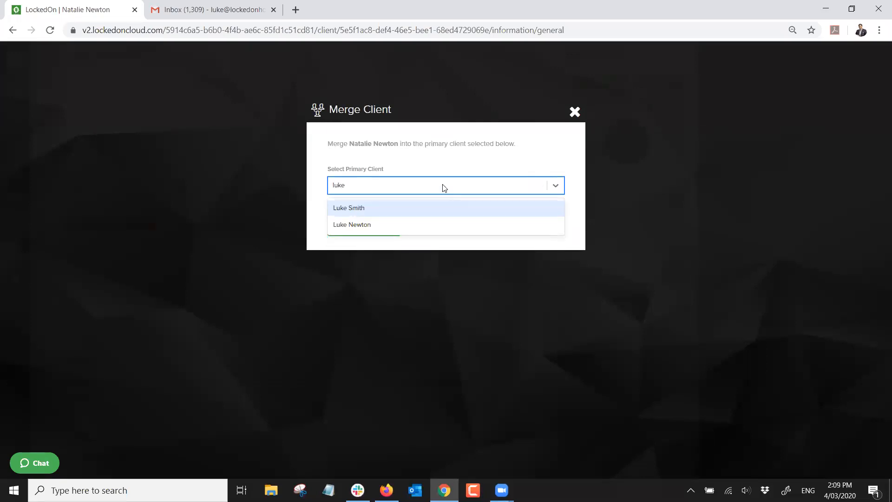
left_click(370, 223)
left_click(367, 228)
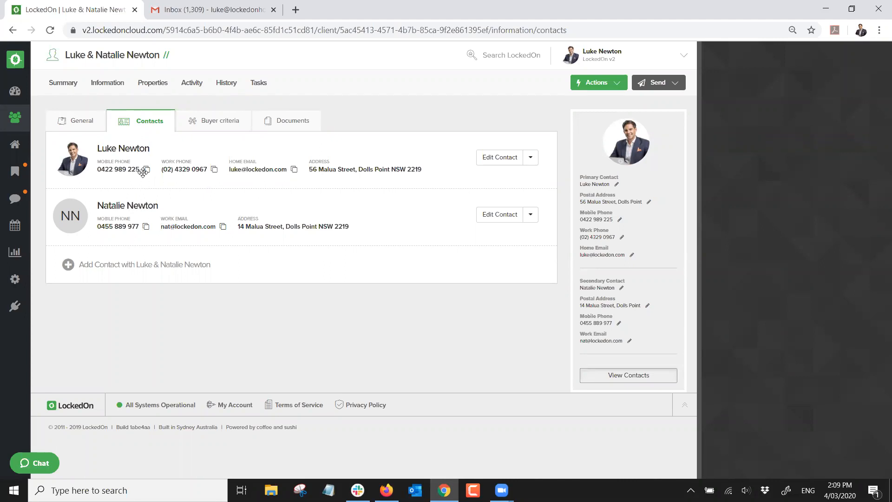
left_click(83, 124)
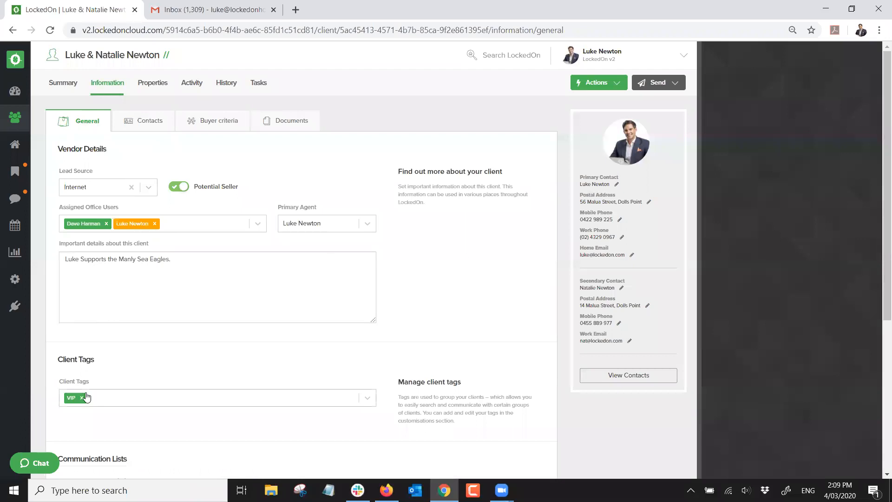
left_click(69, 85)
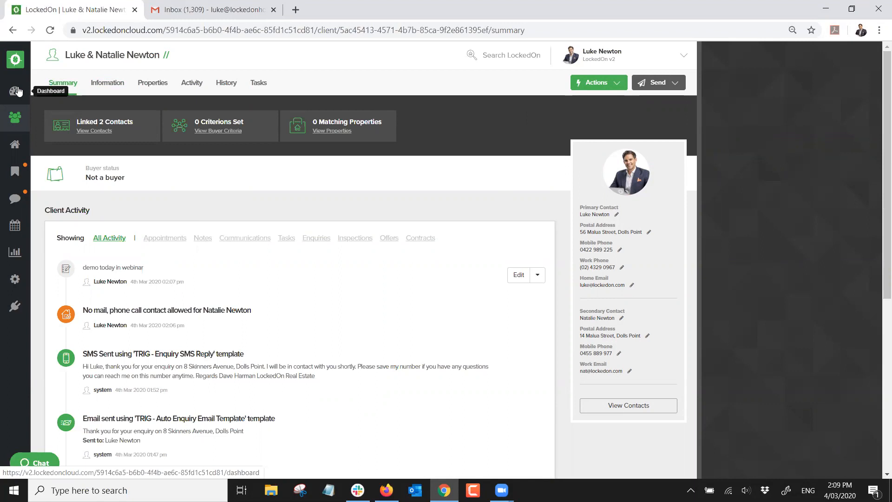
Go to the Dashboard, then open the incoming portal enquiries
left_click(18, 91)
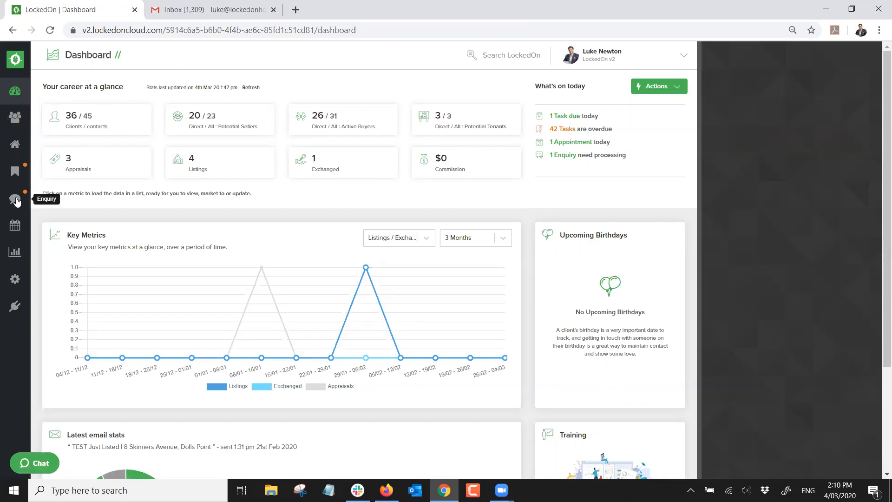
left_click(16, 200)
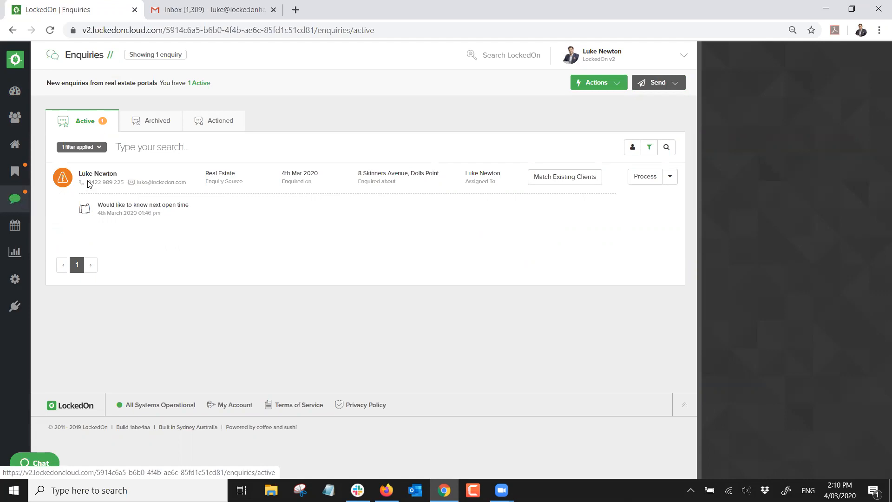
left_click(549, 181)
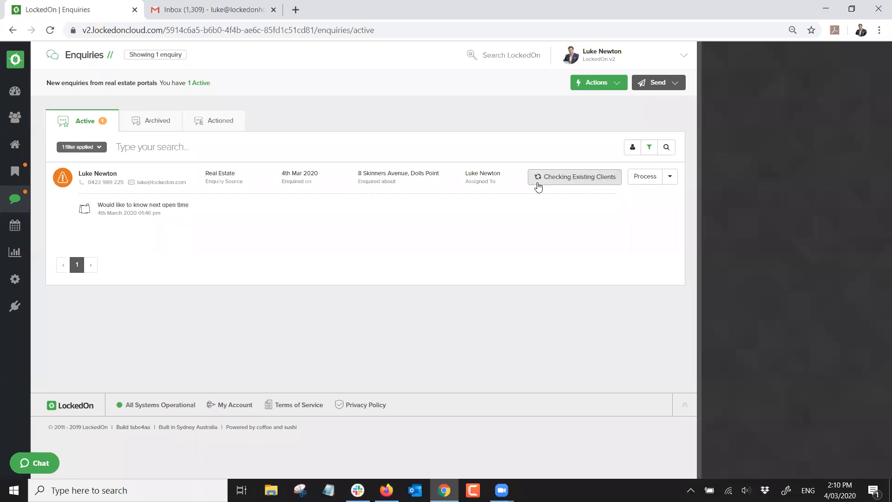
left_click_drag(600, 182, 534, 167)
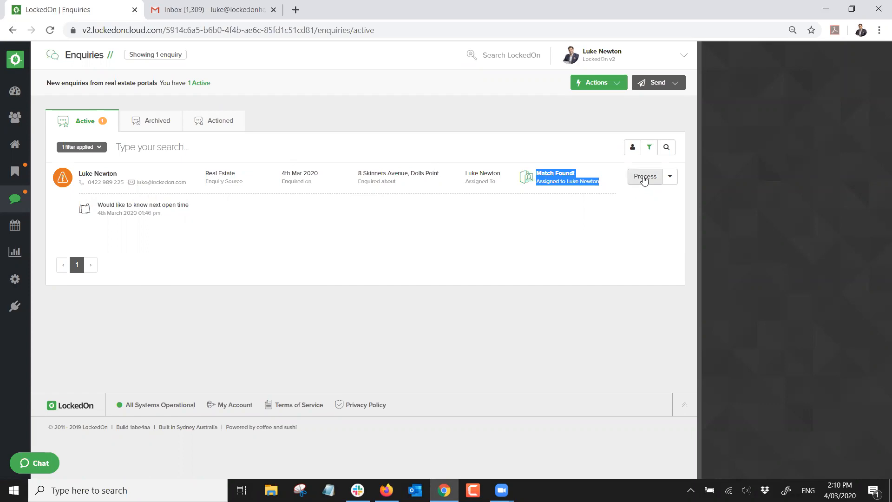
left_click(644, 179)
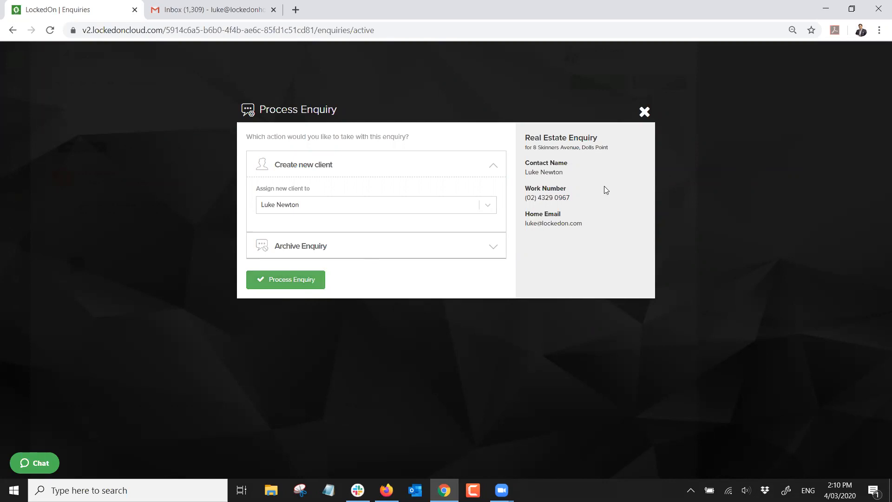
triple_click(573, 224)
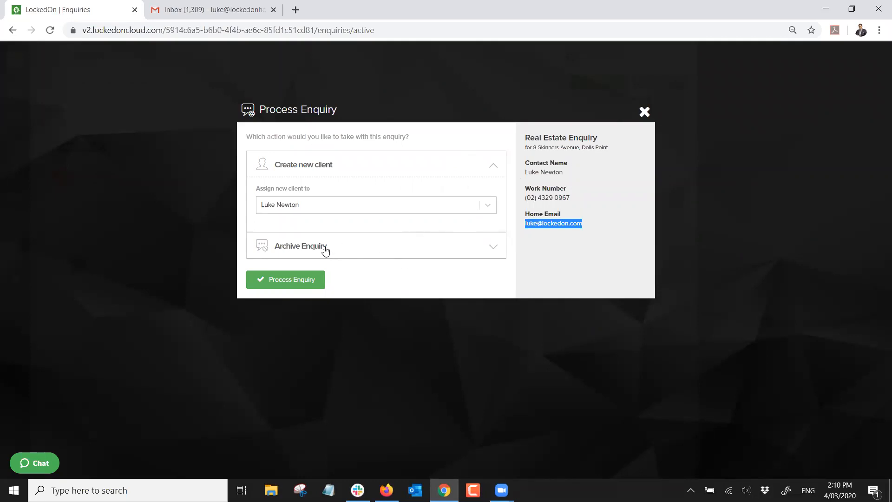
left_click(401, 245)
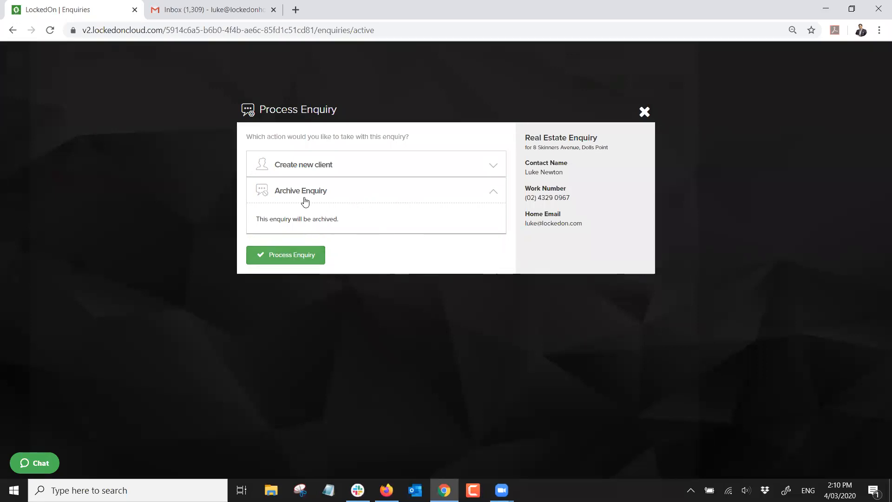
left_click(314, 168)
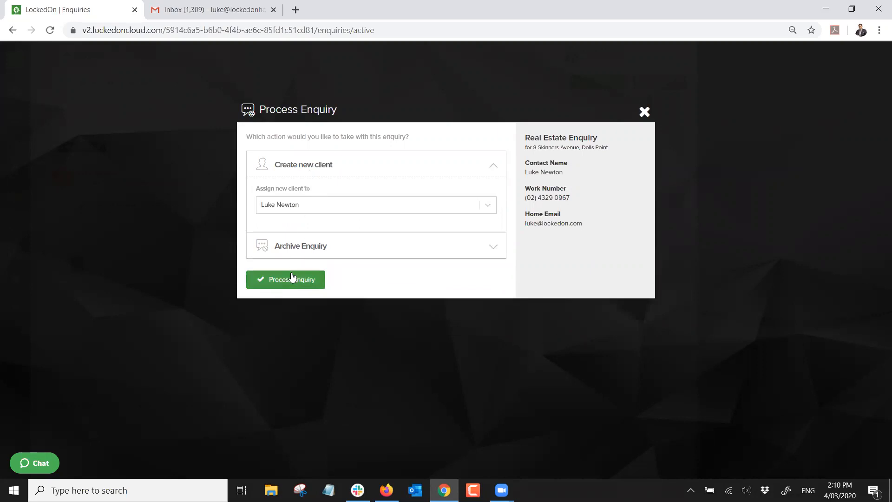
left_click(292, 278)
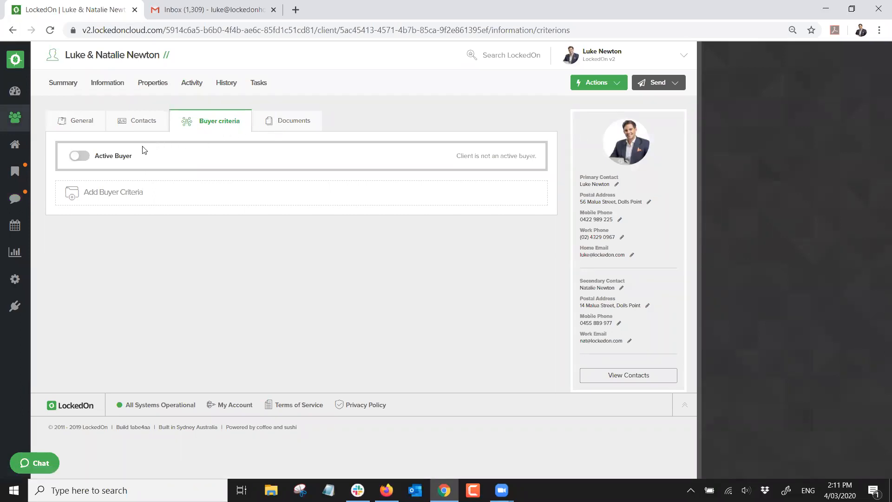
Mark the client as an active buyer and start criteria with 1 bathroom and 1 garage
left_click(88, 159)
left_click(132, 192)
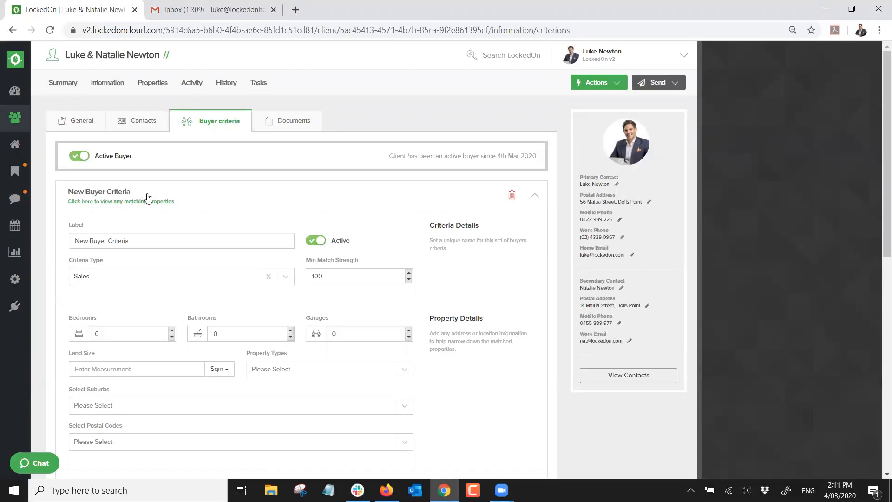
scroll(178, 214, "down", 3)
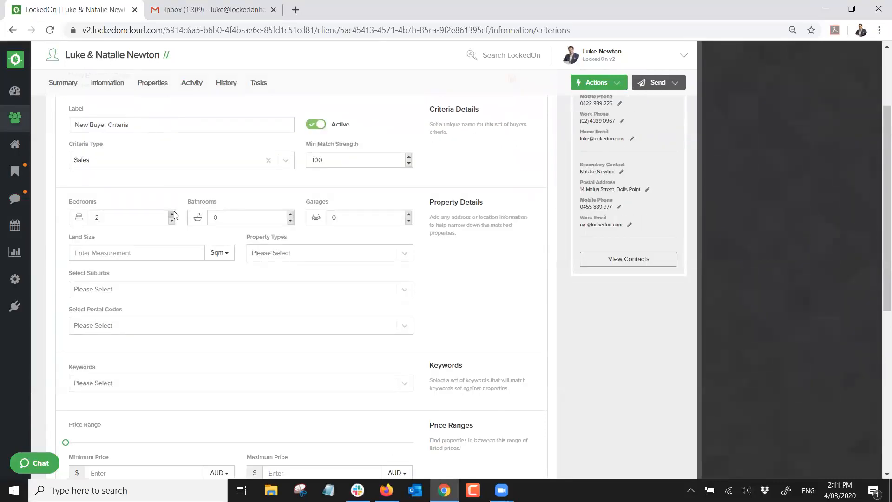
left_click(290, 214)
left_click(409, 214)
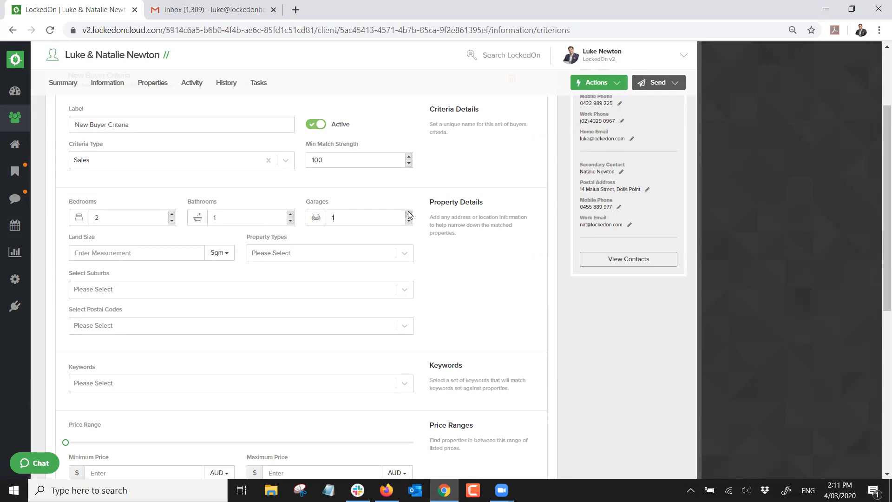
Add House, Townhouse and Duplex - Semi Attached as property types
left_click(274, 254)
left_click(261, 355)
left_click(305, 255)
scroll(286, 302, "down", 3)
scroll(283, 325, "down", 3)
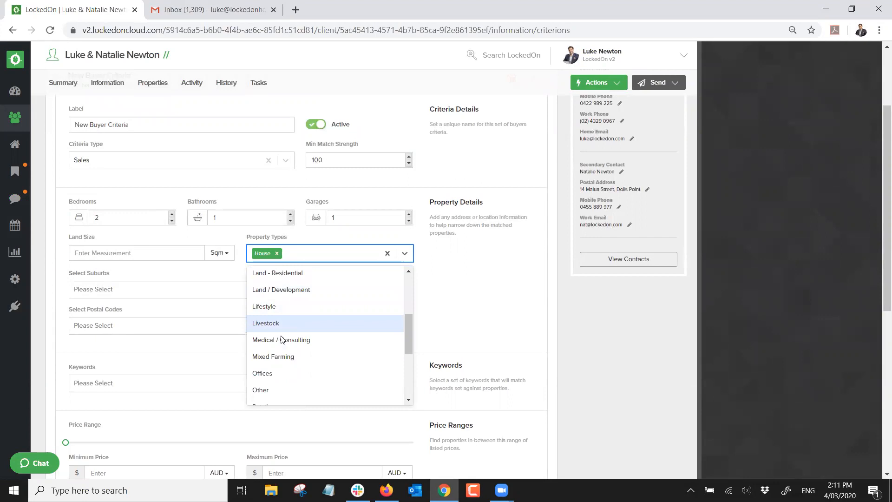
left_click(274, 377)
left_click(338, 253)
scroll(287, 334, "down", 5)
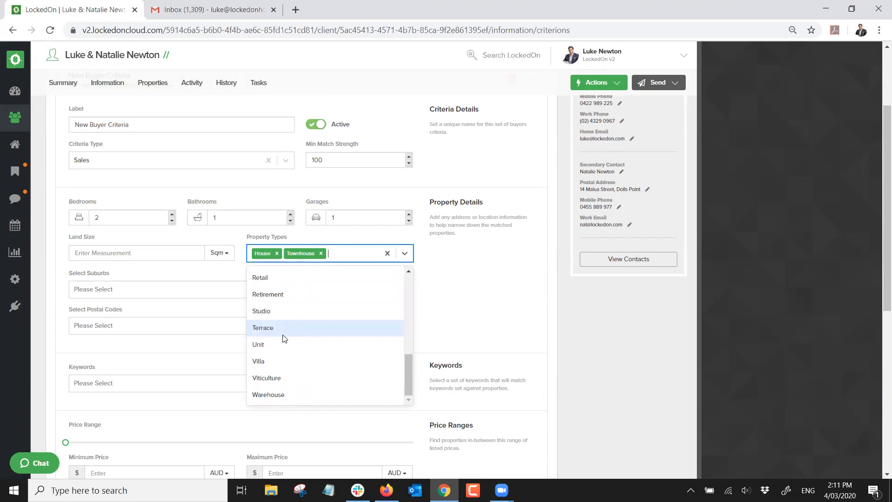
scroll(283, 339, "up", 5)
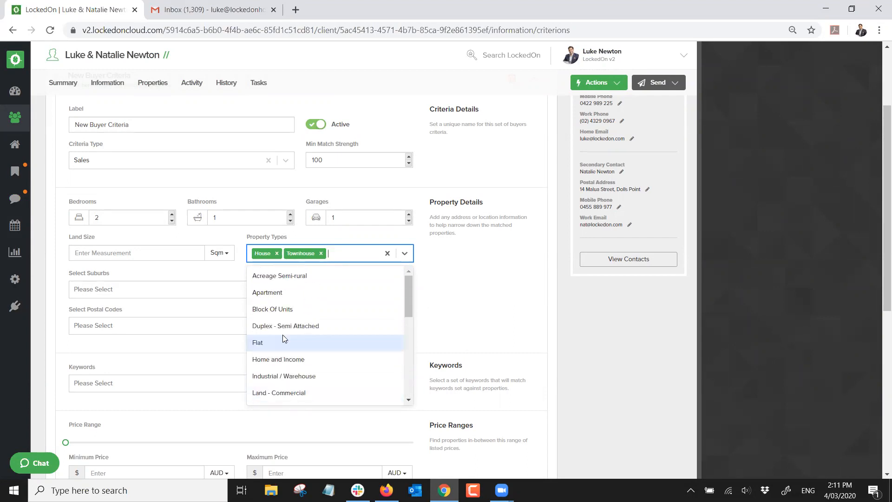
left_click(287, 324)
Add Dolls Point as the suburb, set maximum price 3000000, and save the criteria
left_click(144, 301)
type("Dolls P")
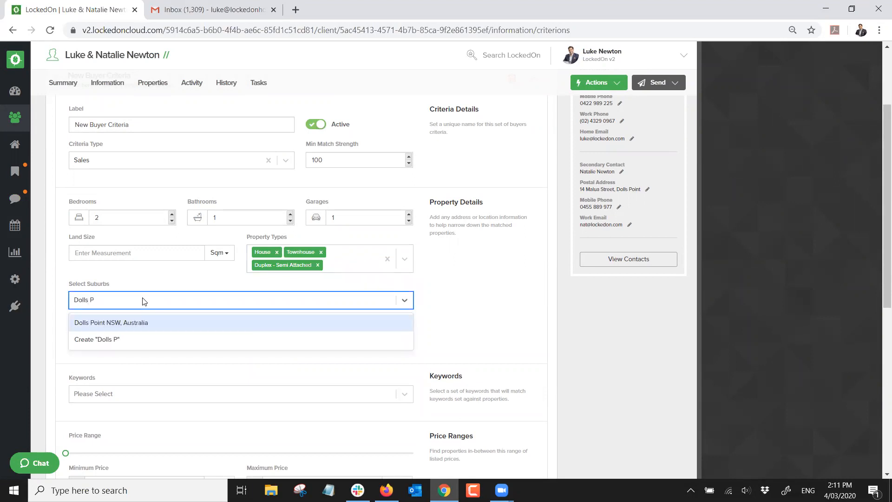
type("oint")
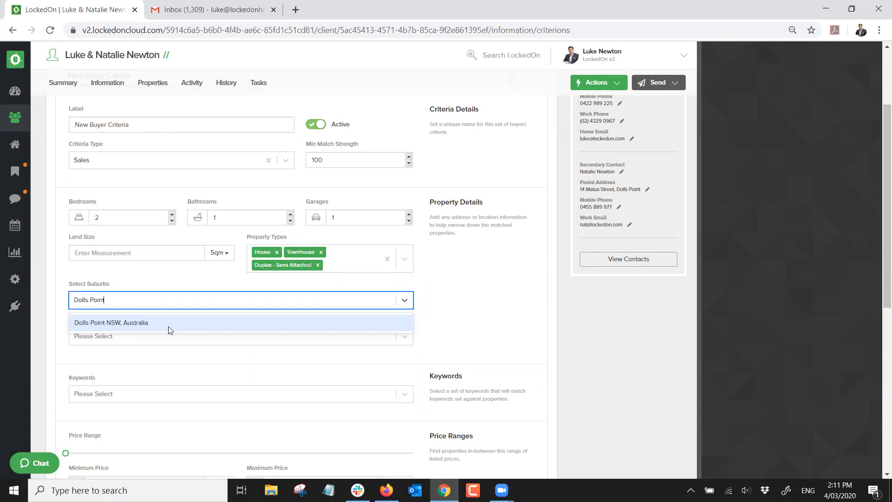
left_click(139, 322)
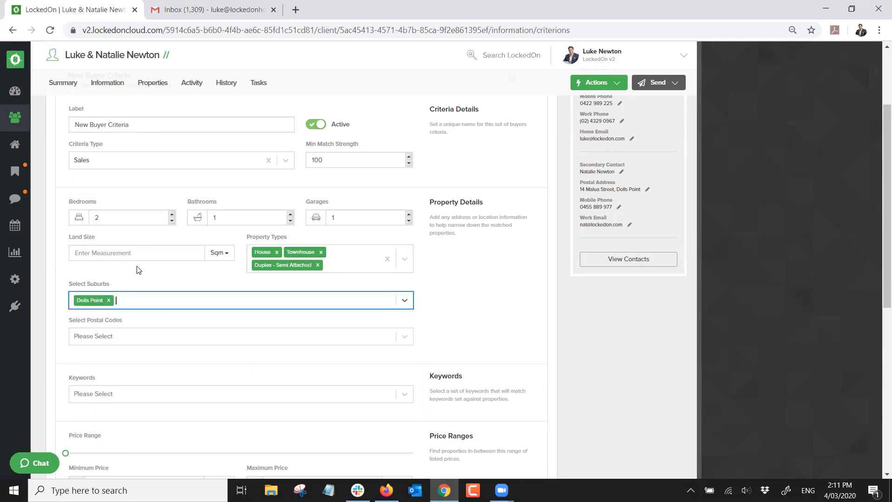
left_click(159, 299)
left_click(138, 280)
scroll(137, 280, "down", 4)
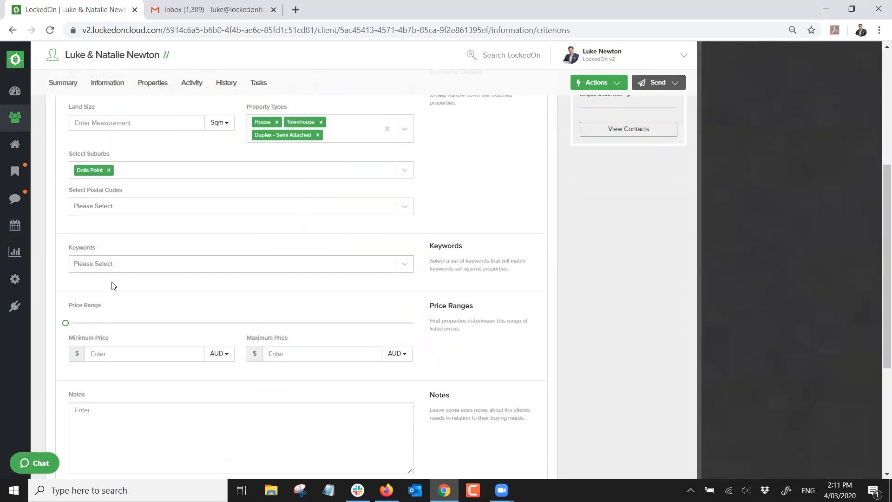
left_click(283, 308)
type("3000000")
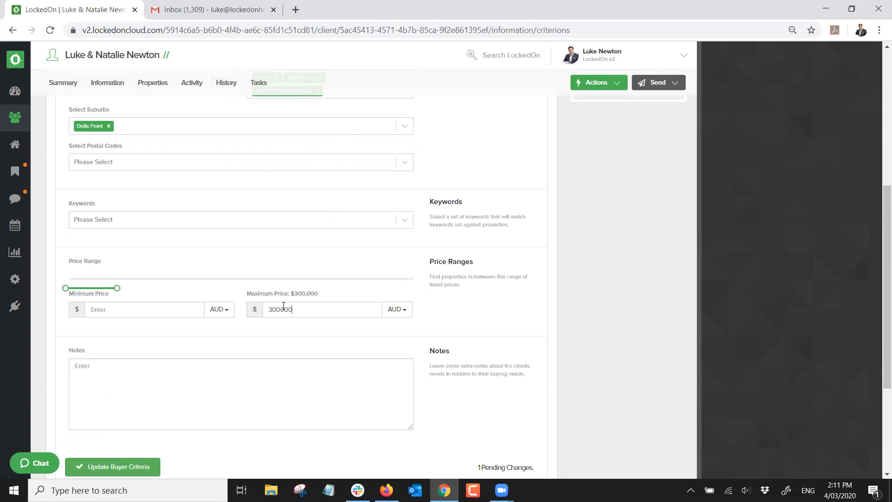
scroll(124, 354, "down", 3)
left_click(123, 351)
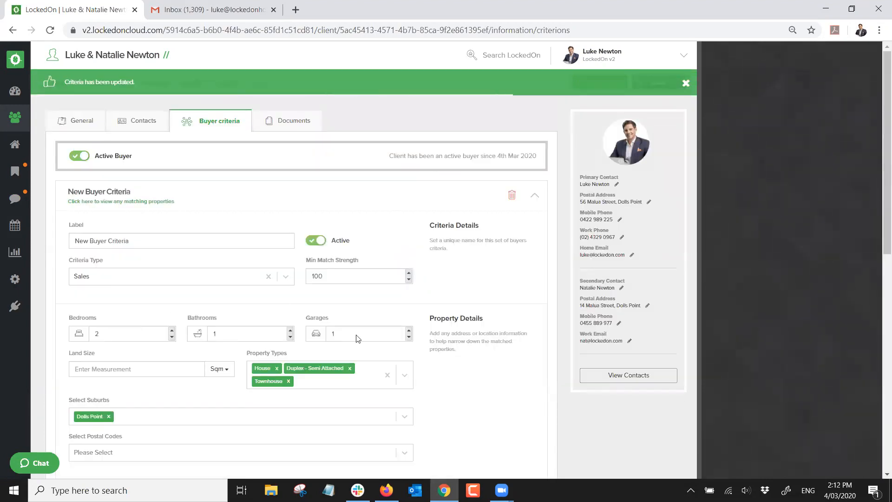
View the matching properties, then go back to the client's buyer criteria
left_click(133, 201)
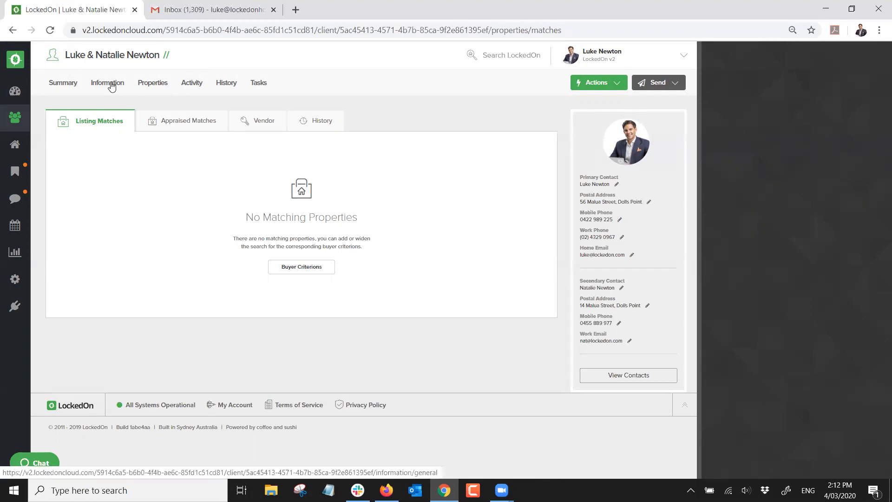
left_click(111, 86)
left_click(196, 125)
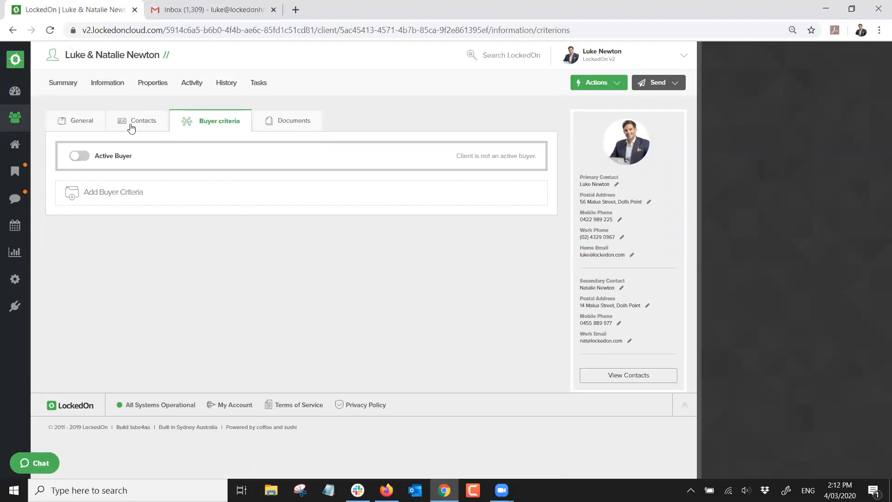
left_click(142, 122)
left_click(191, 124)
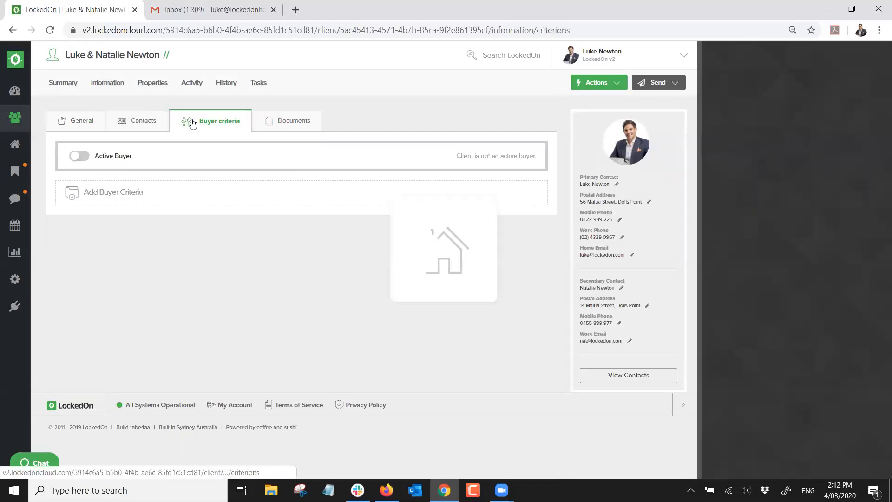
Remove House, Duplex, Townhouse and Dolls Point from the criteria, save, and view the 6 matches
scroll(175, 221, "down", 3)
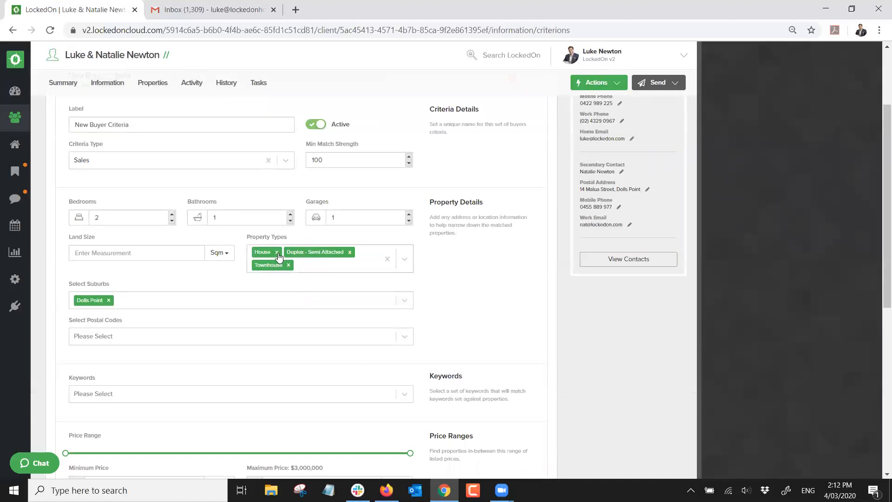
left_click(277, 252)
left_click(318, 253)
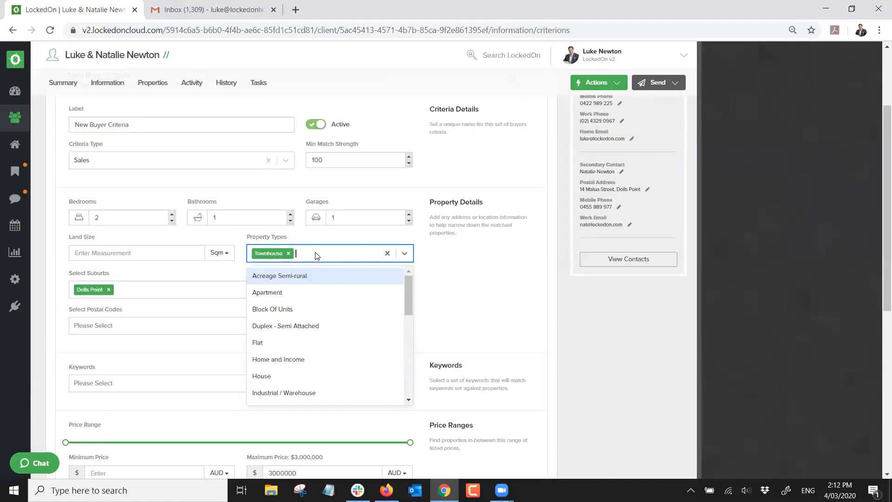
left_click(288, 253)
left_click(109, 290)
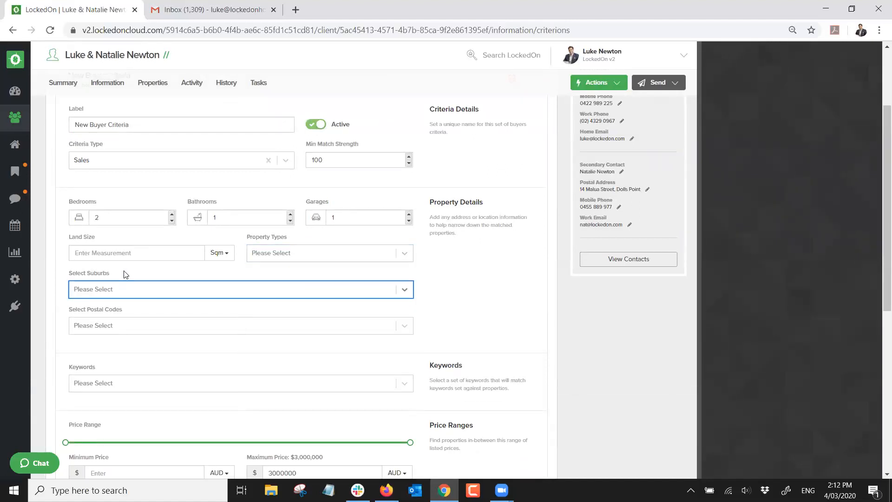
scroll(124, 274, "down", 6)
left_click(112, 296)
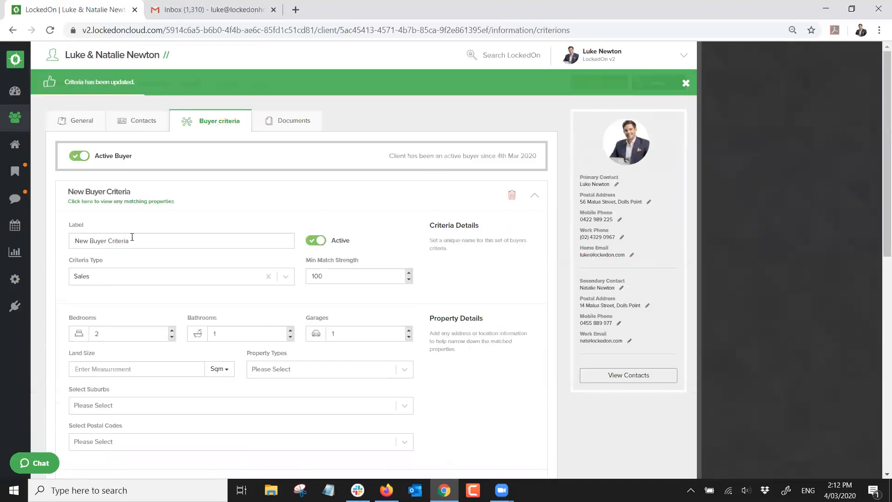
left_click(141, 202)
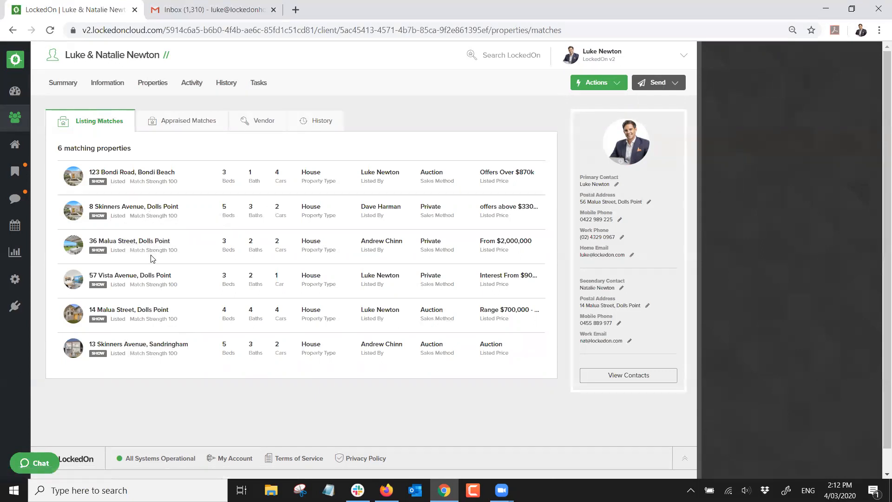
Add Dolls Point back as the buyer's suburb and save the criteria
left_click(108, 83)
left_click(203, 123)
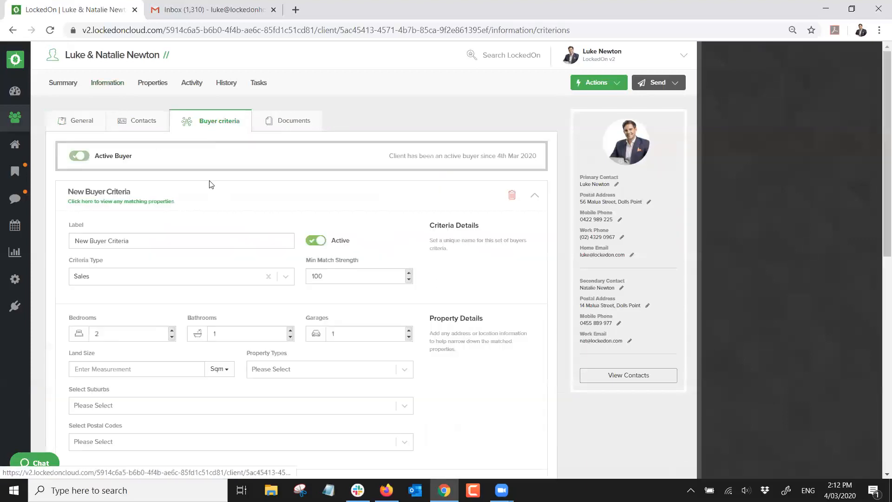
scroll(136, 354, "down", 2)
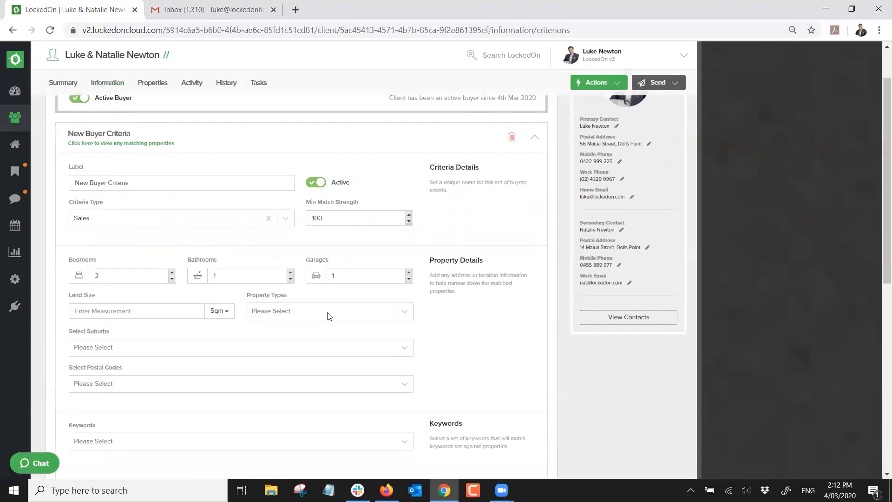
left_click(135, 352)
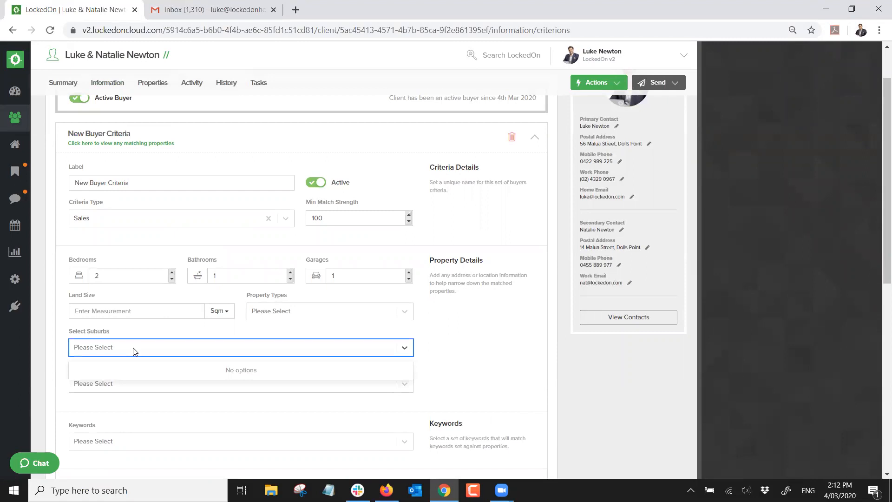
type("Dolls")
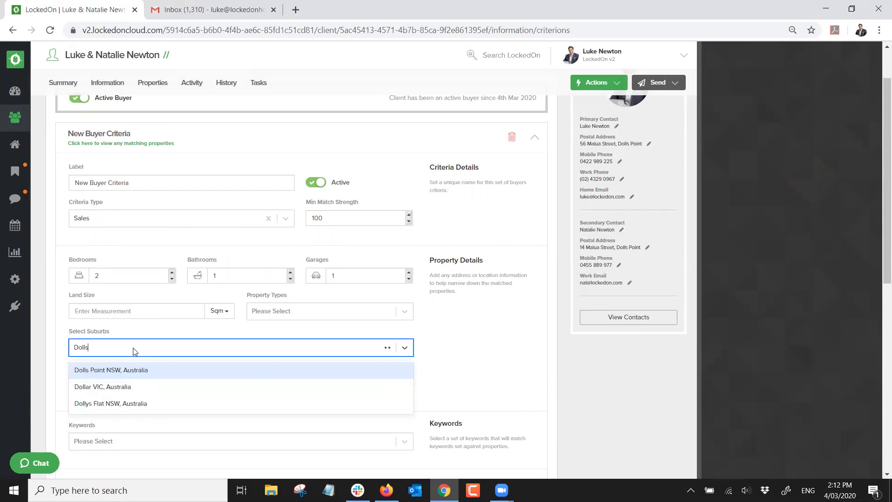
type(" Point")
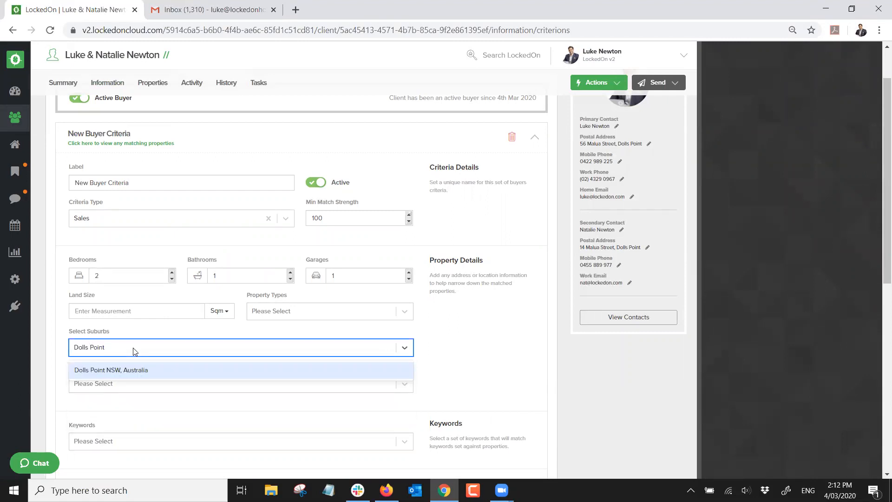
left_click(131, 370)
scroll(199, 341, "down", 10)
left_click(118, 293)
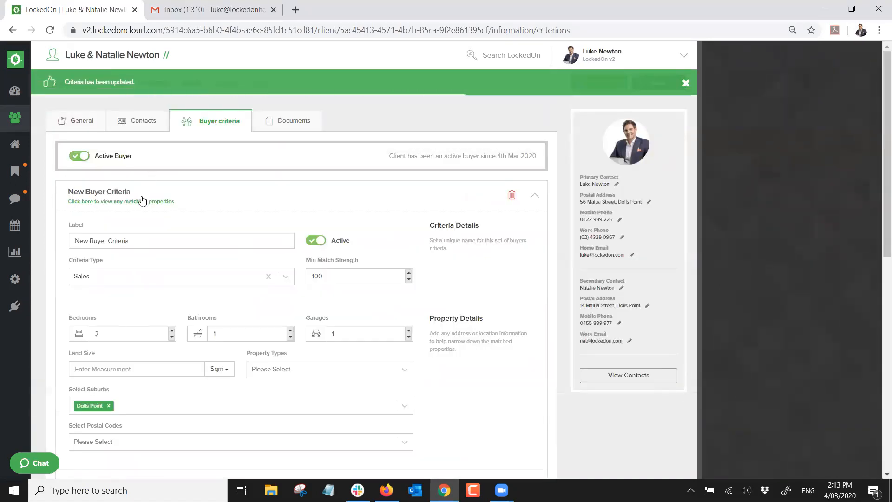
Show the 4 Dolls Point listings under Properties > Listing Matches
left_click(142, 201)
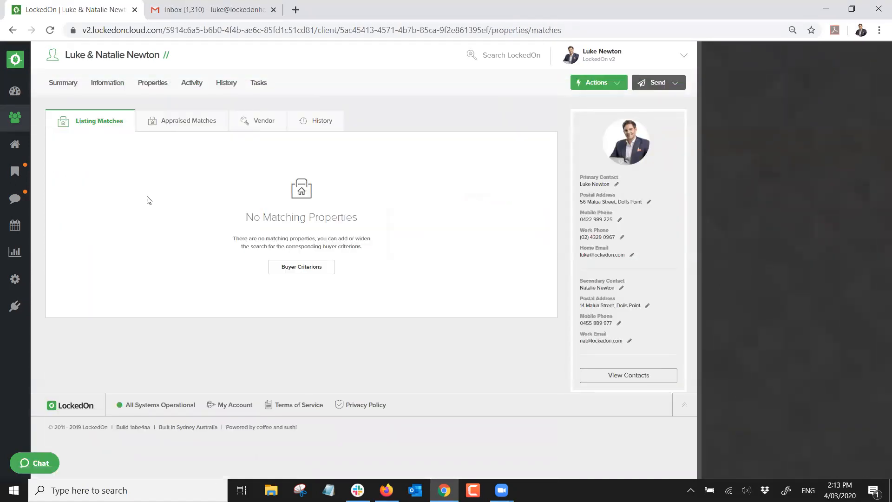
left_click(152, 83)
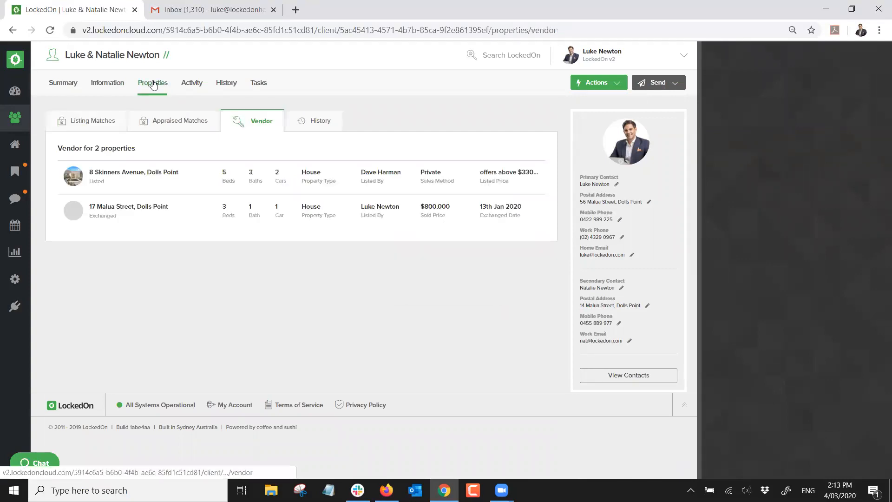
left_click(107, 123)
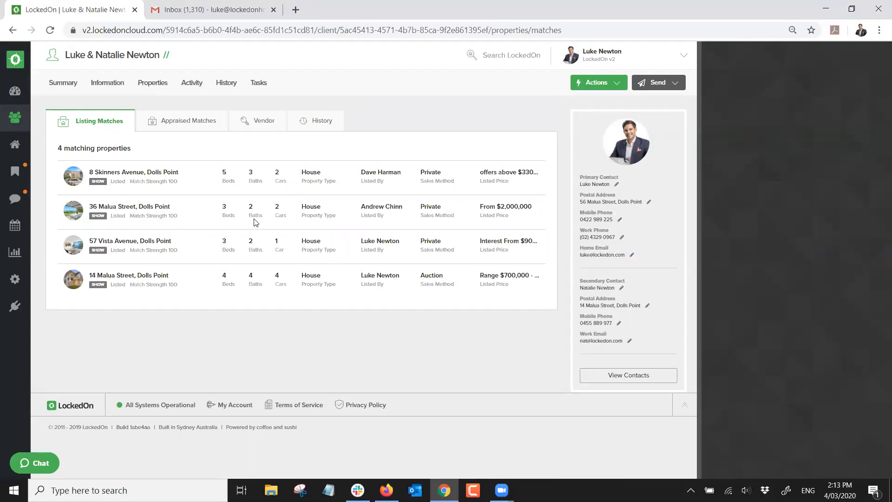
Save the first criteria with House as property type, then add a second blank criteria
left_click(98, 88)
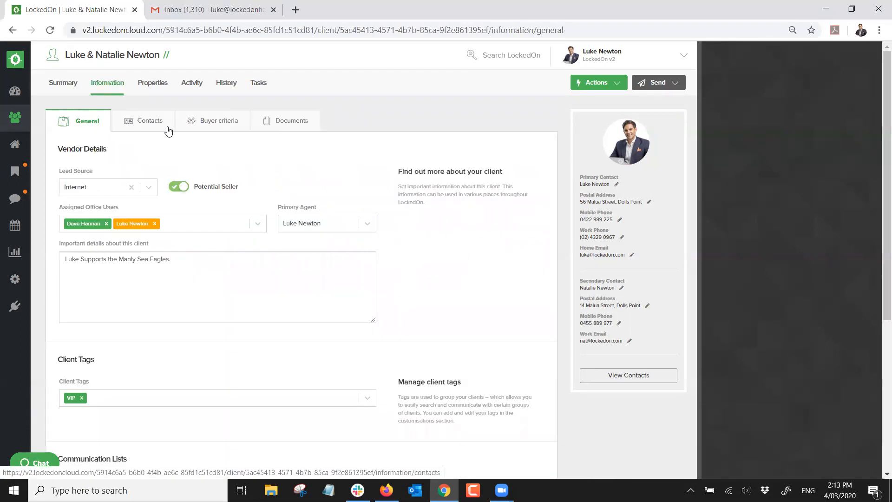
left_click(209, 122)
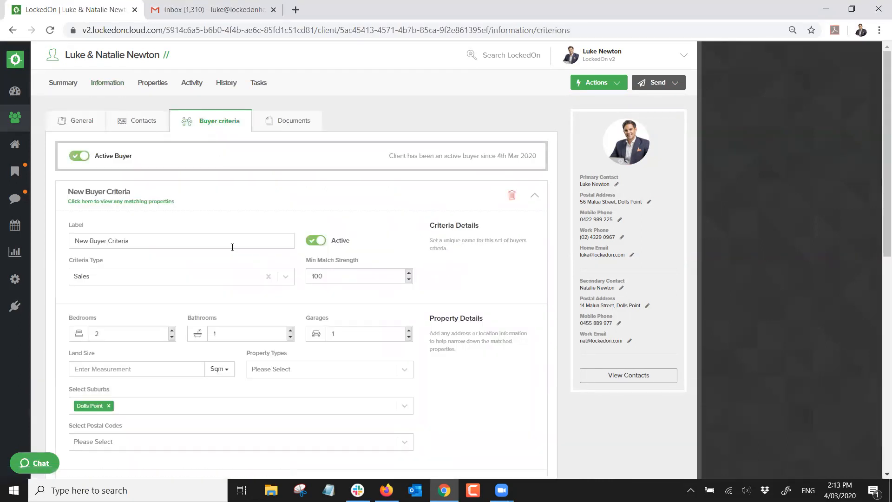
scroll(271, 333, "down", 1)
left_click(281, 312)
type("house")
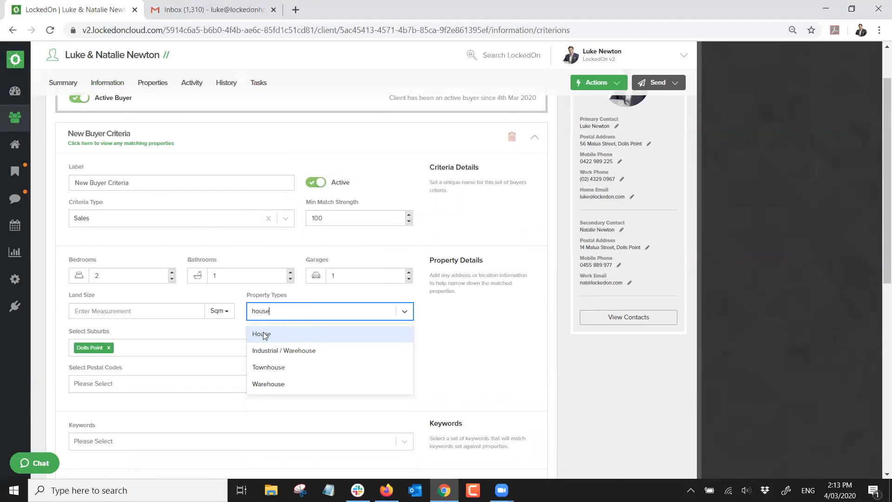
left_click(264, 334)
scroll(177, 325, "down", 7)
left_click(132, 344)
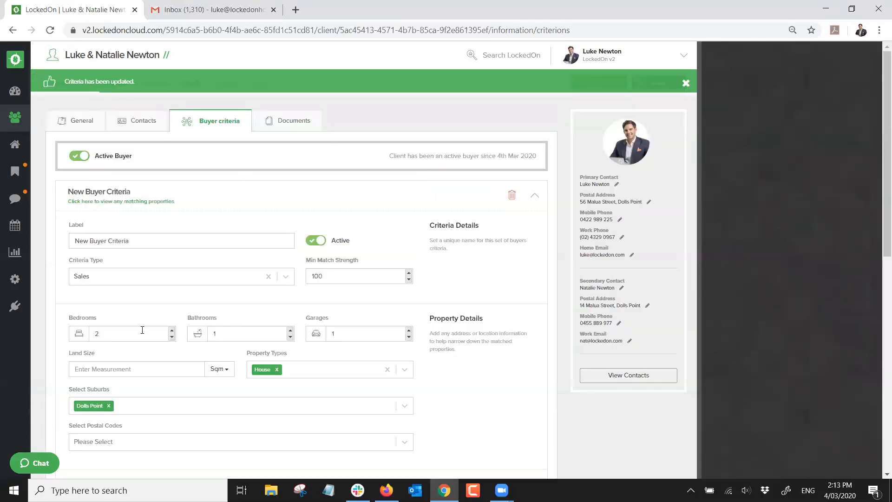
left_click(200, 194)
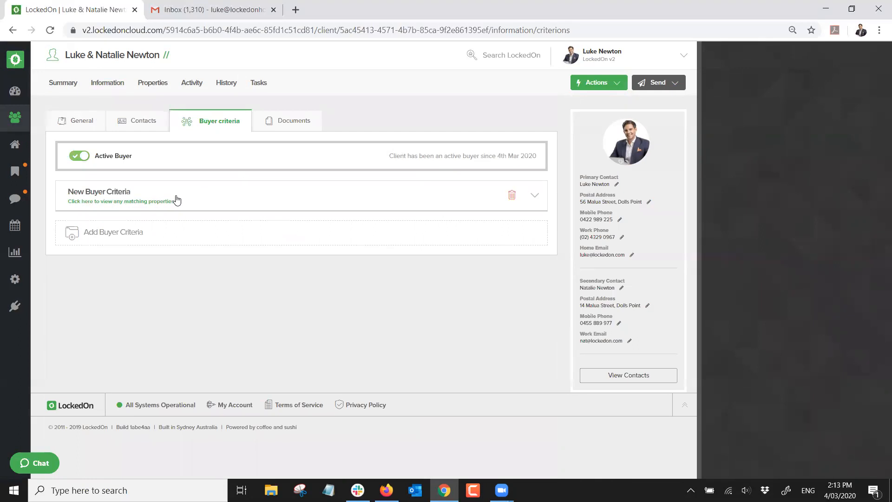
left_click(116, 240)
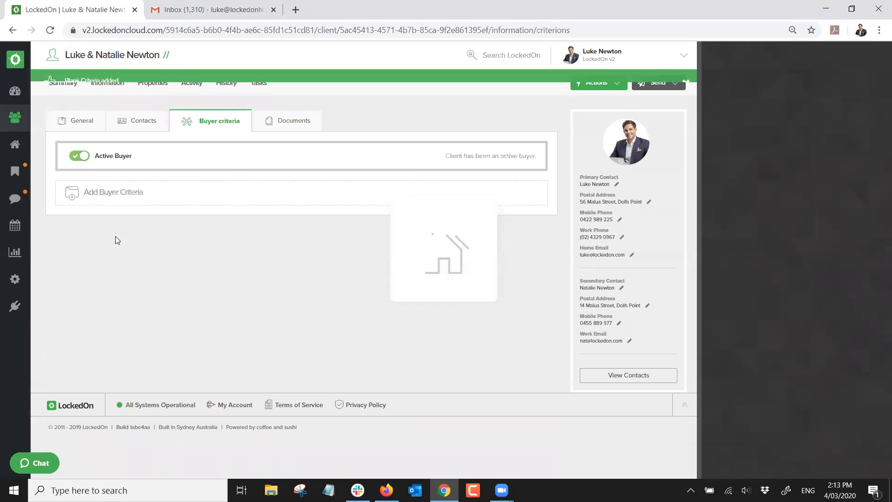
Label the first buyer criteria 'House' and save it
left_click(287, 223)
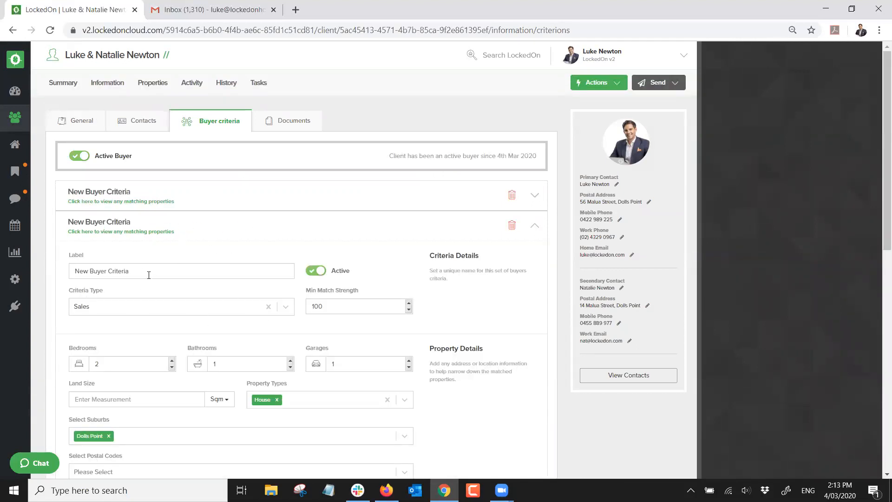
left_click_drag(149, 275, 4, 285)
type("House")
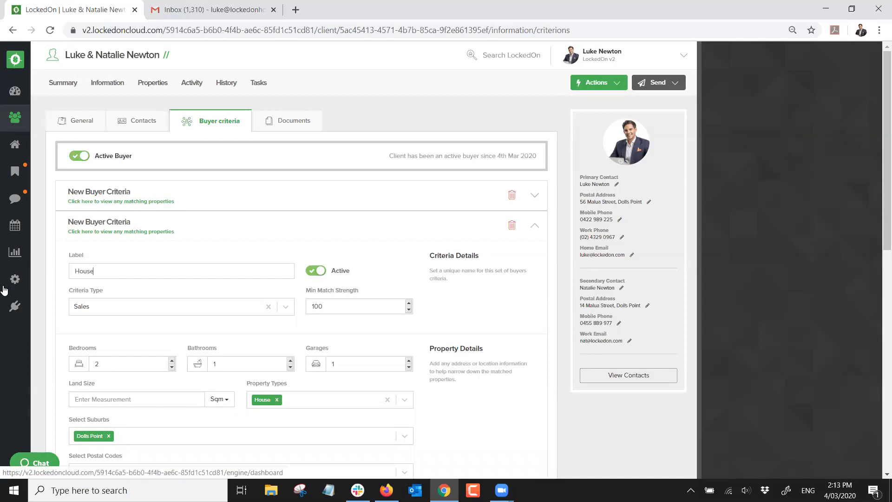
scroll(145, 314, "down", 5)
scroll(133, 324, "down", 4)
left_click(134, 296)
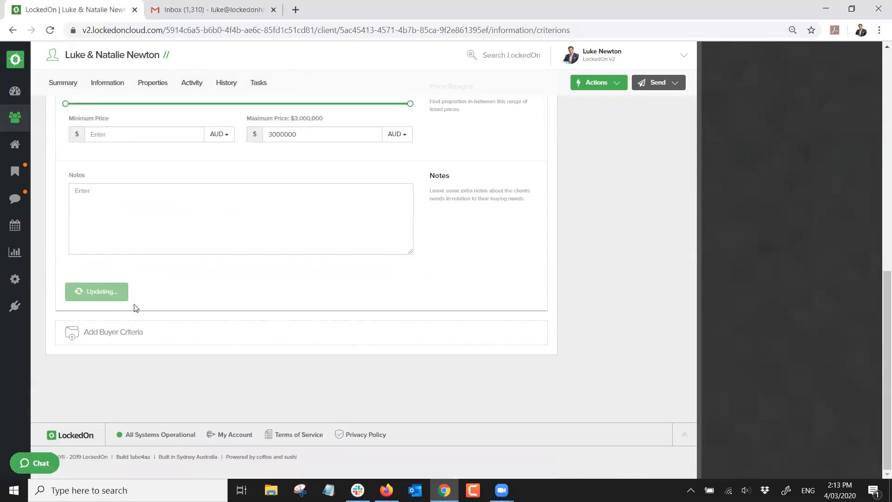
Label the other criteria 'Unit' with Apartment and Unit types, maximum price 1000000, and save
left_click(131, 198)
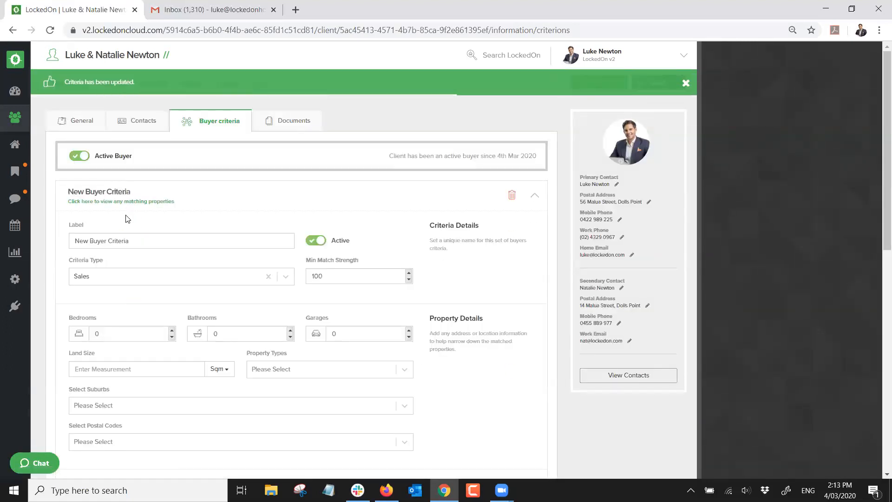
left_click_drag(139, 240, 4, 241)
type("Unit")
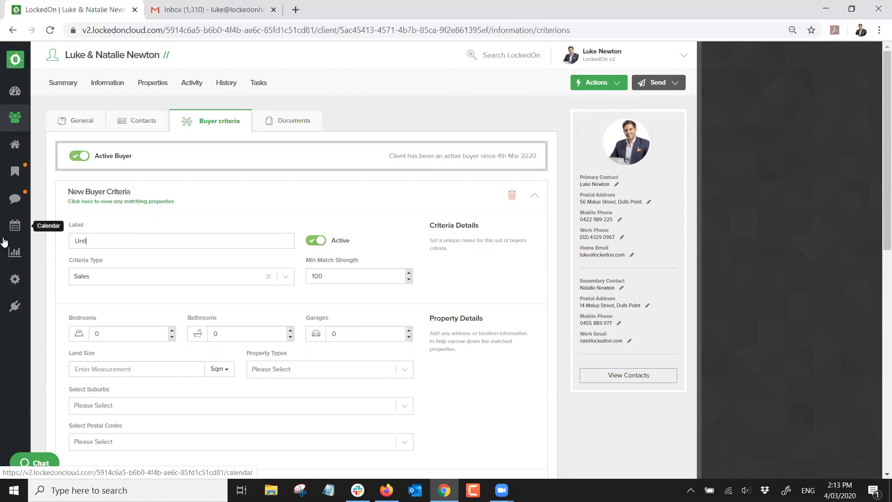
scroll(246, 305, "down", 1)
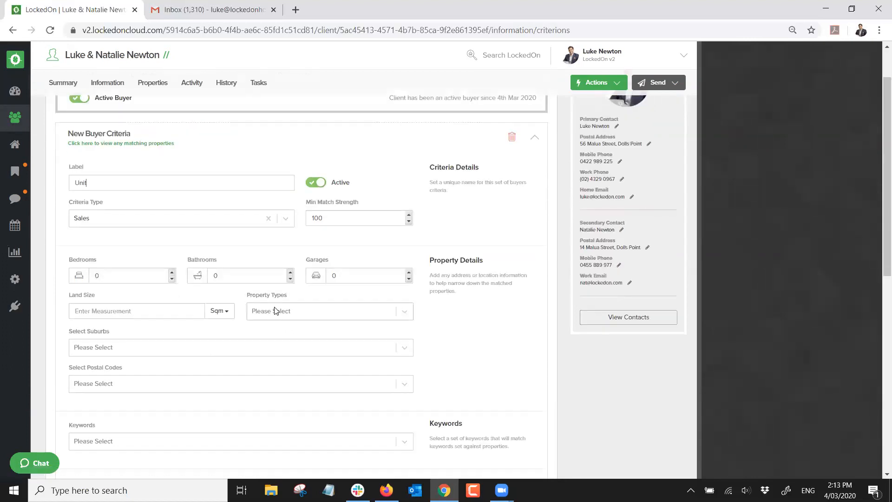
left_click(275, 311)
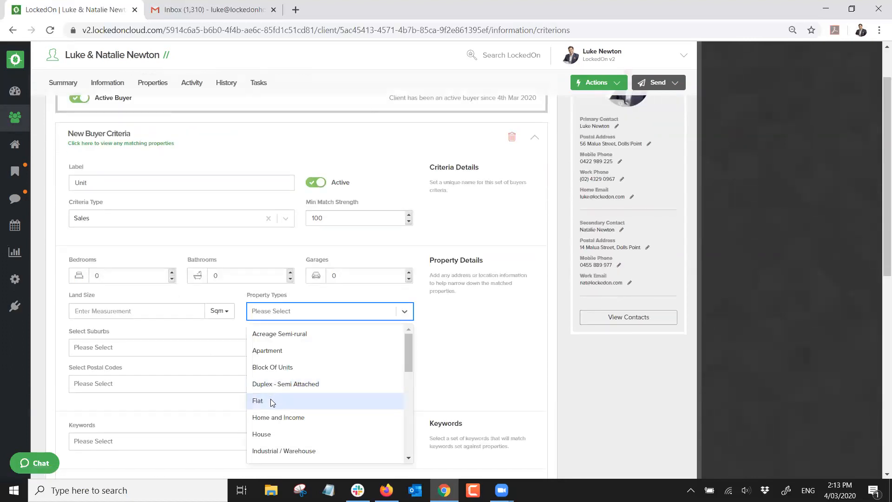
left_click(271, 356)
scroll(291, 290, "down", 2)
scroll(287, 301, "down", 5)
scroll(283, 302, "down", 2)
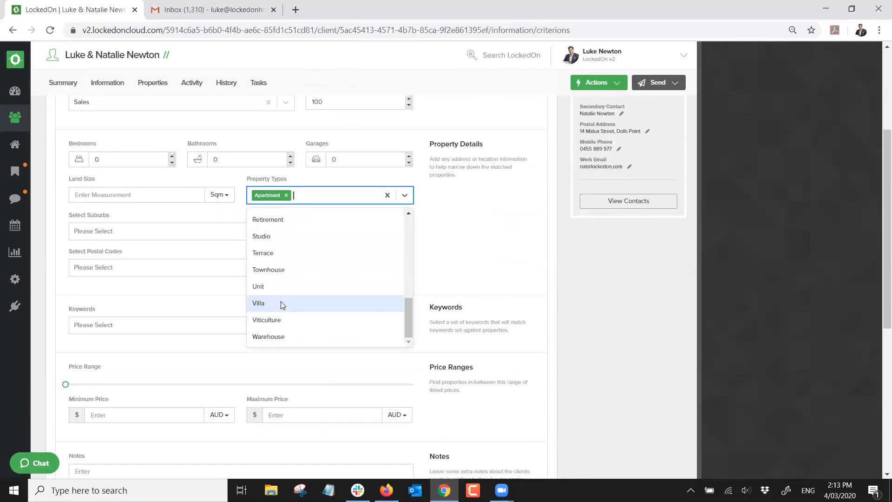
left_click(272, 287)
scroll(298, 311, "down", 3)
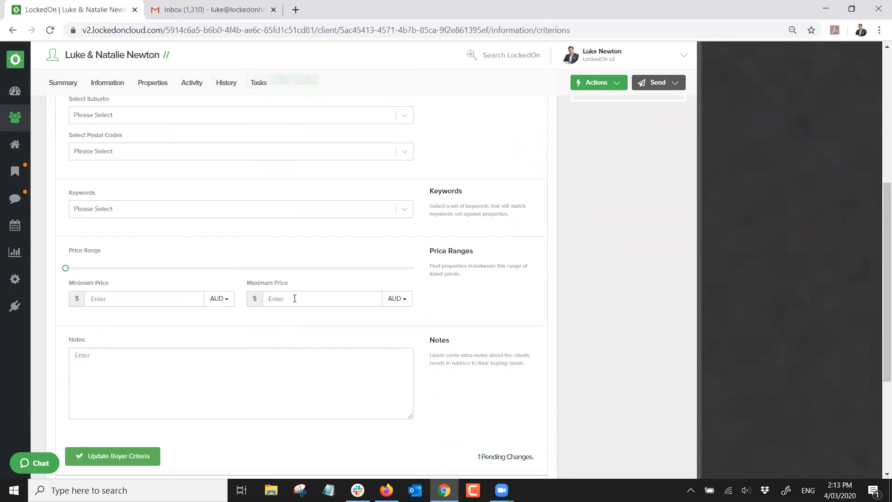
type("1000000")
left_click(140, 459)
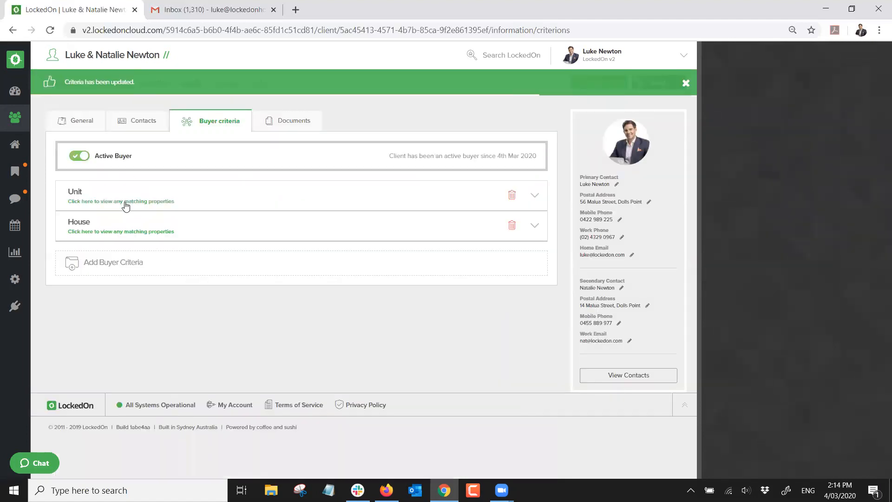
View the 5 Unit-criteria matches, including a Sandringham apartment, then return to the Information tab
left_click(123, 202)
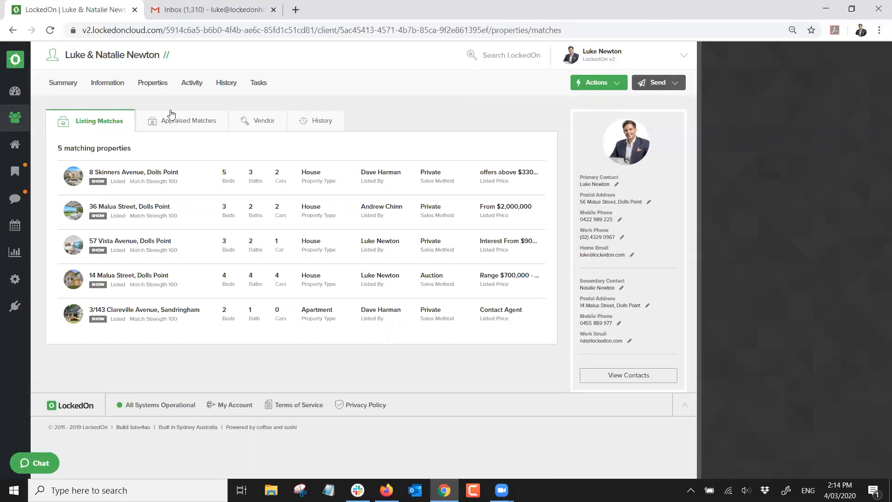
left_click(102, 83)
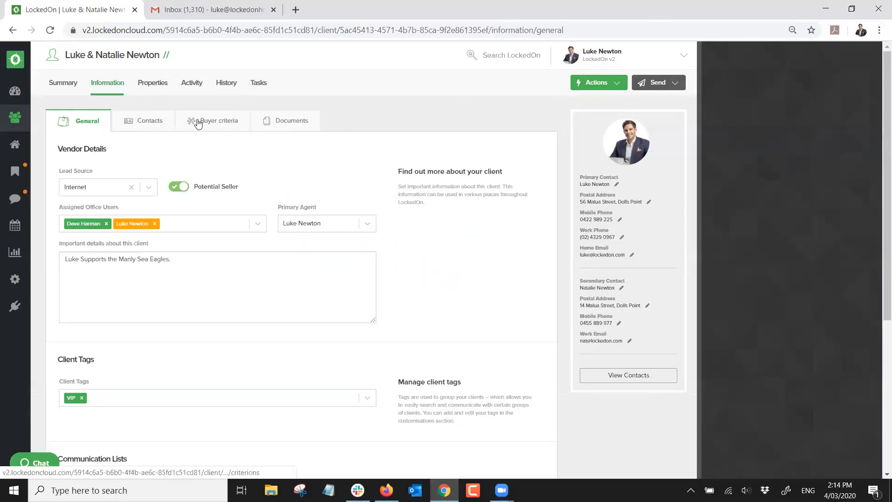
Toggle Active Buyer off and back on, then delete the Unit buyer criteria
left_click(198, 122)
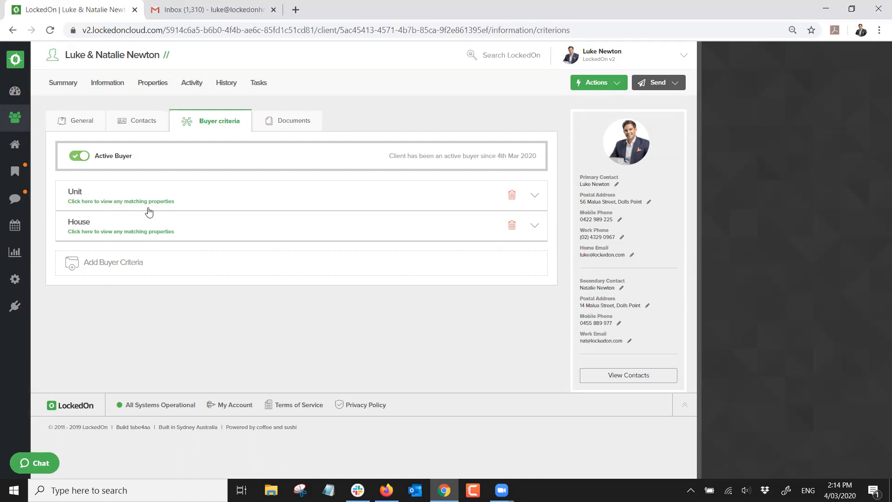
left_click(80, 156)
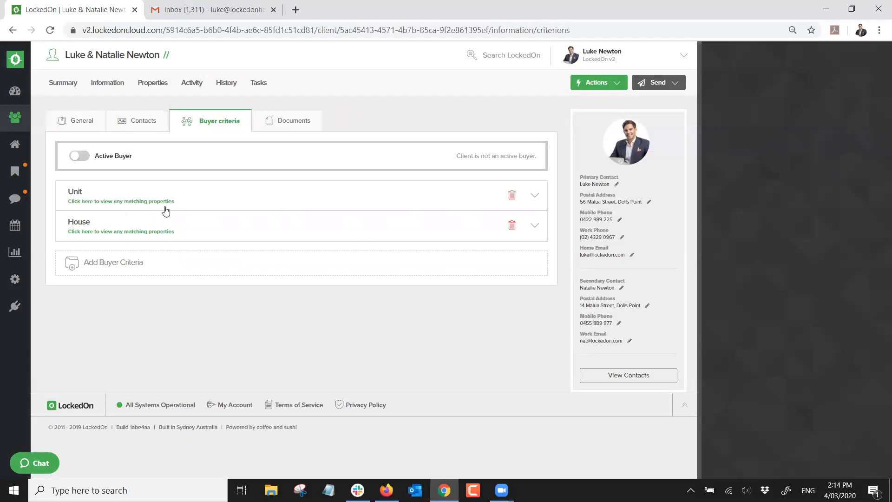
left_click(79, 156)
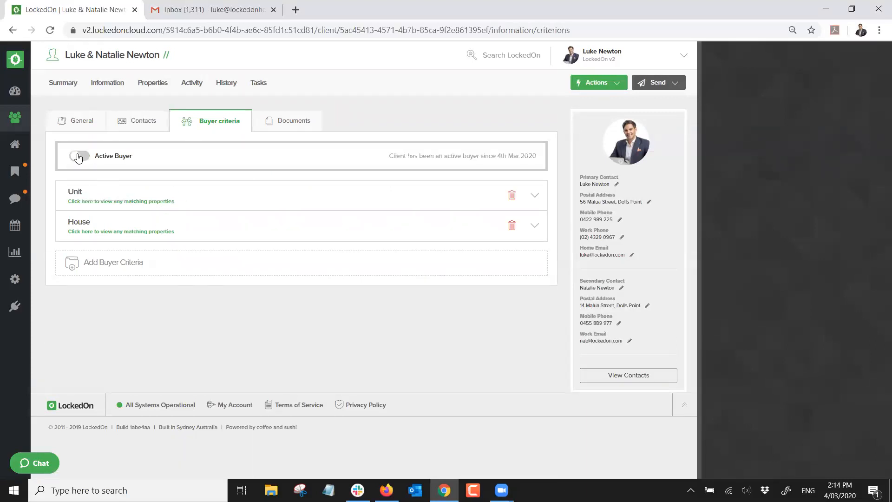
left_click(116, 199)
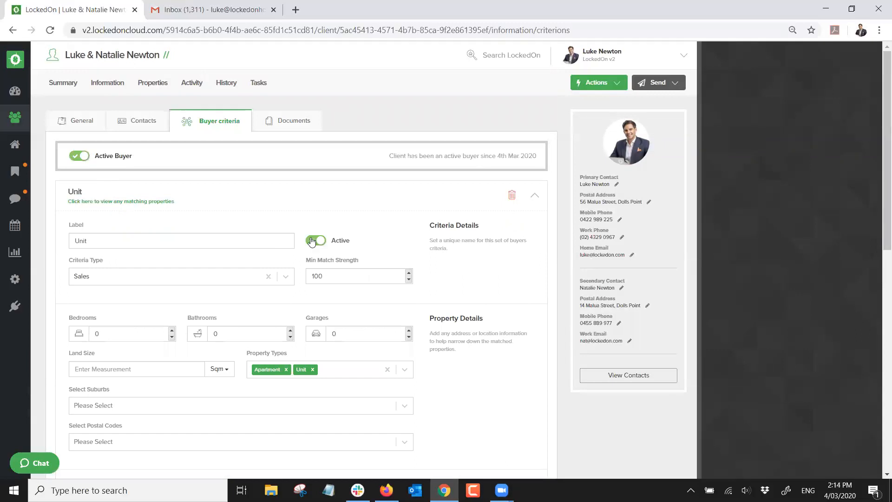
left_click(313, 200)
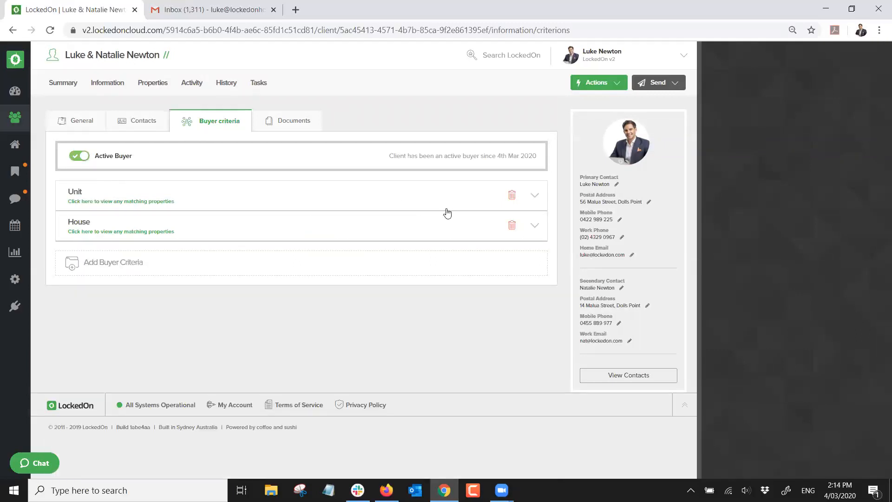
left_click(512, 195)
left_click(498, 90)
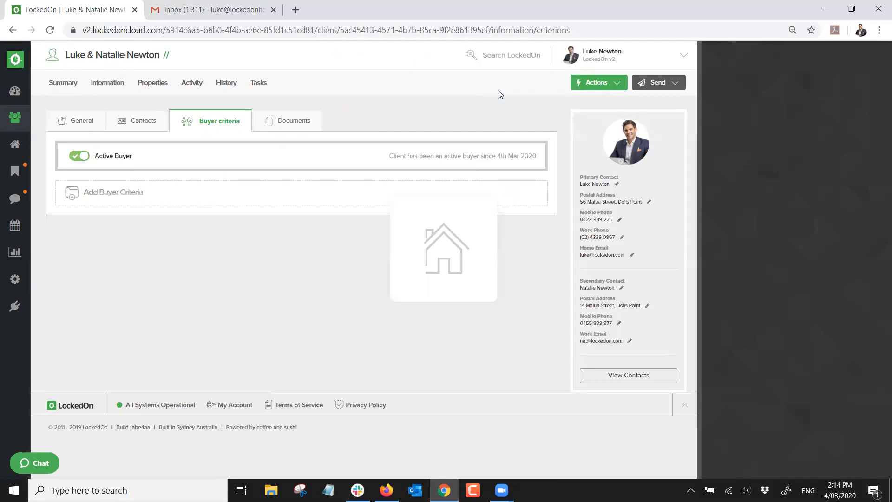
View the four properties matching the House criteria and start an email to the 2 matched people
left_click(182, 196)
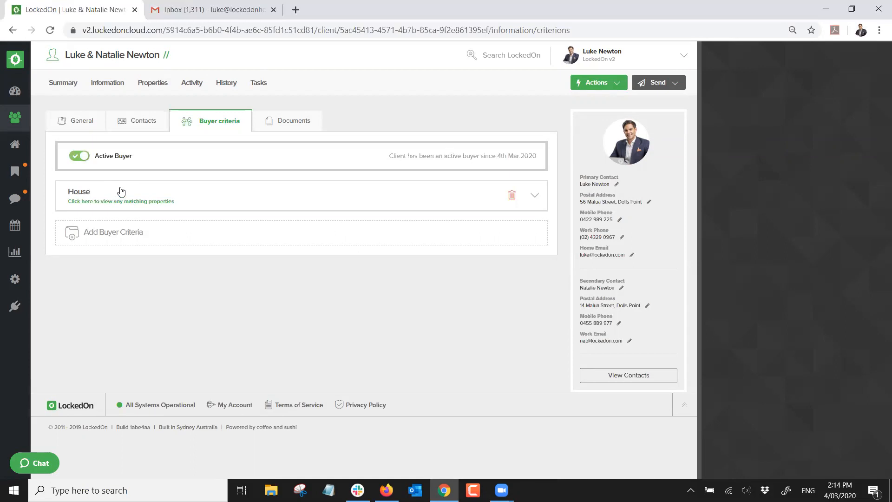
left_click(114, 202)
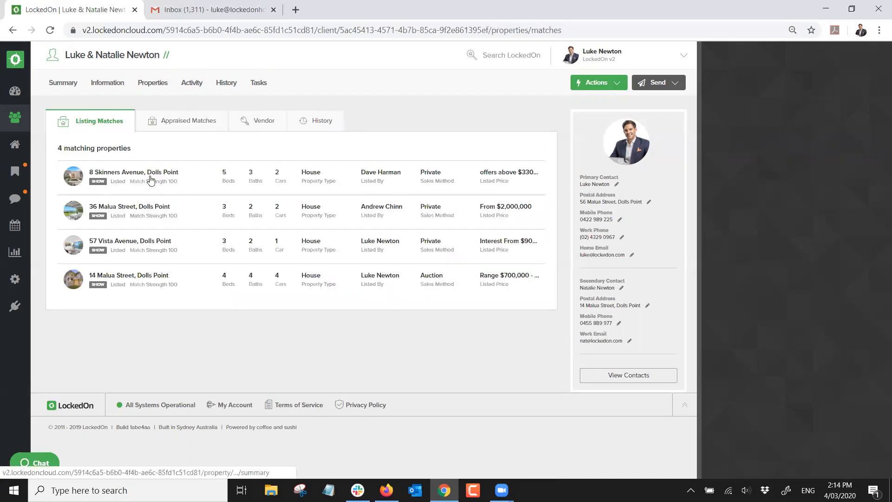
mouse_move(136, 183)
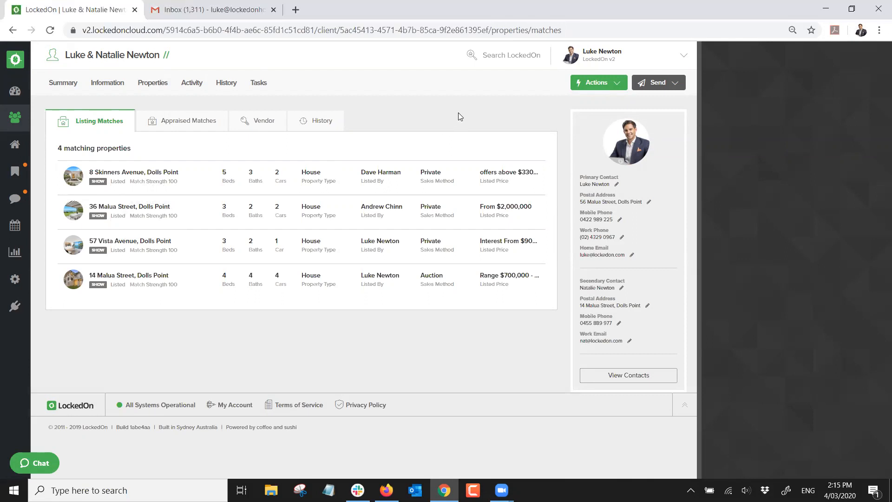
left_click(654, 84)
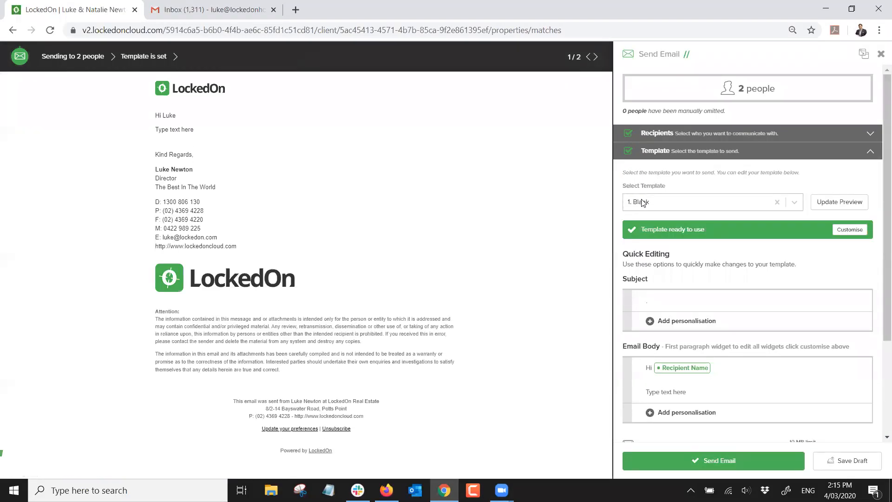
Load the Buyer Match email template and review its preview and subject
left_click(642, 202)
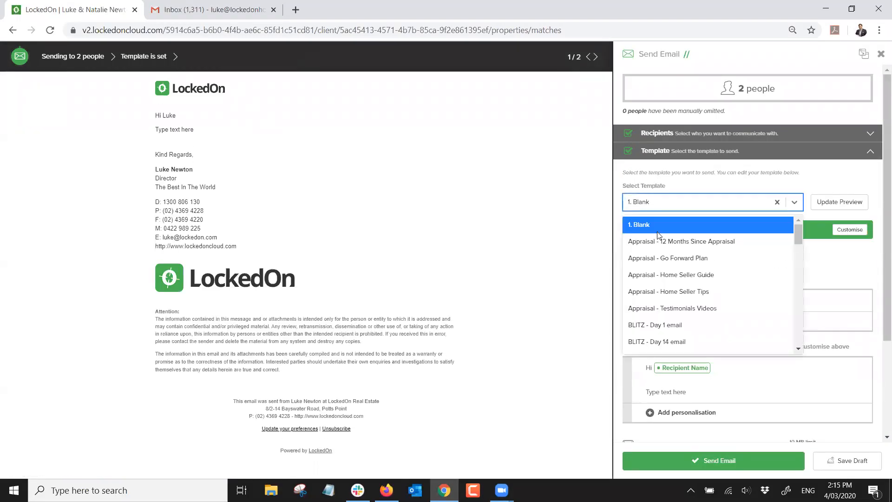
scroll(658, 235, "down", 6)
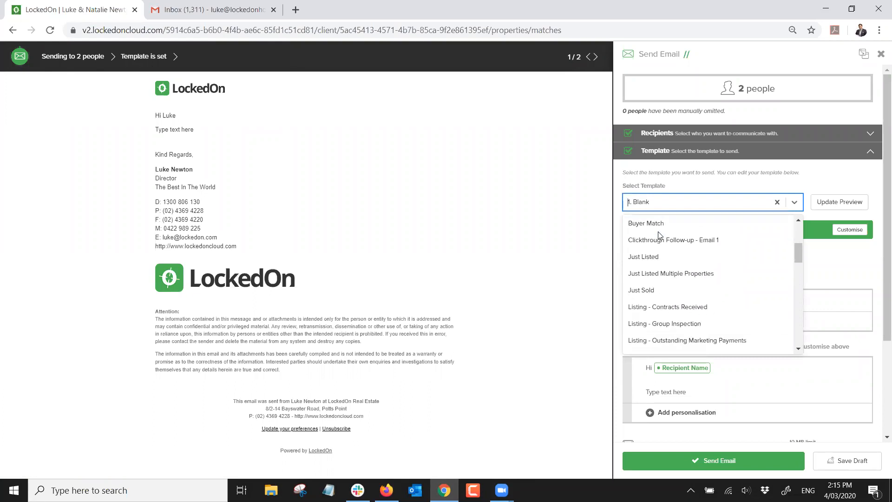
scroll(660, 235, "up", 4)
scroll(661, 235, "up", 1)
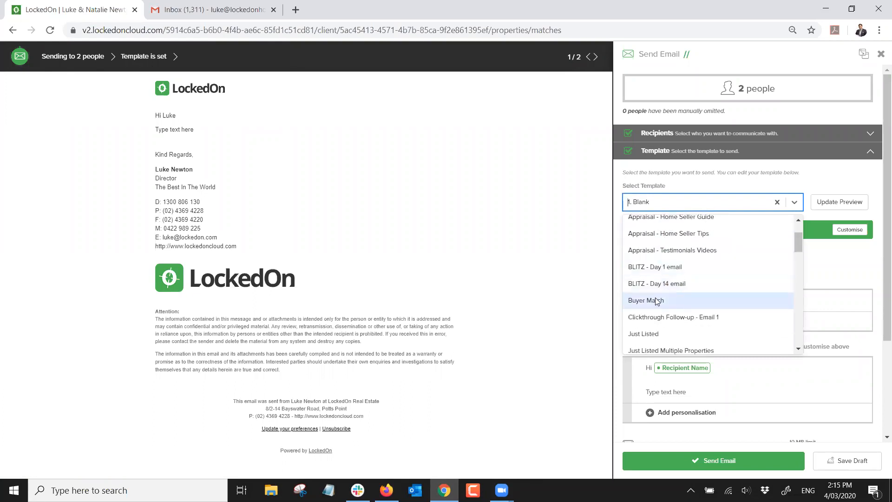
left_click(648, 299)
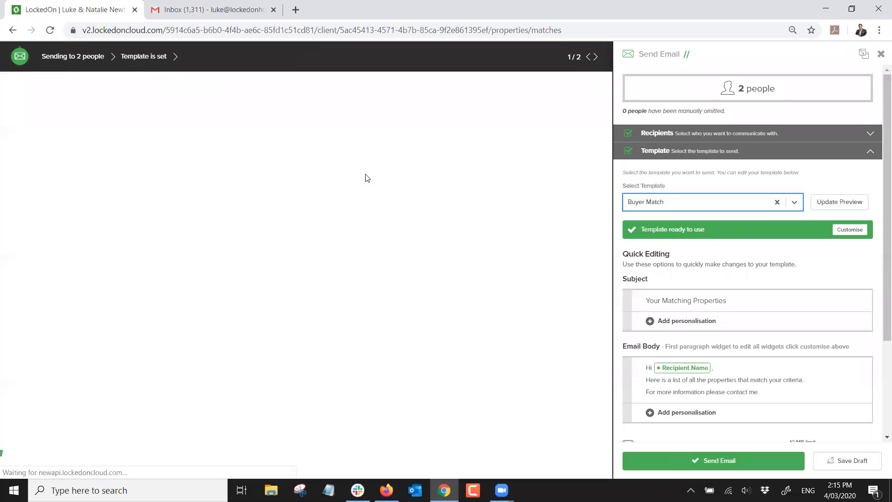
left_click_drag(261, 141, 140, 121)
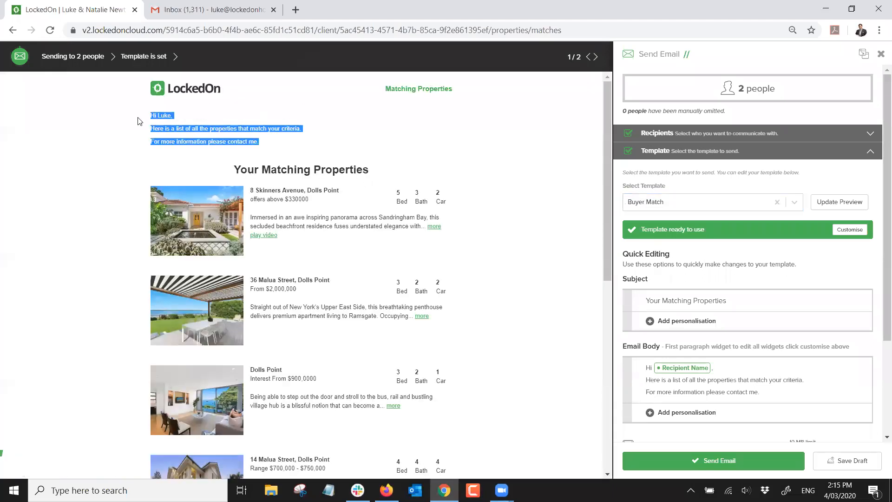
left_click(275, 146)
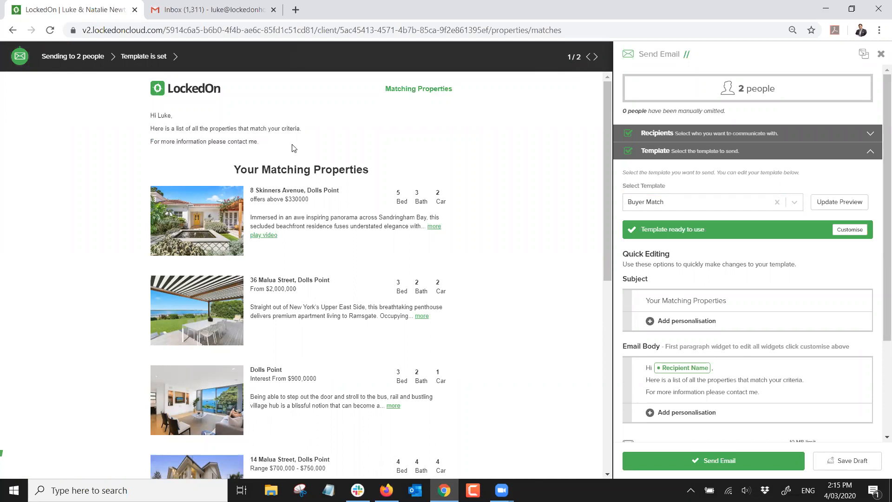
scroll(303, 151, "down", 3)
scroll(310, 153, "up", 3)
scroll(309, 152, "down", 8)
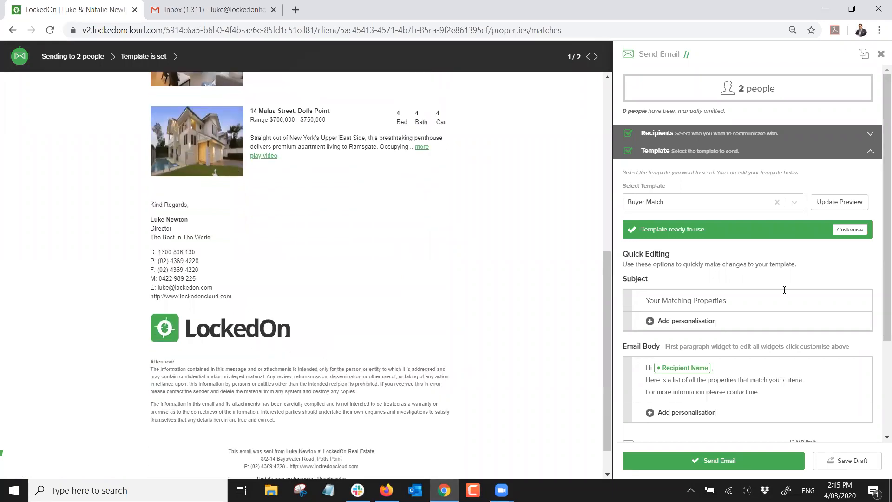
scroll(785, 290, "down", 3)
left_click(670, 269)
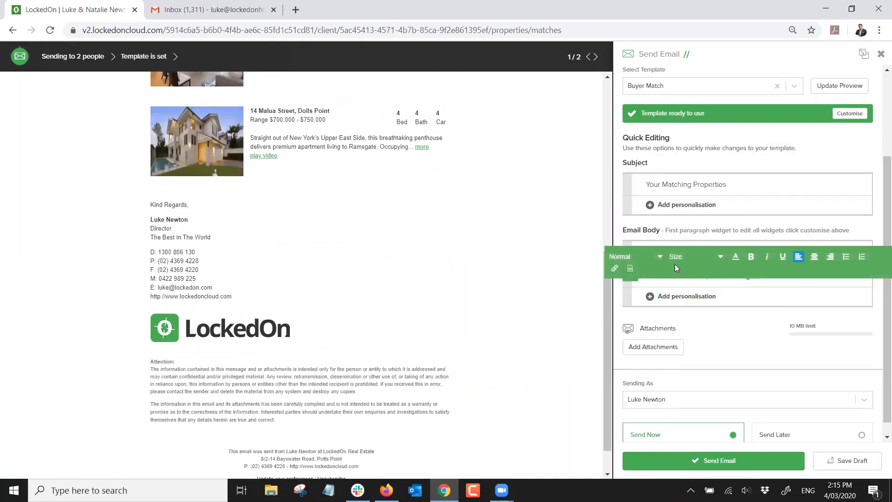
left_click(741, 181)
Schedule the email to send later at 2:18 PM on 04/03/2020 and send it
scroll(715, 292, "down", 1)
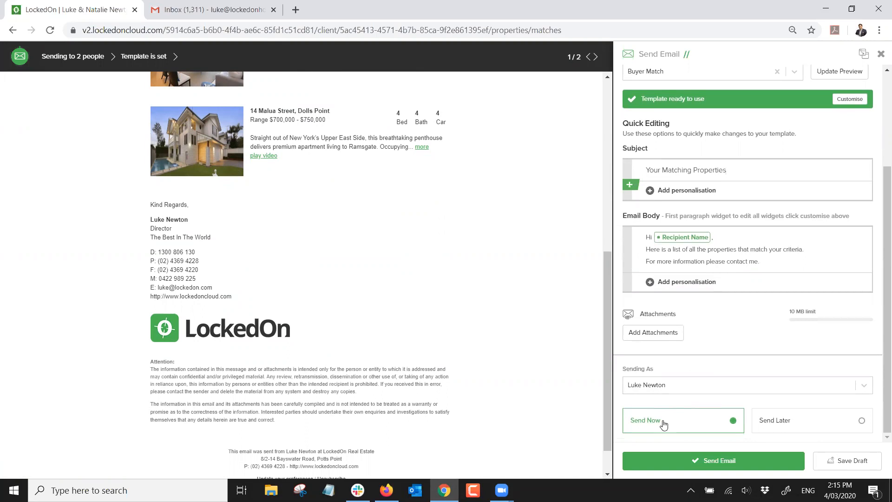
left_click(782, 424)
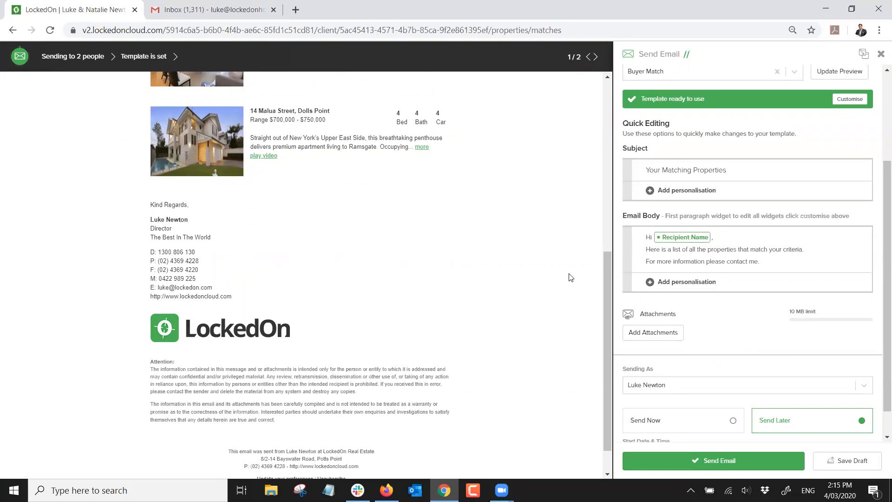
scroll(581, 282, "down", 1)
scroll(723, 324, "down", 1)
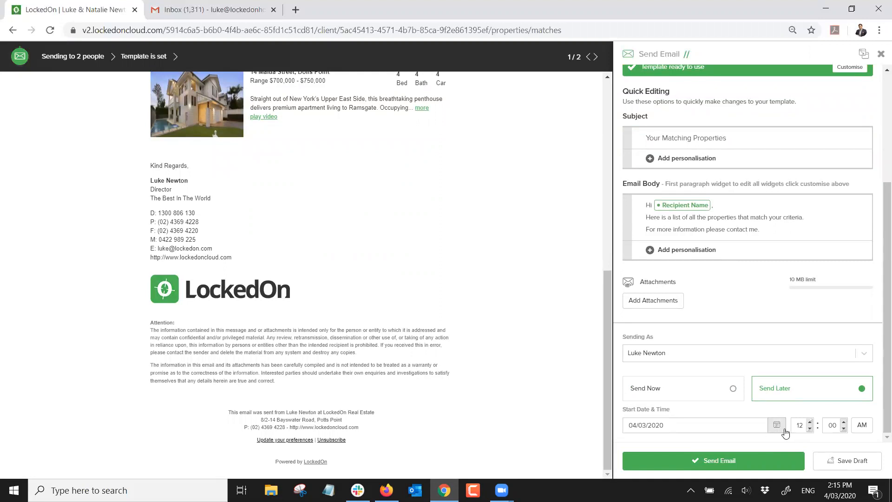
left_click(809, 424)
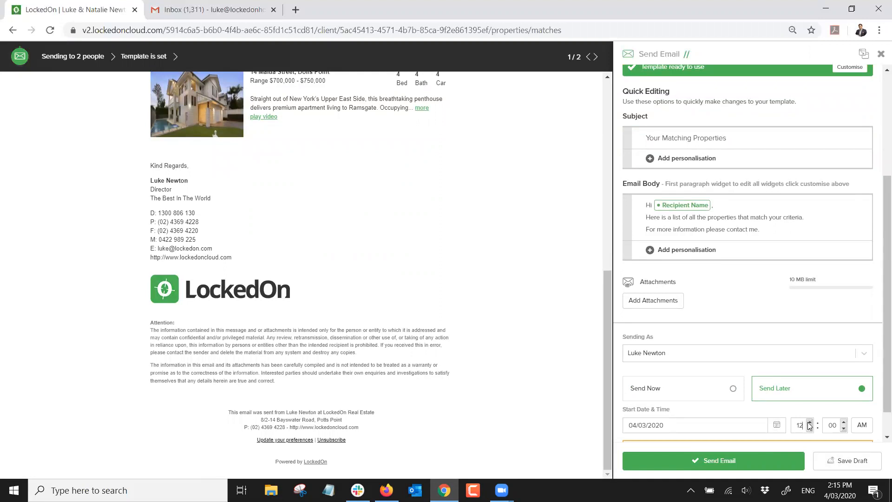
left_click(810, 428)
left_click(810, 428)
left_click(809, 428)
key("Down")
left_click(844, 422)
left_click(844, 422)
left_click(843, 422)
left_click(844, 422)
left_click(843, 422)
left_click(844, 422)
left_click(844, 422)
left_click(862, 424)
left_click(862, 442)
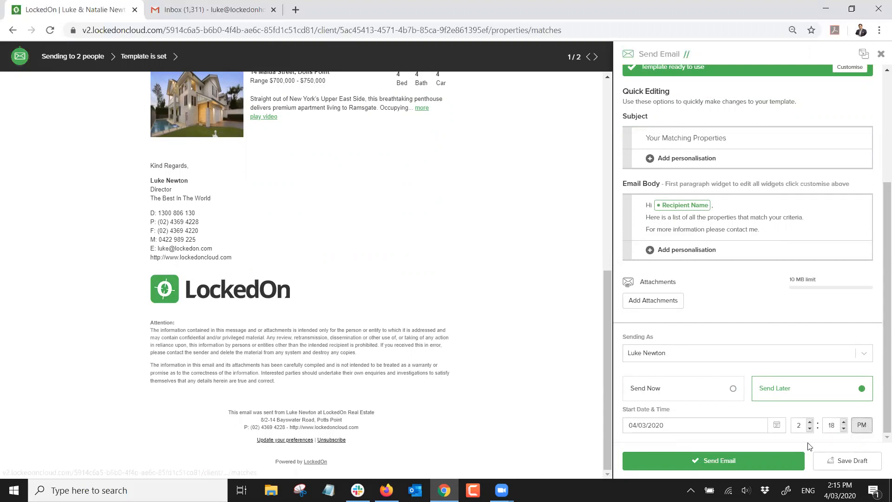
left_click(732, 463)
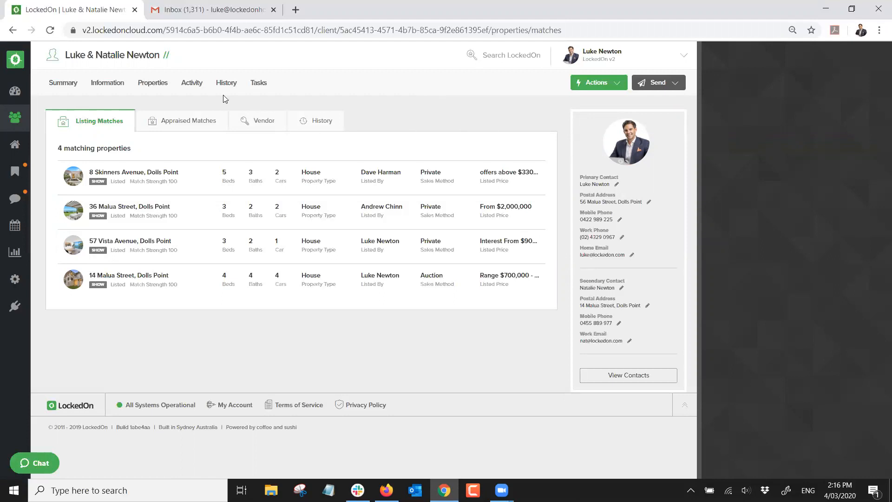
Browse the client's Enquiries, Inspections, Contracts and Offers, ending on the empty Inspections list with Actions open
left_click(189, 88)
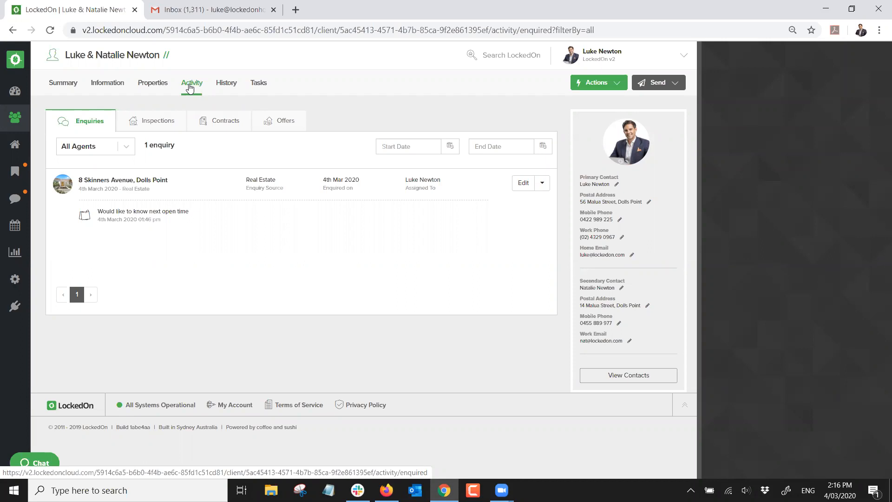
left_click(144, 120)
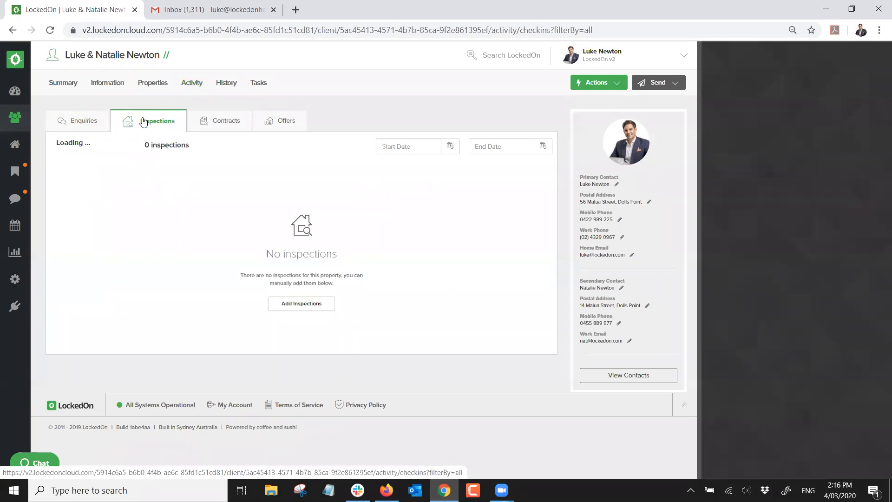
left_click(210, 129)
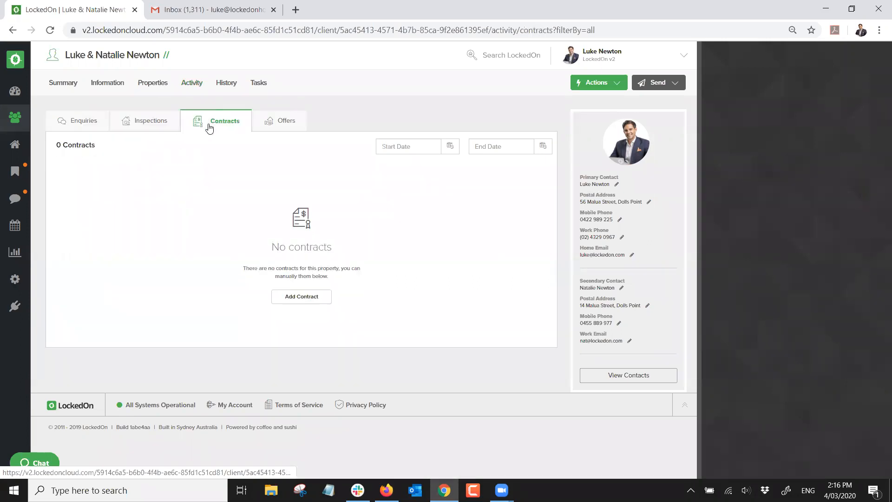
left_click(266, 127)
left_click(65, 123)
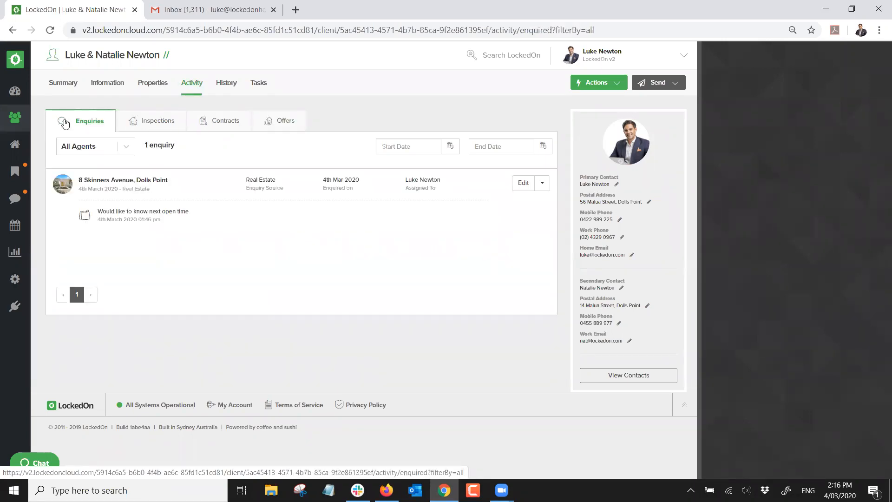
left_click(155, 131)
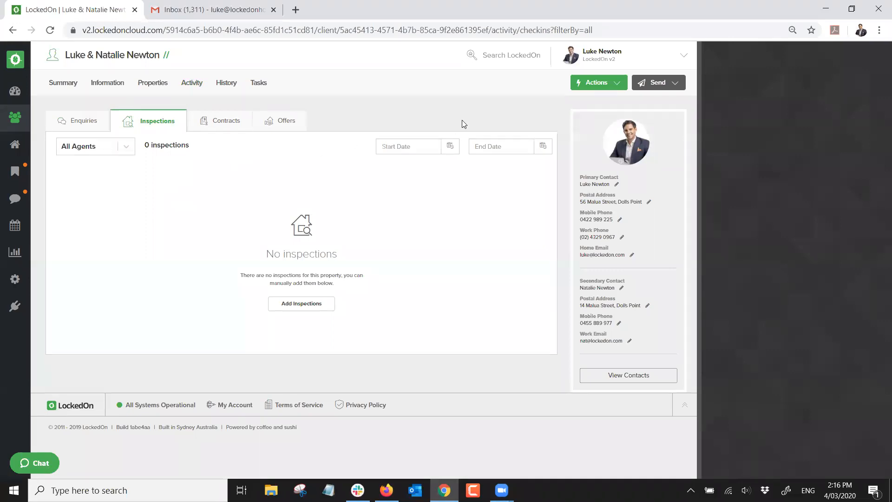
left_click(88, 121)
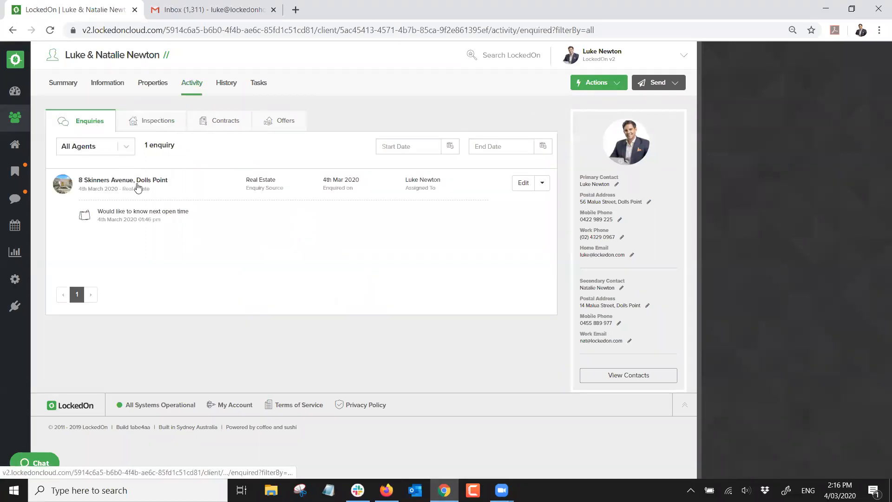
left_click(153, 121)
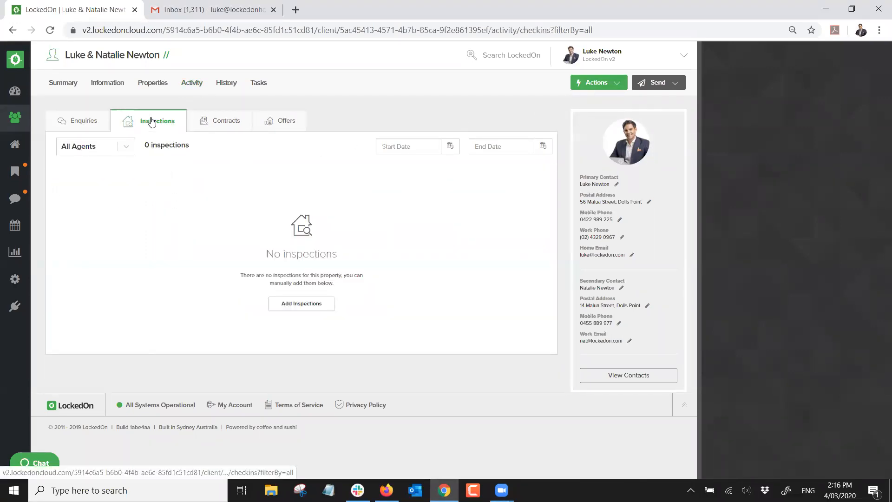
left_click(595, 82)
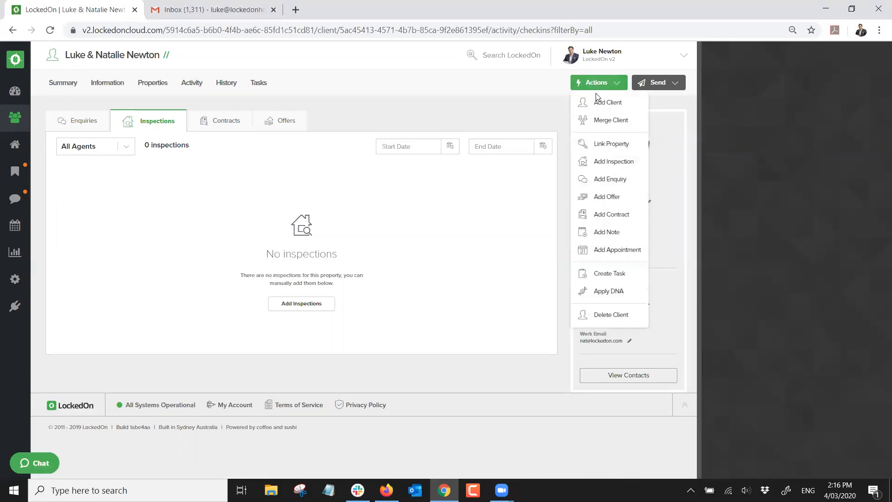
left_click(600, 165)
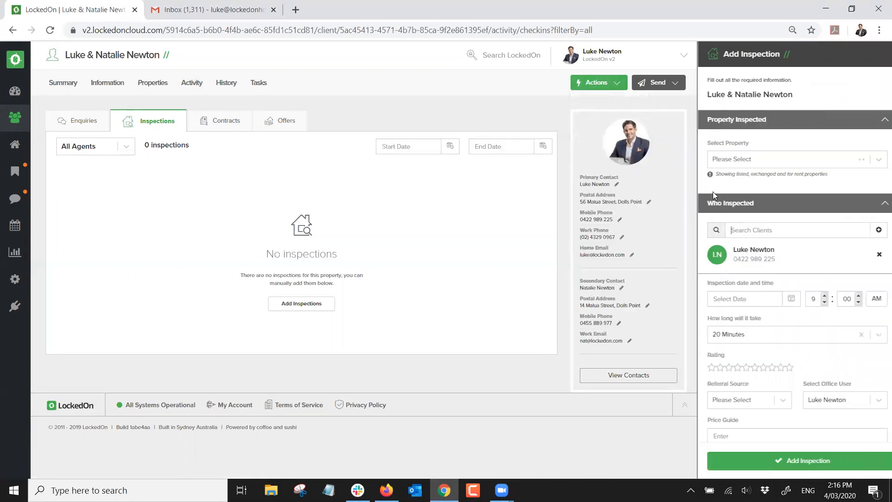
left_click(769, 164)
left_click(749, 265)
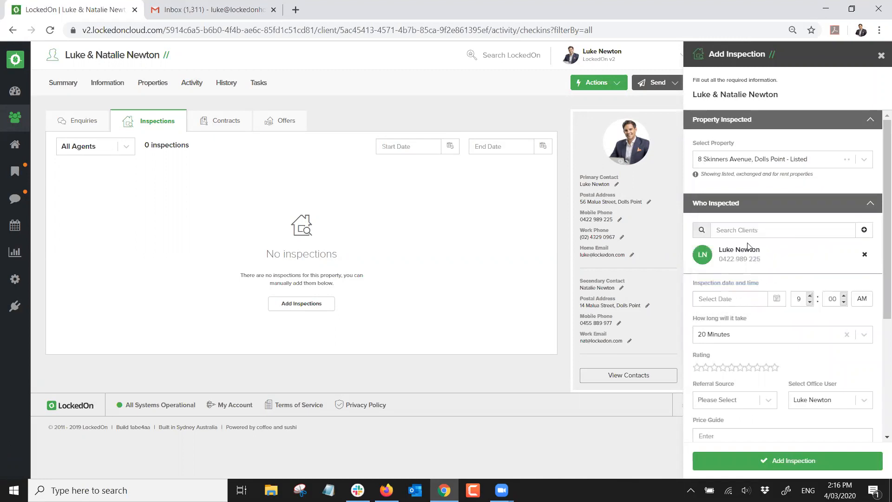
left_click(776, 299)
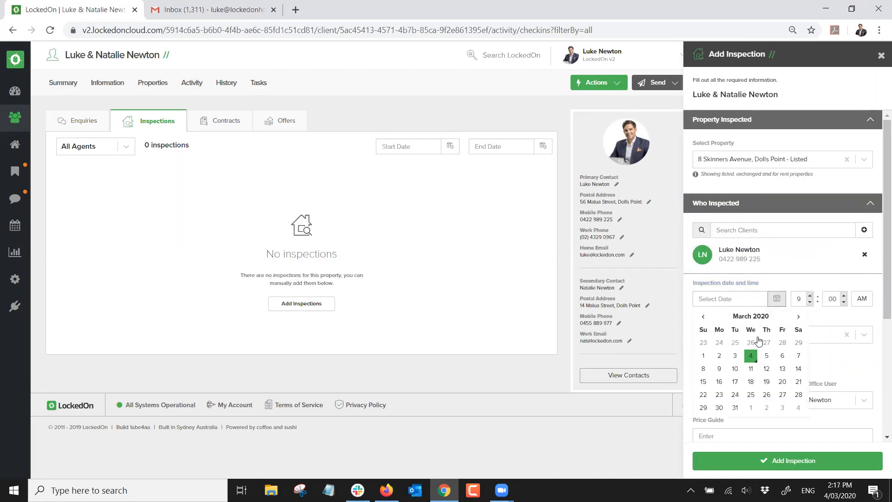
left_click(753, 354)
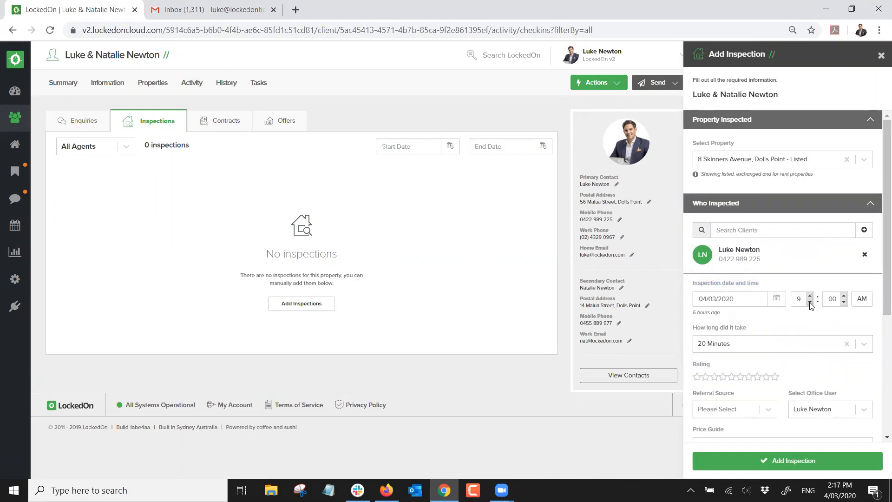
left_click(810, 303)
left_click(862, 299)
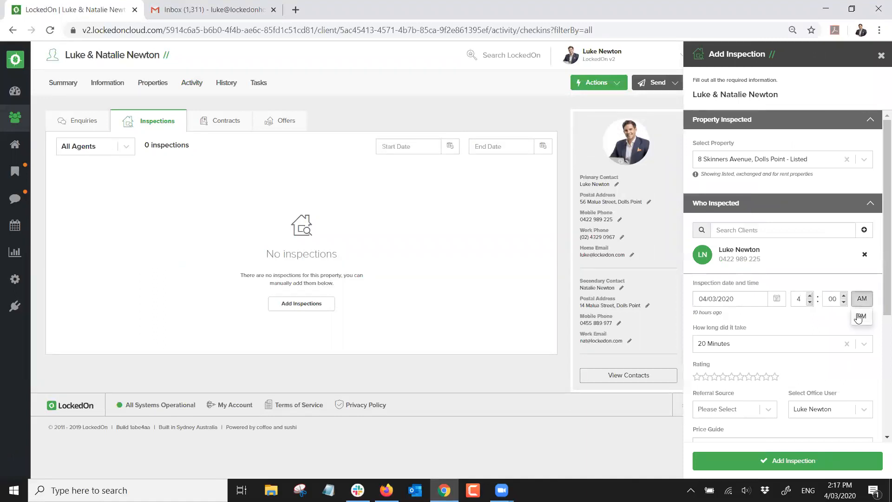
left_click(749, 344)
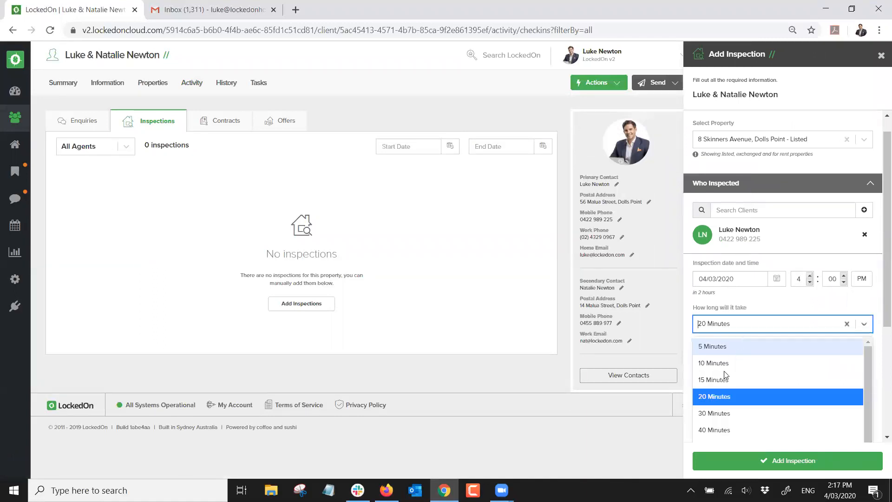
left_click(719, 413)
scroll(749, 332, "down", 4)
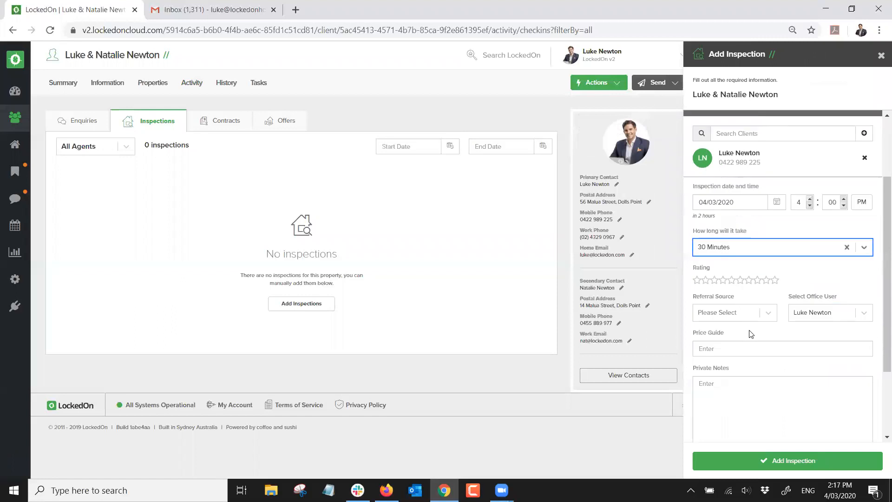
left_click(764, 462)
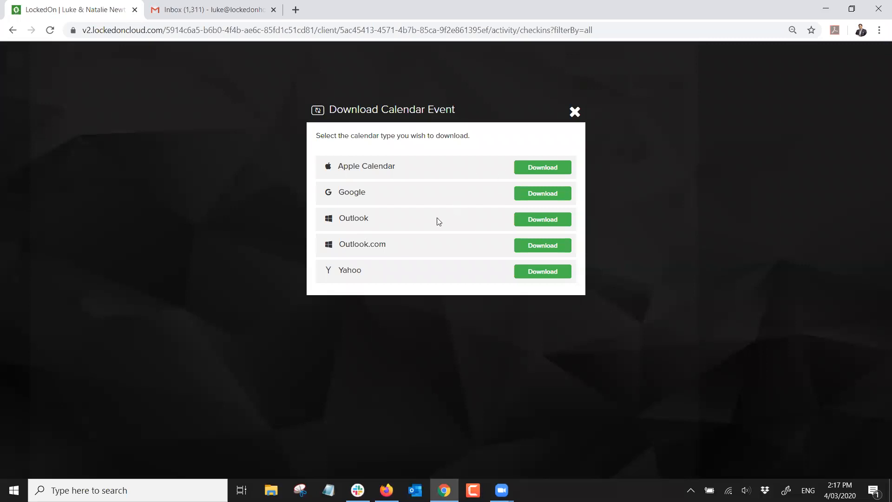
left_click(575, 112)
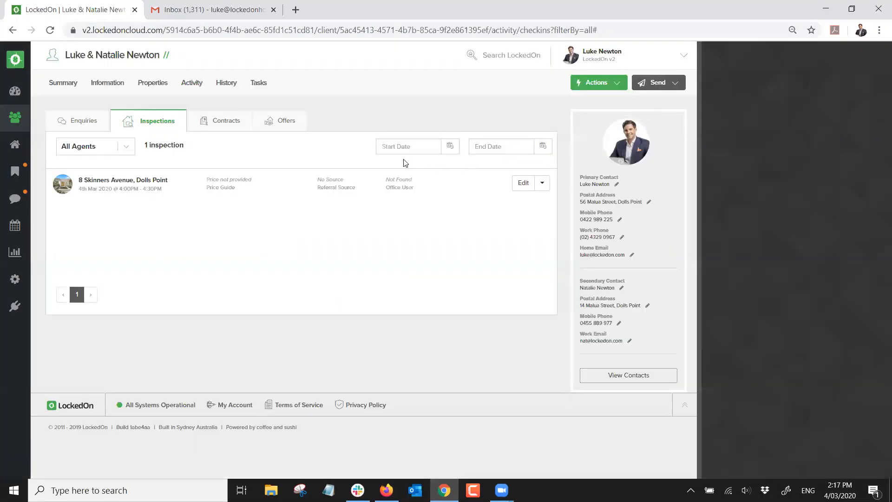
Check the inspection in the calendar, then return to the client's Inspections list
left_click(16, 226)
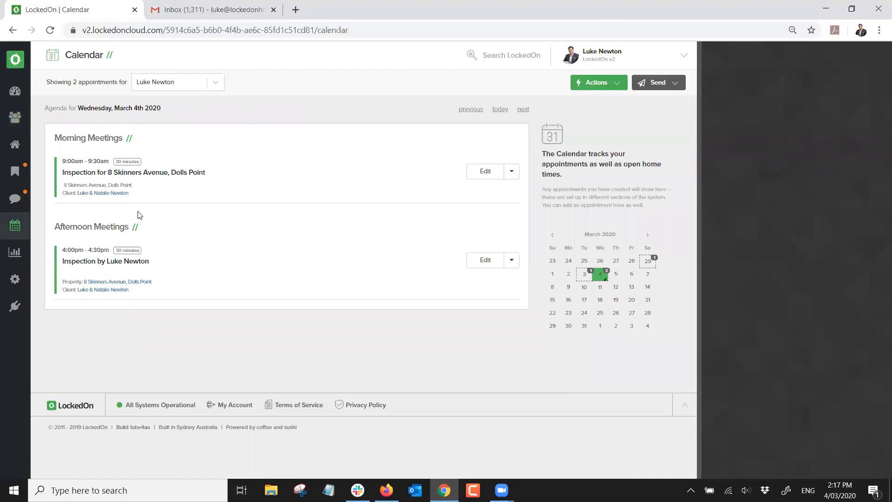
left_click(102, 290)
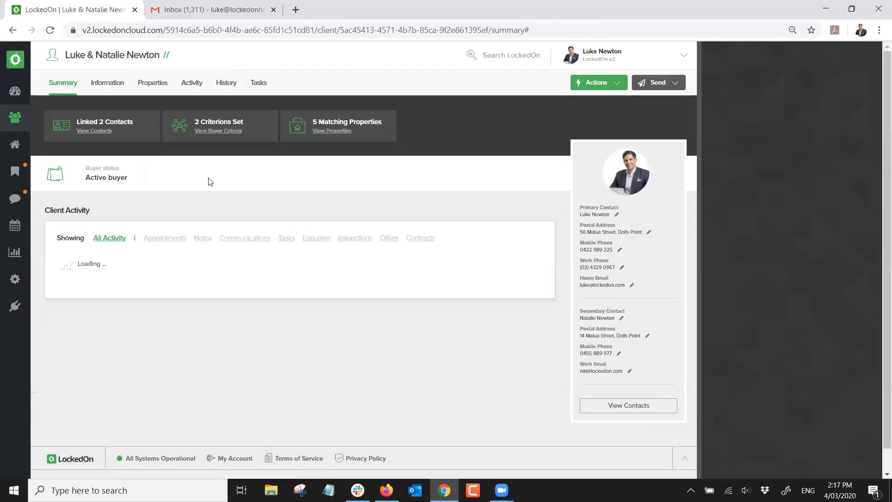
left_click(198, 84)
left_click(160, 124)
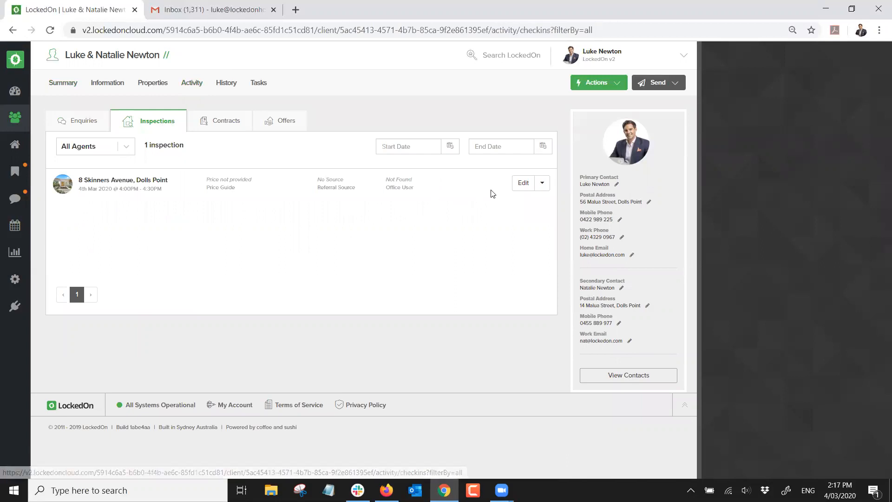
Give the inspection a ten-star rating, Domain referral source and a $700,000 - $750,000 price guide
left_click(520, 183)
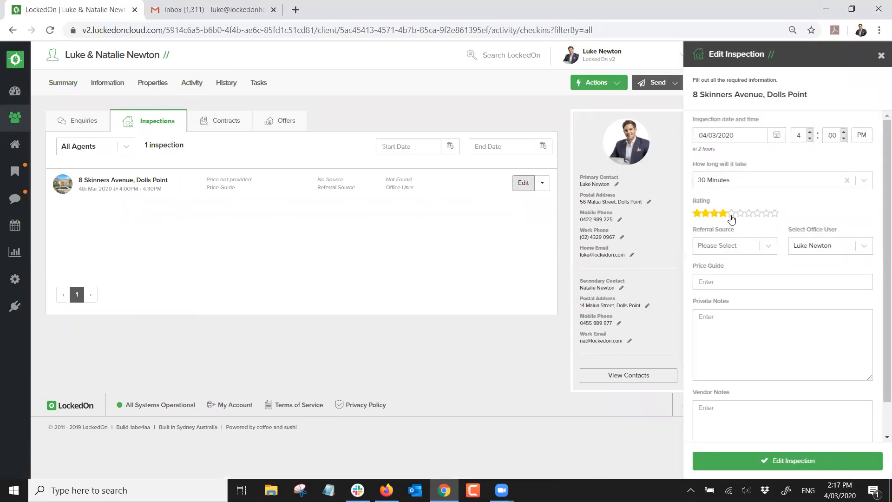
left_click(774, 214)
left_click(775, 245)
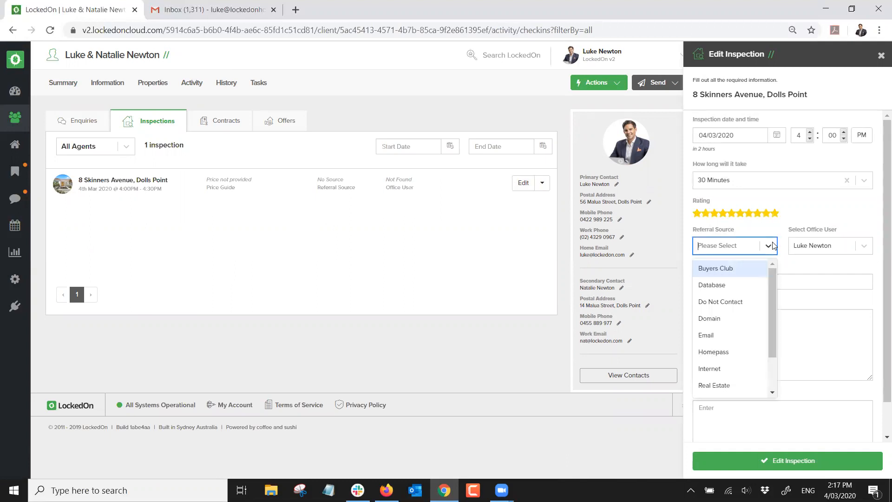
left_click(760, 319)
left_click(770, 280)
type("$")
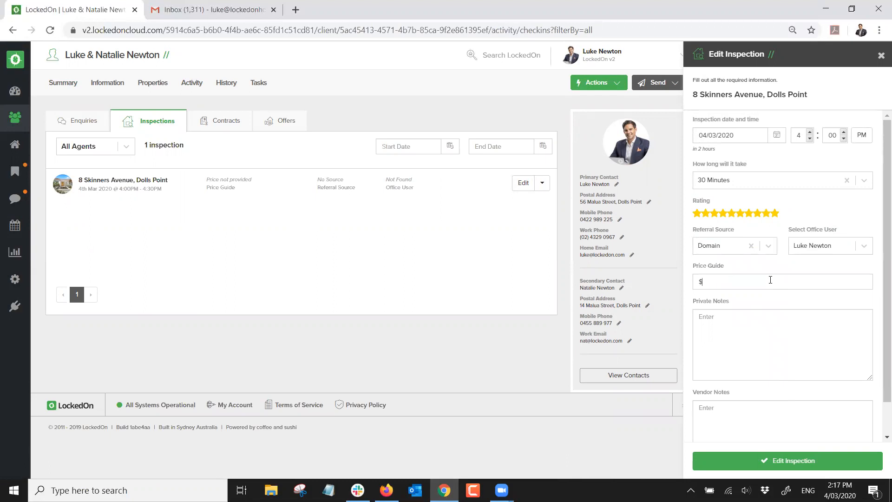
type("700,000 - $750,000")
Add a private note and the vendor note 'Looks interested but will follow up tomorrow', then save
left_click(708, 343)
scroll(710, 342, "down", 1)
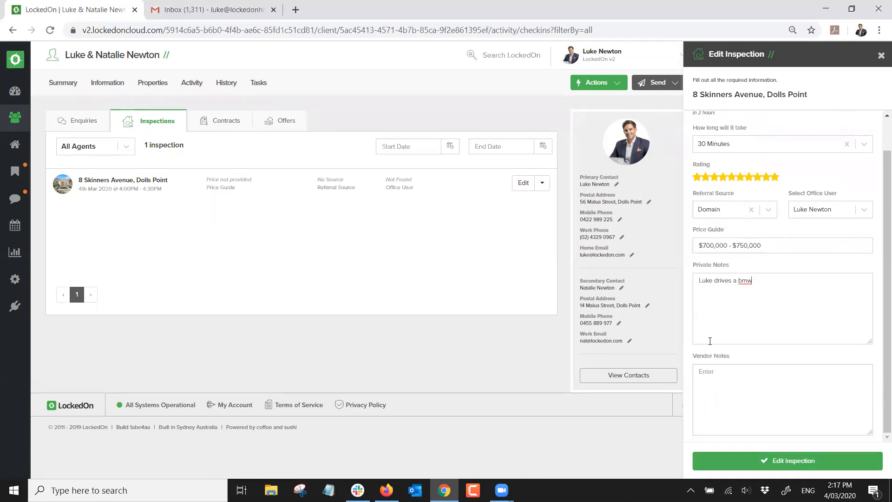
left_click(727, 380)
type("Looks interested but will follow up tomorrow")
left_click(751, 461)
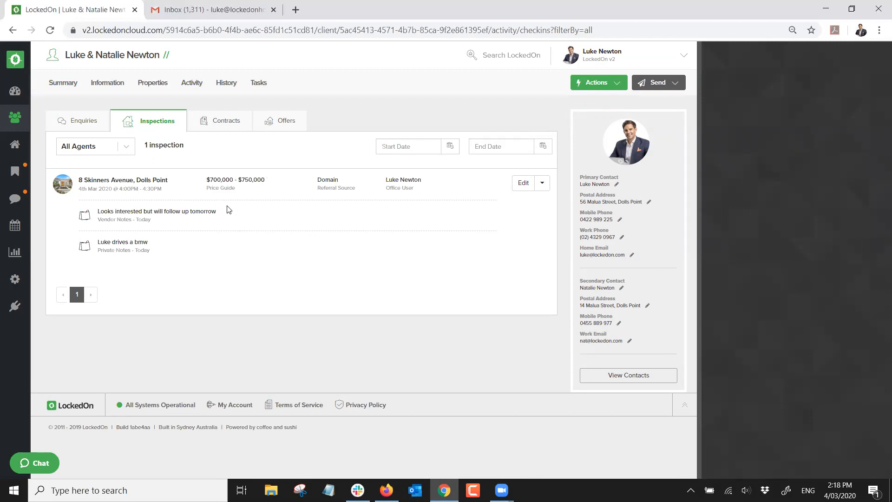
left_click(215, 121)
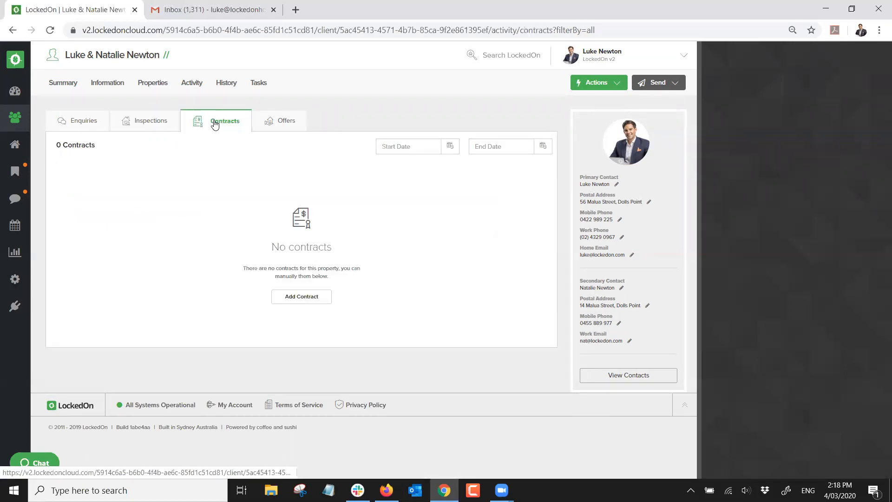
left_click(598, 83)
left_click(606, 206)
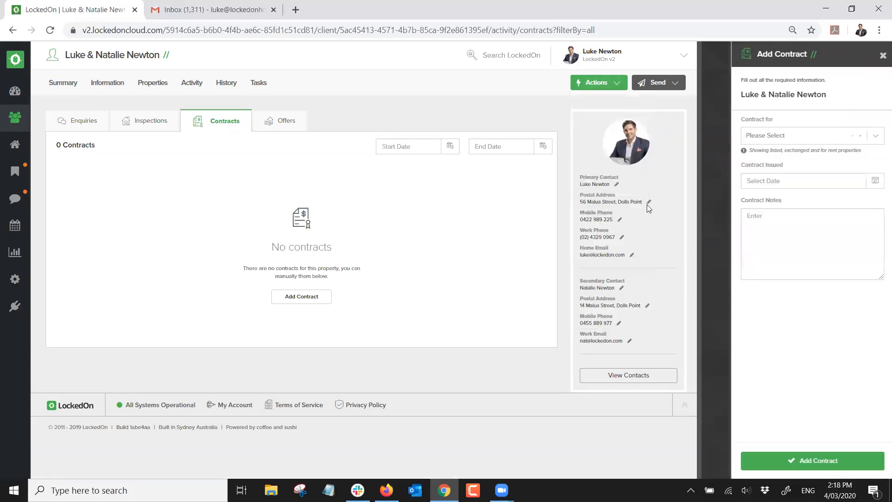
left_click(761, 137)
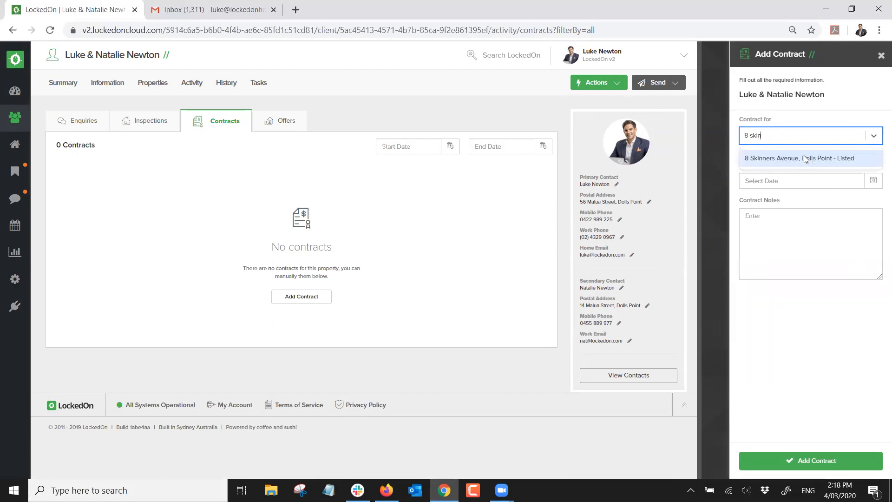
left_click(806, 158)
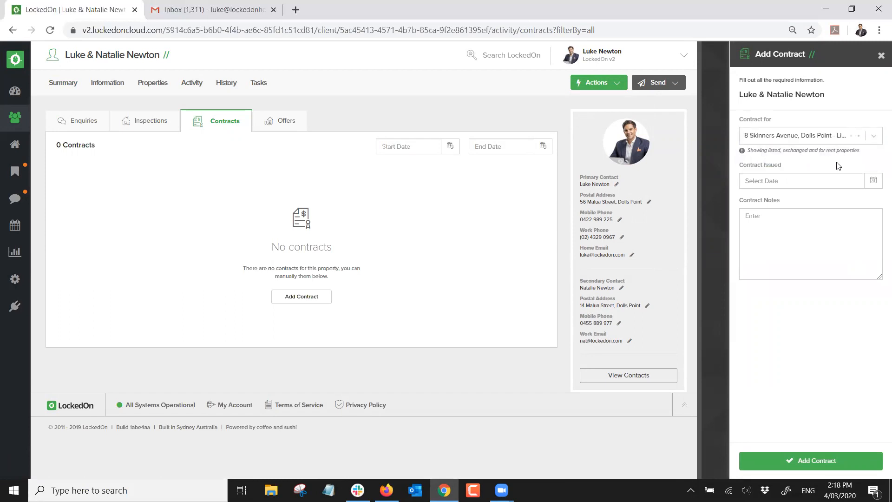
left_click(873, 181)
left_click(793, 240)
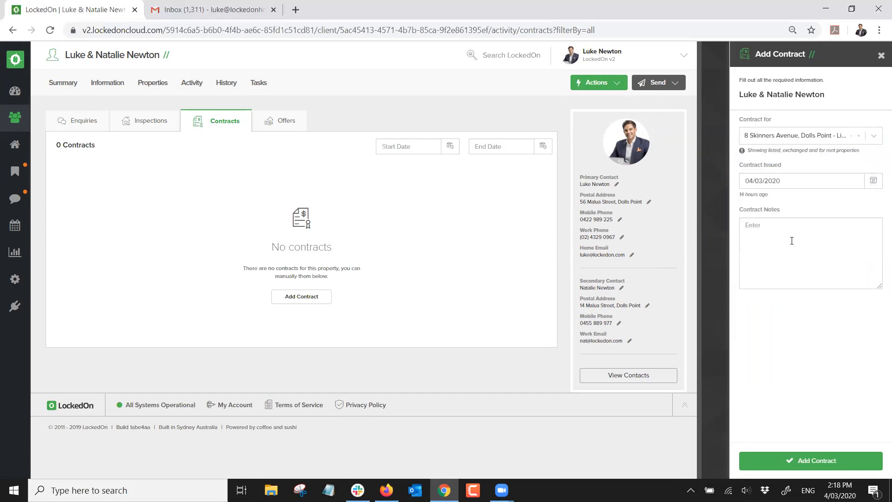
left_click(792, 240)
type("is keen")
left_click(791, 466)
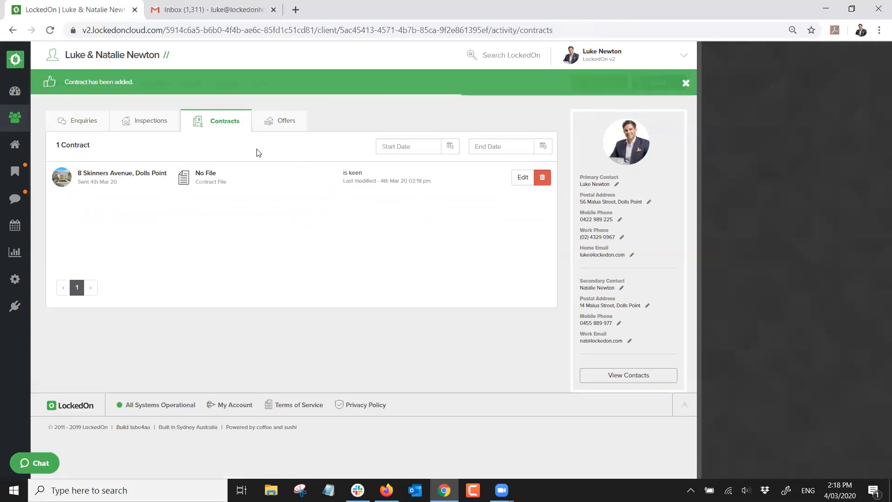
left_click(273, 127)
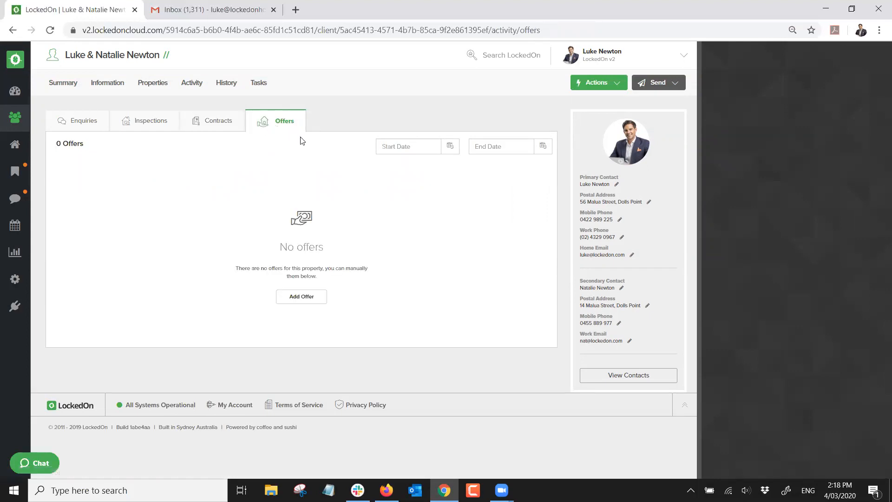
left_click(606, 86)
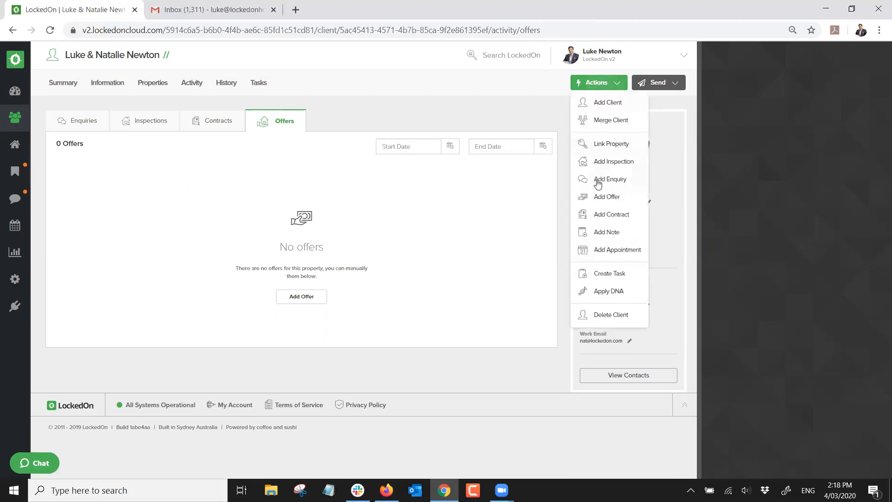
left_click(600, 196)
left_click(825, 140)
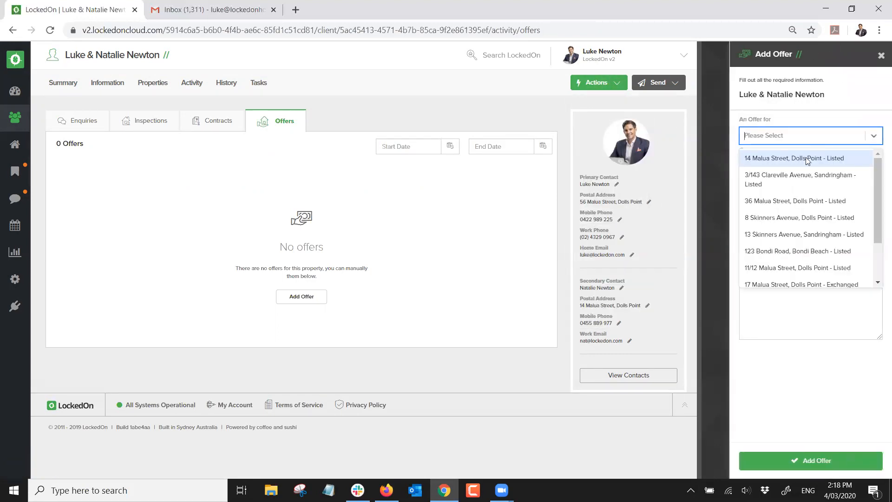
left_click(784, 217)
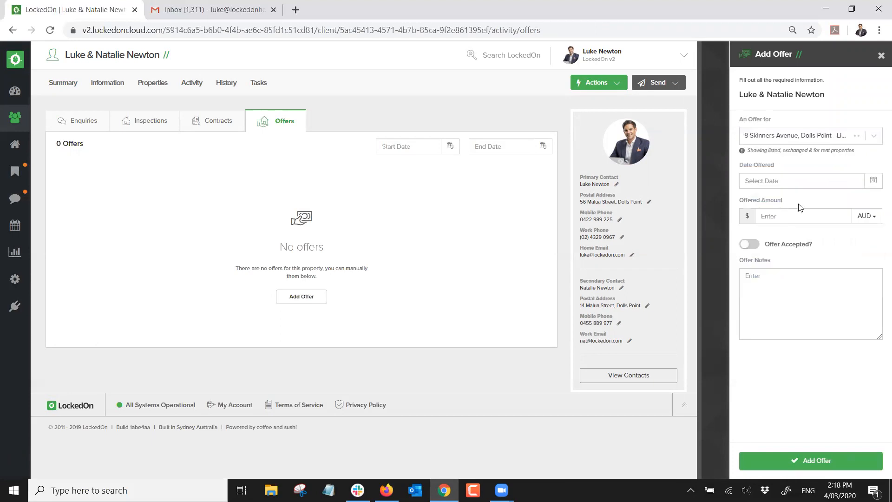
left_click(872, 186)
left_click(812, 240)
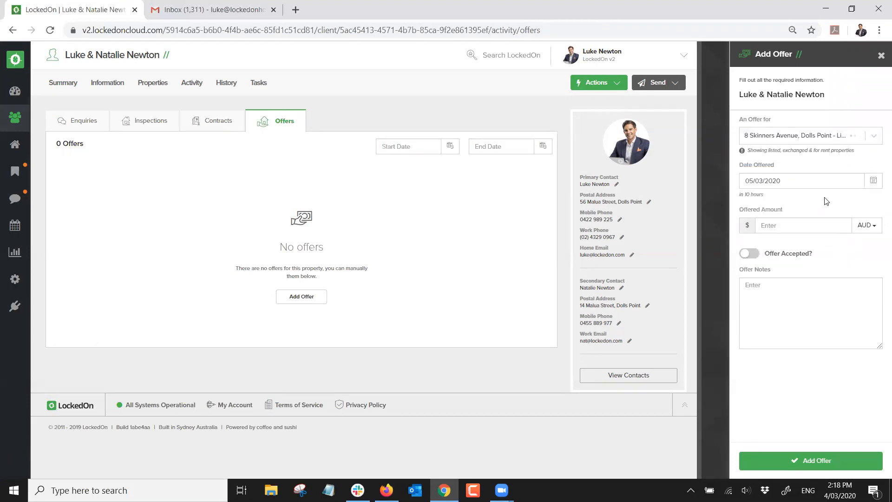
left_click(797, 226)
type("700000")
left_click(762, 287)
type("1st offer")
left_click(800, 459)
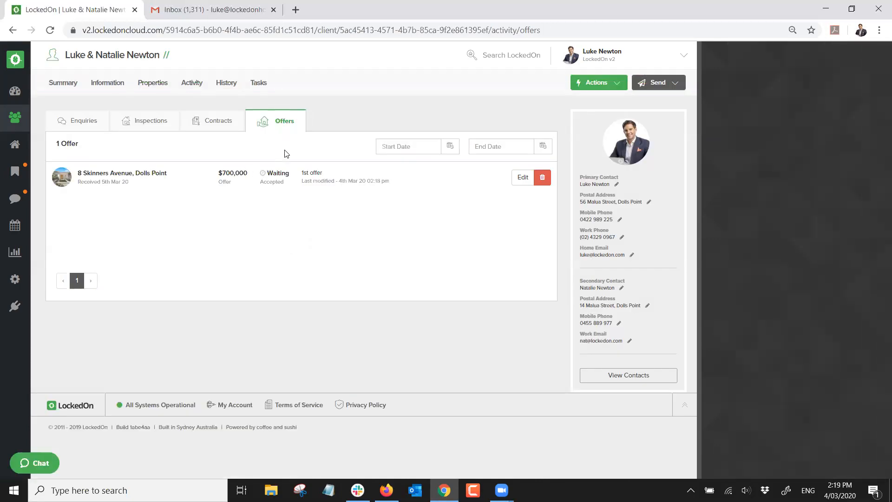
left_click(73, 123)
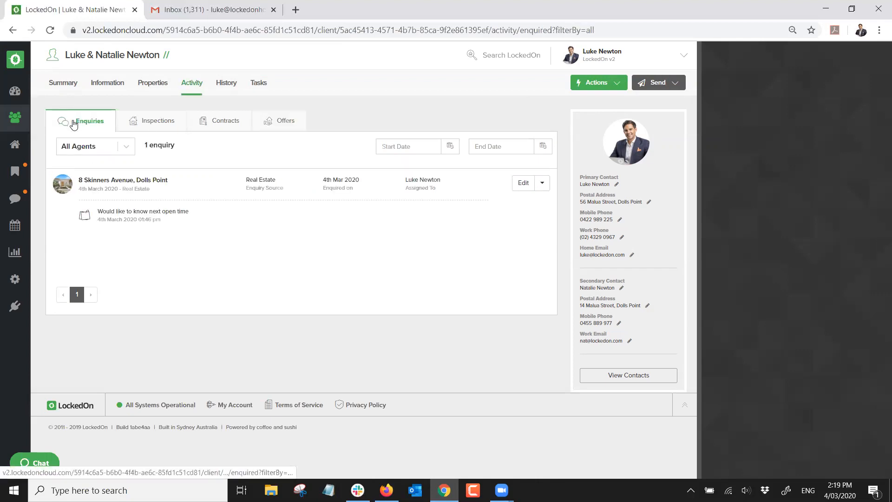
Check the Contracts, Offers and Enquiries tabs, ending on Inspections with the Actions menu closed
left_click(157, 126)
left_click(225, 128)
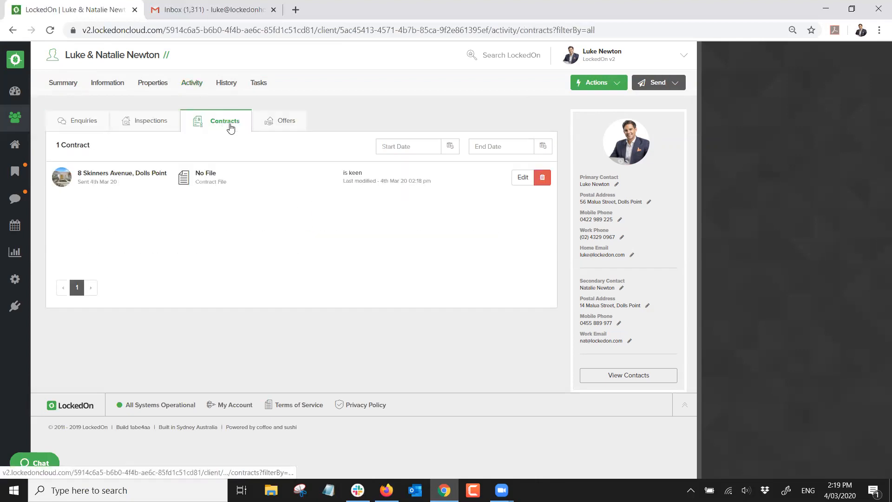
left_click(276, 131)
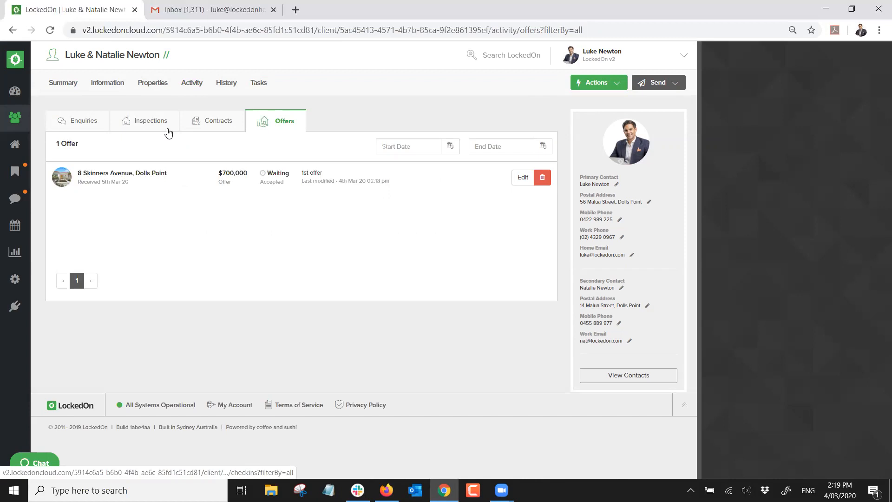
left_click(83, 122)
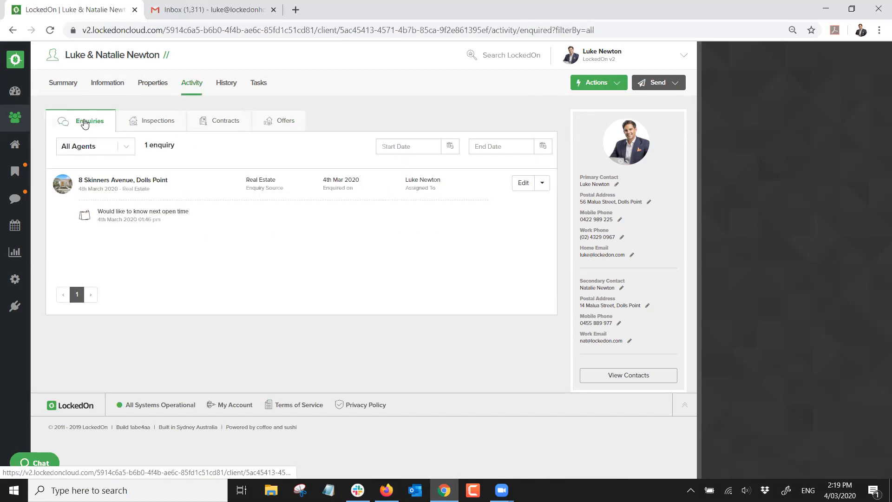
left_click(157, 122)
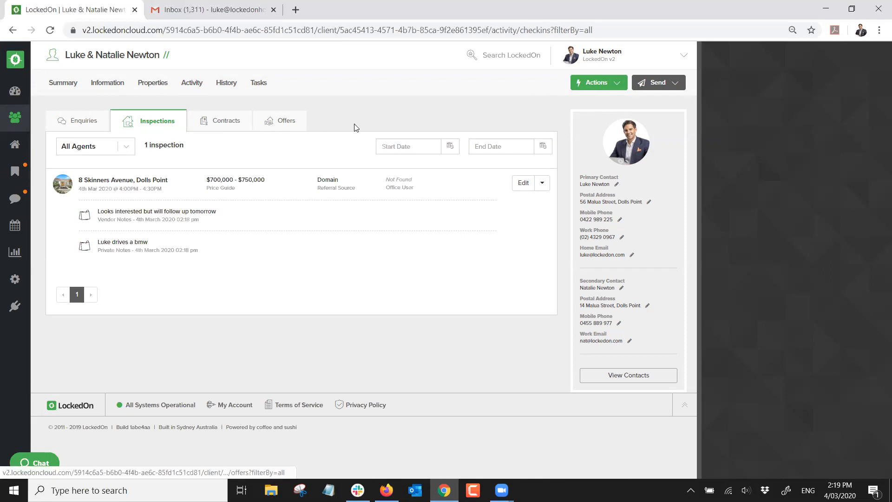
left_click(597, 85)
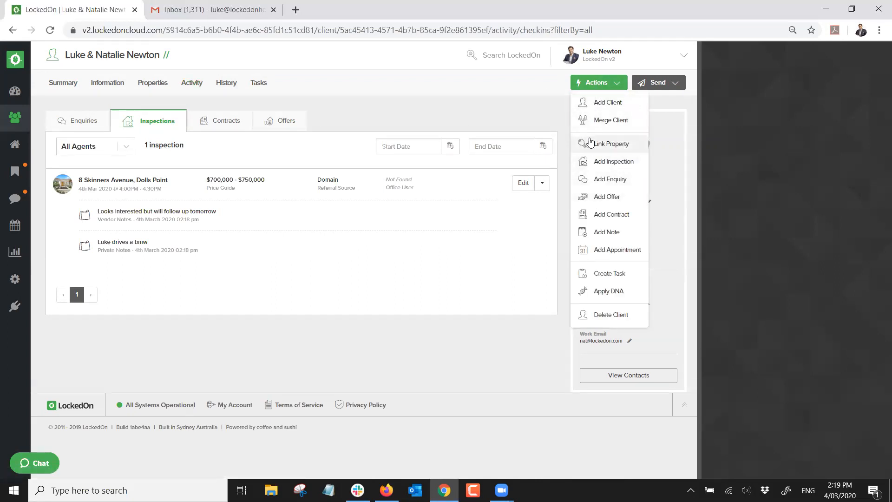
left_click(503, 97)
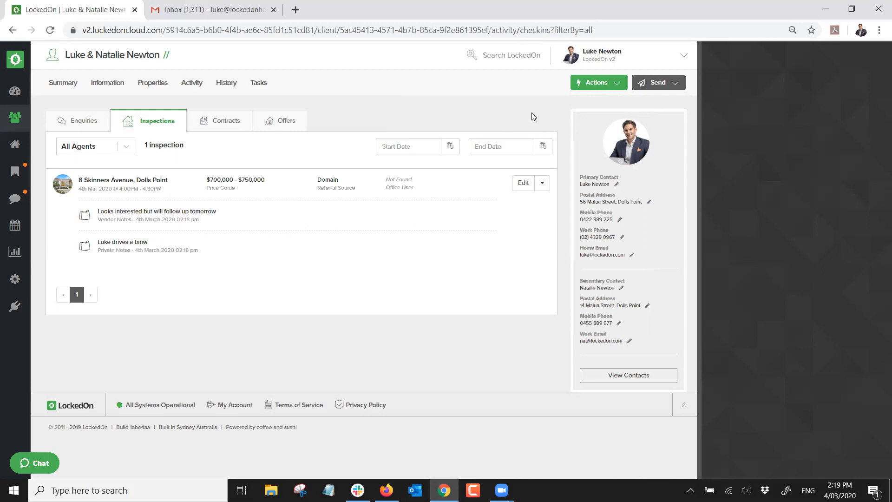
Start a new Phone Call task for the client due 11 March
left_click(594, 84)
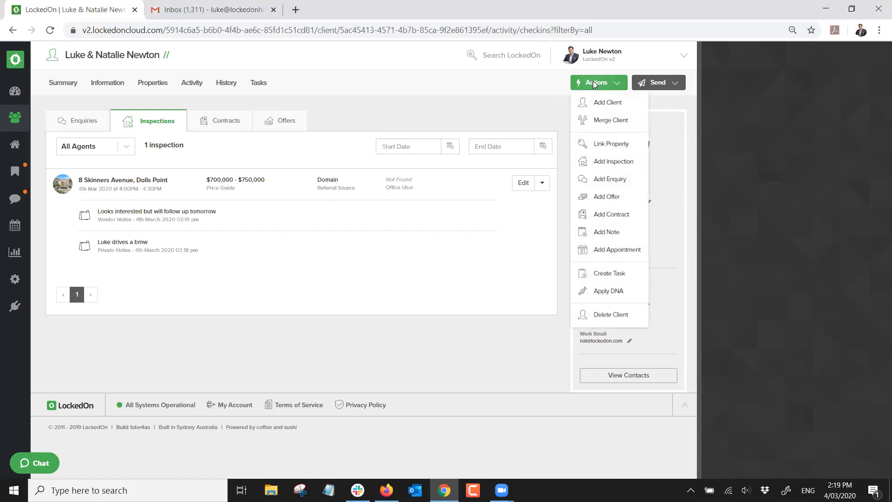
left_click(609, 273)
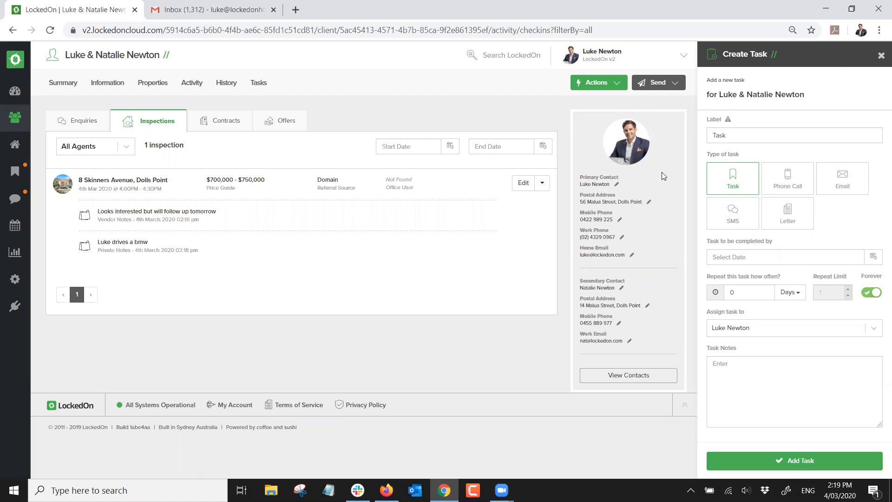
left_click(608, 82)
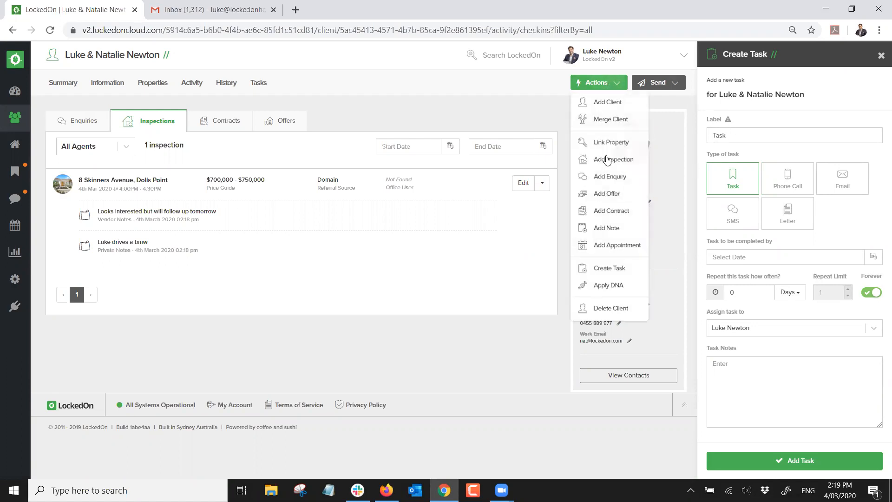
left_click(781, 184)
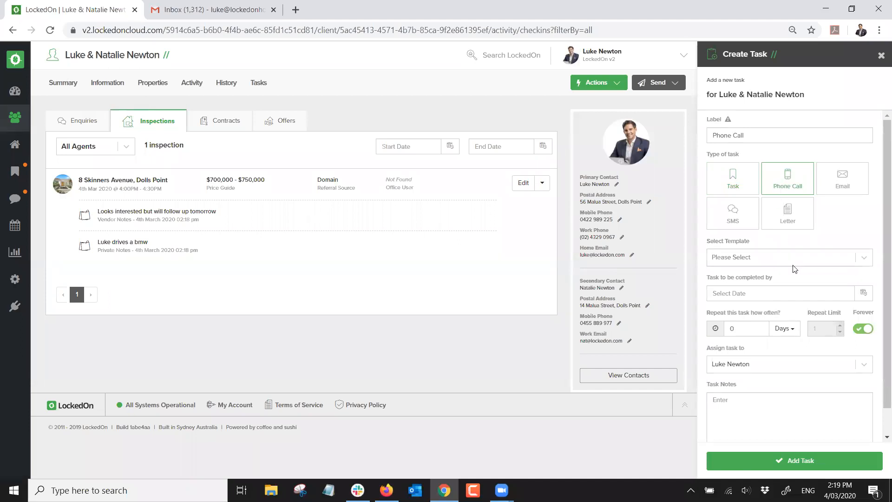
left_click(863, 293)
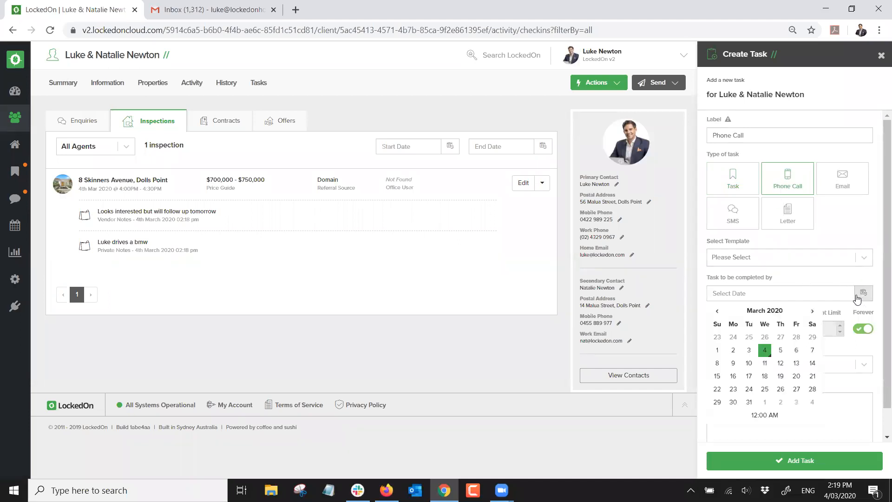
left_click(765, 363)
Title it 'Hot Buyer Call is ready to buy', repeat weekly with a limit, create it, view Tasks
scroll(750, 294, "down", 2)
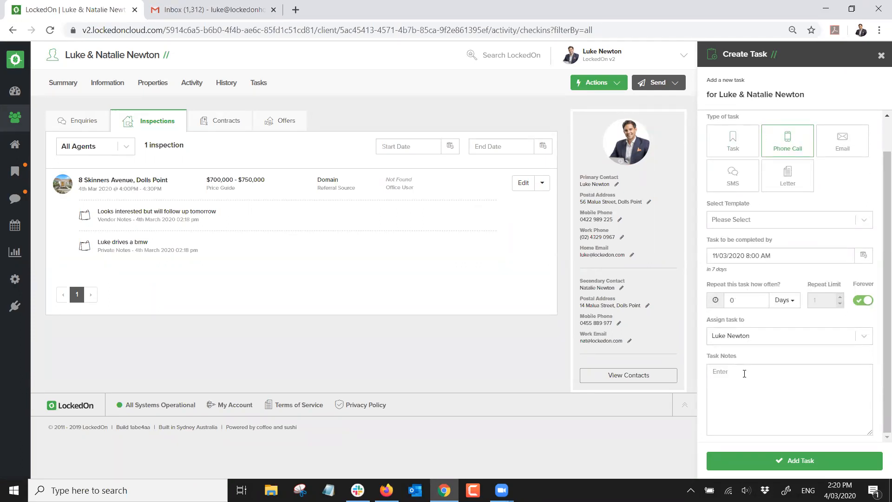
type("Hot Buyer Call is ready to buy")
left_click_drag(746, 301, 716, 301)
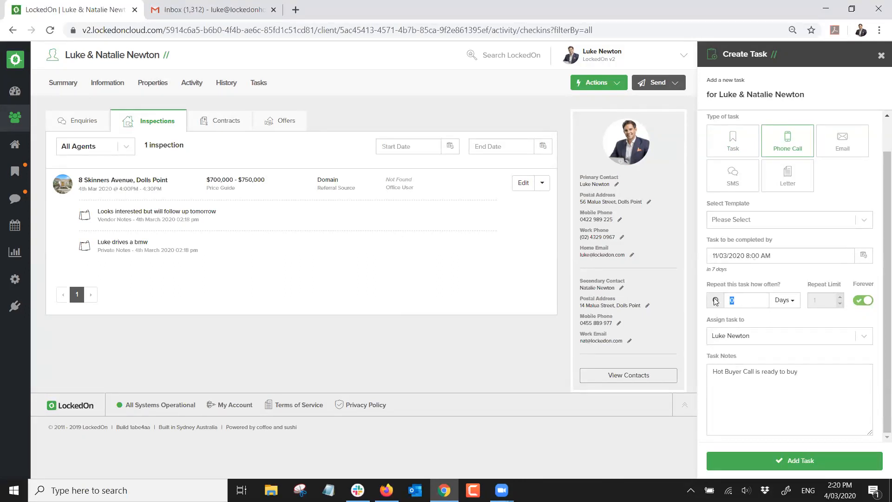
type("1")
left_click(785, 300)
left_click(784, 330)
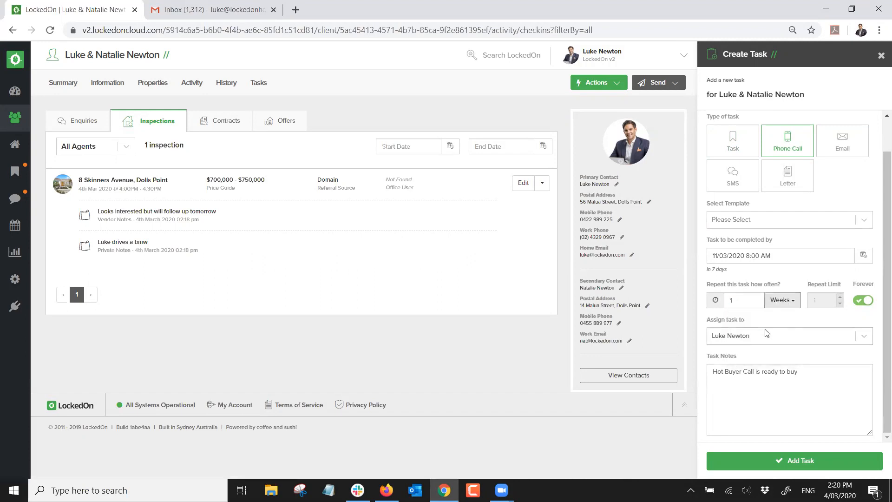
left_click(863, 300)
left_click(841, 297)
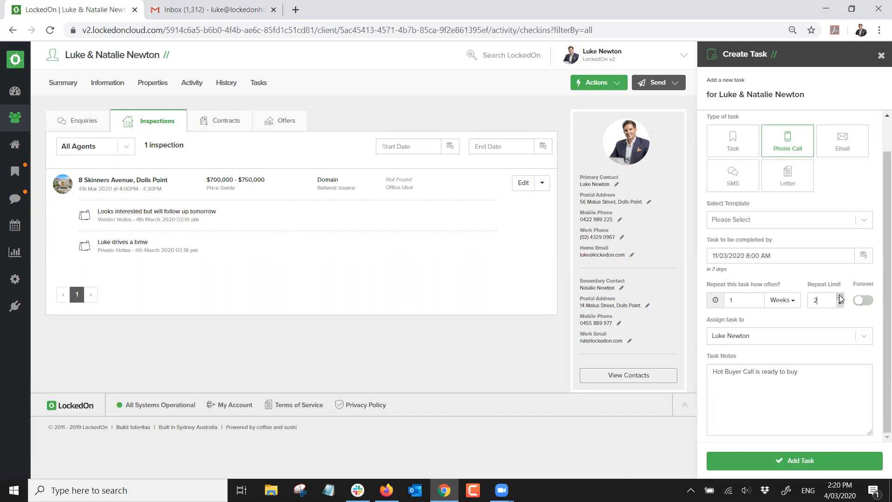
left_click(840, 296)
left_click(793, 462)
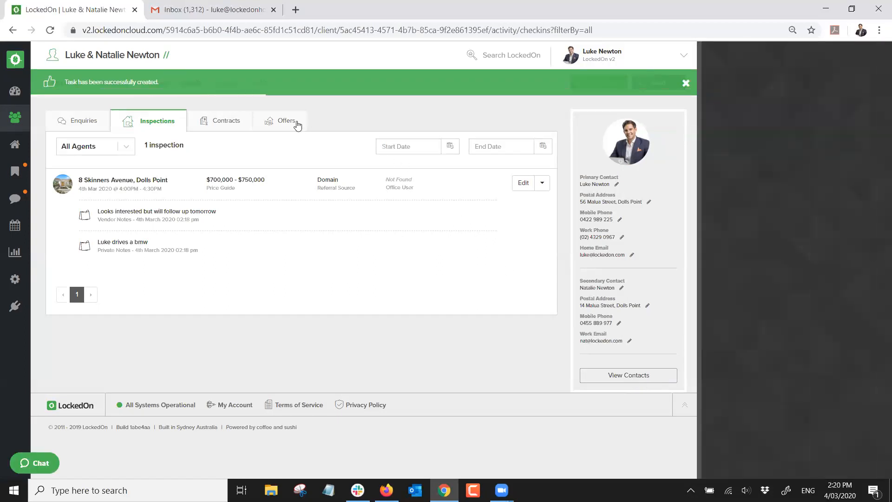
left_click(259, 84)
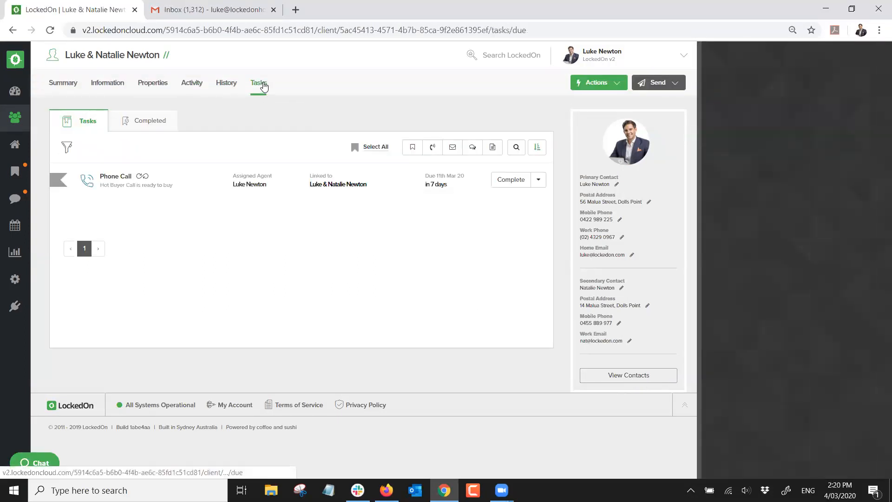
Show everyone's tasks due 11 March 2020 and highlight the phone call's due-in-7-days text
mouse_move(141, 177)
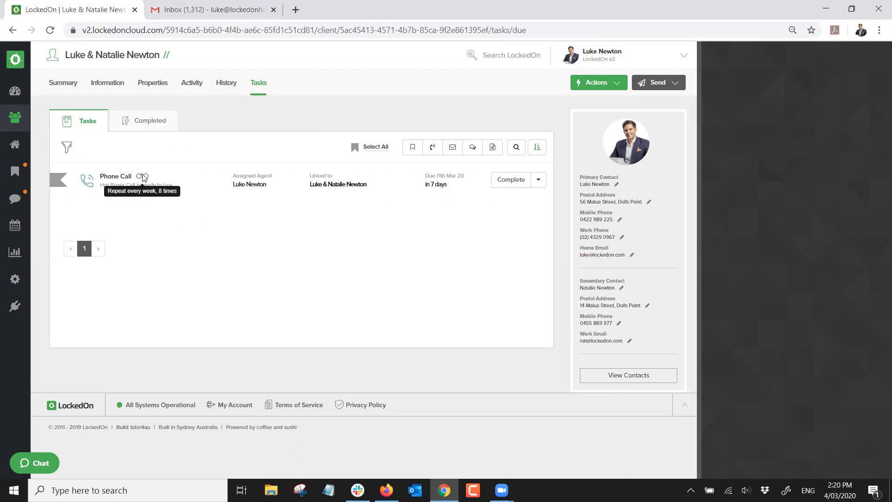
left_click(16, 172)
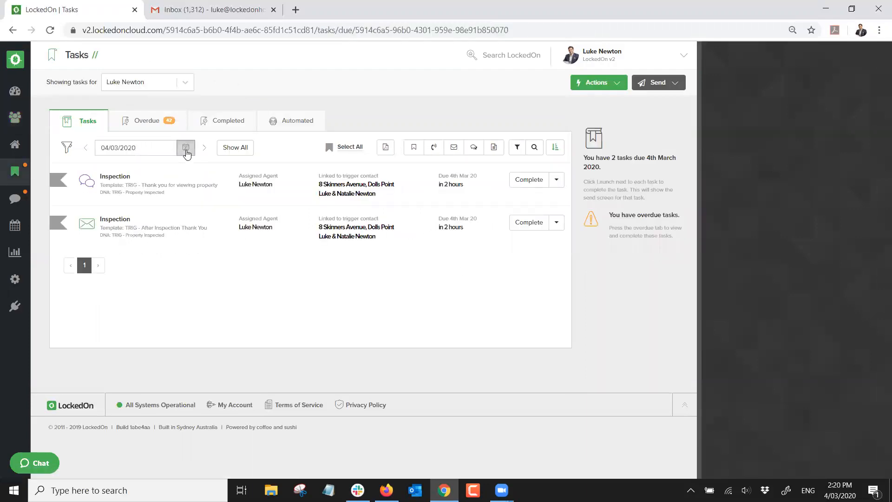
left_click(185, 147)
left_click(153, 218)
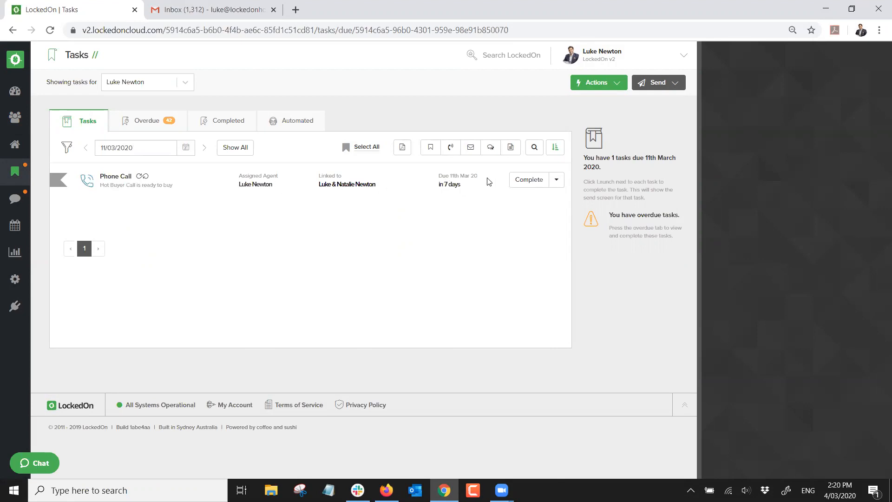
left_click_drag(458, 184, 439, 185)
Complete the phone call task with the current call note 'Left message'
left_click(517, 184)
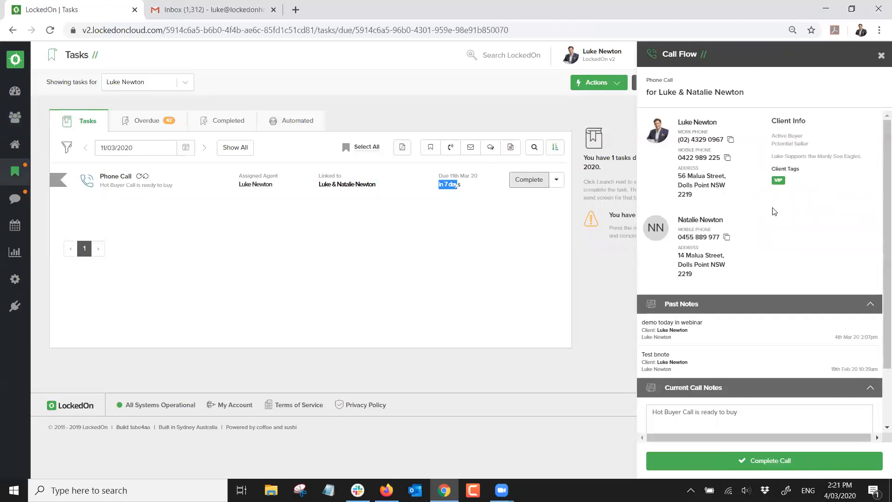
scroll(762, 218, "down", 2)
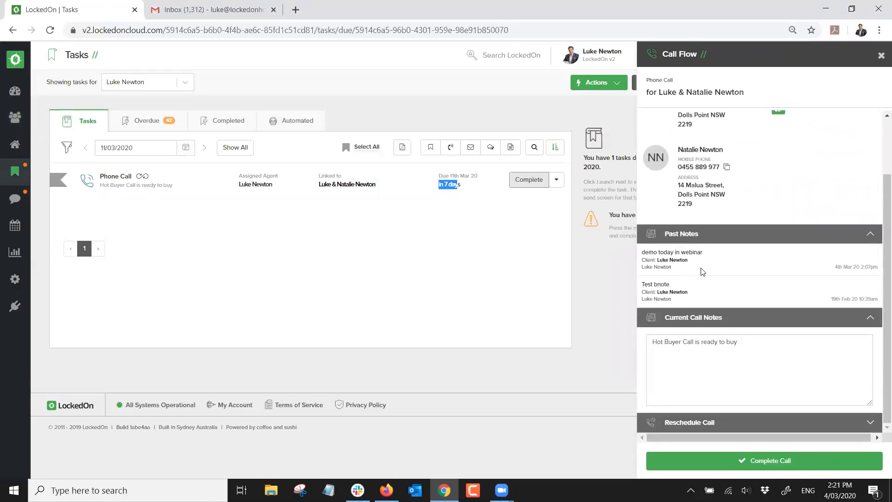
left_click(749, 339)
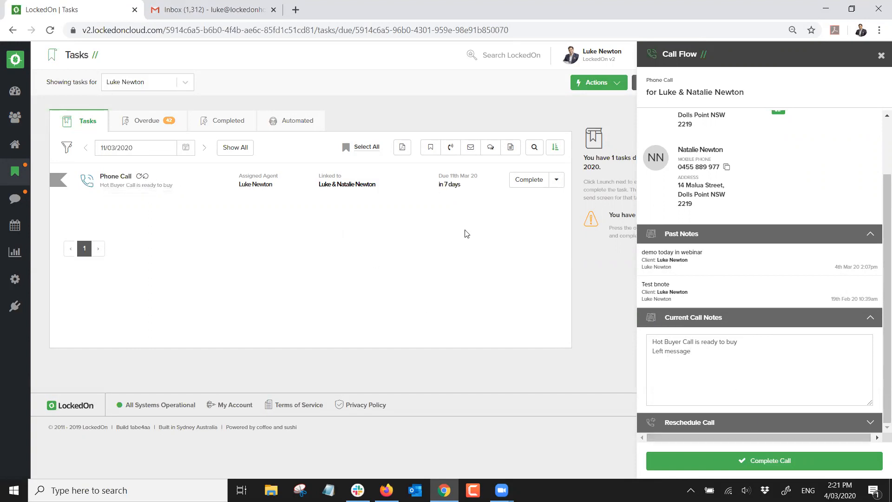
left_click(753, 468)
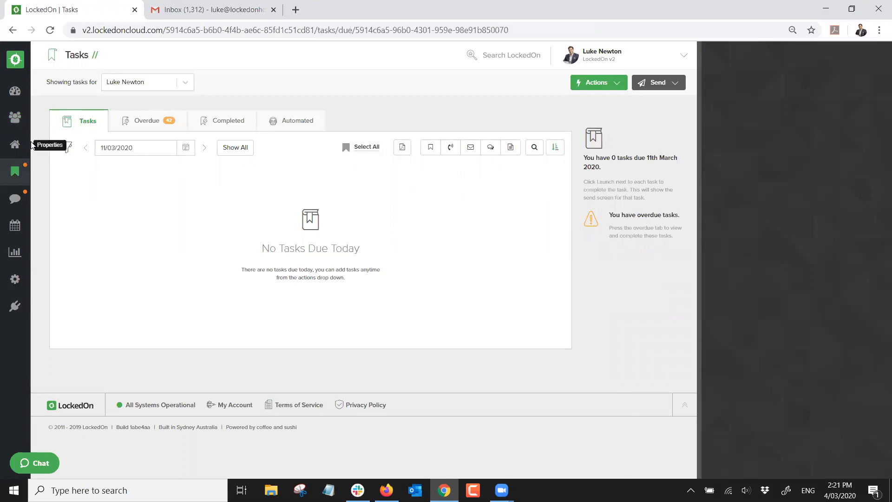
Search the client list for the client and open their record
left_click(28, 120)
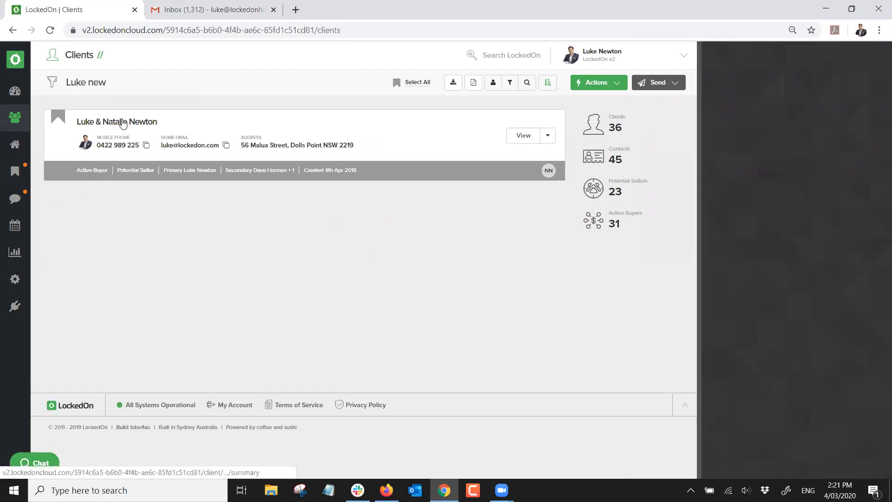
left_click(123, 120)
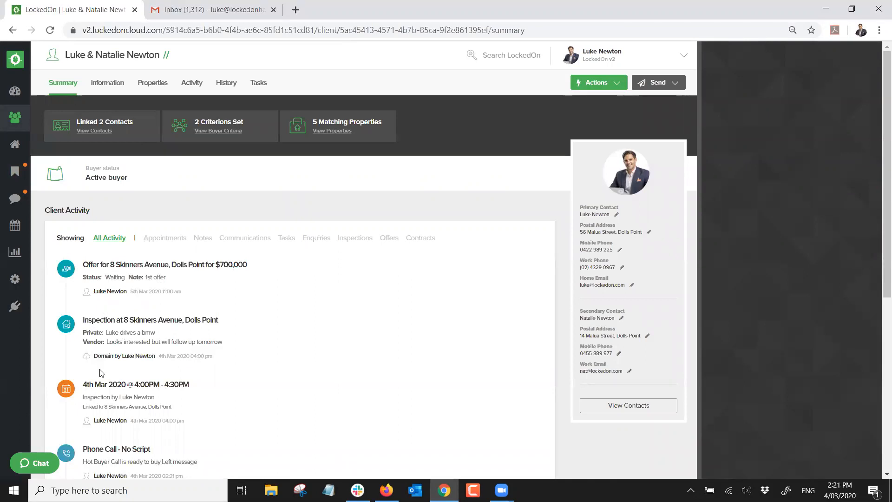
Check the client's Completed, Summary and History tabs, then Tasks showing the call repeat due in 14 days
scroll(102, 371, "down", 4)
scroll(102, 371, "up", 4)
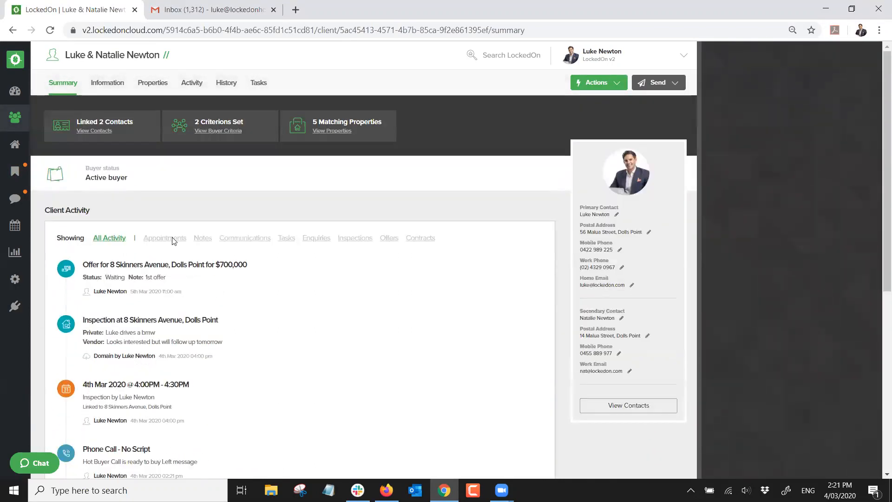
left_click(255, 85)
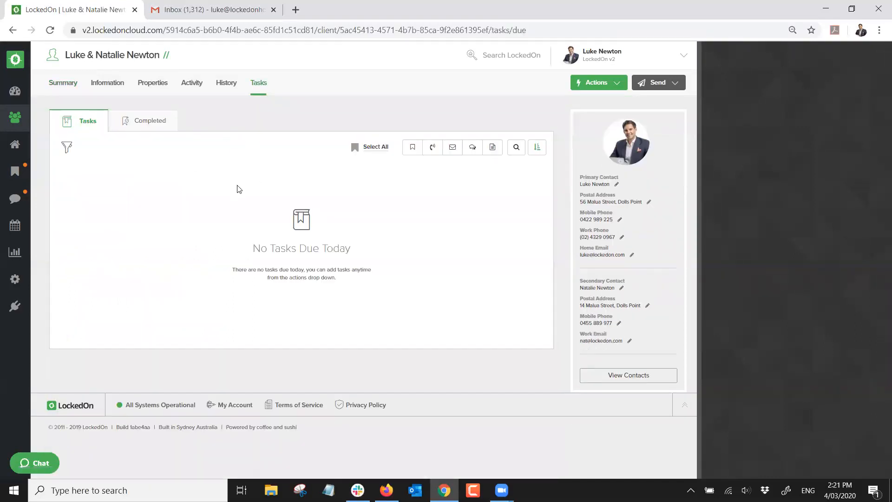
left_click(155, 122)
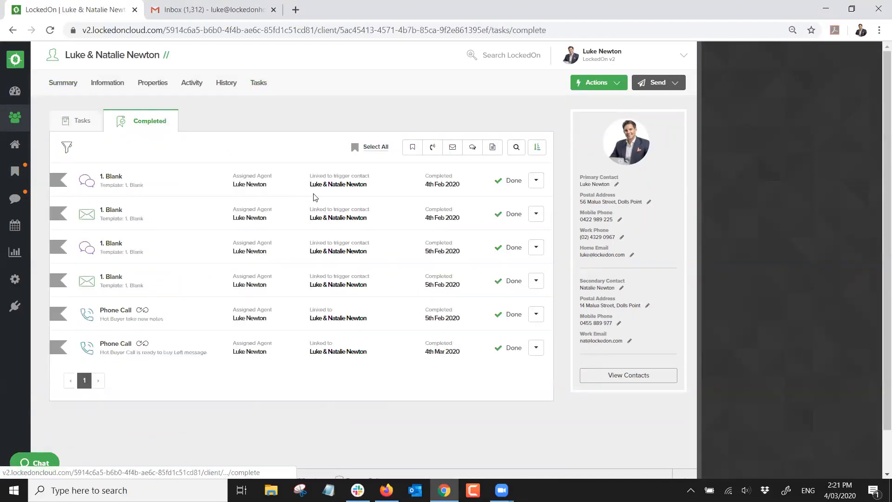
left_click(84, 119)
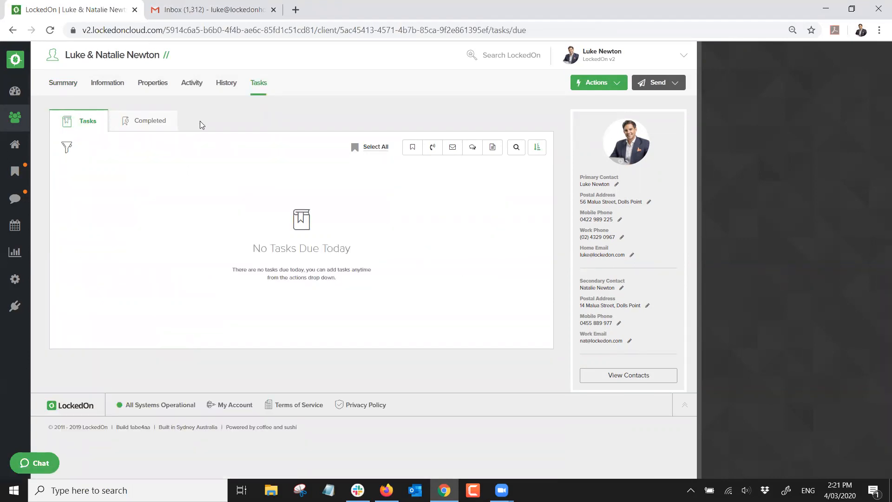
left_click(59, 86)
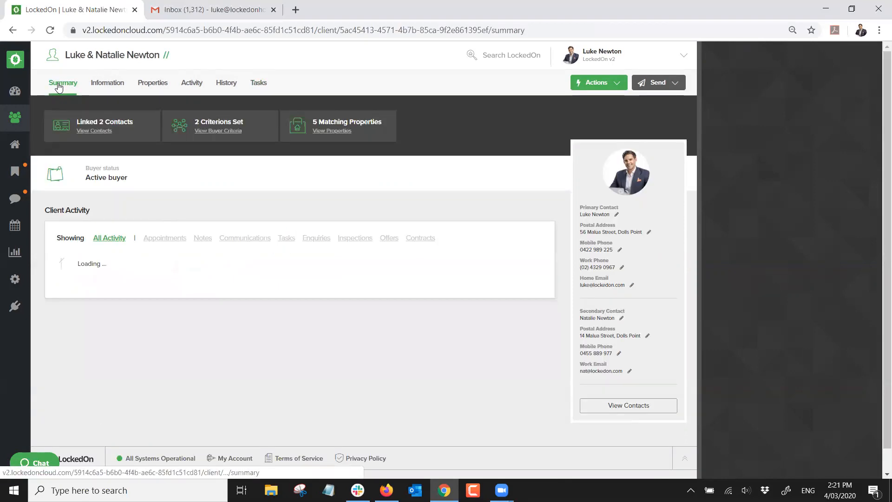
left_click(258, 84)
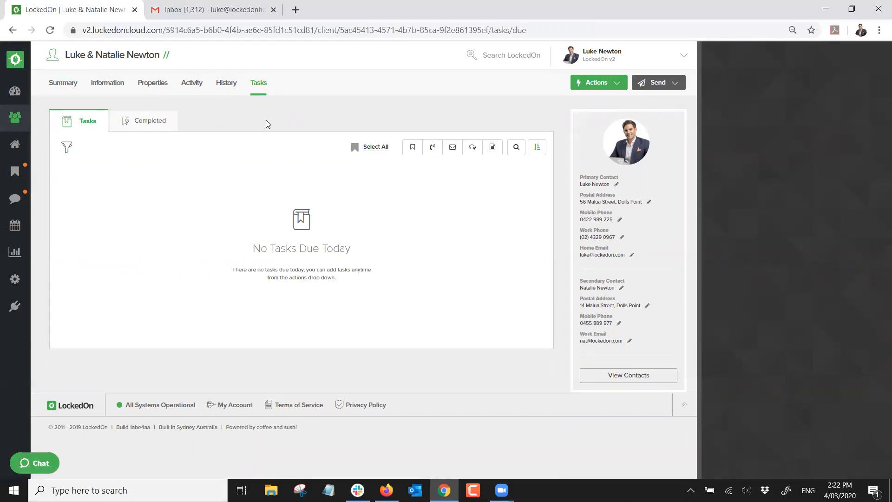
left_click(225, 88)
left_click(257, 85)
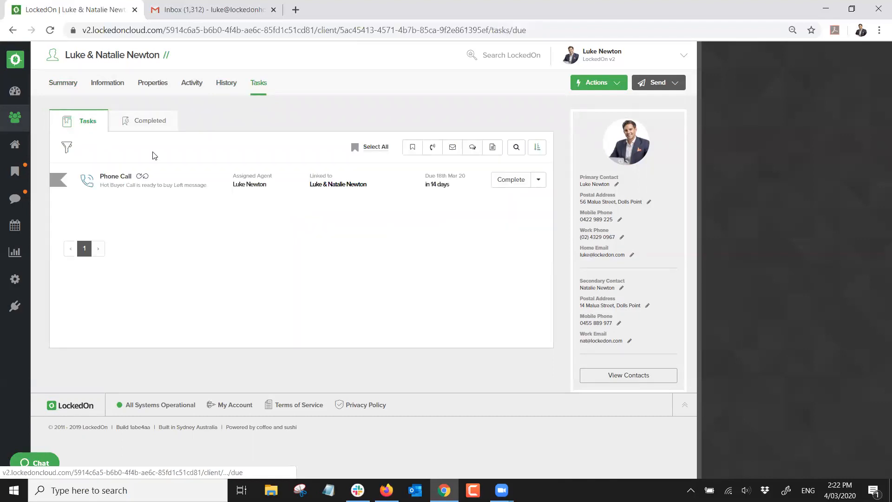
mouse_move(143, 180)
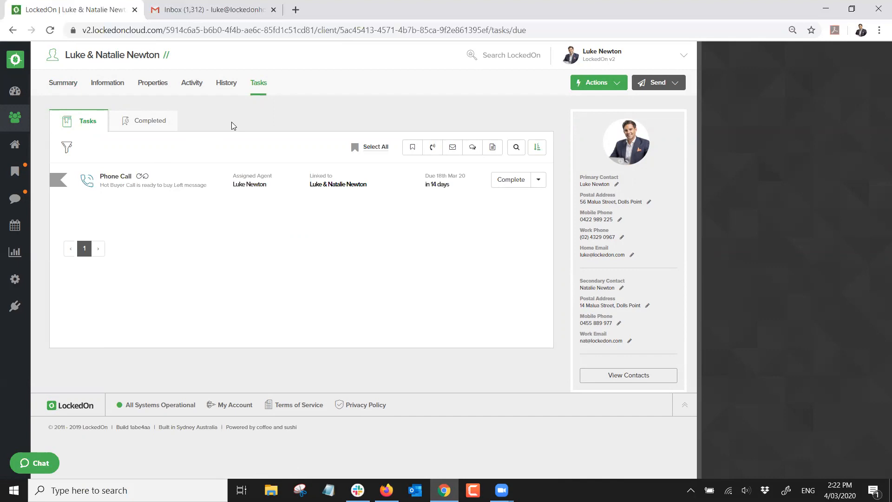
left_click(17, 144)
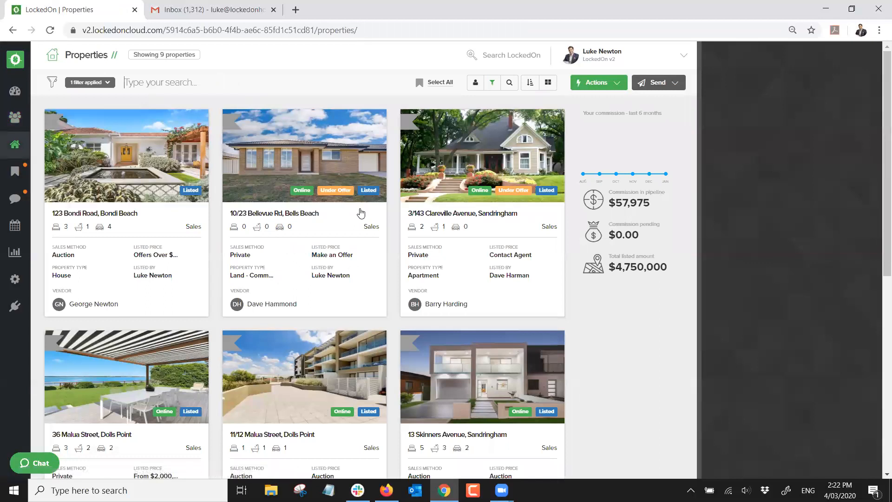
scroll(361, 213, "down", 2)
scroll(361, 213, "down", 5)
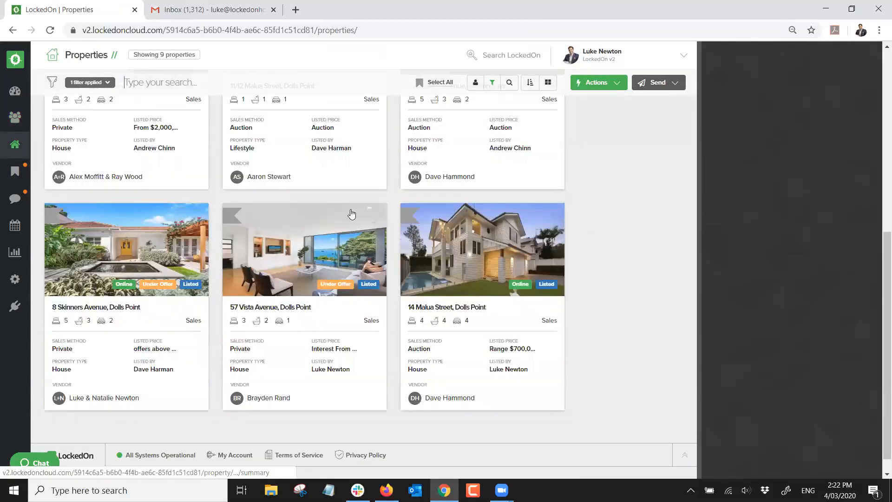
left_click(111, 271)
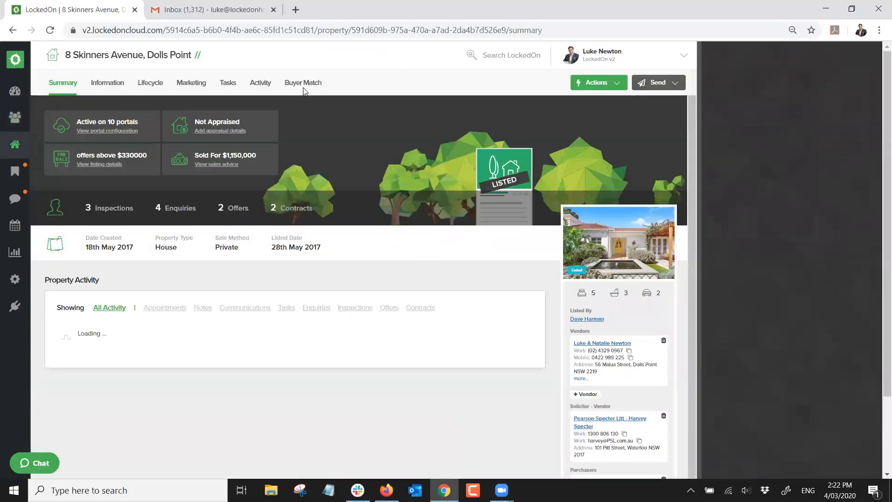
left_click(303, 84)
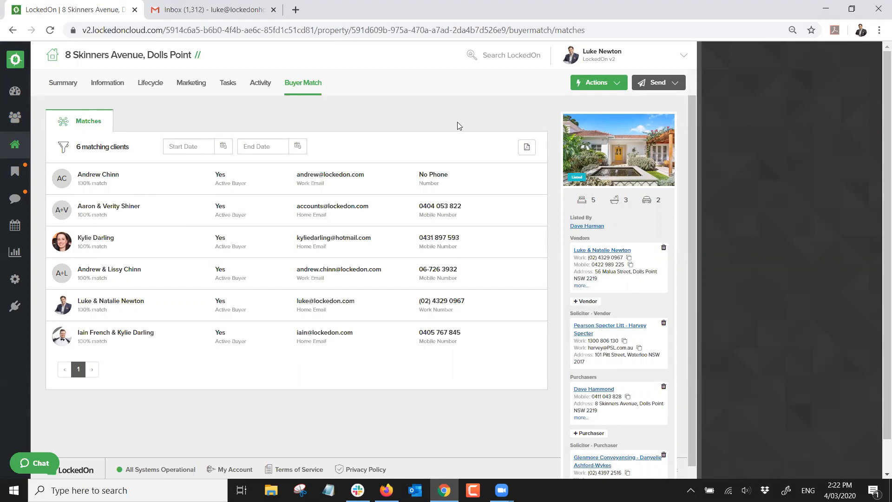
Start an email to the matched buyers using the Just Listed template
left_click(665, 85)
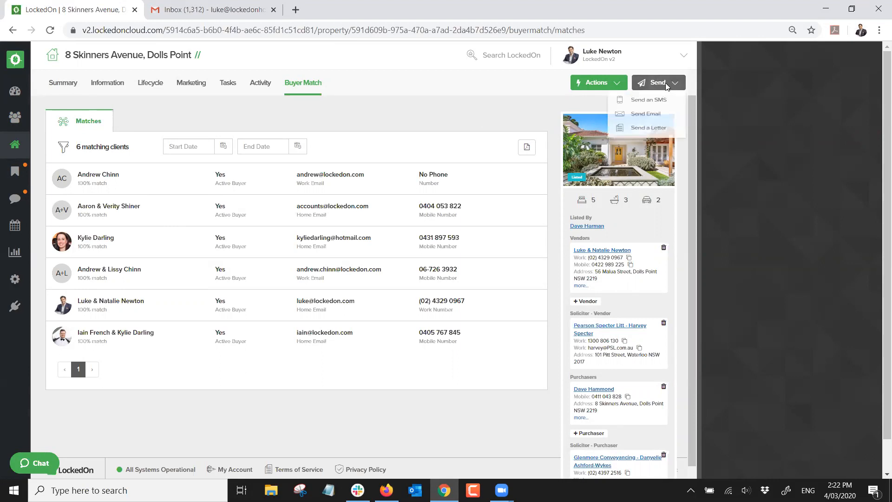
left_click(653, 116)
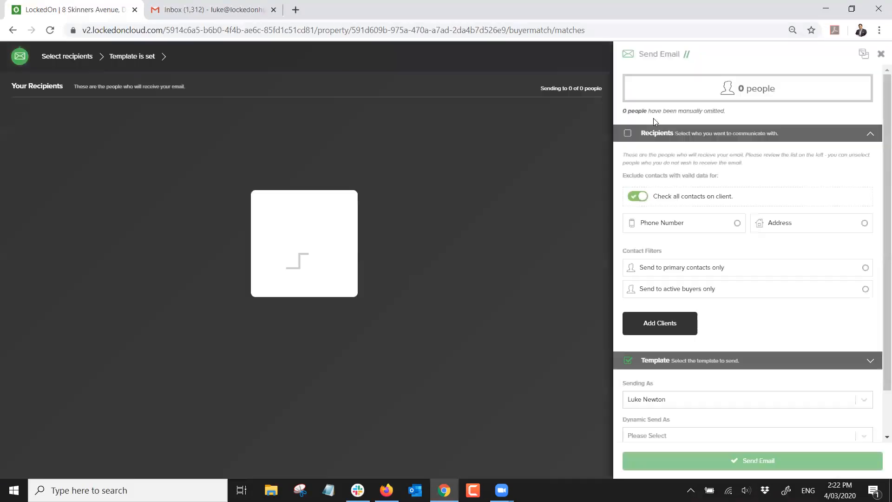
left_click(656, 202)
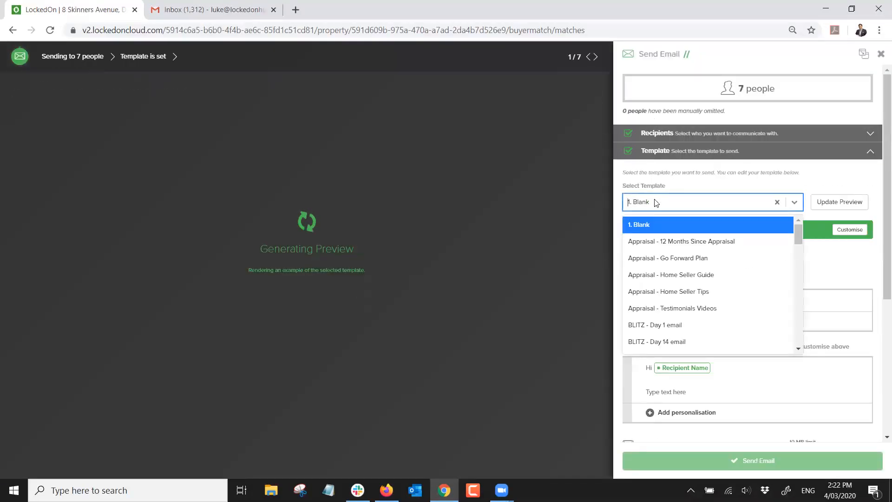
type("just")
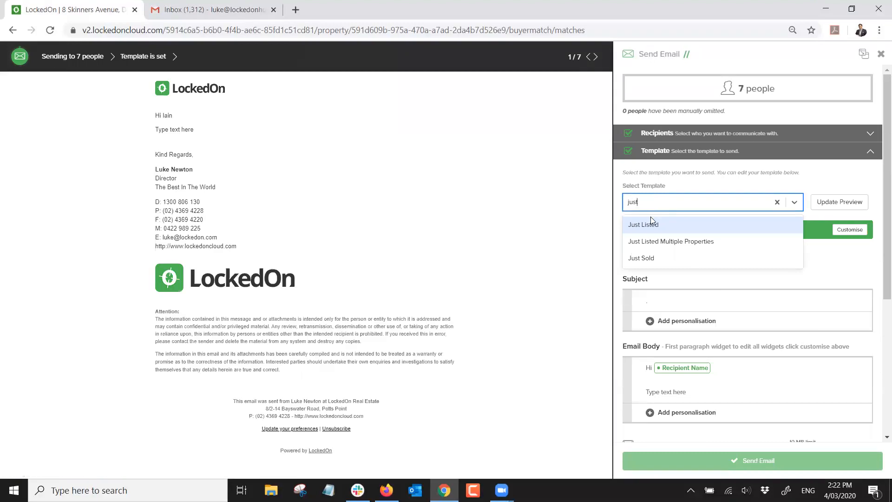
left_click(651, 224)
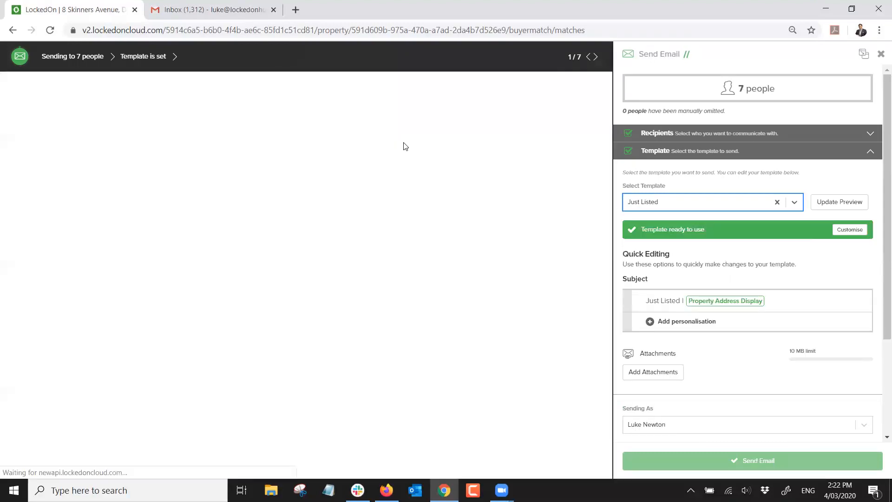
Confirm 7 recipients and send the Just Listed email
scroll(299, 125, "down", 5)
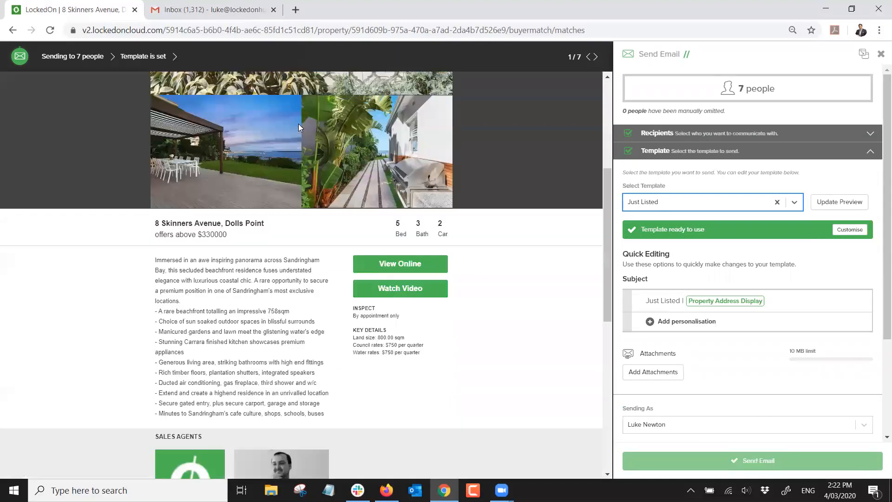
scroll(298, 127, "down", 8)
scroll(299, 127, "up", 3)
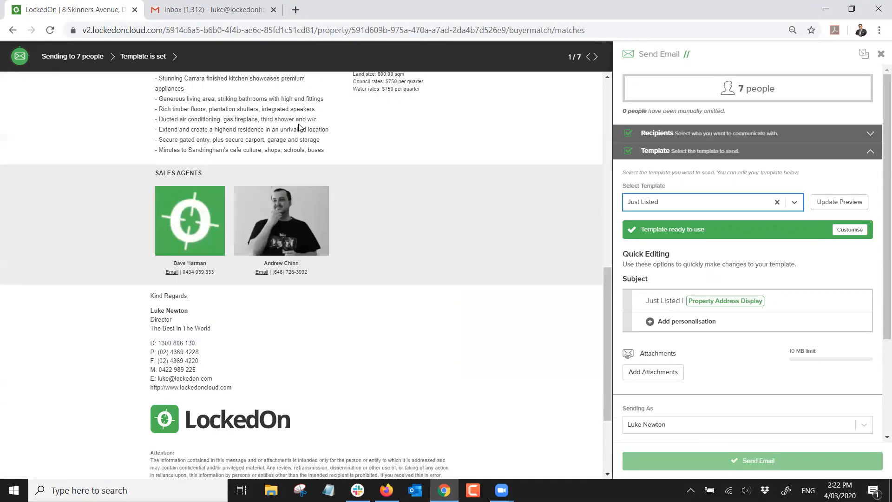
scroll(298, 124, "up", 10)
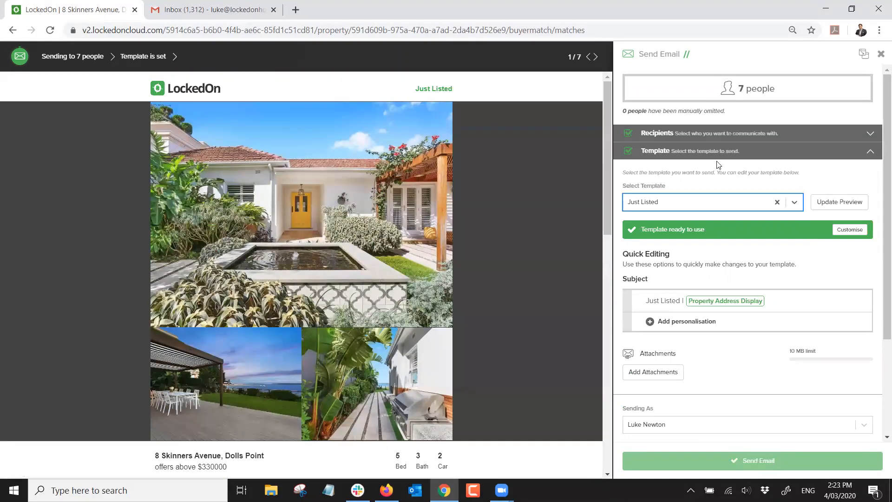
scroll(719, 165, "down", 3)
left_click(644, 416)
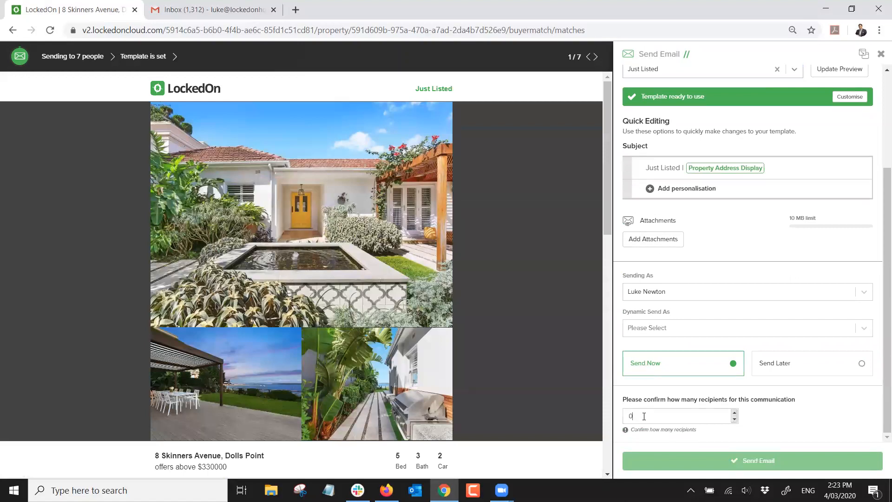
type("7")
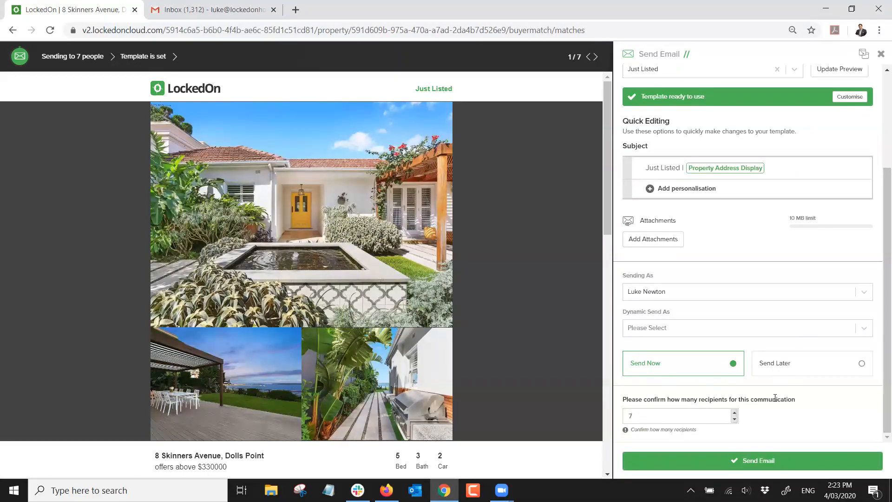
left_click(881, 54)
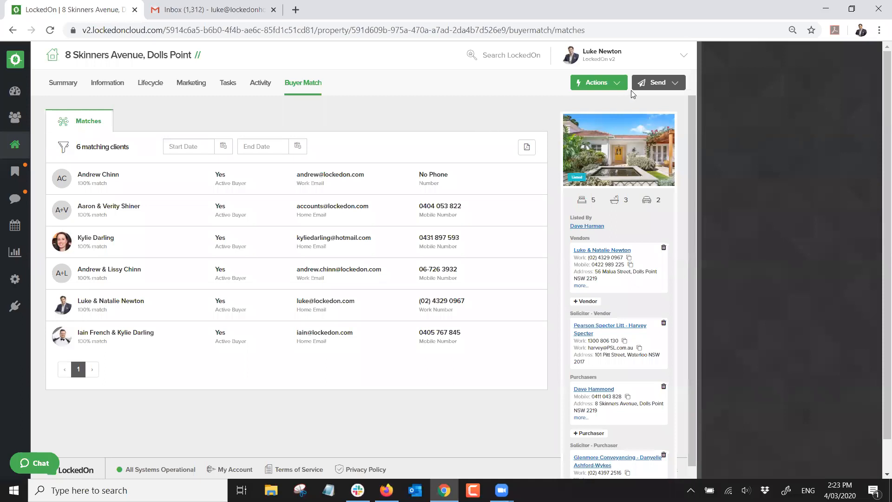
left_click(655, 84)
left_click(648, 103)
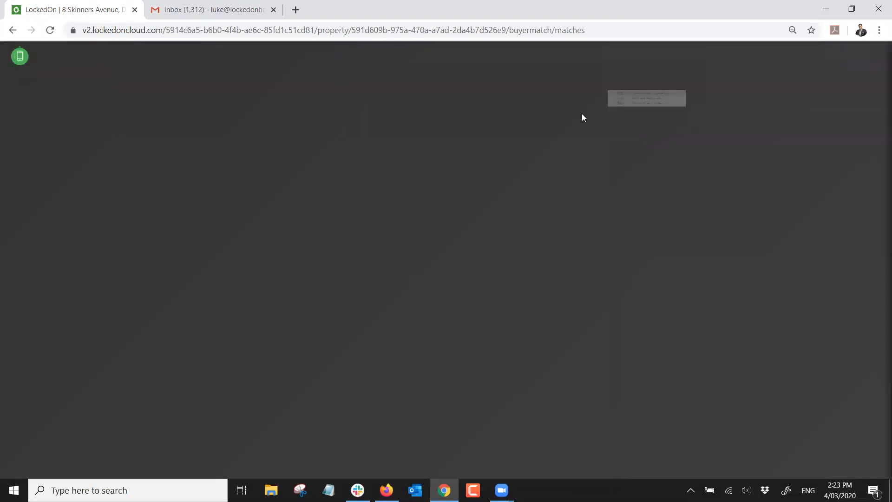
left_click(660, 201)
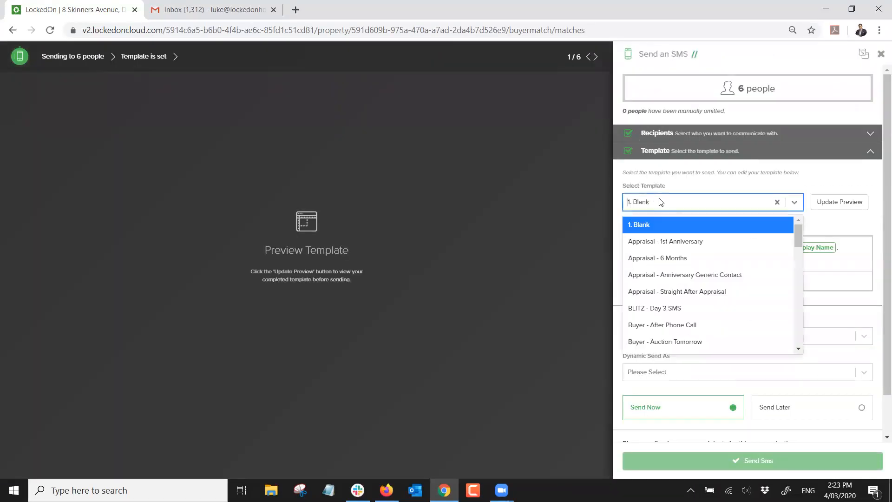
type("listi")
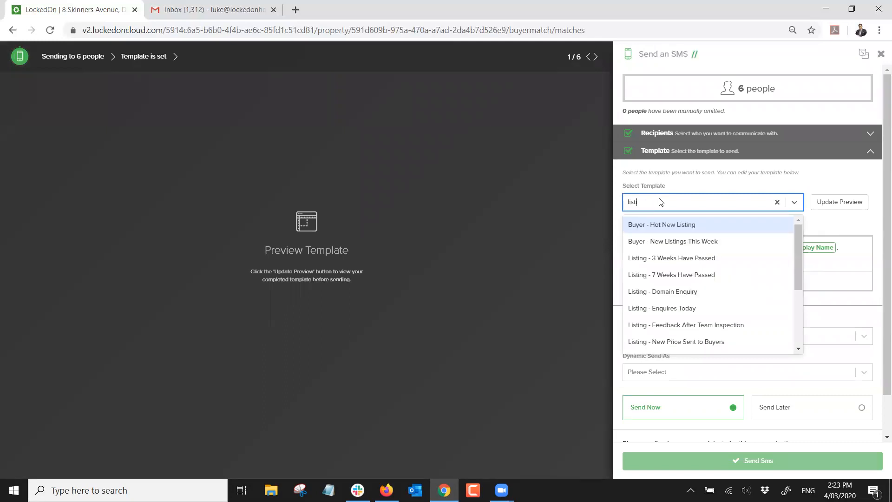
left_click(652, 225)
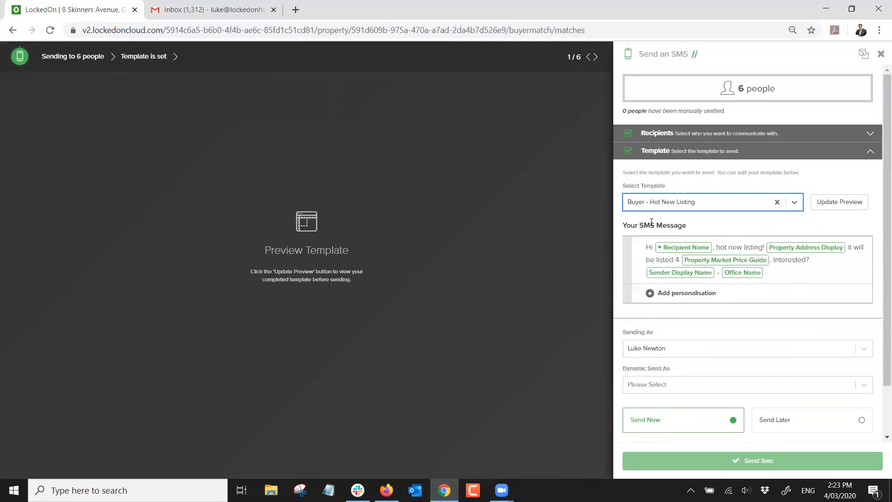
left_click(832, 204)
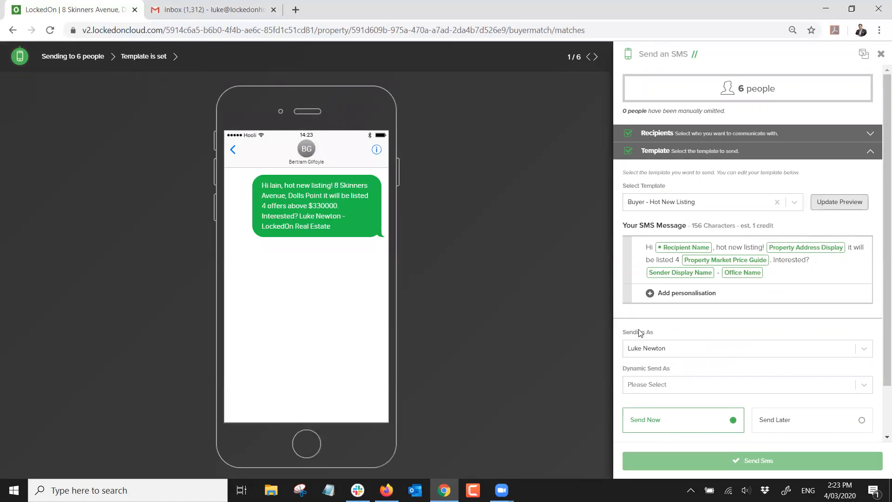
scroll(684, 333, "down", 1)
scroll(686, 364, "up", 1)
scroll(663, 391, "down", 1)
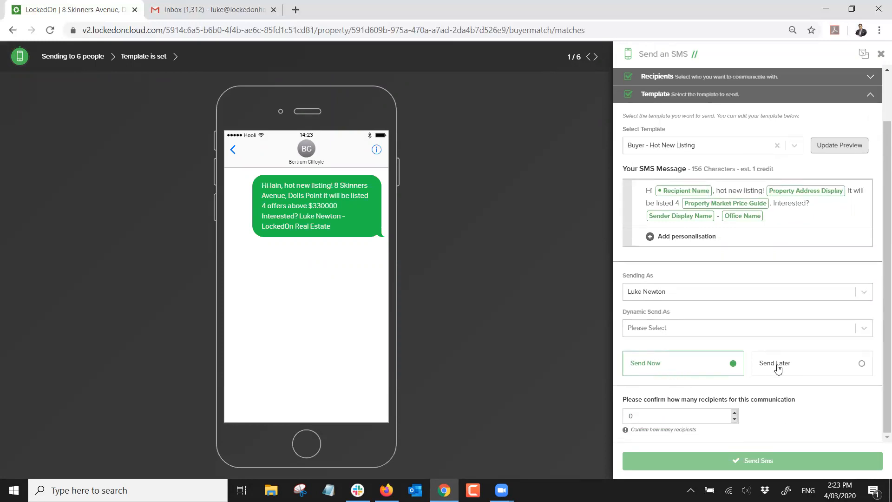
scroll(753, 365, "up", 1)
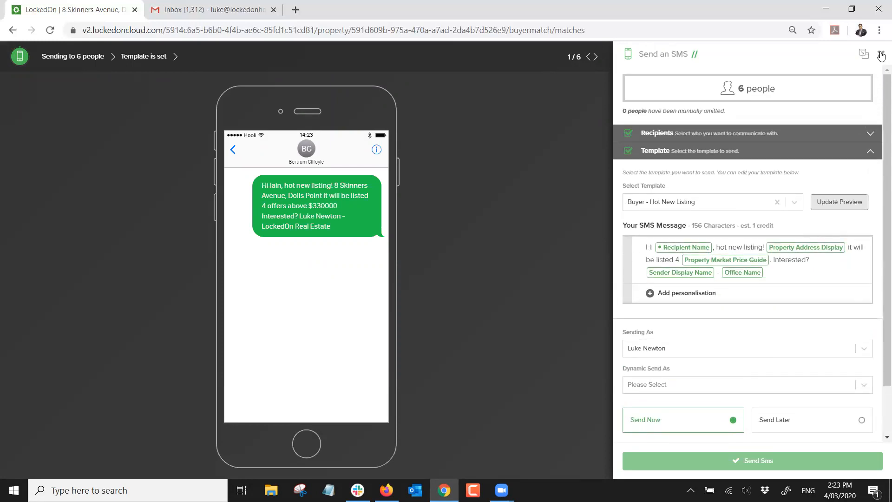
left_click(882, 56)
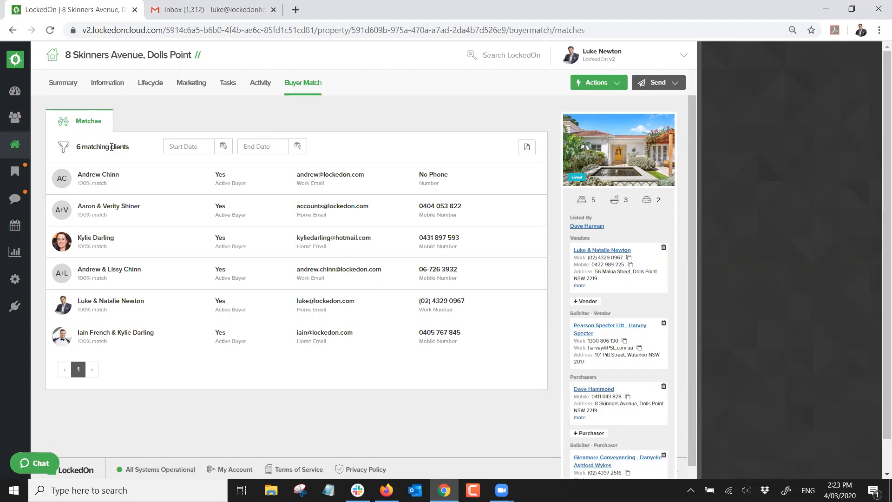
Filter buyer matches from 01/02/2020 and create a hit list from the single remaining match
left_click(220, 148)
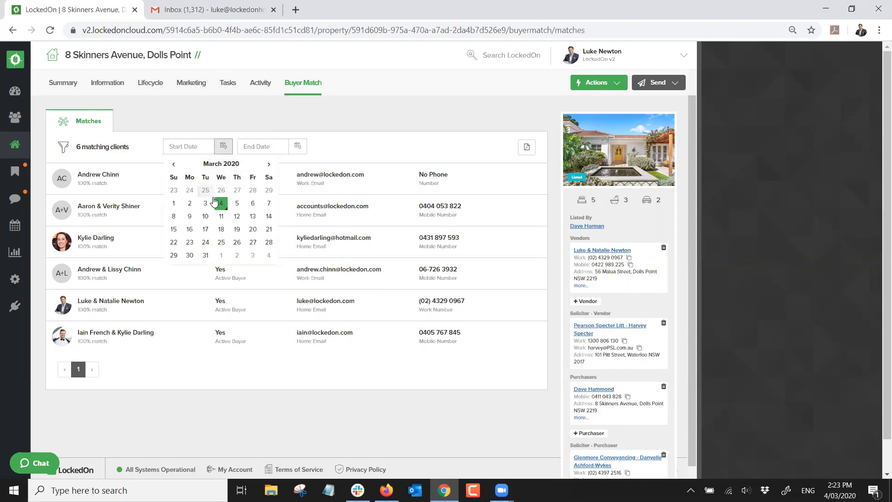
left_click(173, 164)
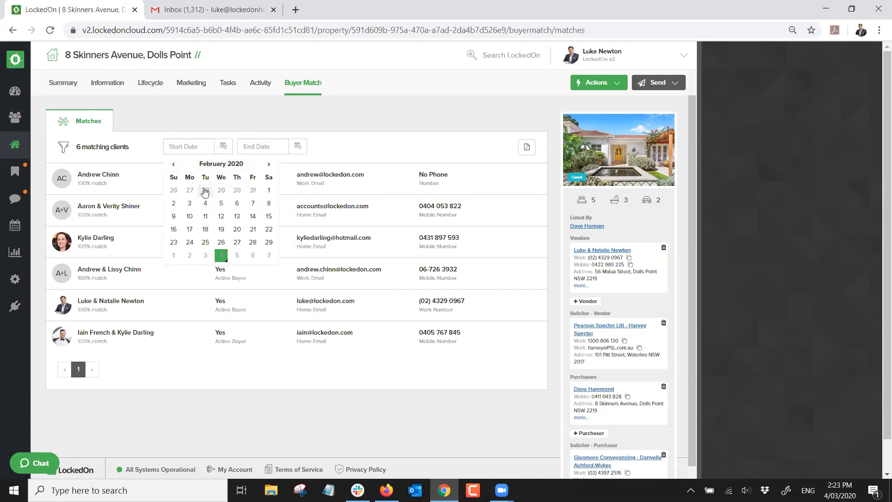
left_click(269, 190)
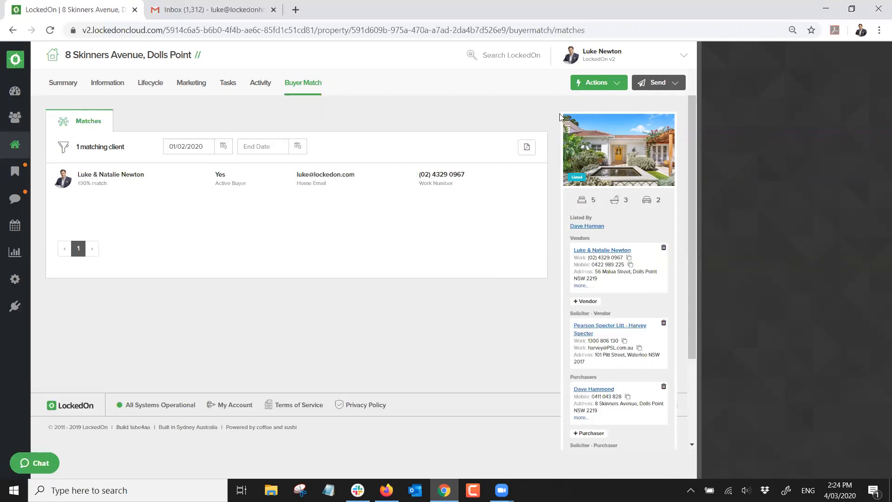
left_click(596, 83)
left_click(604, 110)
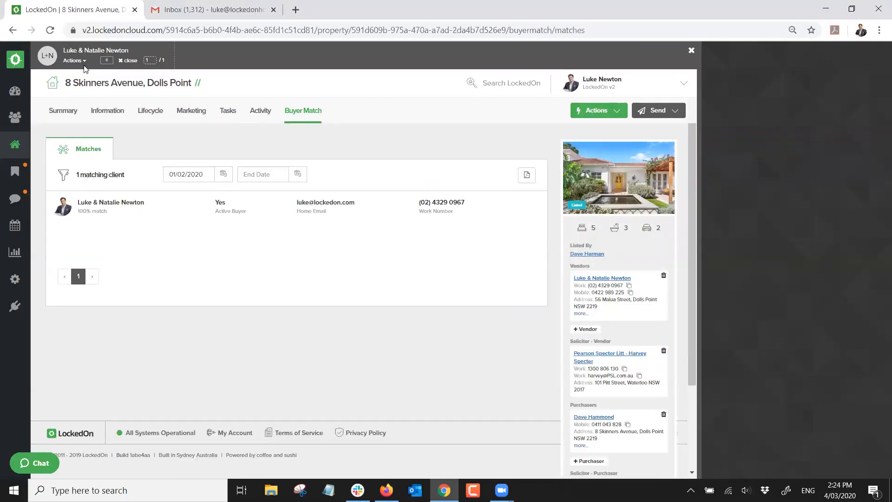
View the hit-list client's Summary page, then close the hit list
left_click(79, 61)
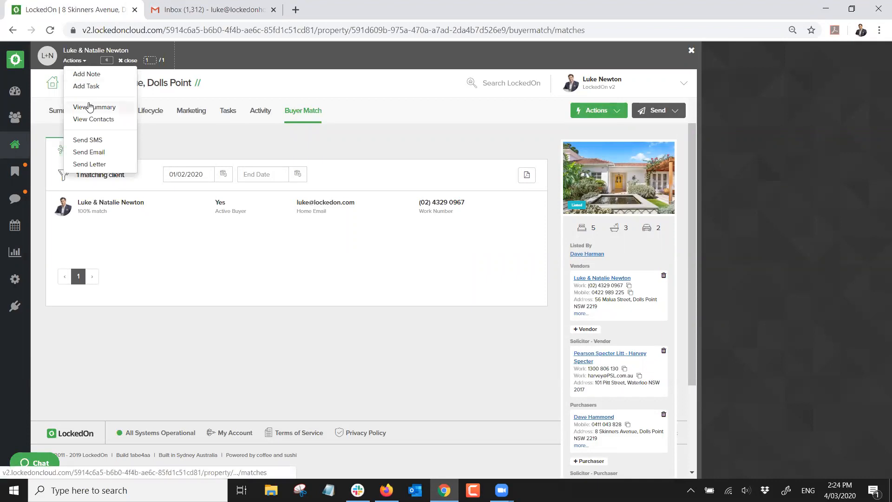
left_click(89, 107)
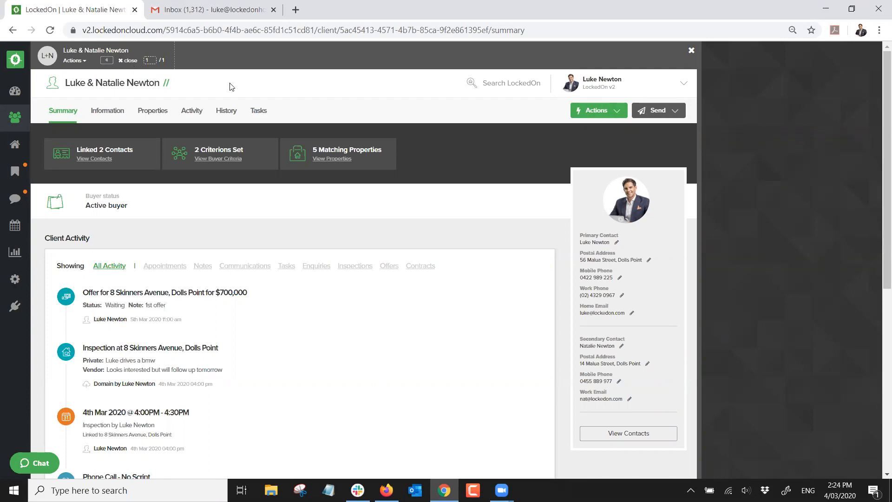
left_click(130, 61)
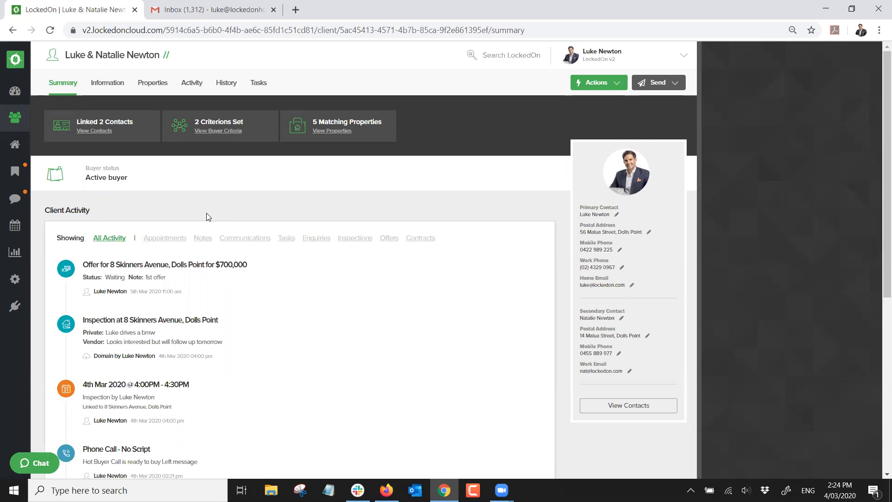
left_click(16, 256)
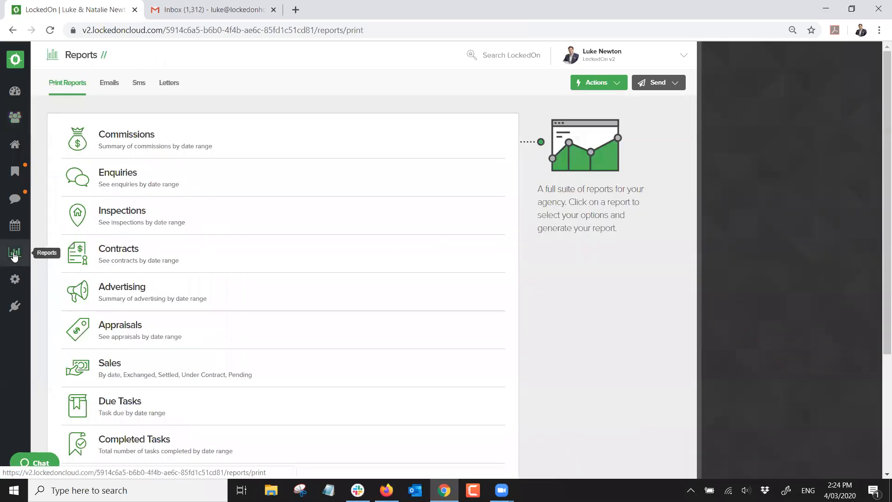
left_click(109, 87)
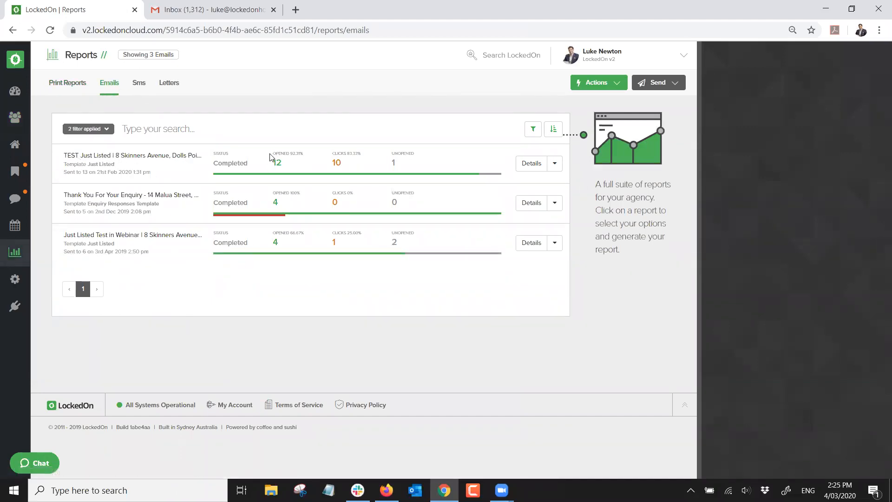
left_click(530, 163)
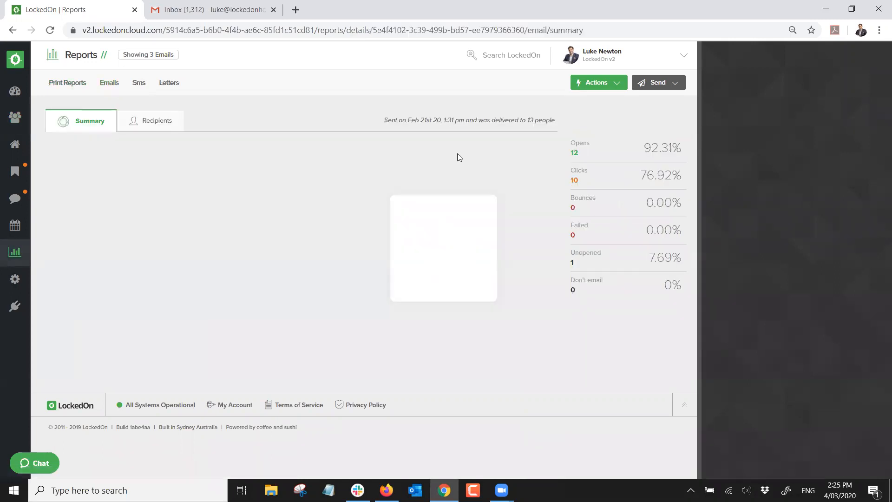
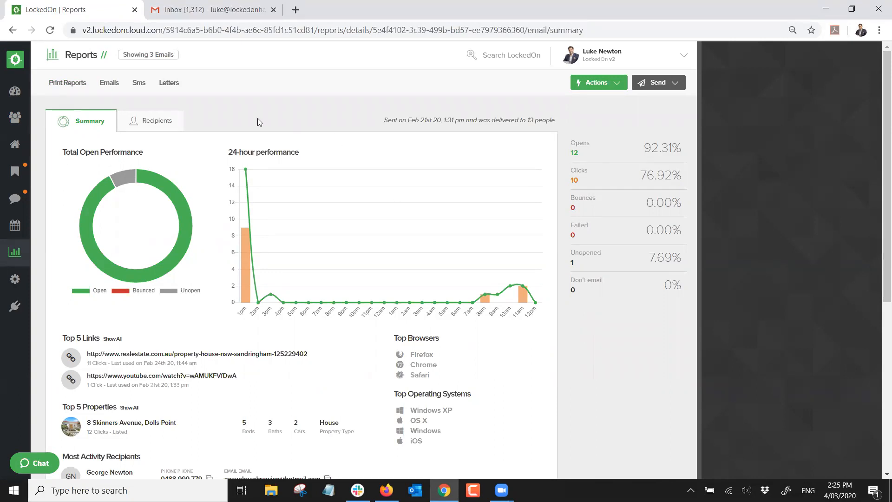
From the report's Top 5 Links, list the 10 recipients who clicked the realestate.com.au link
scroll(78, 223, "down", 3)
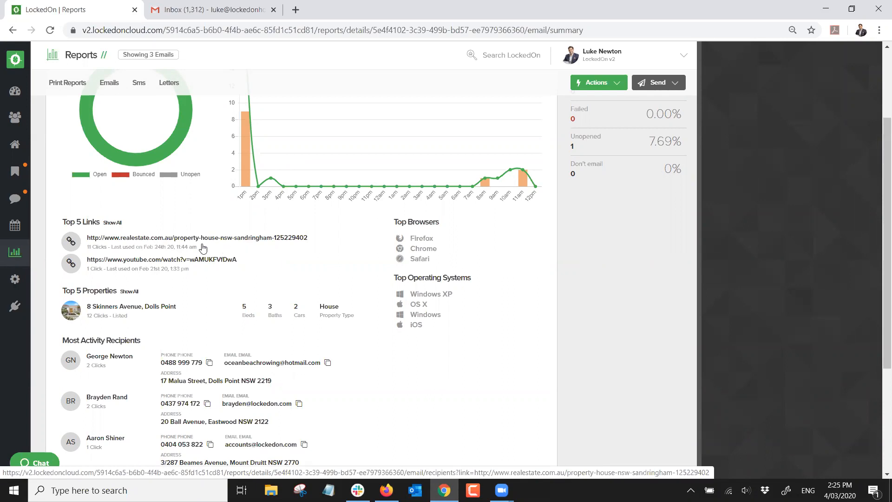
left_click(140, 243)
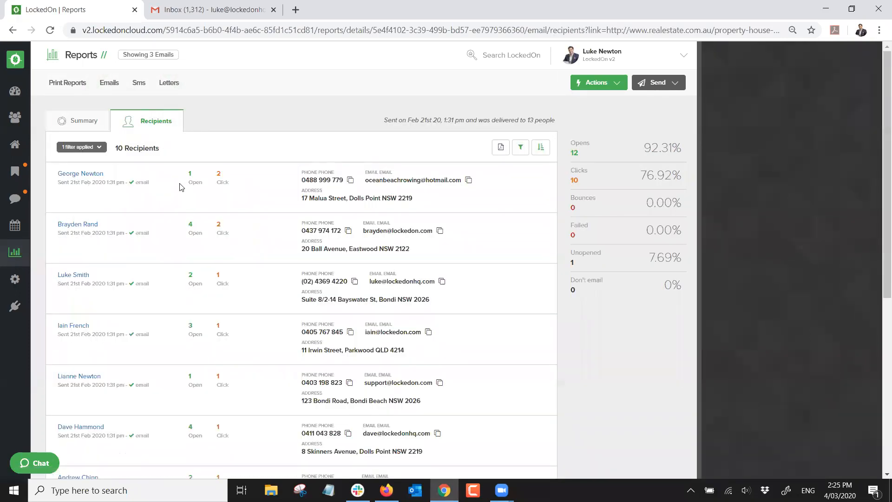
Open the first link-clicking recipient's client summary through the recipient navigator's View Summary action
left_click(574, 86)
left_click(581, 140)
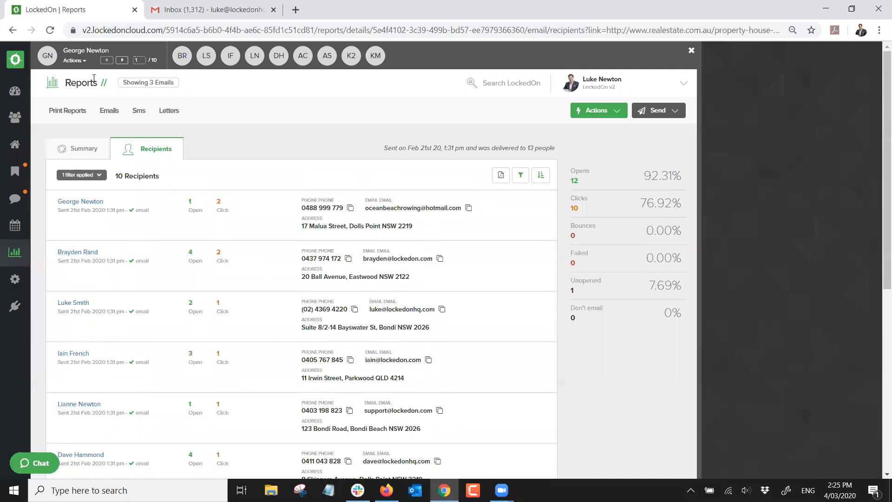
left_click(80, 62)
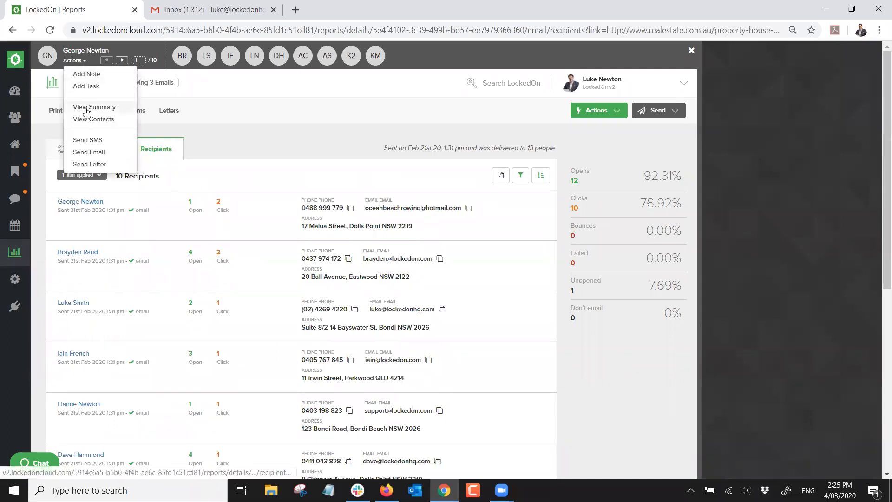
left_click(89, 107)
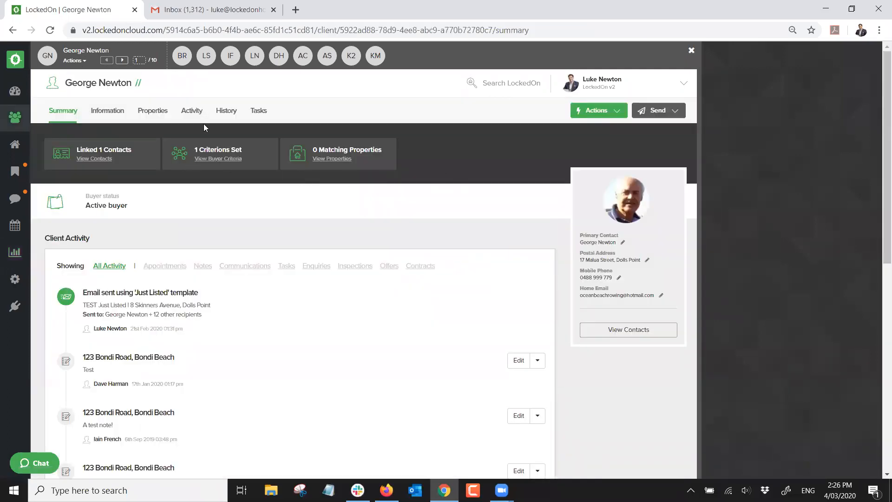
Advance through the remaining recipients' summaries to the tenth, close the navigator, then go to Properties
left_click(122, 61)
left_click(122, 60)
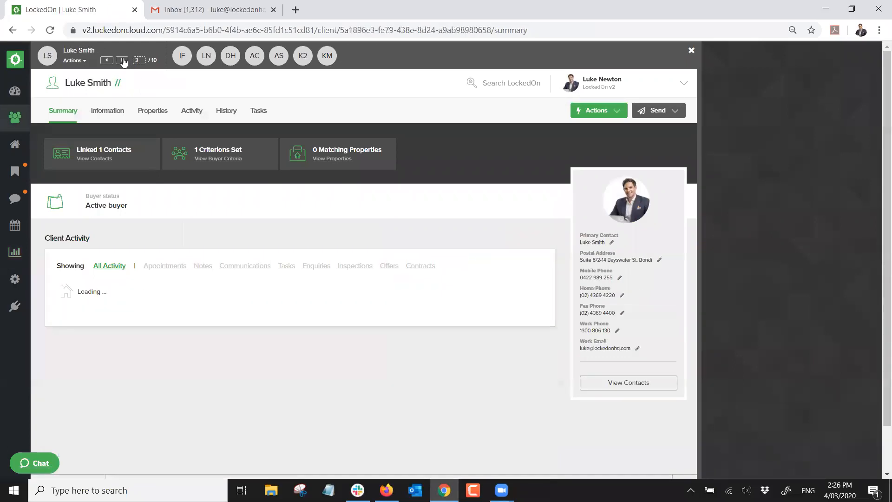
left_click(122, 60)
left_click(122, 60)
left_click(122, 61)
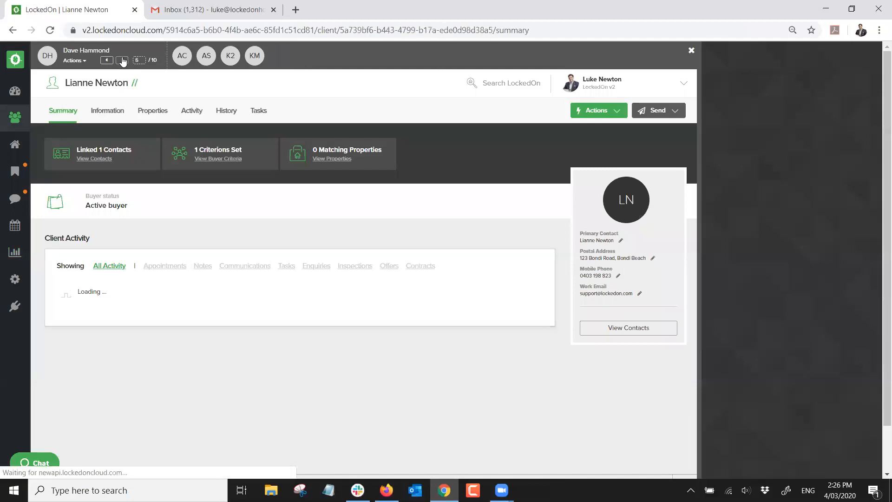
left_click(122, 60)
left_click(122, 60)
left_click(123, 61)
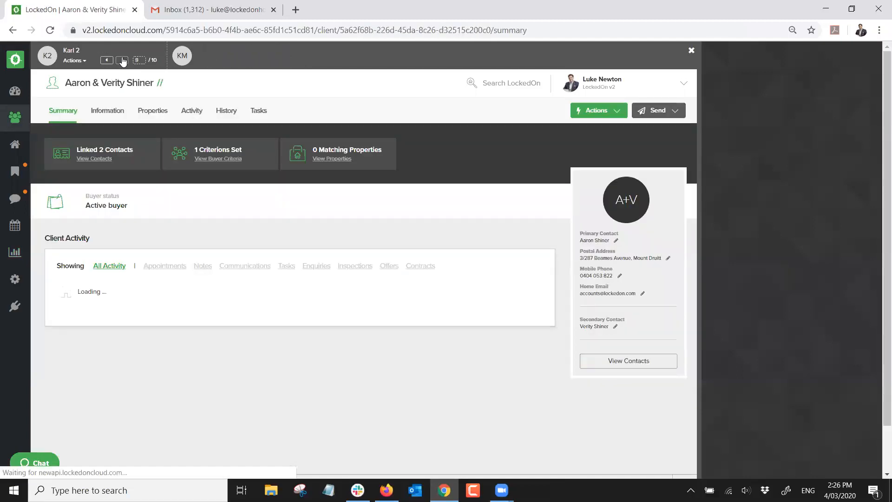
left_click(122, 60)
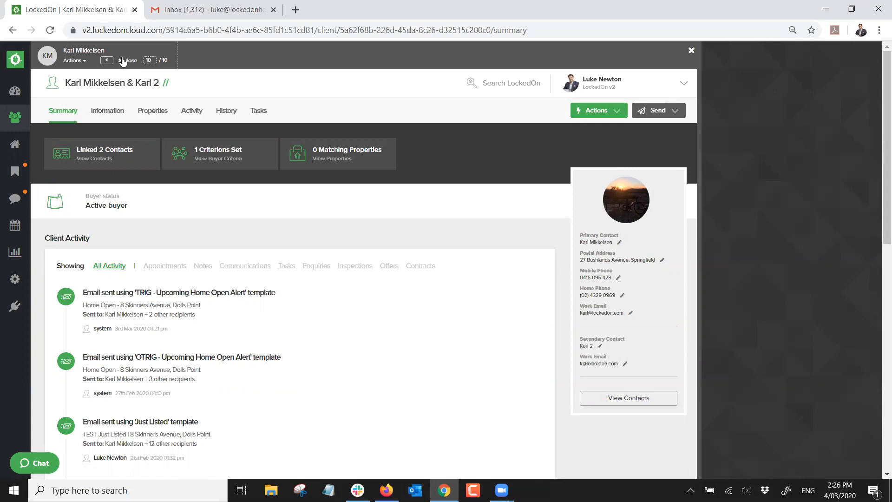
left_click(122, 61)
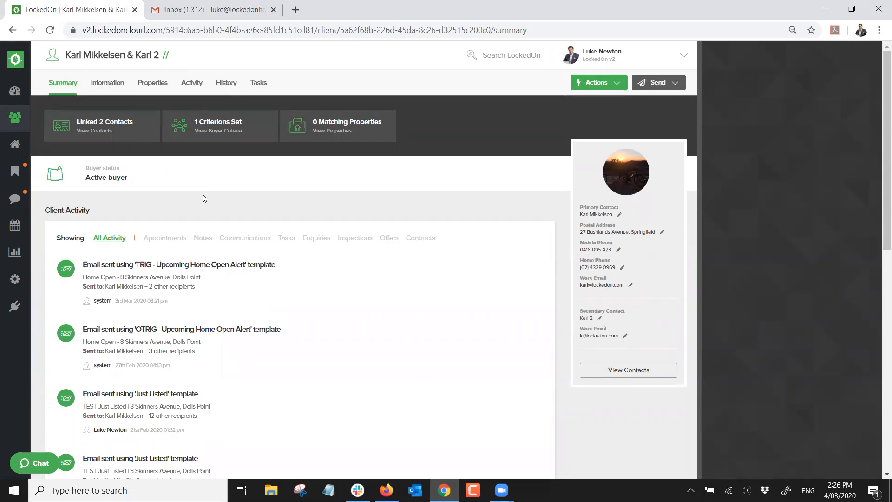
left_click(15, 146)
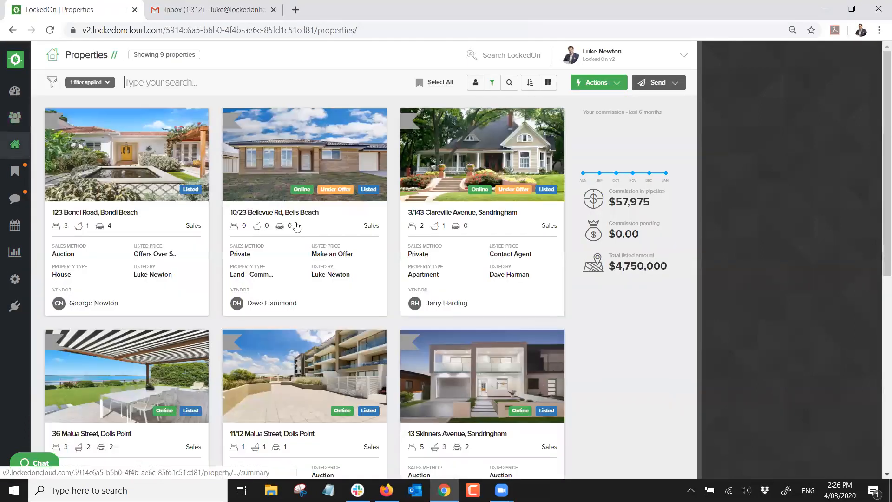
scroll(288, 232, "down", 8)
left_click(102, 271)
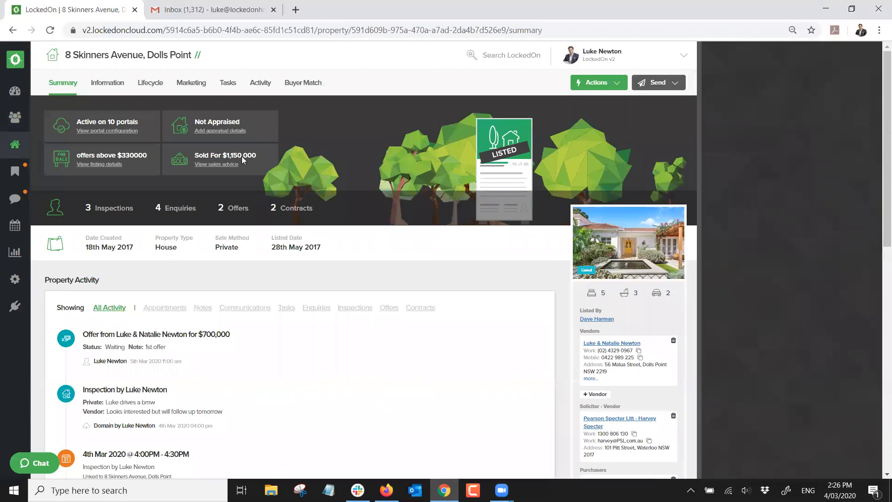
left_click(258, 85)
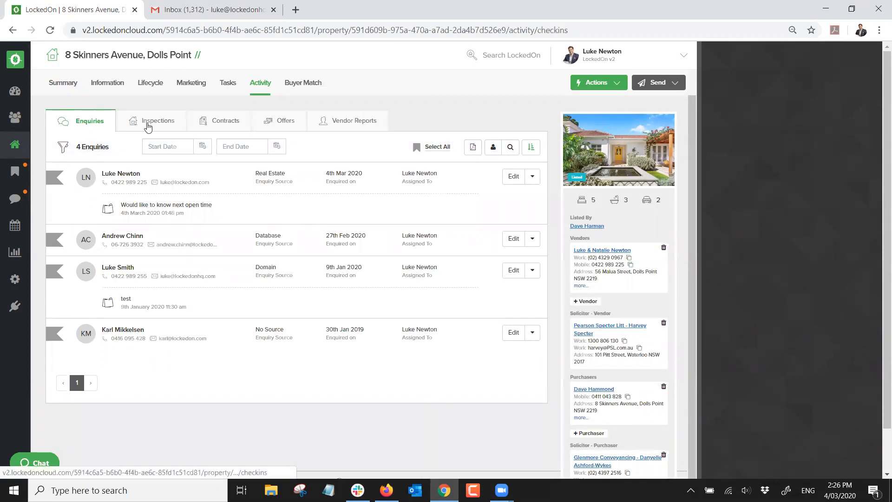
Review its Inspections, Contracts, 2 Offers and 4 Enquiries, then show the Send options
left_click(150, 123)
left_click(227, 128)
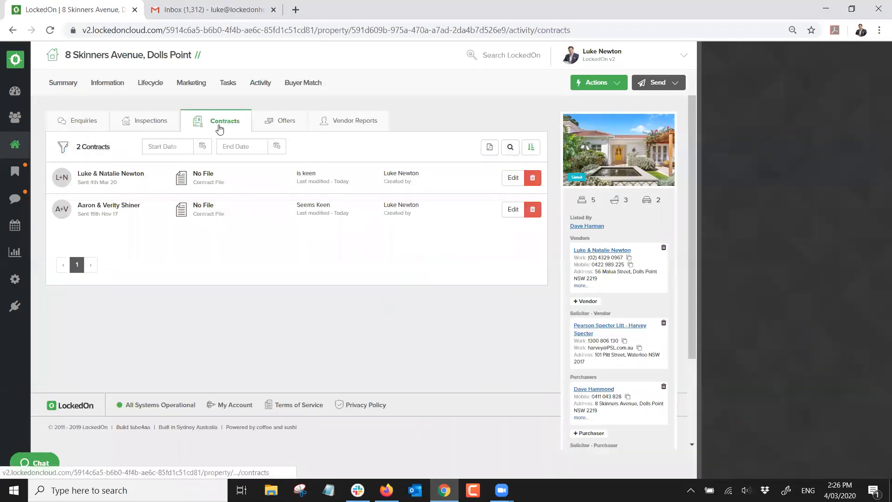
left_click(264, 126)
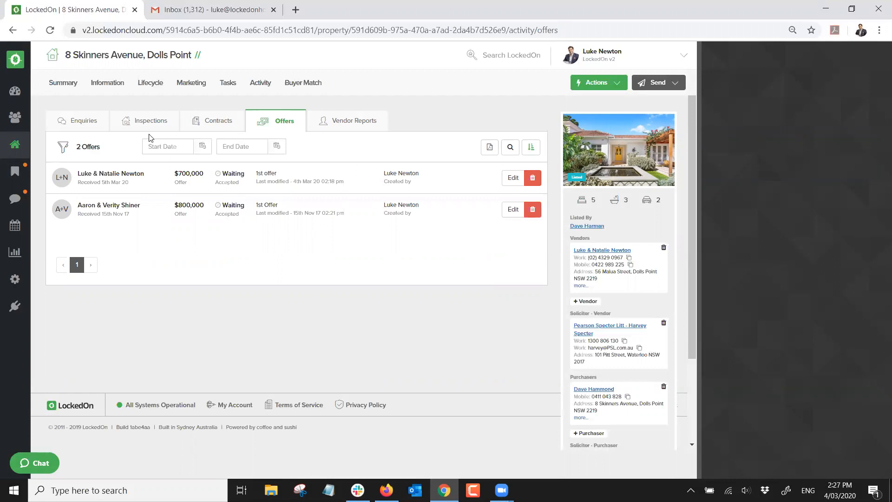
left_click(95, 125)
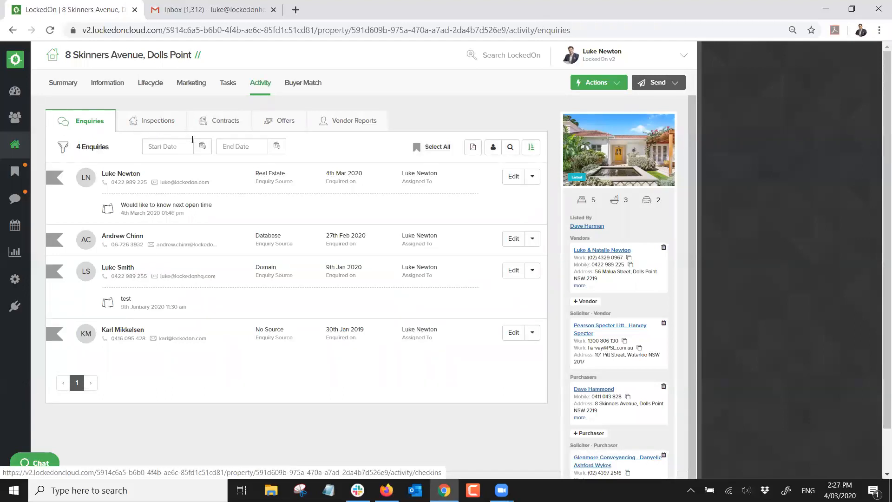
left_click(657, 83)
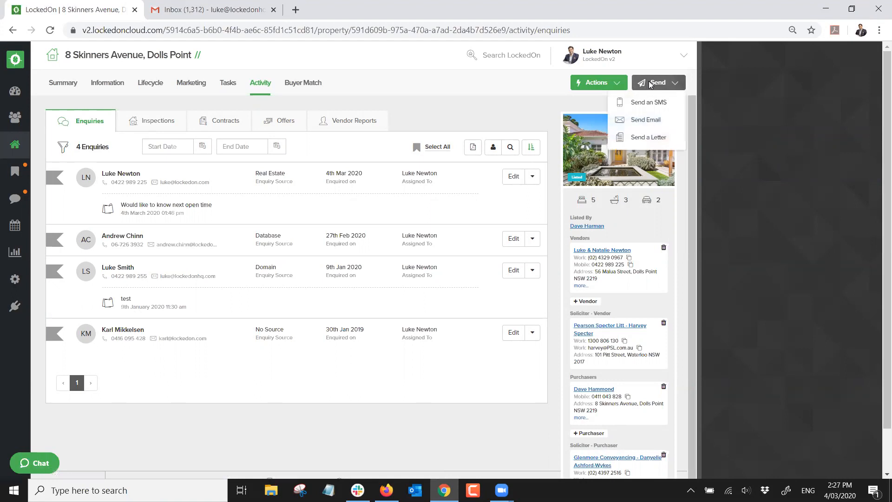
left_click(650, 106)
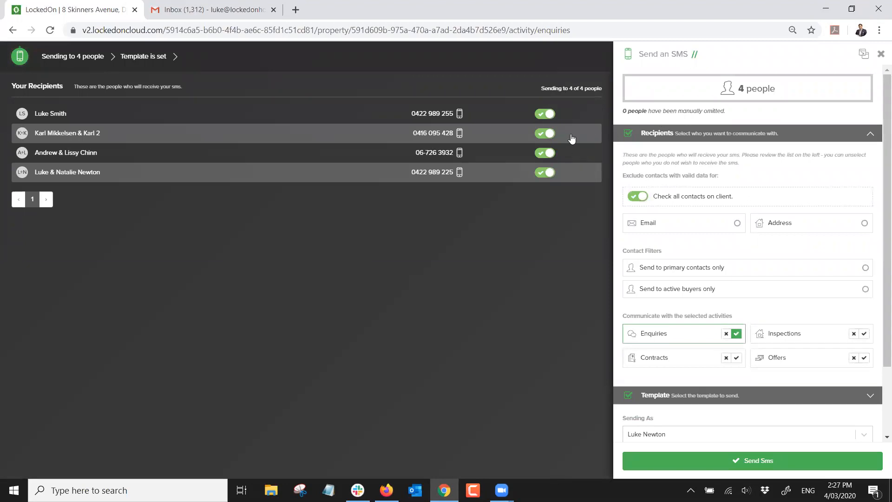
left_click(864, 334)
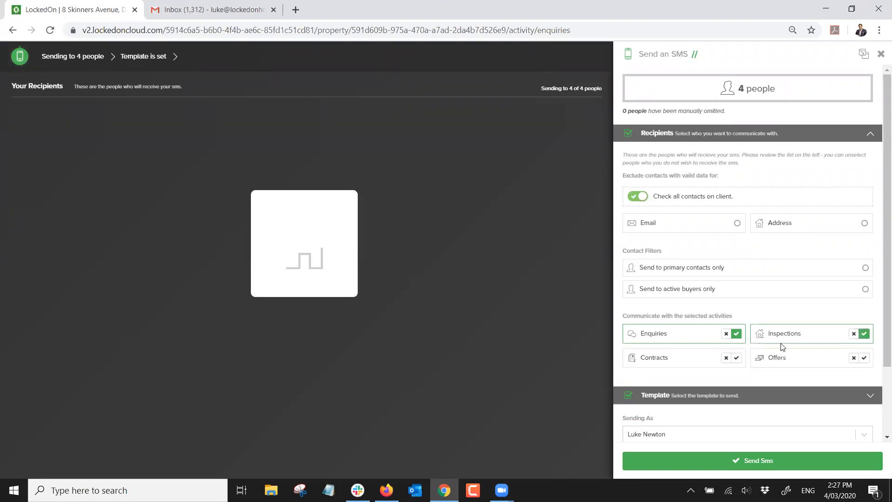
left_click(737, 358)
left_click(865, 358)
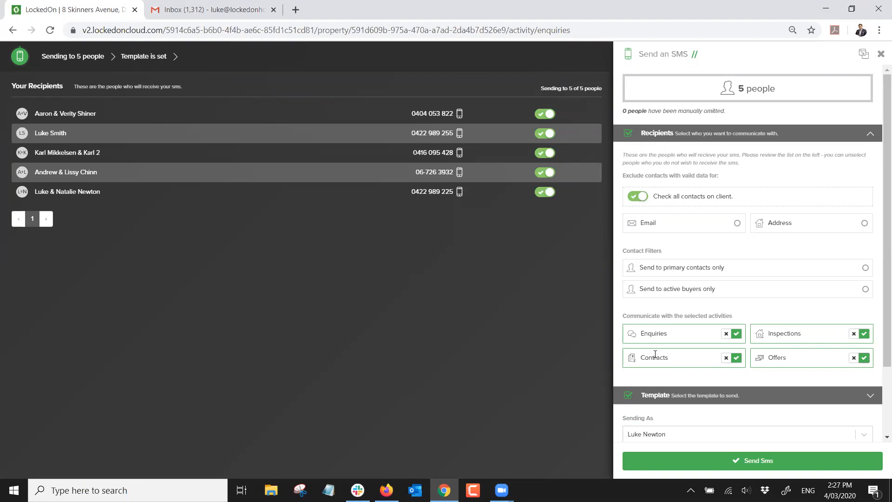
left_click(657, 395)
left_click(681, 201)
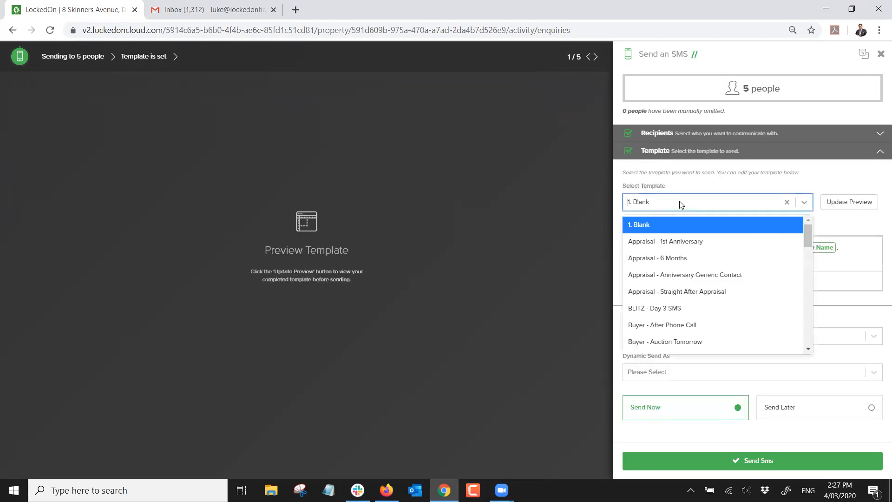
type("price")
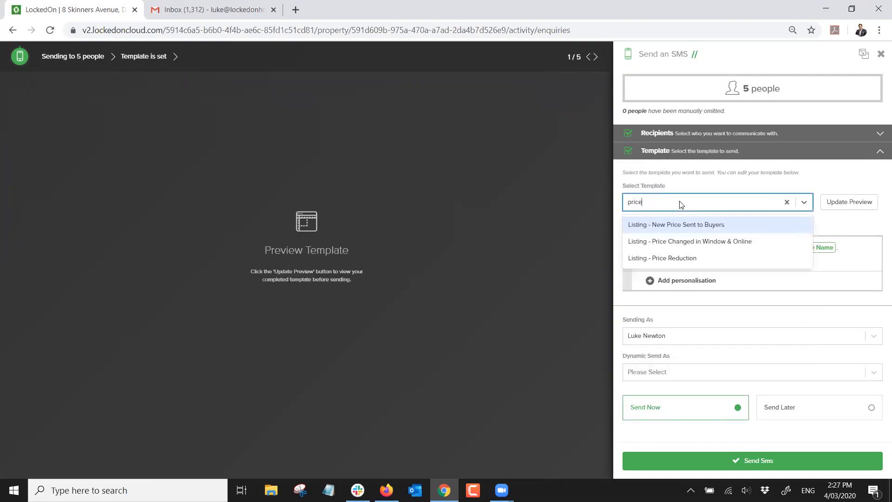
left_click(685, 259)
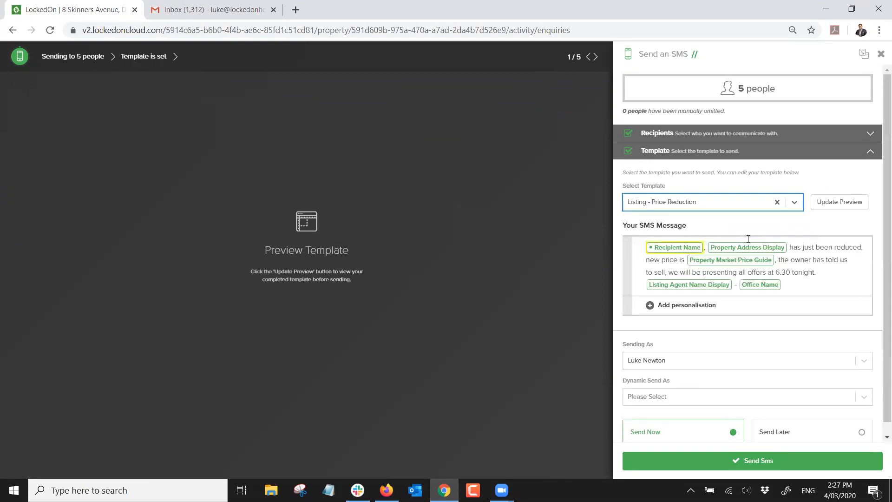
left_click(836, 207)
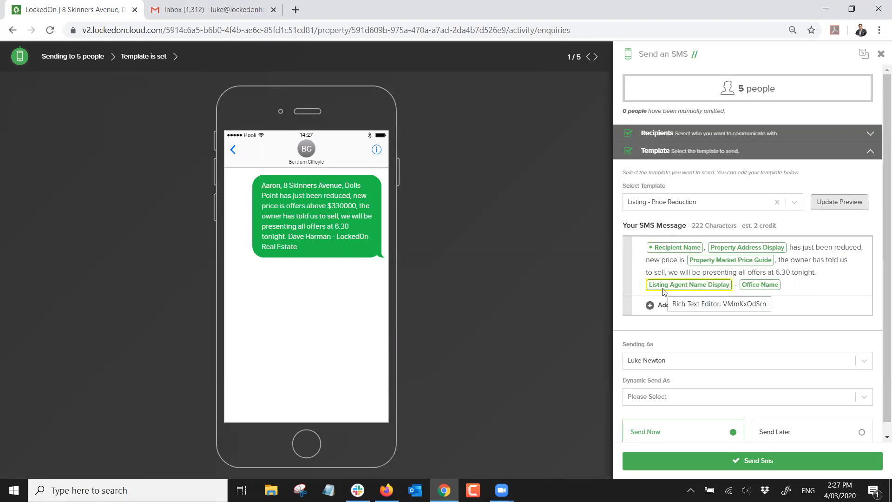
scroll(697, 353, "down", 1)
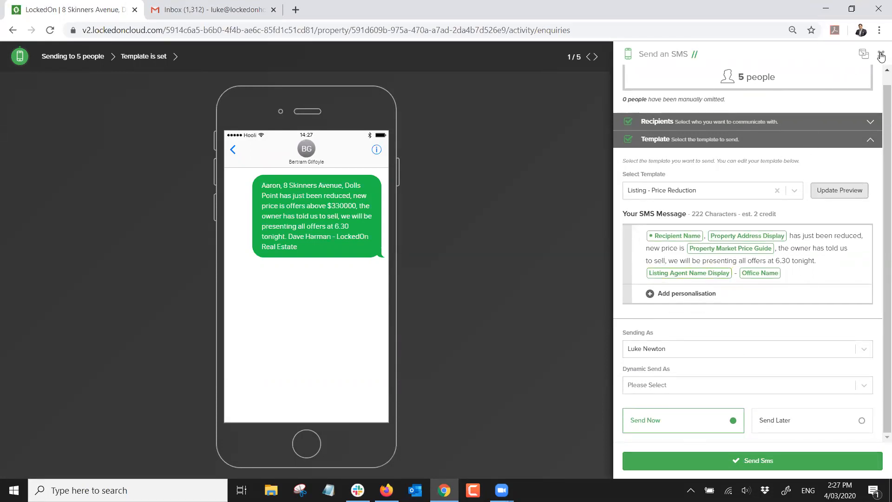
left_click(881, 56)
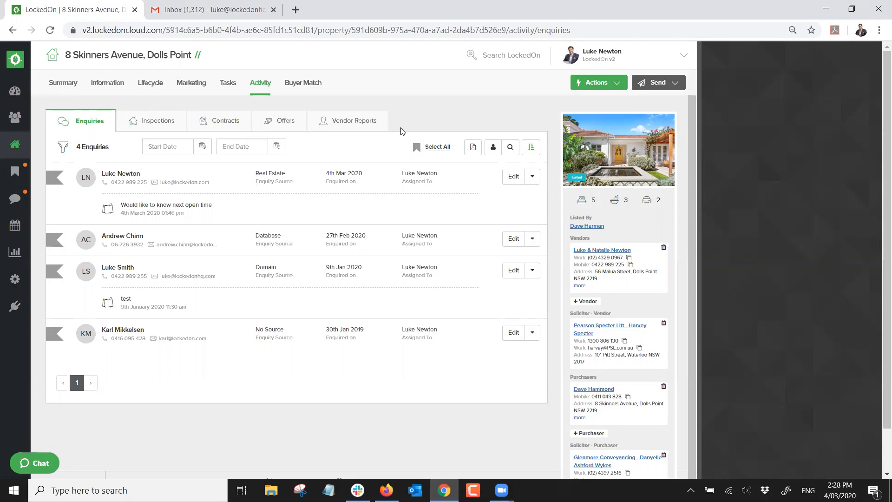
Return to the Dashboard showing 4 listings, 3 appraisals and 1 enquiry to process
left_click(10, 98)
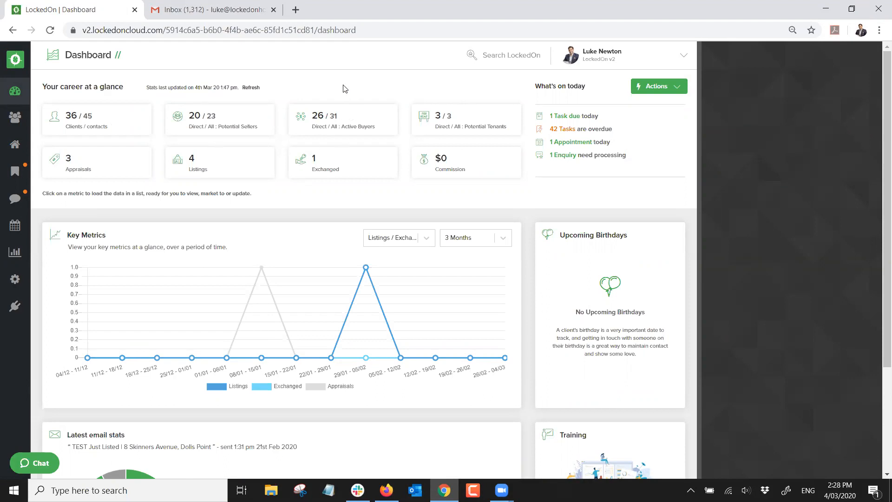
In Engine Room, add an Email template labelled 'Buyer Weekly Open Home Alert'
left_click(15, 279)
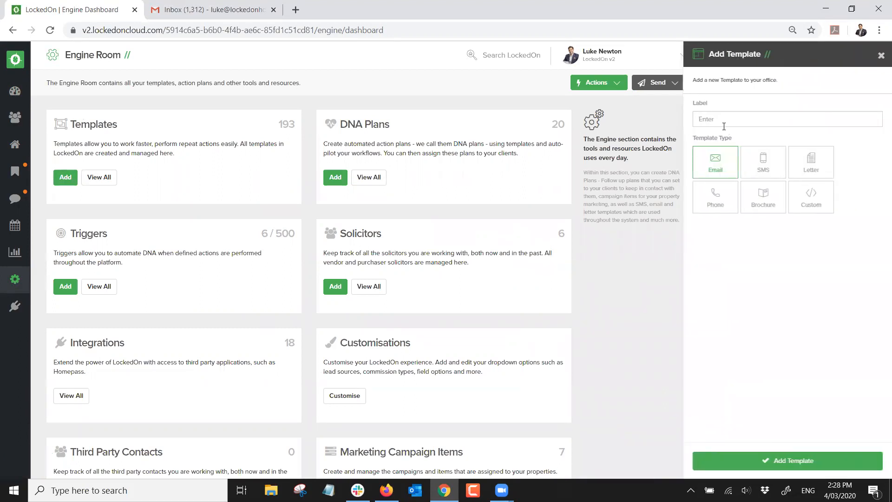
type("Buye")
key("BackSpace")
key("BackSpace")
type("yer Weekly Open Home Alert")
left_click(766, 461)
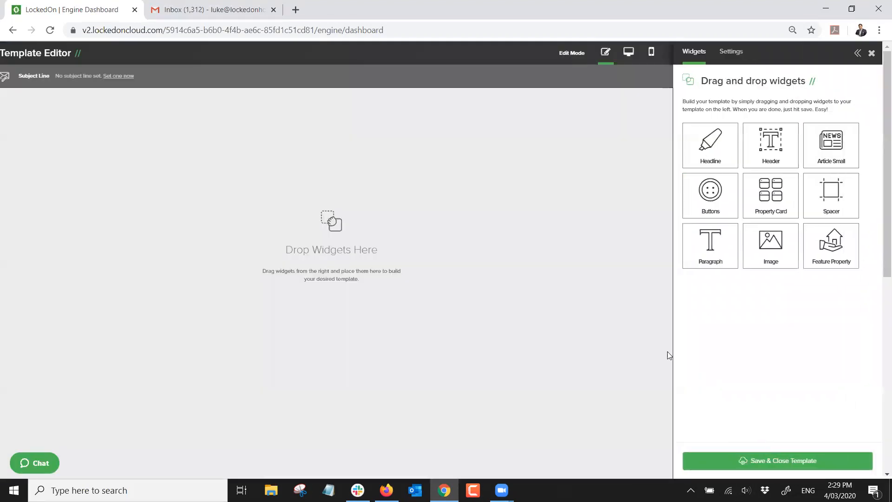
Give the template the subject line 'Open Homes This Weekend' and save the widget settings
left_click(123, 76)
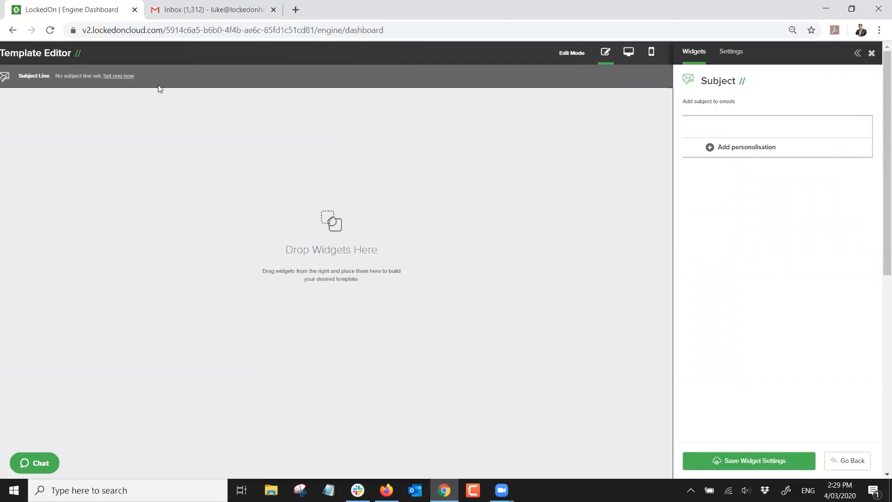
left_click(707, 128)
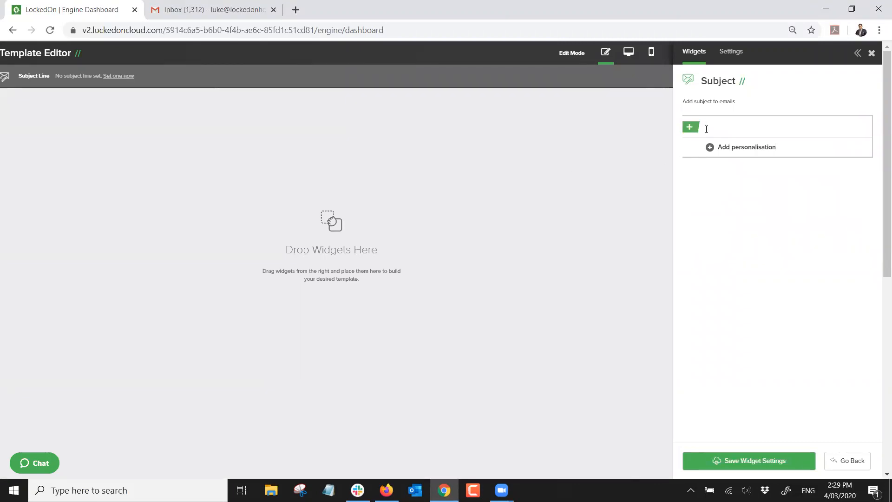
type("Open Homes This Weekend")
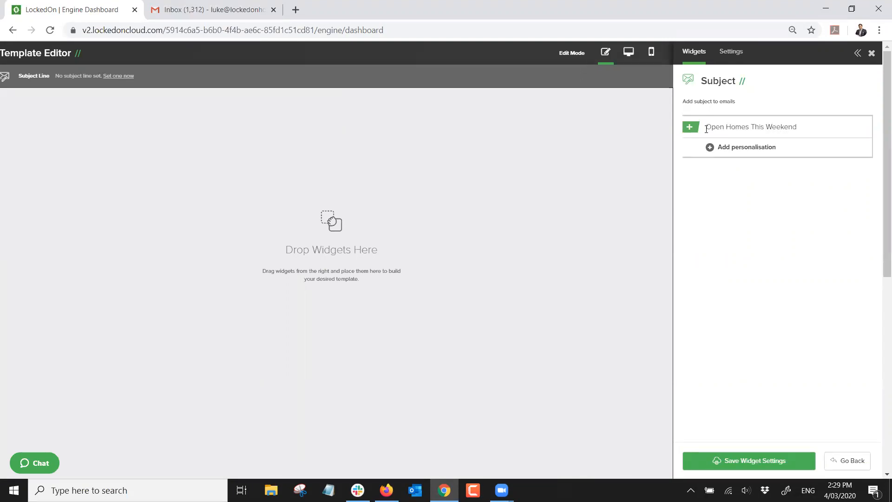
left_click(759, 460)
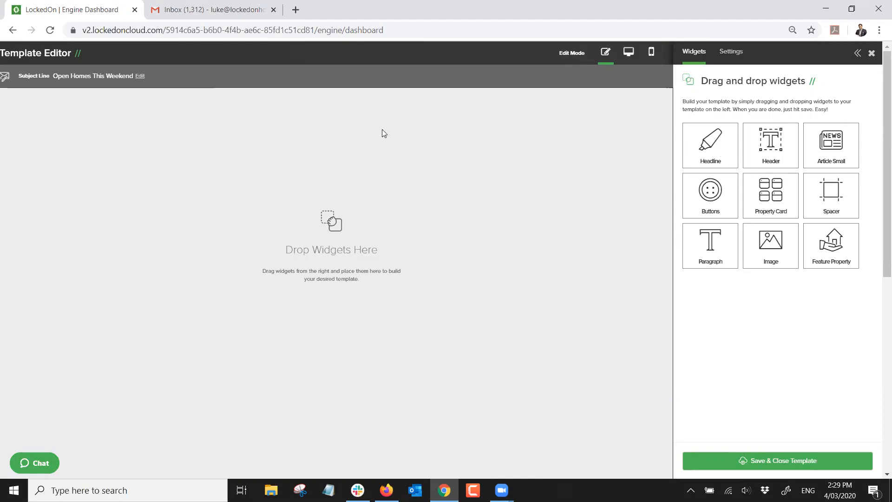
Add a Header widget titled 'Open Homes This Weekend'
left_click_drag(759, 153, 402, 148)
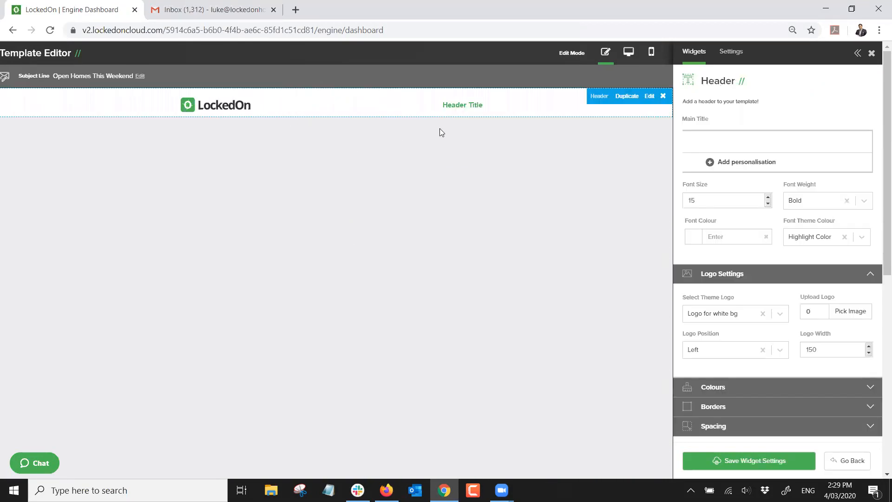
left_click(717, 139)
type("Open Homes This Weekend")
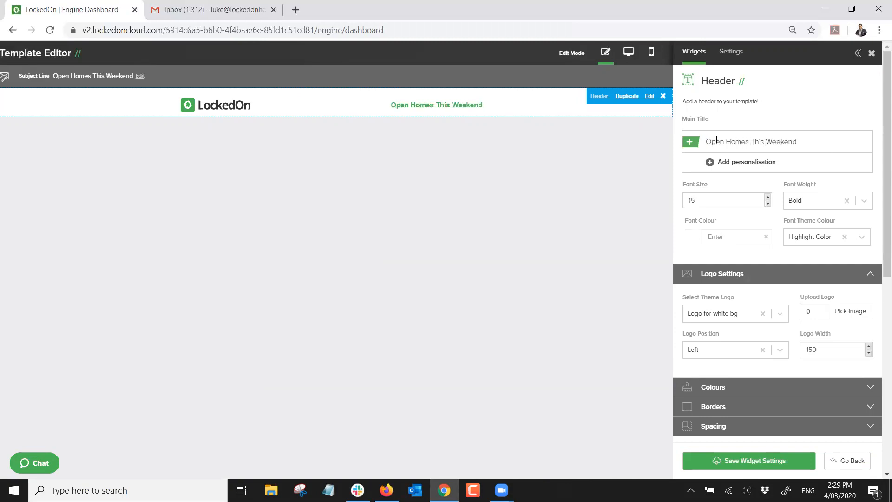
left_click(729, 460)
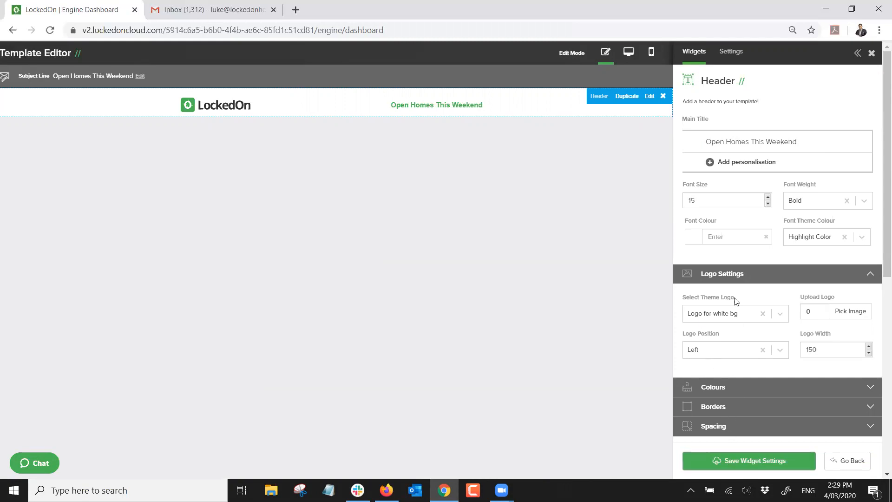
Add a paragraph 'Hi [Recipient Name]' plus a note about this weekend's opens, then drop in a property card
left_click_drag(720, 251, 371, 181)
left_click(769, 132)
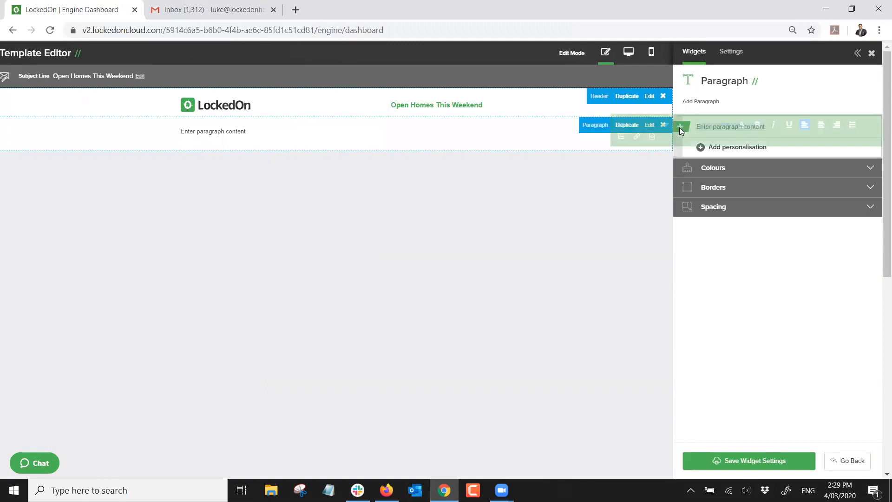
type("Hi")
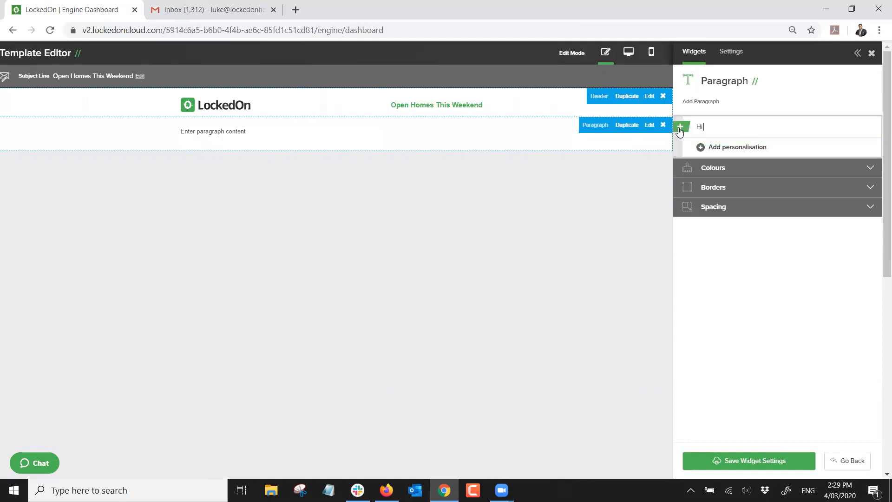
left_click(739, 150)
left_click(731, 168)
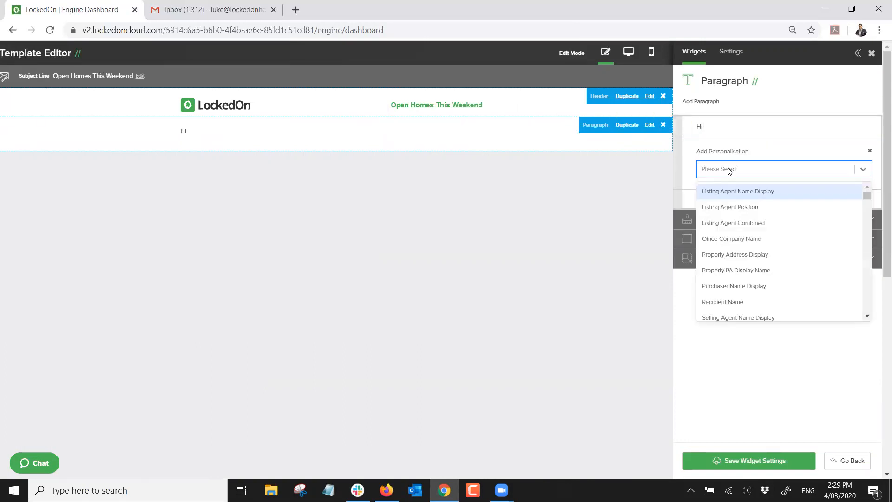
type("rec")
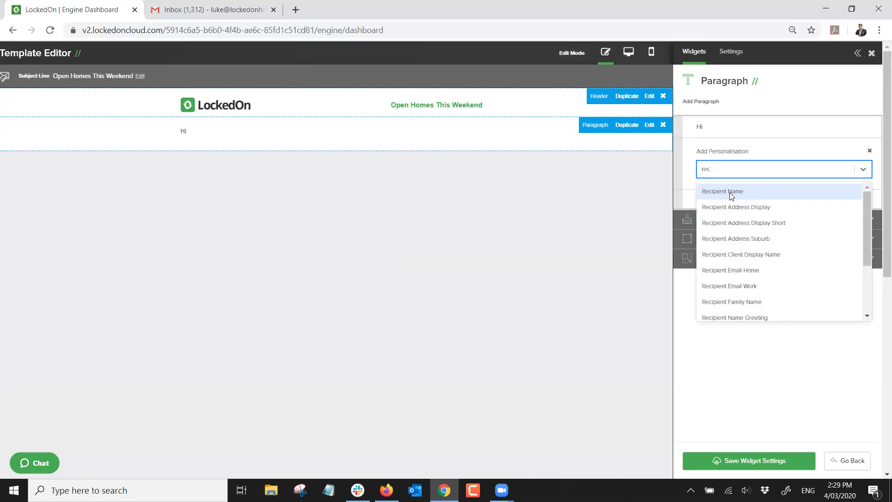
left_click(730, 193)
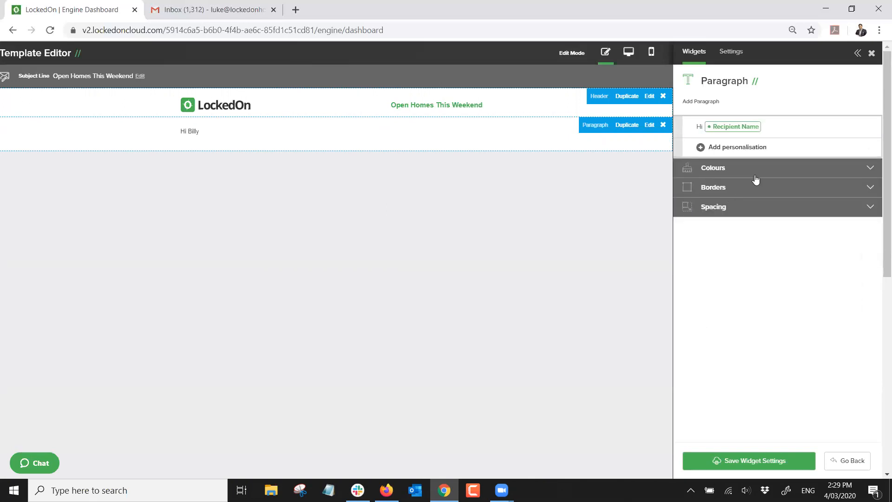
key("Return")
key("Return")
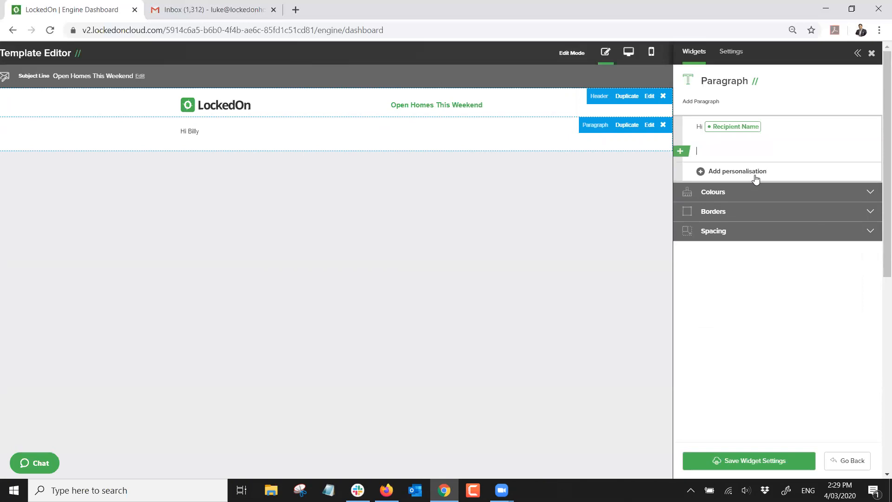
type("Here is a list")
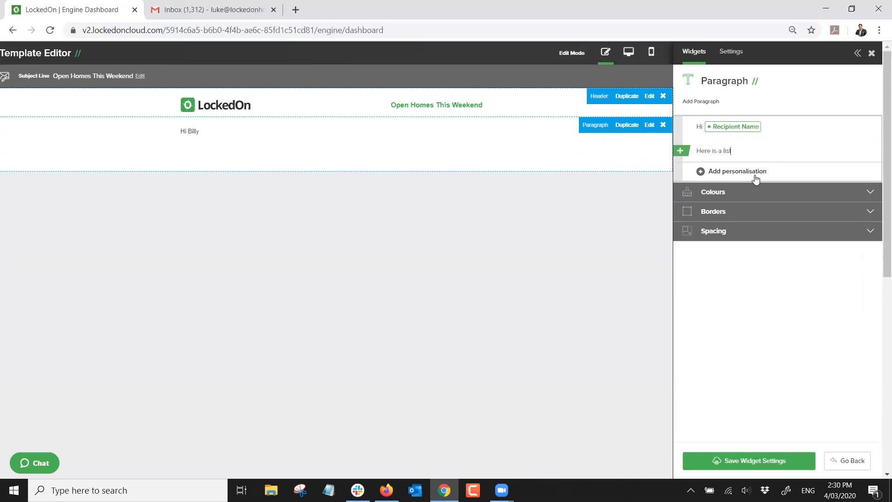
type(" of all")
type(" oc")
type("pens welook for")
type("ward to seein")
type("g you there")
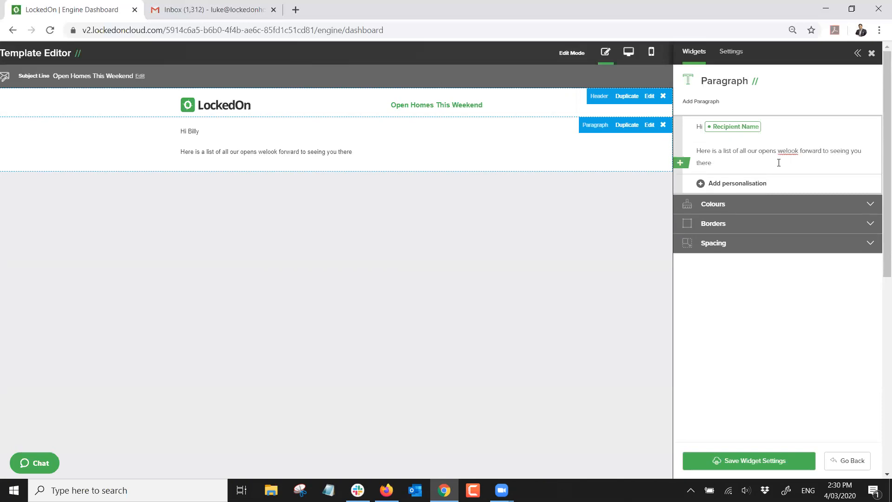
left_click(786, 151)
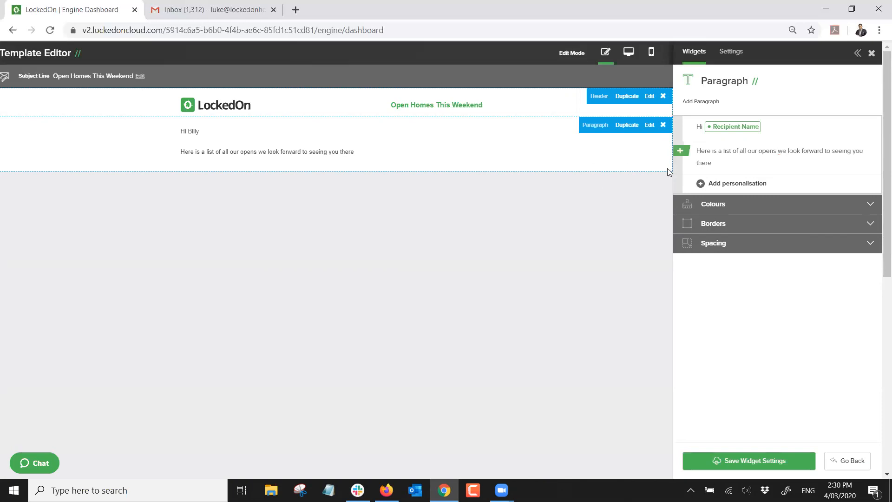
left_click(726, 161)
type(".")
left_click(719, 460)
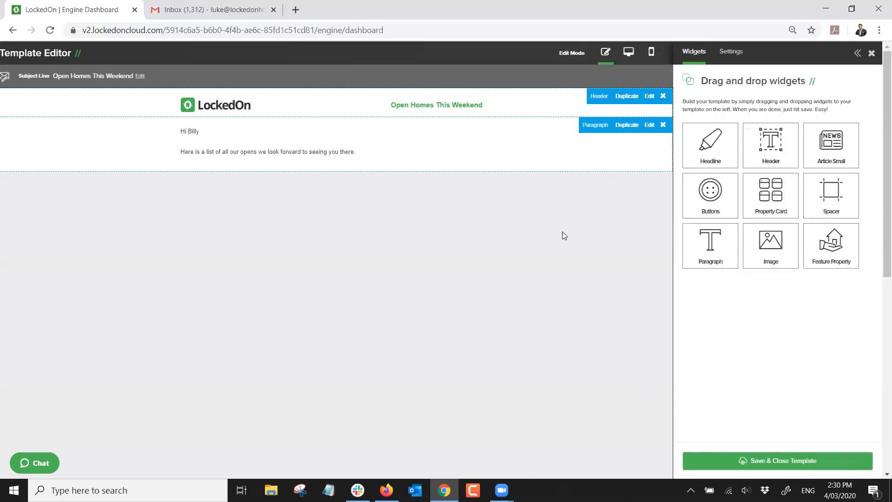
left_click_drag(778, 192, 313, 209)
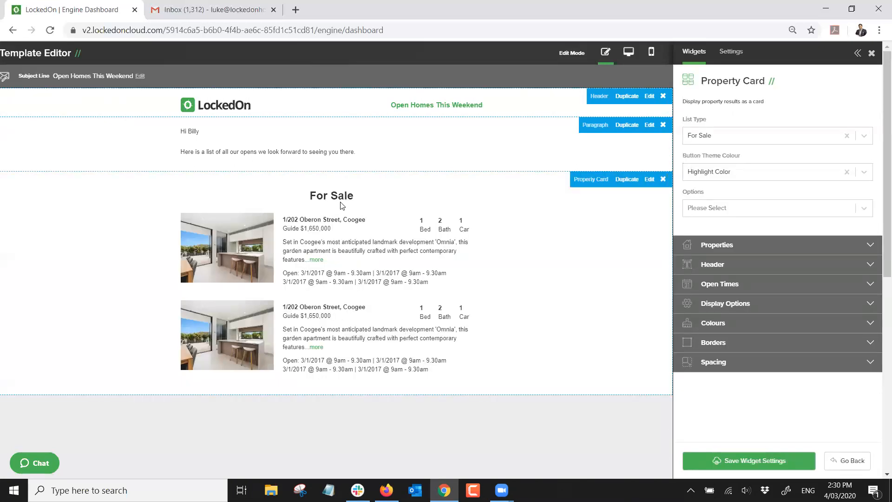
Set the card to Open Home, open homes next 7 days, headline 'Open Homes This Weekend', then save and close the template
left_click(720, 137)
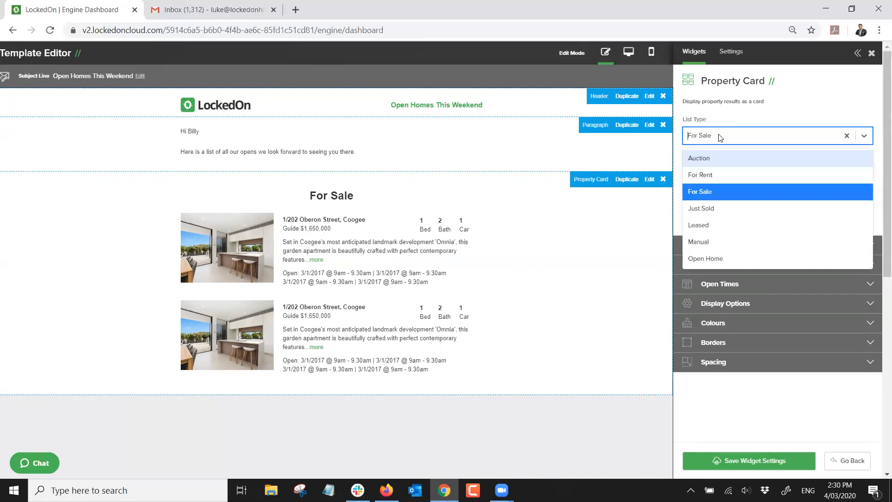
left_click(705, 258)
left_click(715, 246)
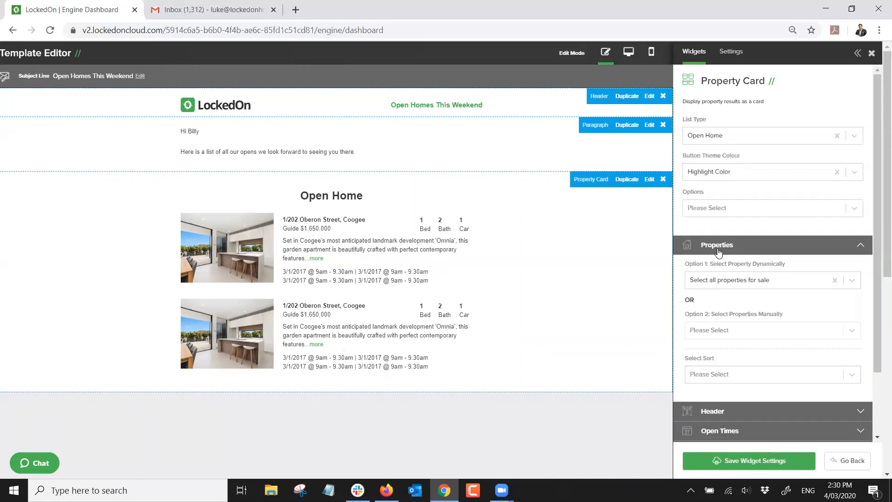
left_click(740, 284)
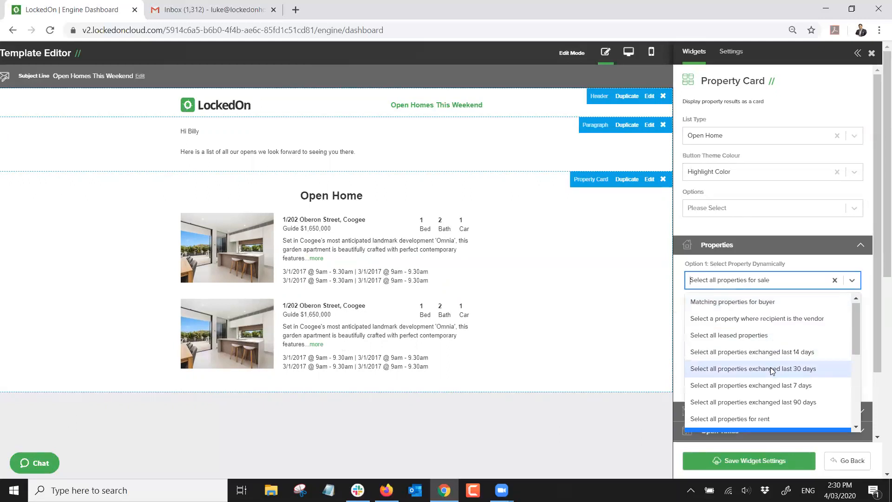
scroll(770, 368, "down", 3)
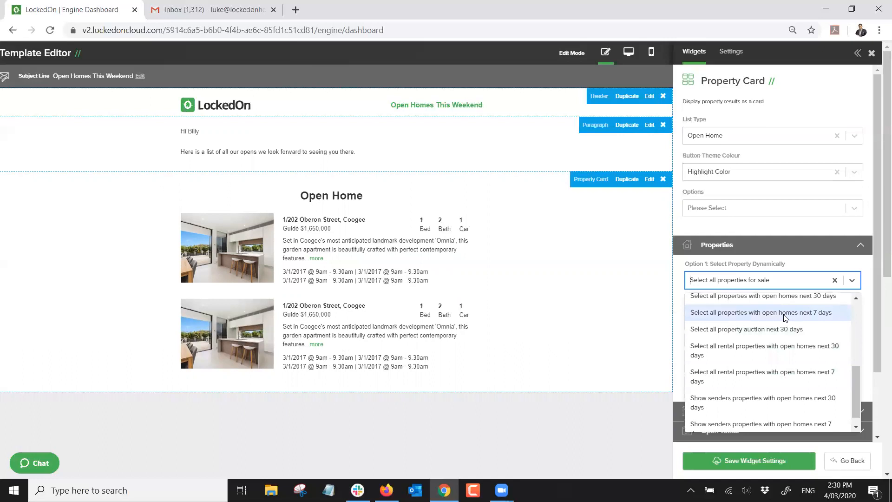
left_click(785, 318)
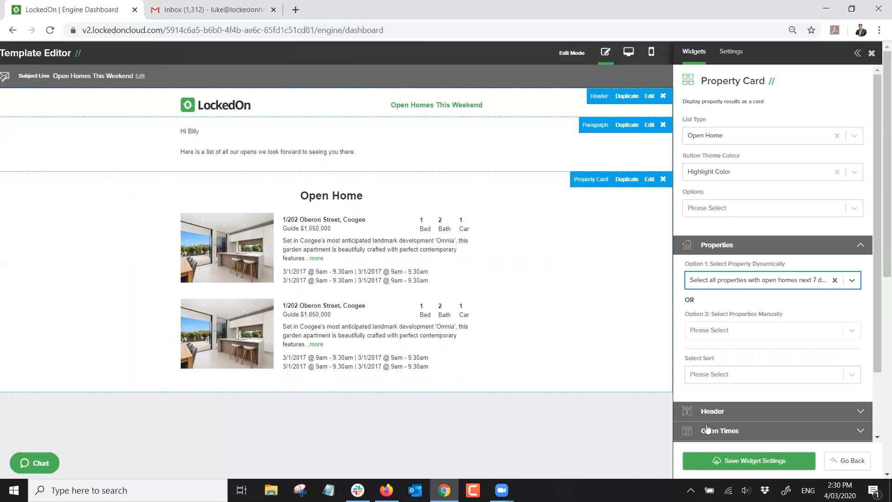
left_click(714, 411)
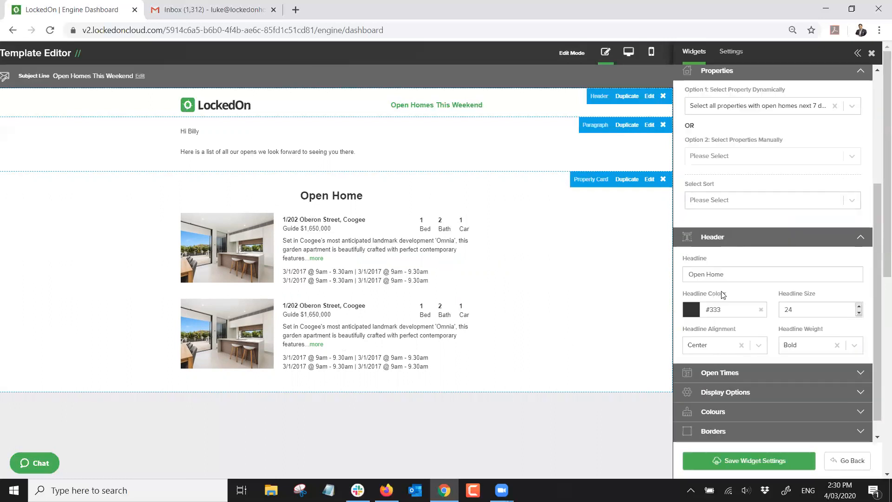
left_click(737, 273)
type("s This Weekend")
left_click(736, 462)
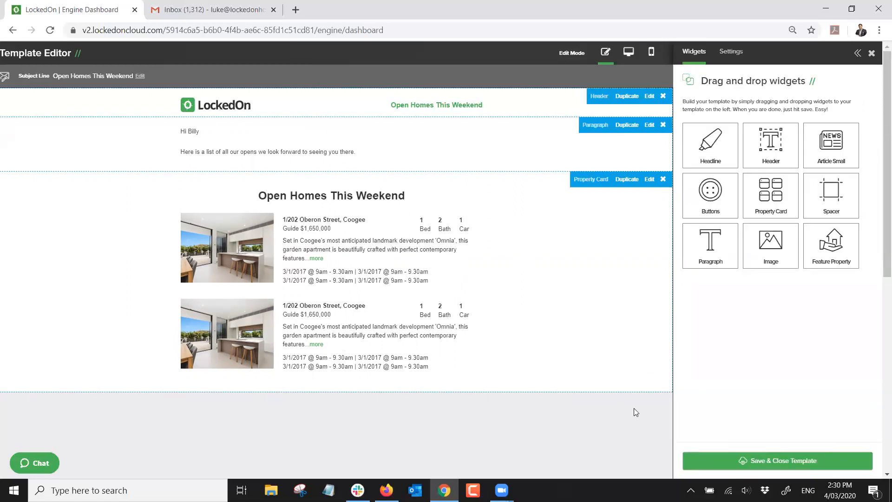
left_click(760, 461)
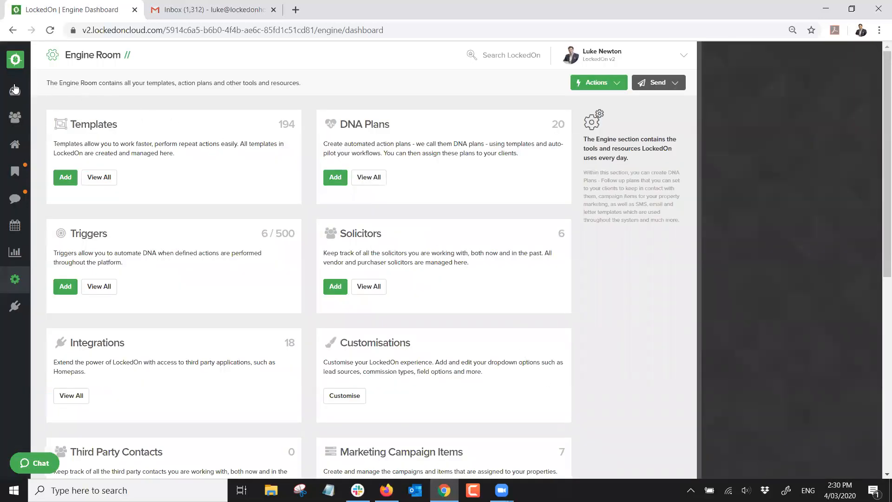
left_click(15, 94)
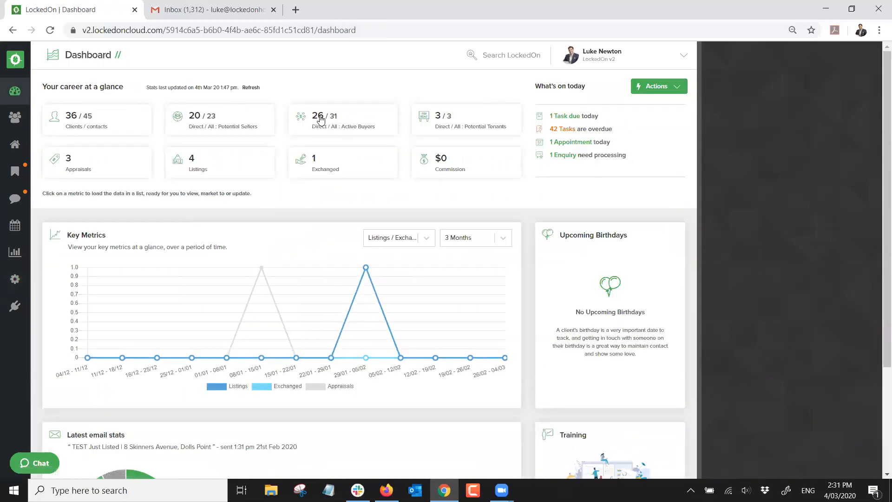
left_click(334, 116)
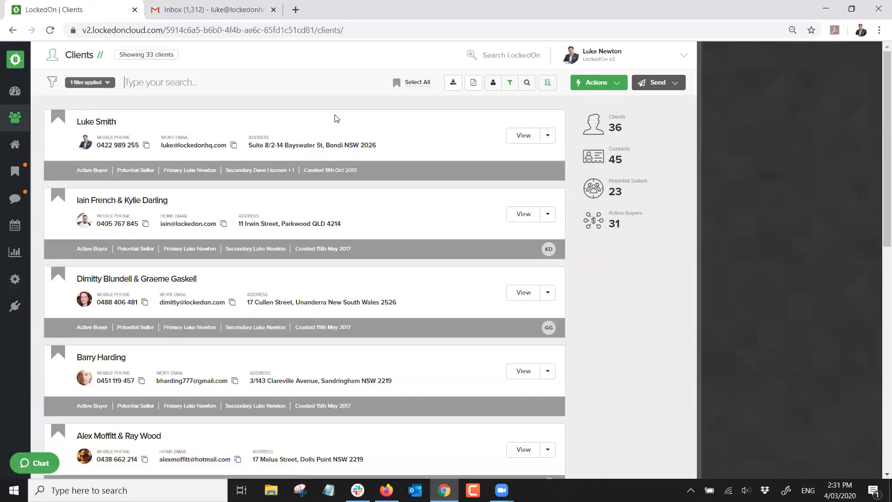
left_click(659, 82)
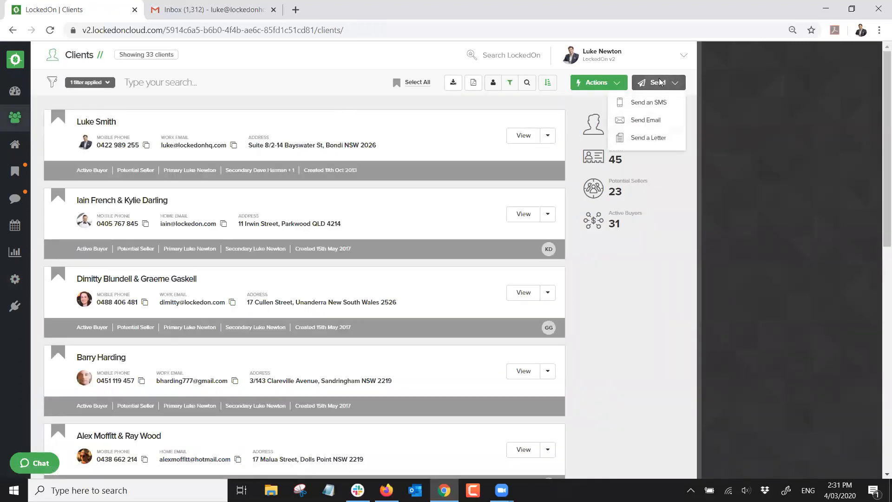
left_click(657, 122)
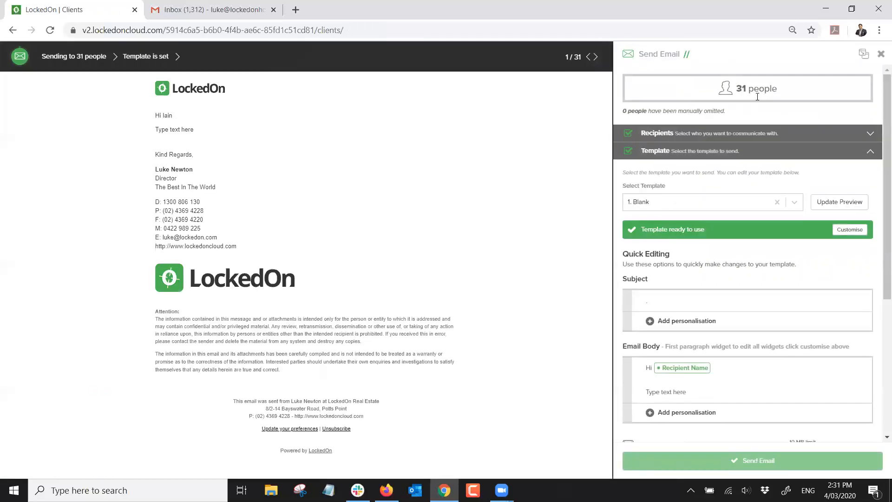
left_click(692, 202)
type("buyer")
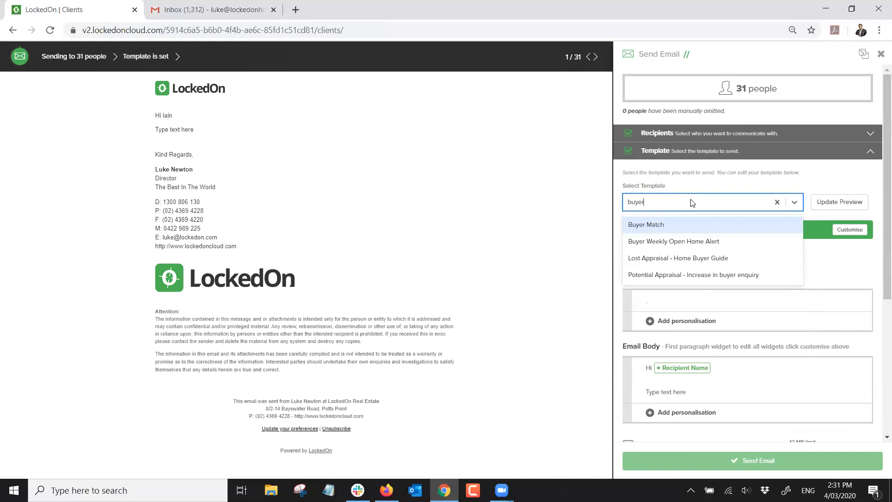
left_click(679, 243)
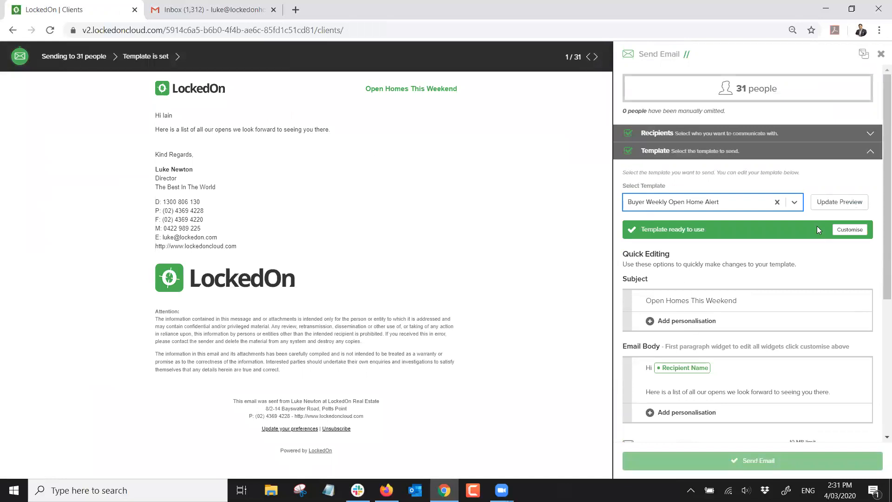
left_click(881, 54)
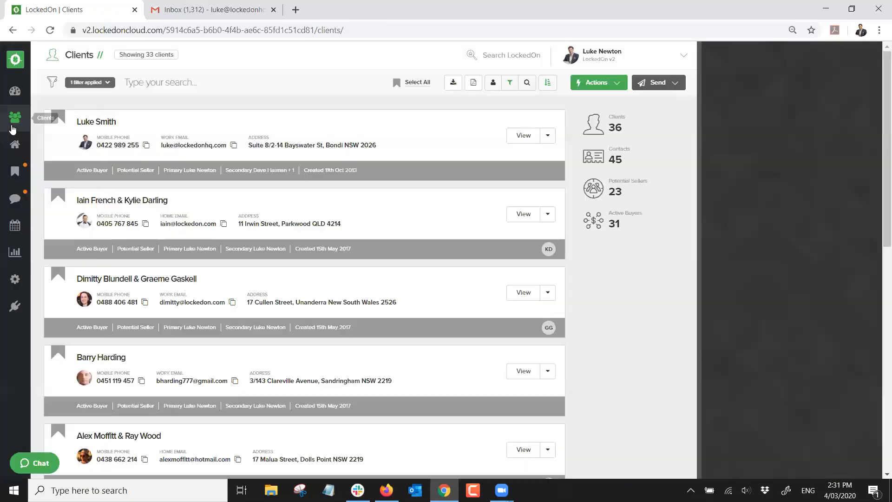
left_click(19, 148)
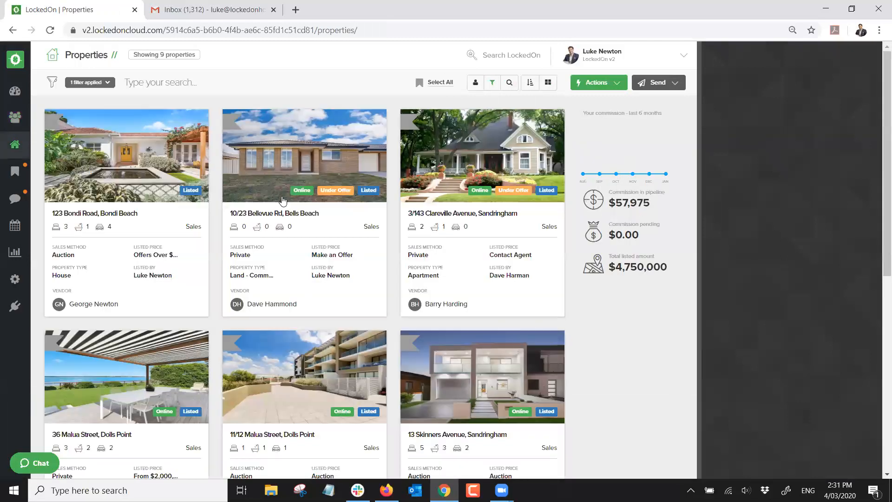
scroll(282, 201, "down", 2)
scroll(283, 200, "down", 5)
left_click(171, 231)
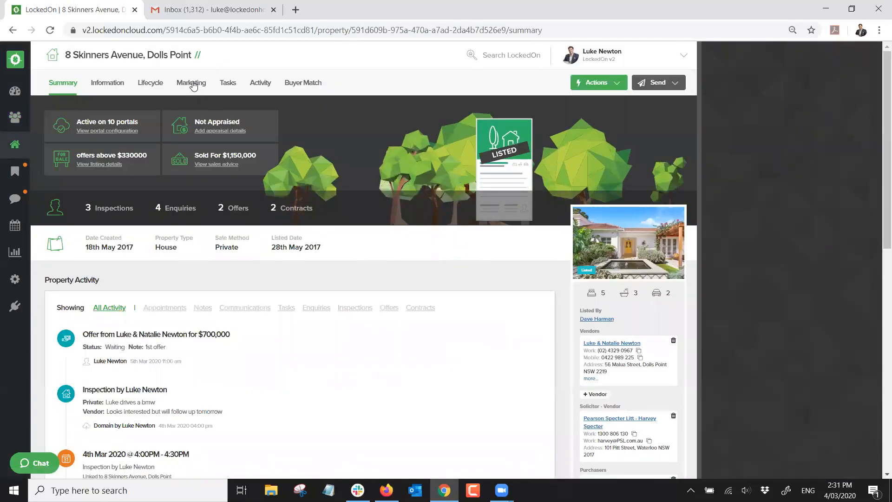
left_click(191, 83)
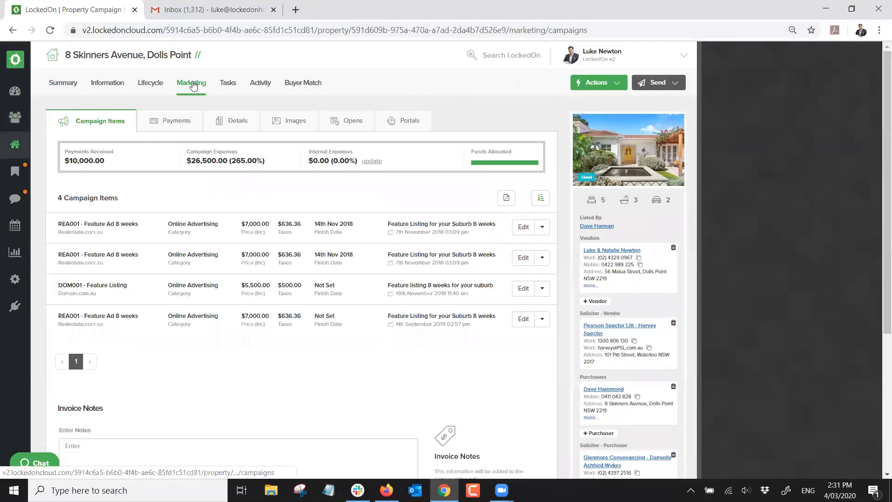
left_click(352, 121)
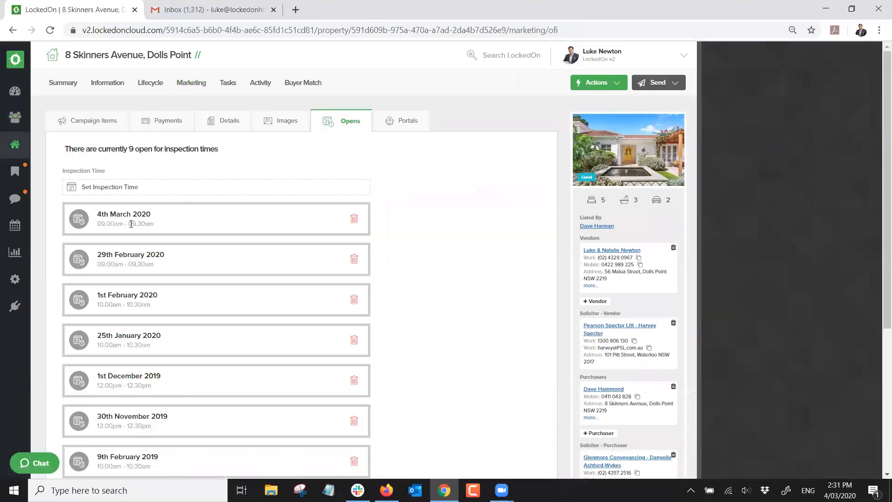
Add a 04/03/2020 5:00 PM, 30-minute inspection, then return to the Dashboard
left_click(109, 186)
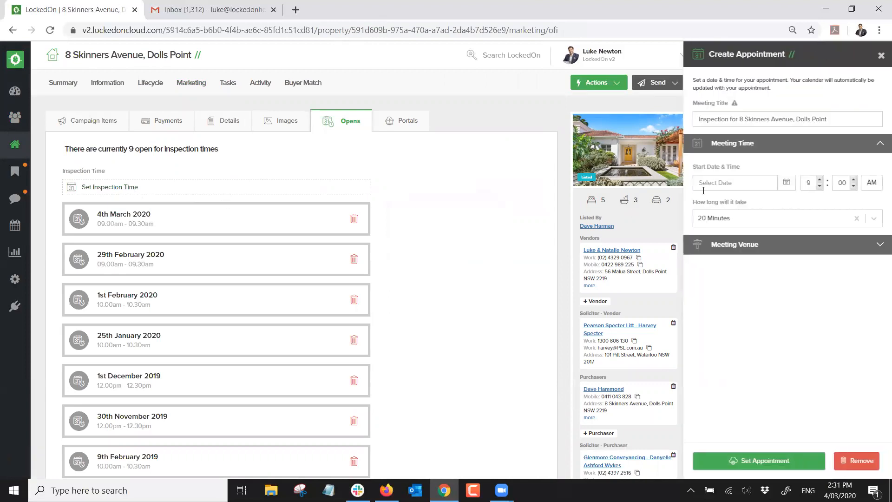
left_click(790, 187)
left_click(752, 236)
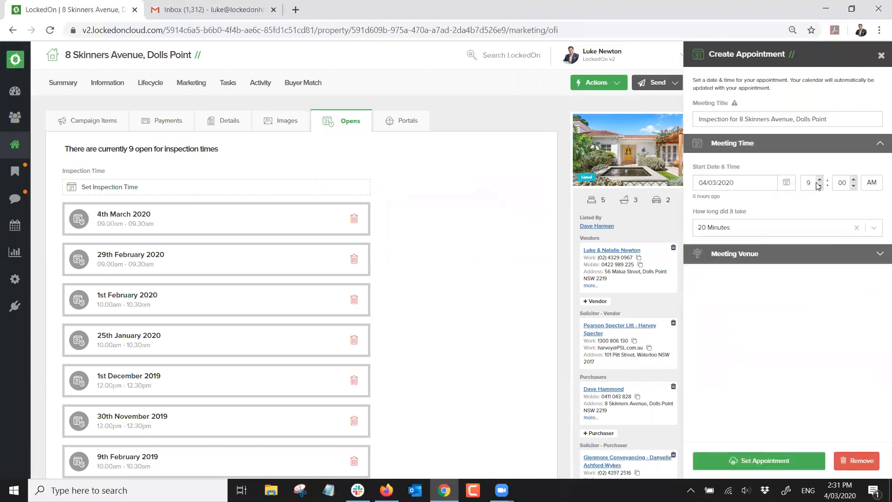
double_click(819, 187)
left_click(819, 187)
left_click(871, 182)
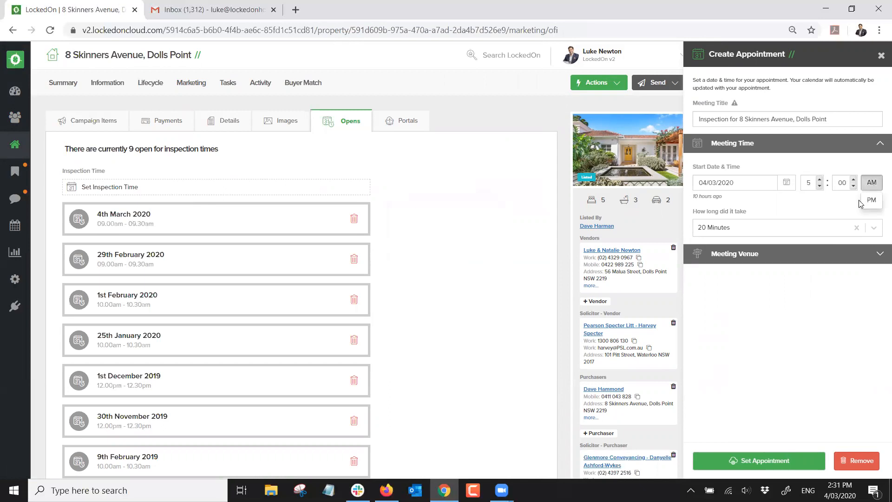
left_click(771, 227)
left_click(748, 318)
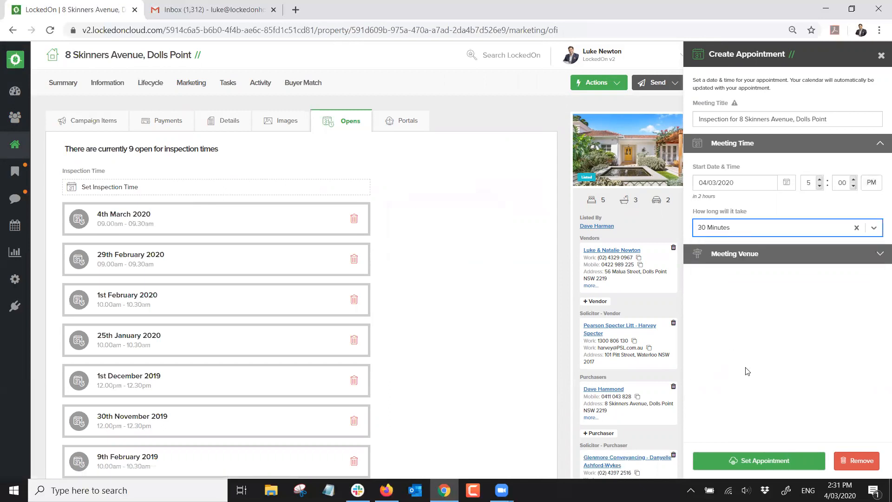
left_click(747, 462)
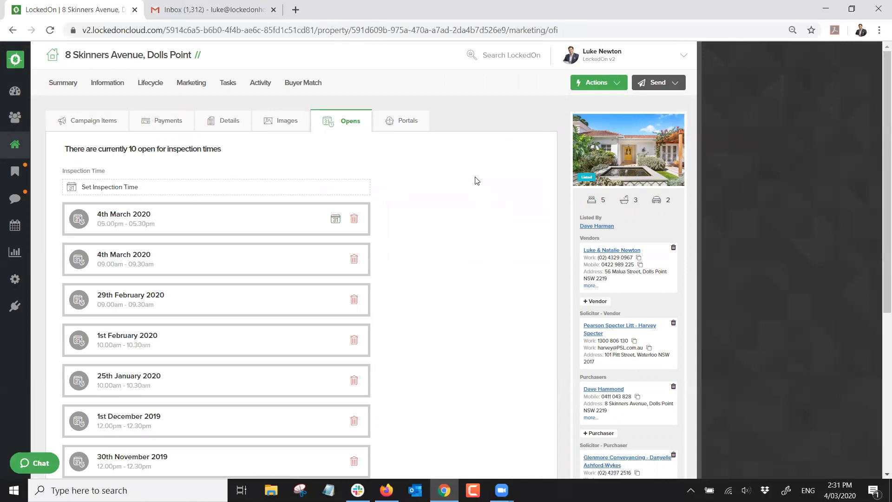
left_click(15, 91)
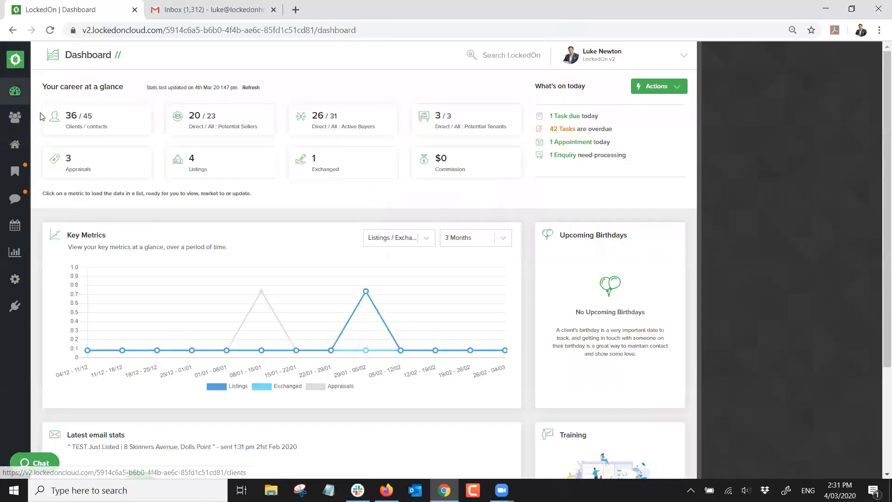
Open the Active Buyers client list and start a new email to them
left_click(334, 120)
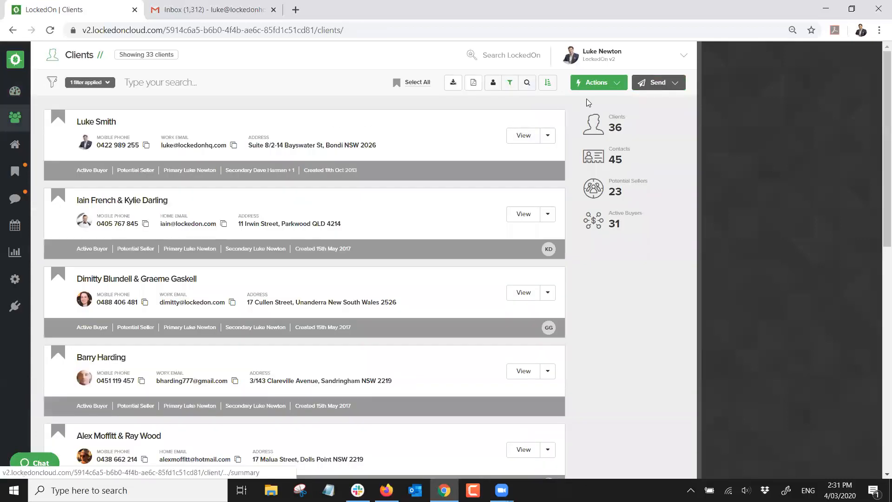
left_click(655, 82)
left_click(647, 121)
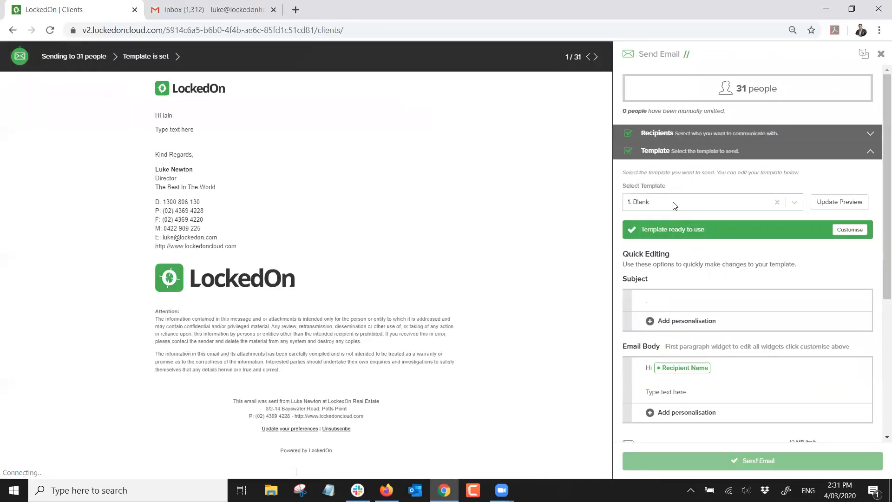
Choose the Buyer Weekly Open Home Alert template, confirm 31 recipients, then close the email panel
left_click(671, 202)
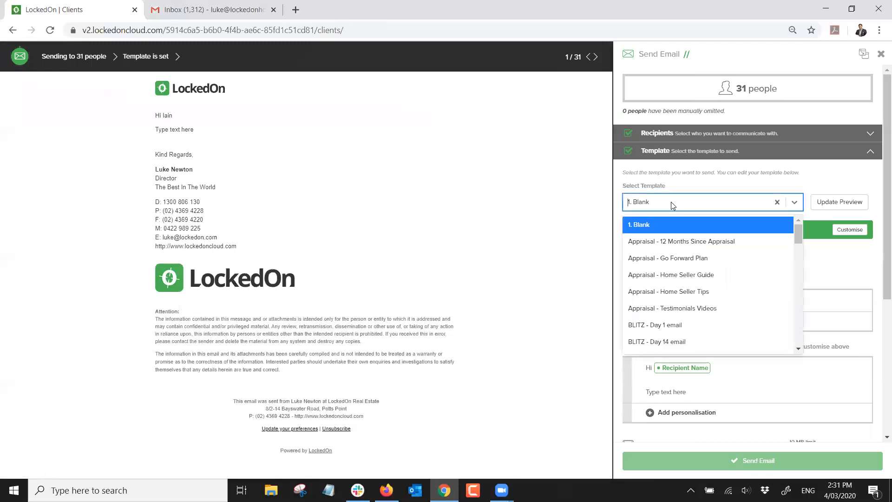
type("buyer")
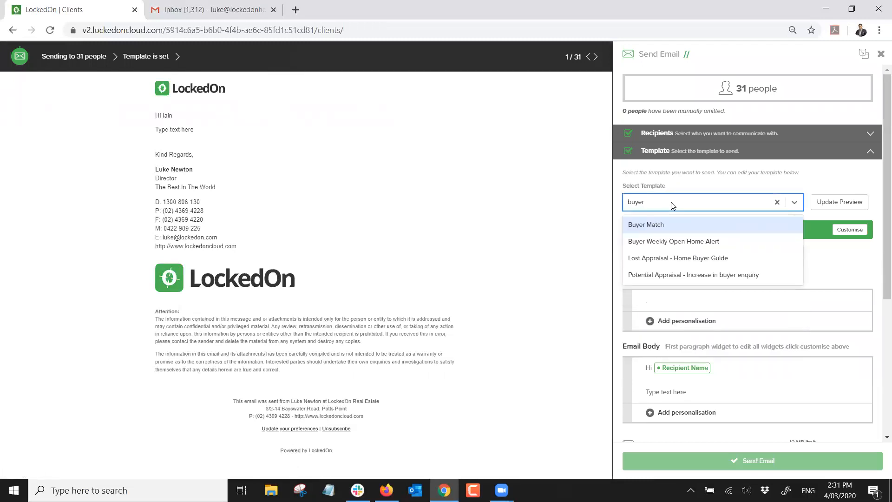
left_click(668, 241)
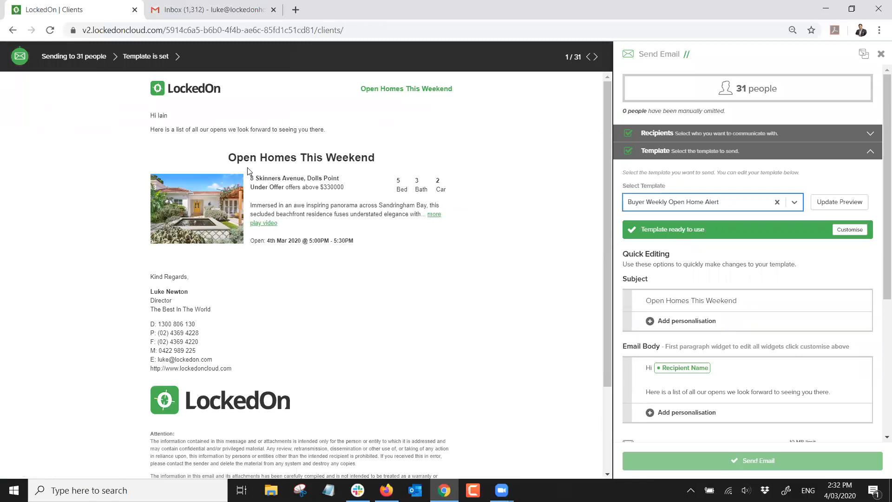
scroll(708, 302, "down", 5)
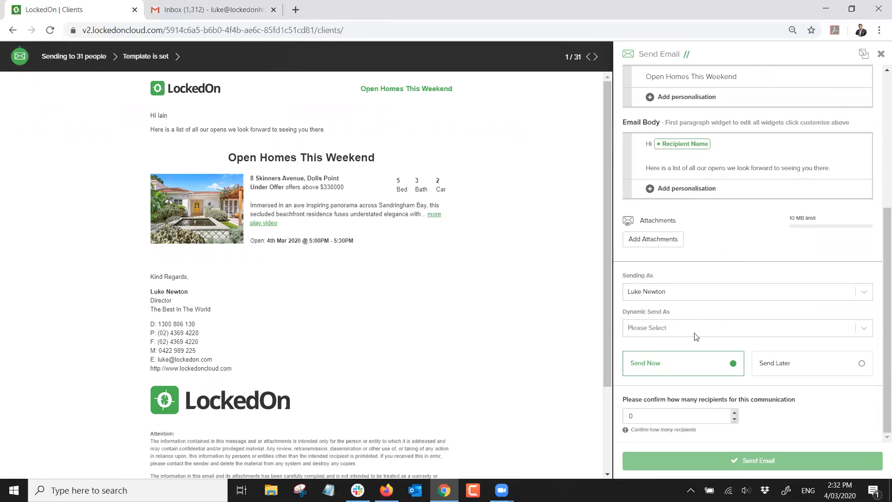
left_click(661, 414)
type("31")
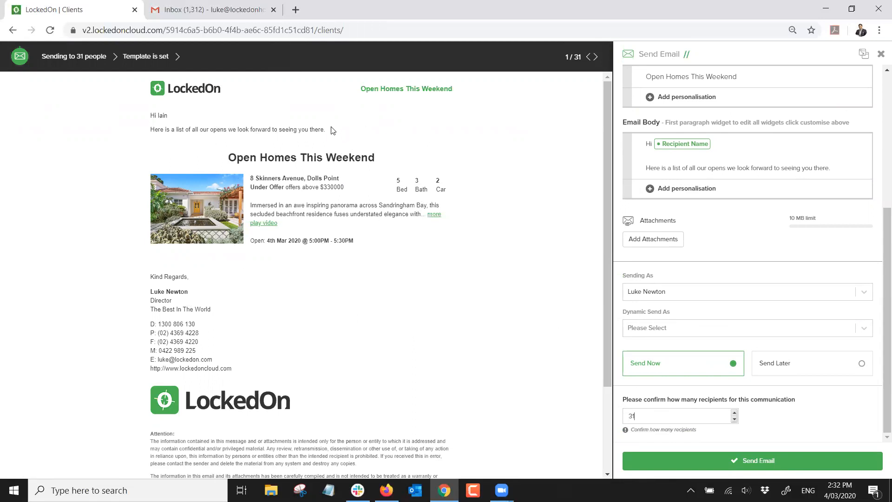
left_click(882, 57)
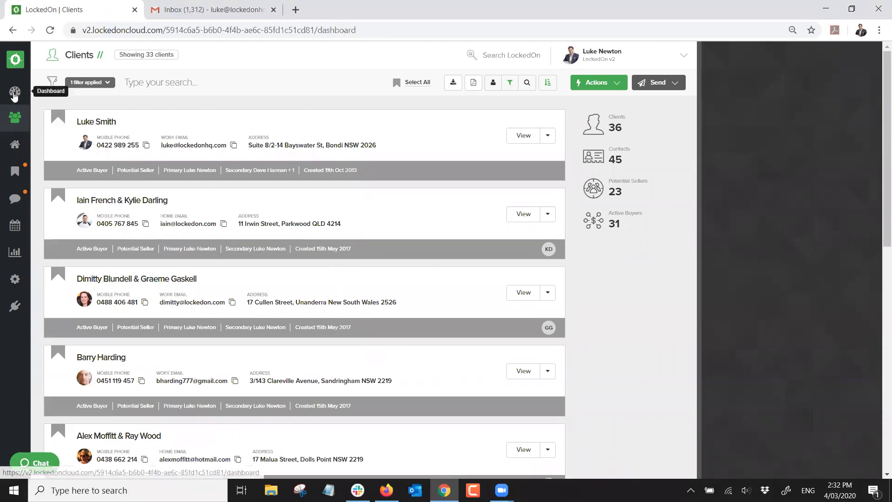
Return to the dashboard and point out the Potential Sellers statistic card
left_click(14, 91)
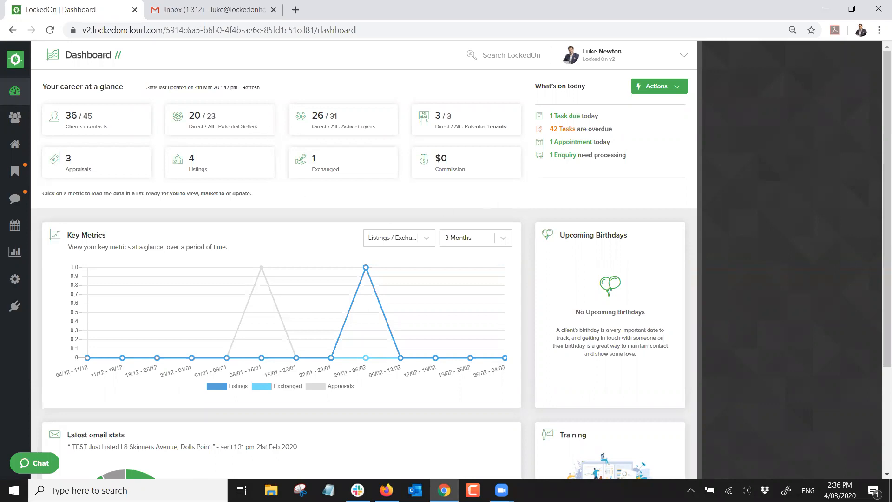
left_click_drag(258, 127, 221, 127)
left_click(261, 128)
left_click(15, 117)
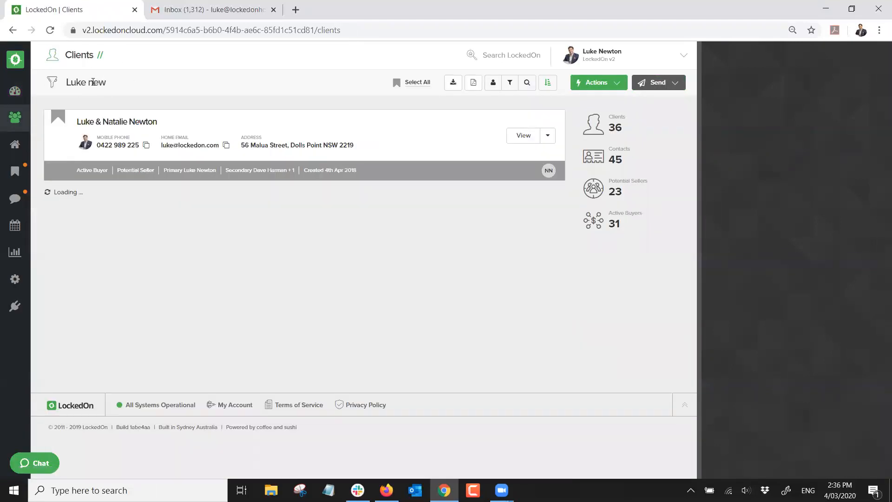
left_click(107, 122)
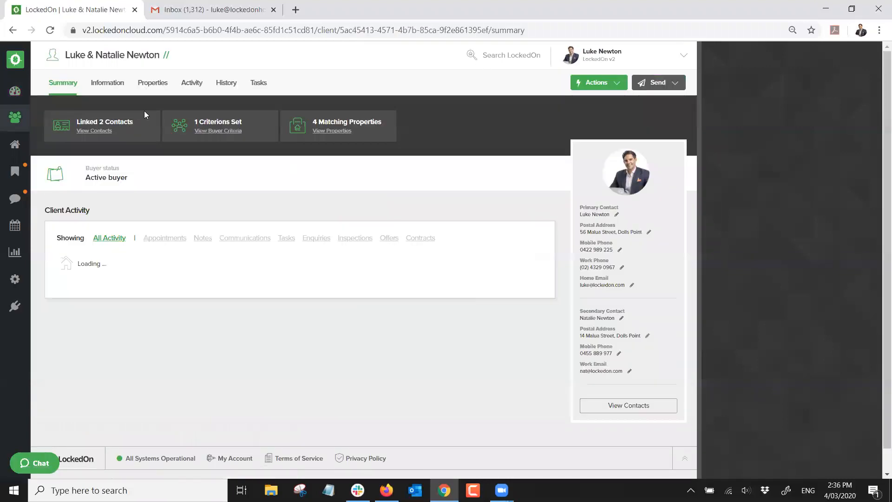
left_click(106, 83)
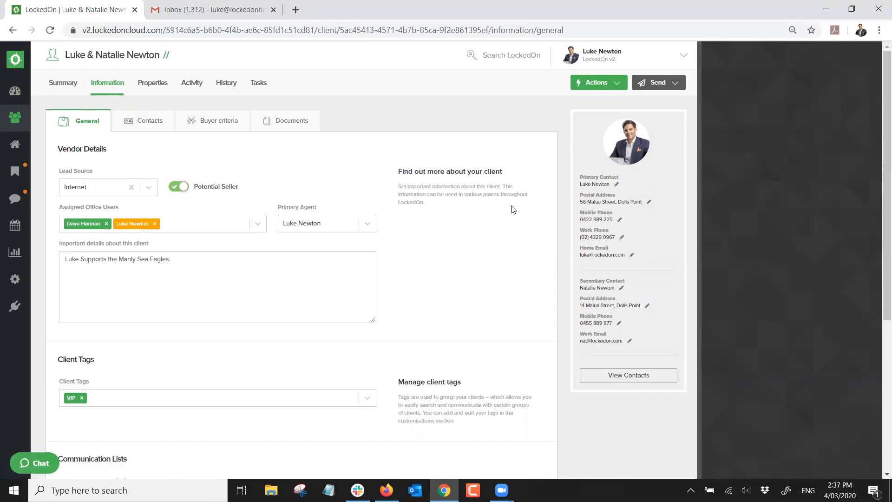
left_click(175, 188)
left_click(178, 189)
left_click(15, 91)
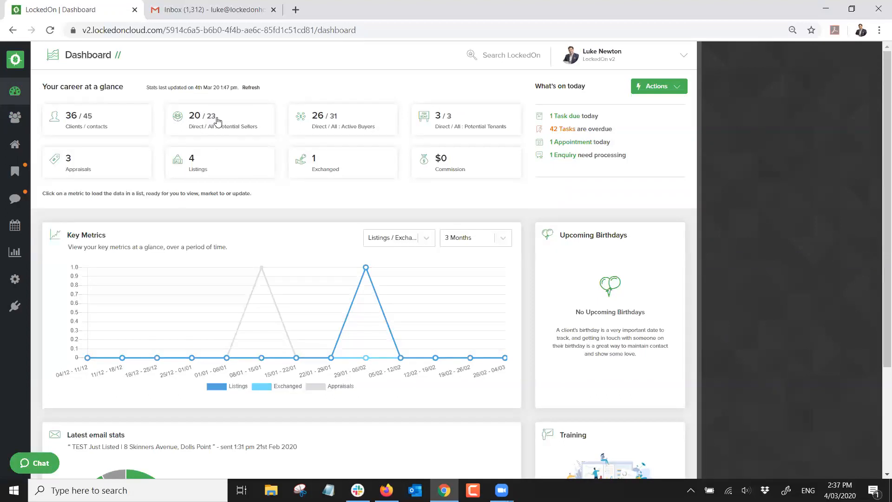
left_click(250, 88)
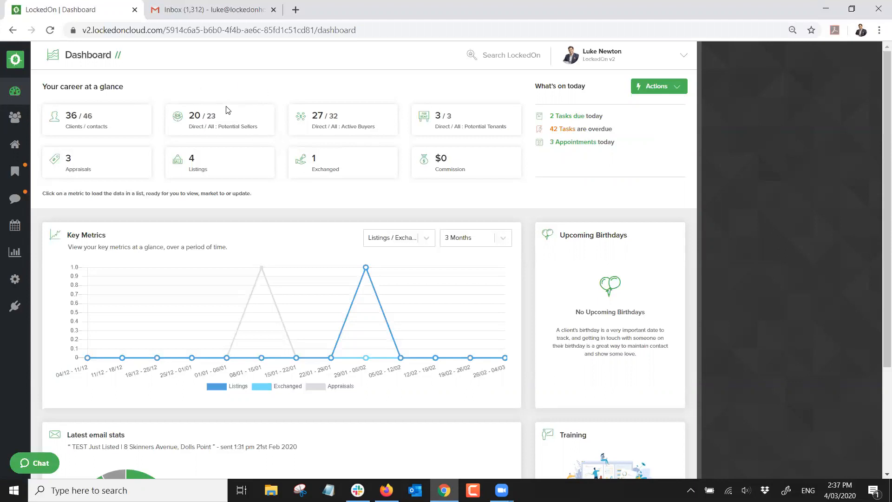
left_click(193, 118)
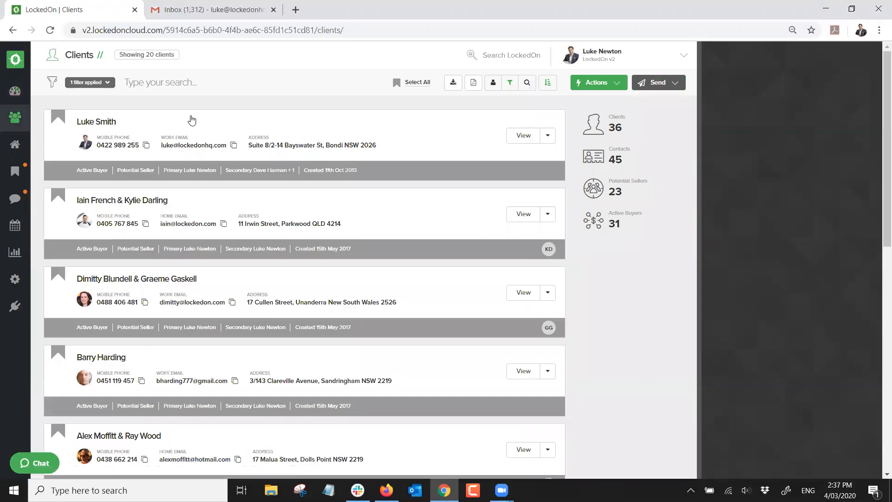
scroll(190, 122, "down", 1)
scroll(190, 123, "down", 15)
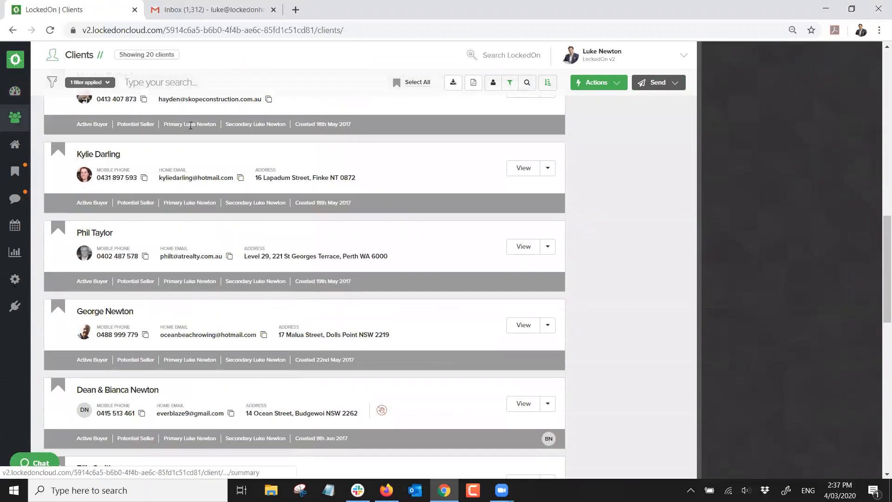
scroll(190, 140, "down", 8)
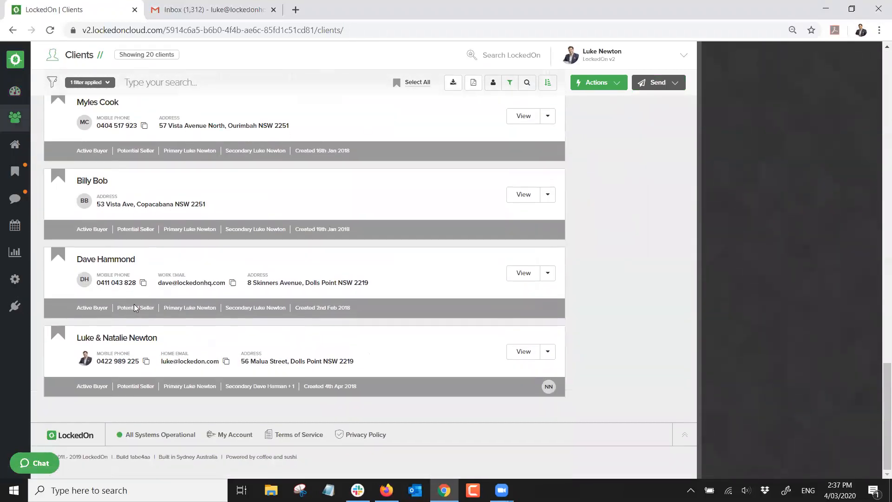
left_click(136, 338)
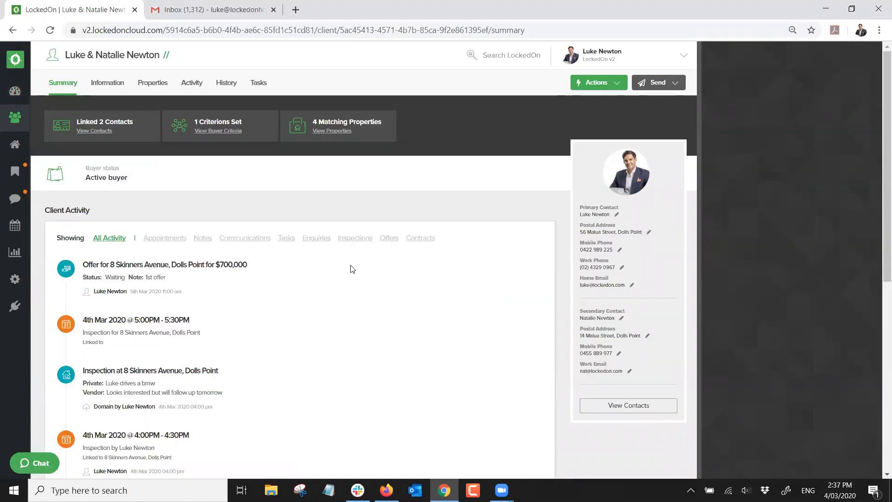
left_click(108, 84)
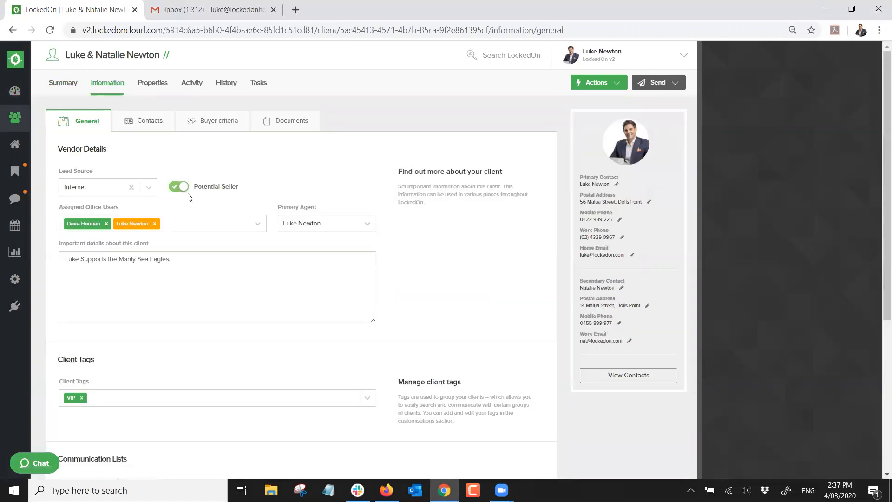
left_click(153, 85)
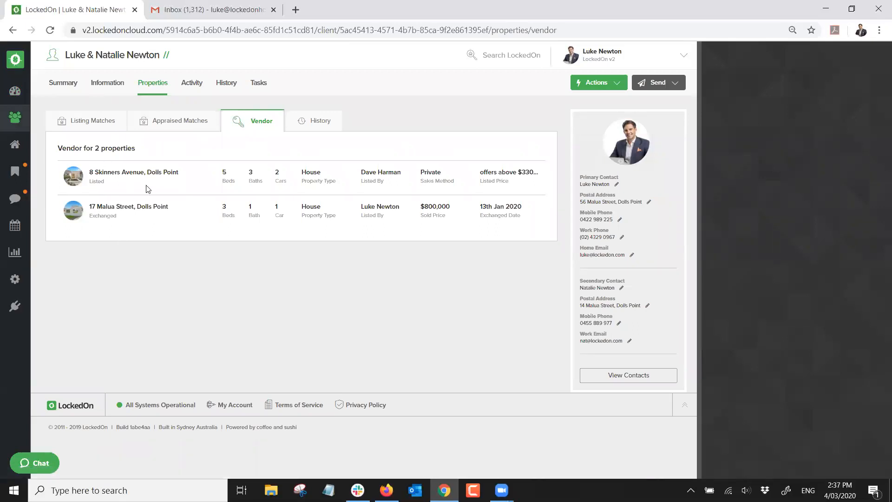
Highlight the Listed and Exchanged statuses of the client's two vendor properties
double_click(99, 182)
double_click(104, 215)
left_click(235, 150)
Show the client's Actions list, dismiss it, then bring it up again
left_click(593, 89)
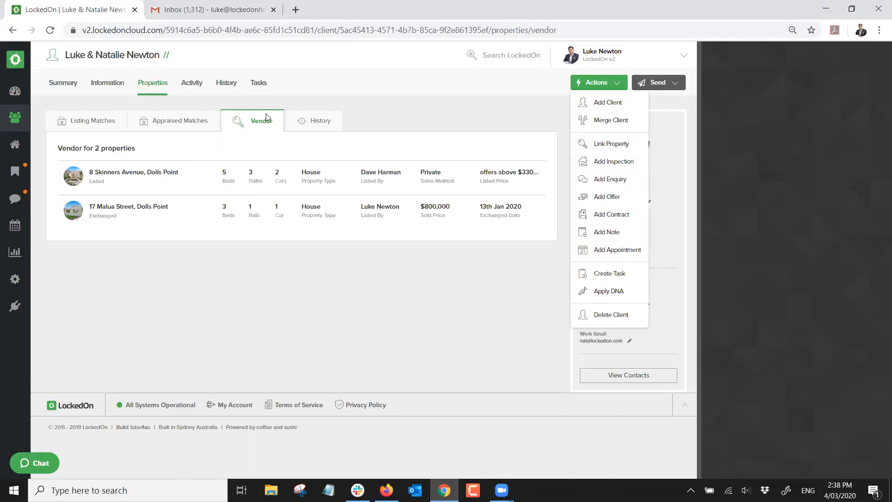
left_click(384, 110)
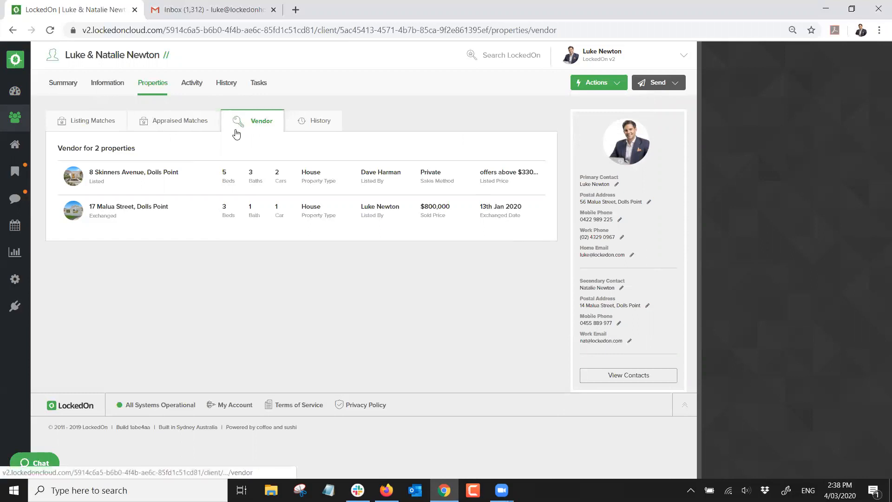
left_click(592, 88)
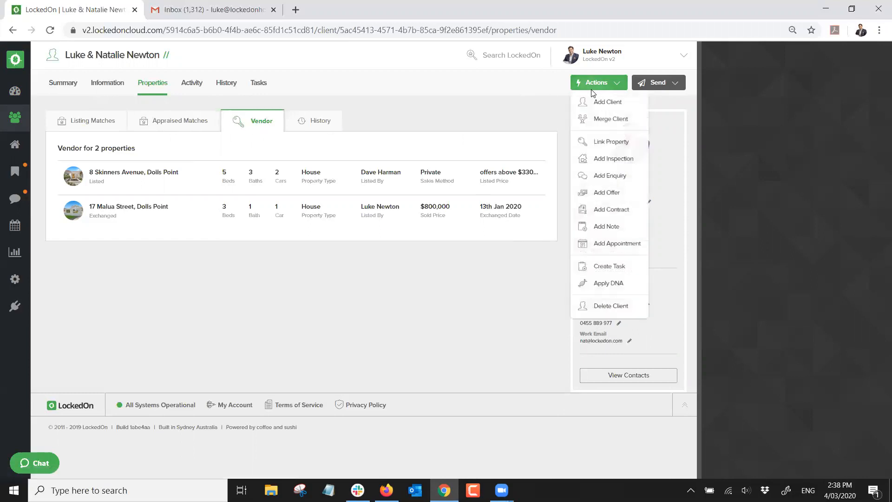
left_click(603, 147)
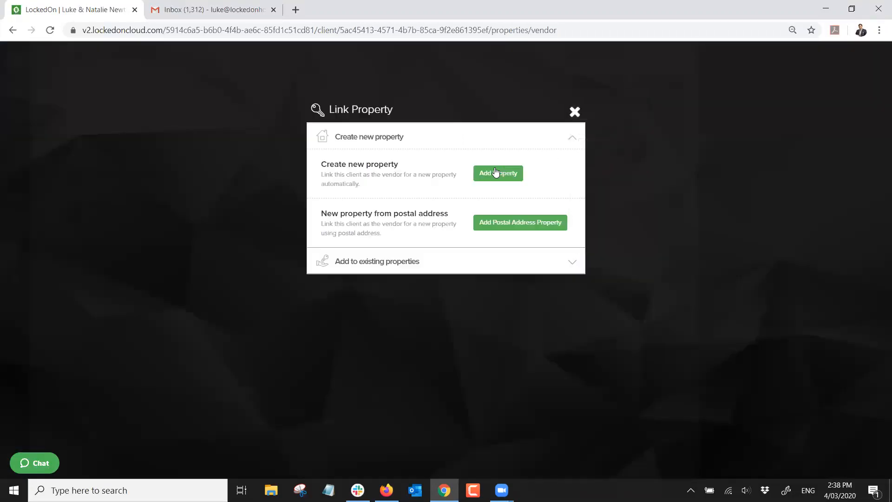
left_click(496, 173)
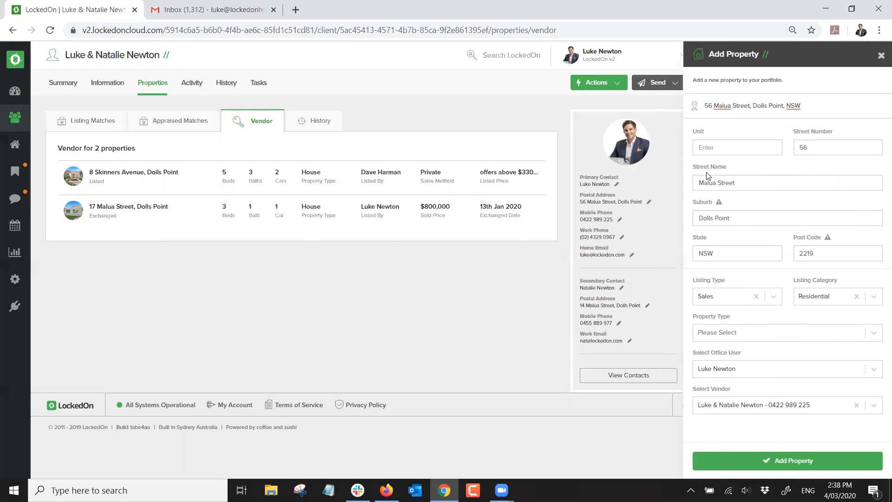
left_click_drag(814, 105, 663, 101)
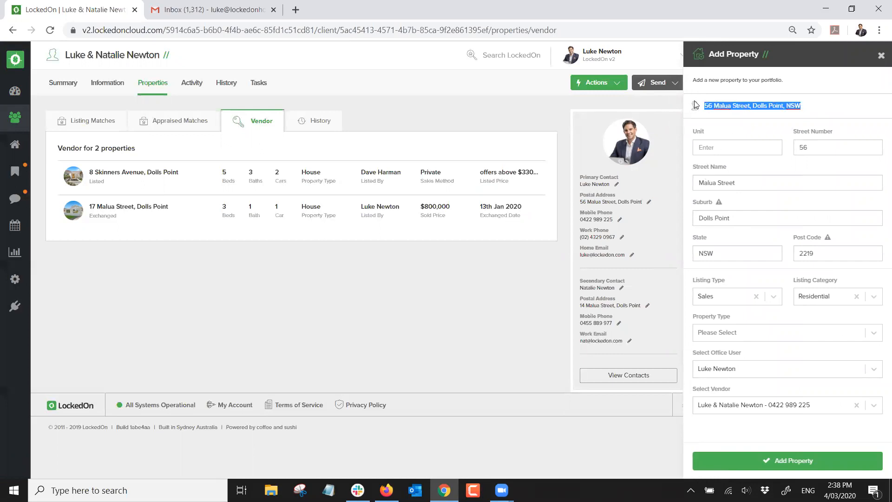
key("BackSpace")
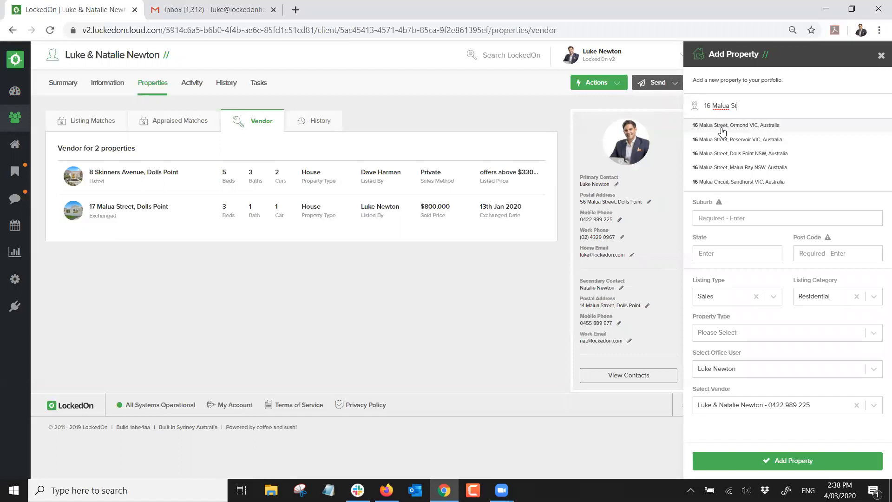
left_click(723, 153)
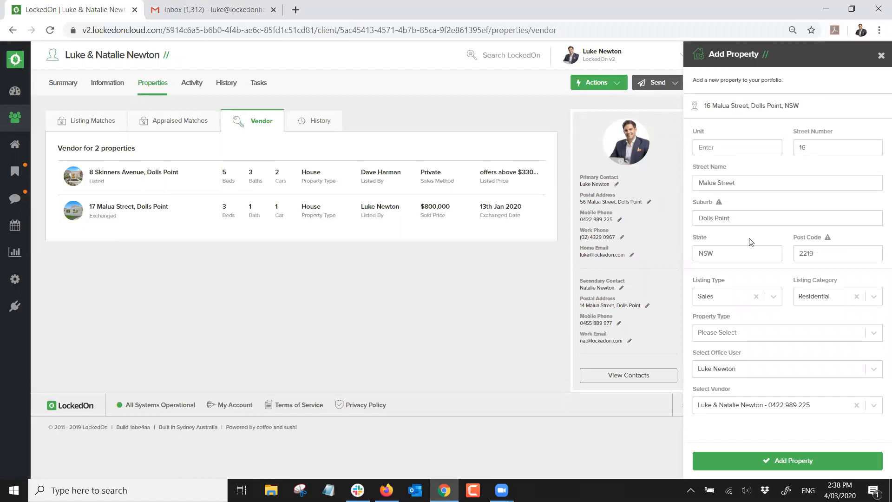
left_click(748, 332)
scroll(729, 362, "down", 5)
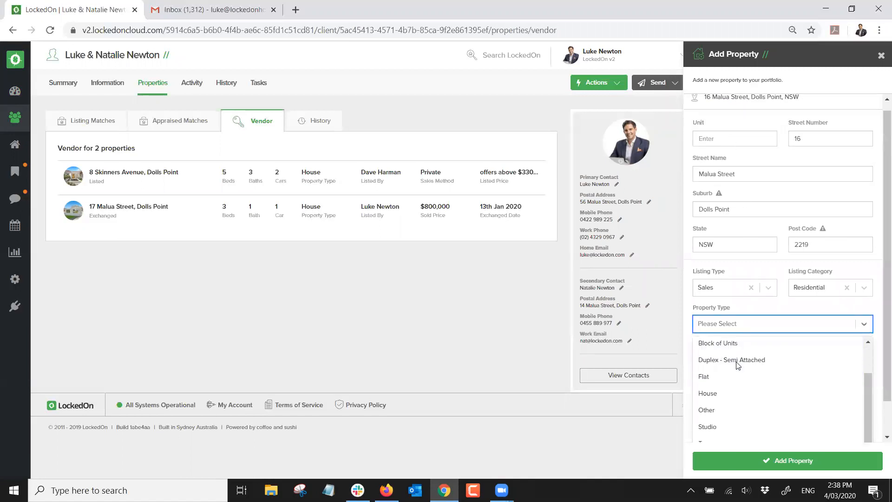
left_click(721, 351)
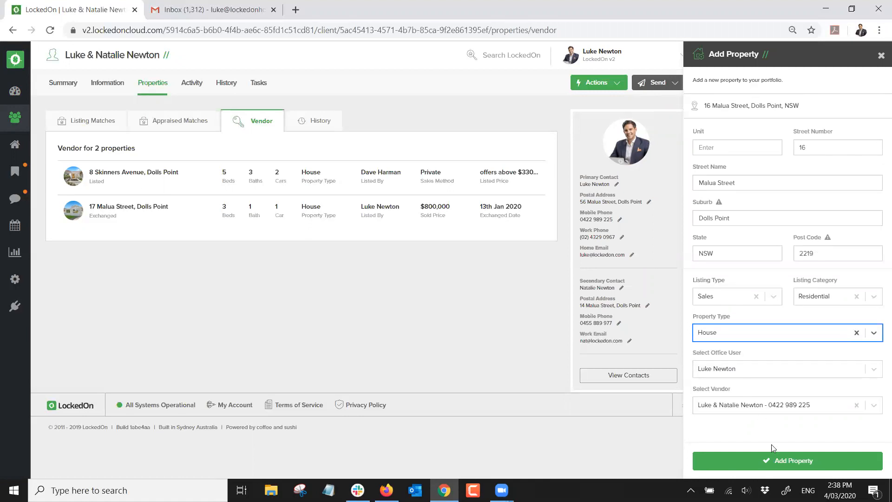
left_click(771, 463)
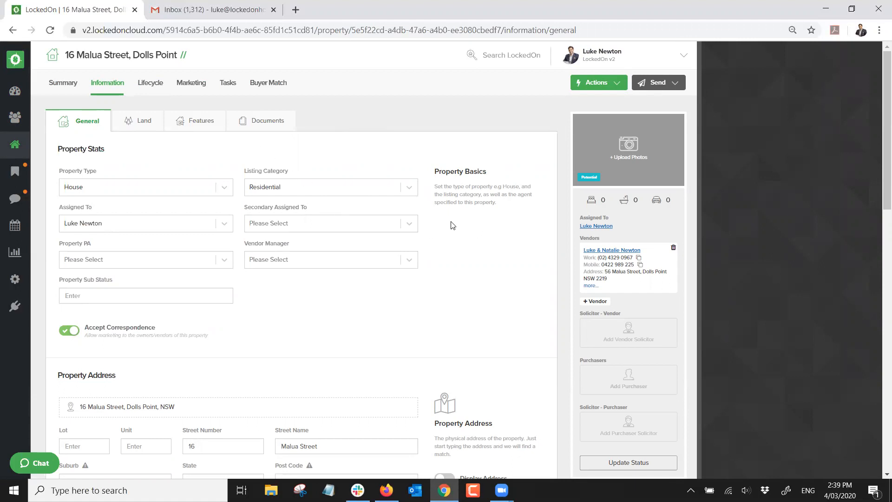
Increase the bedroom, bathroom and garage counts and enter 5000 for the property
scroll(159, 285, "down", 5)
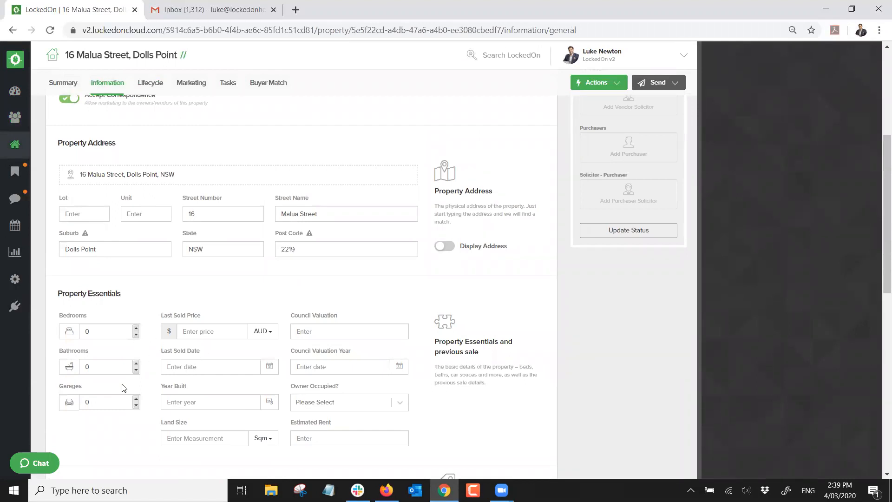
scroll(173, 386, "down", 1)
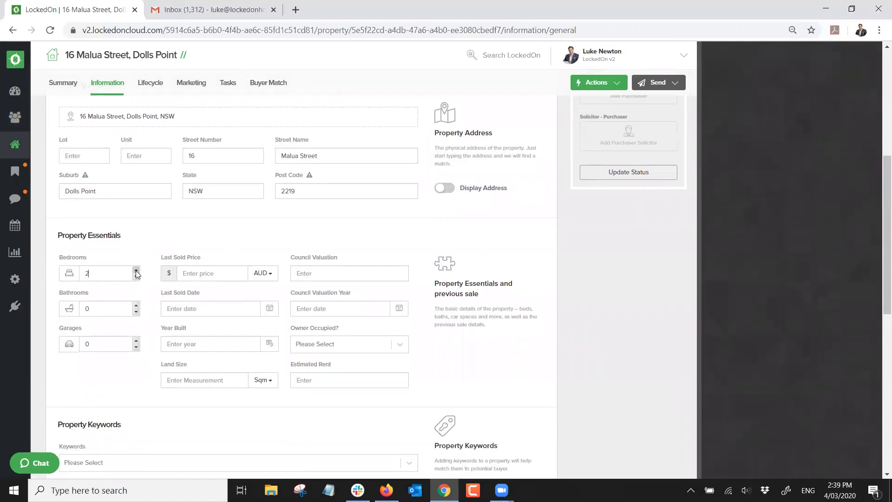
left_click(137, 305)
left_click(136, 306)
left_click(136, 340)
type("500000")
Set the last sold date to 7 October 2009 and save the general information
left_click(269, 308)
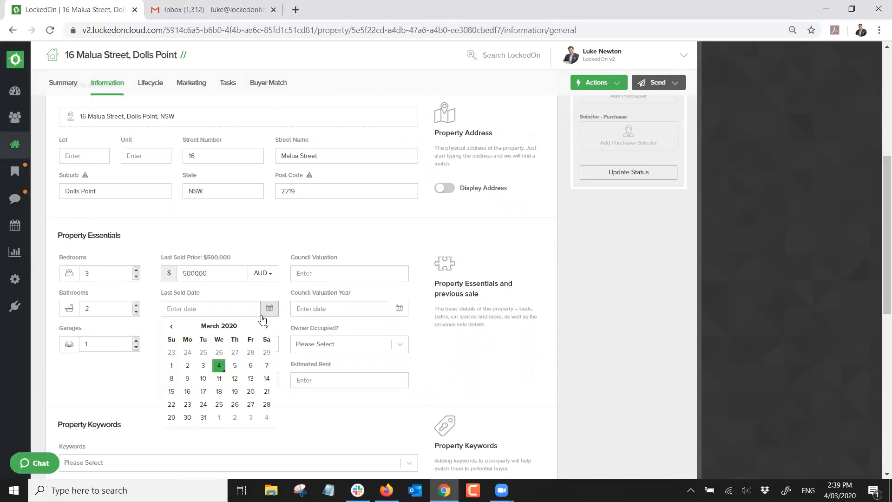
left_click(209, 327)
left_click(209, 327)
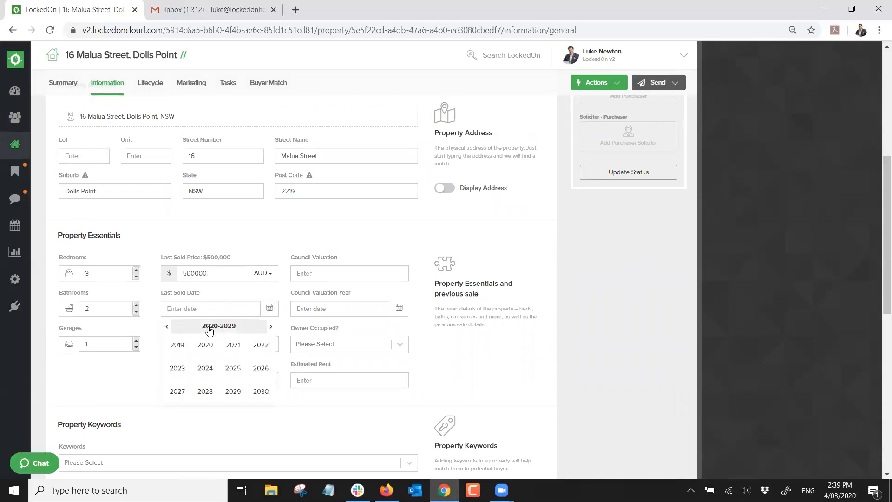
left_click(177, 344)
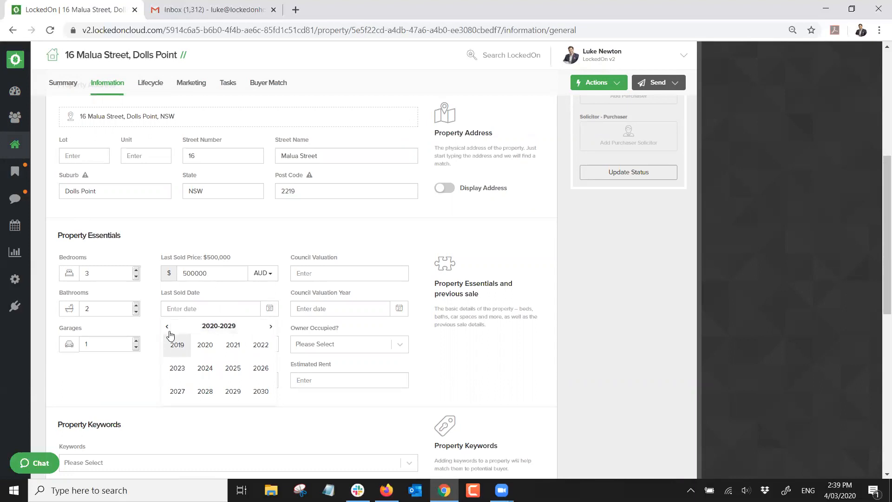
left_click(177, 344)
left_click(203, 391)
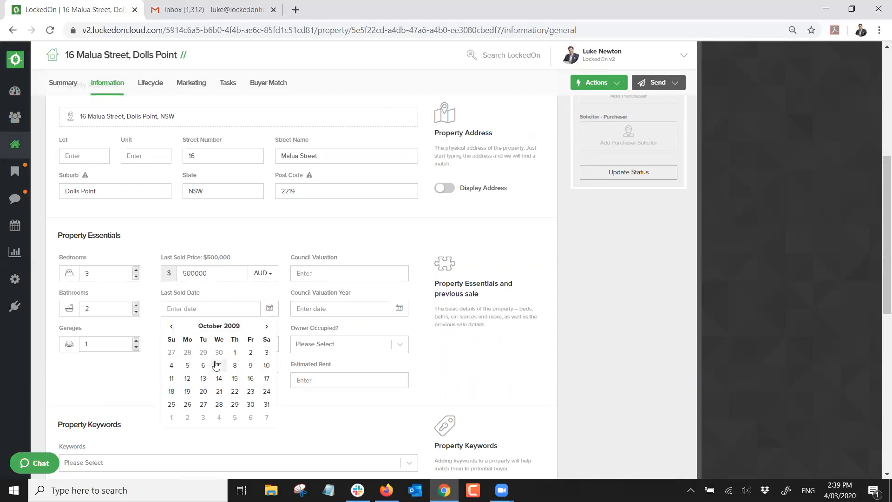
left_click(219, 365)
scroll(158, 365, "down", 8)
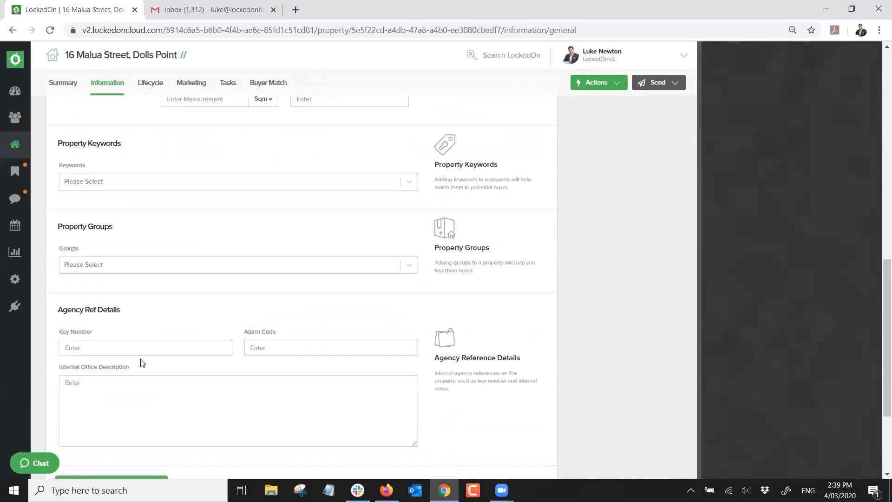
left_click(109, 343)
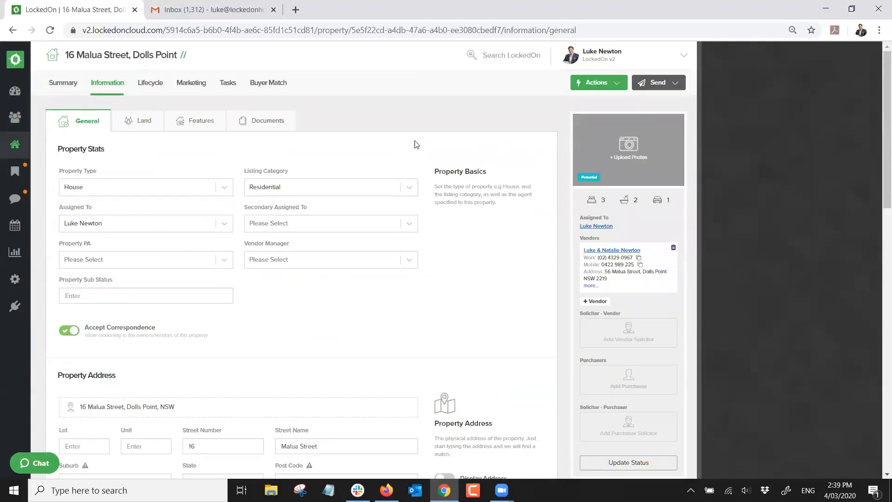
scroll(325, 316, "down", 3)
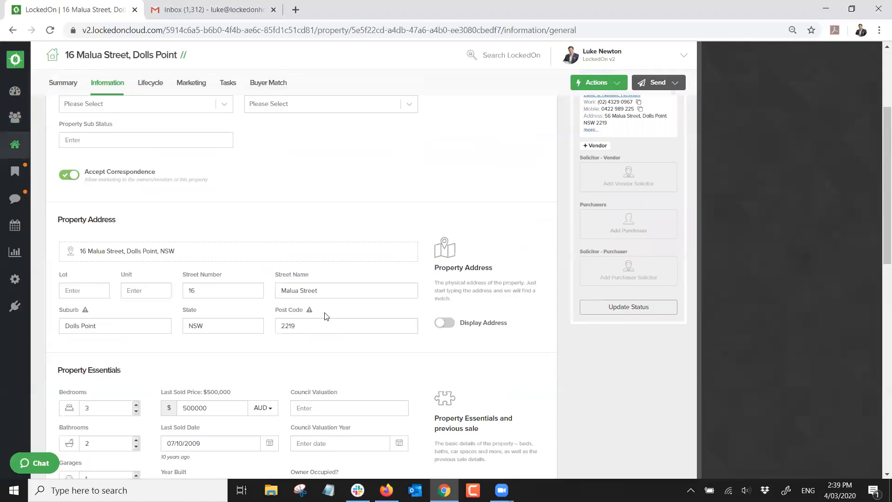
scroll(325, 317, "up", 3)
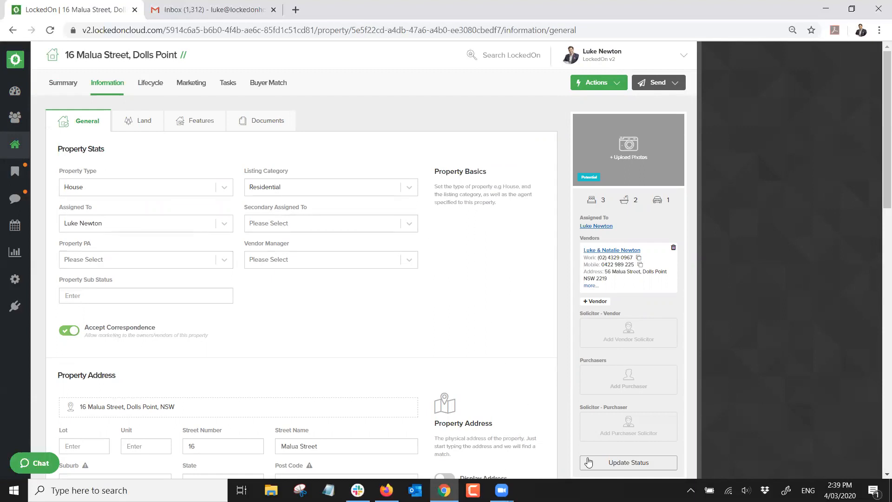
scroll(595, 134, "down", 2)
scroll(594, 134, "up", 2)
scroll(600, 170, "down", 1)
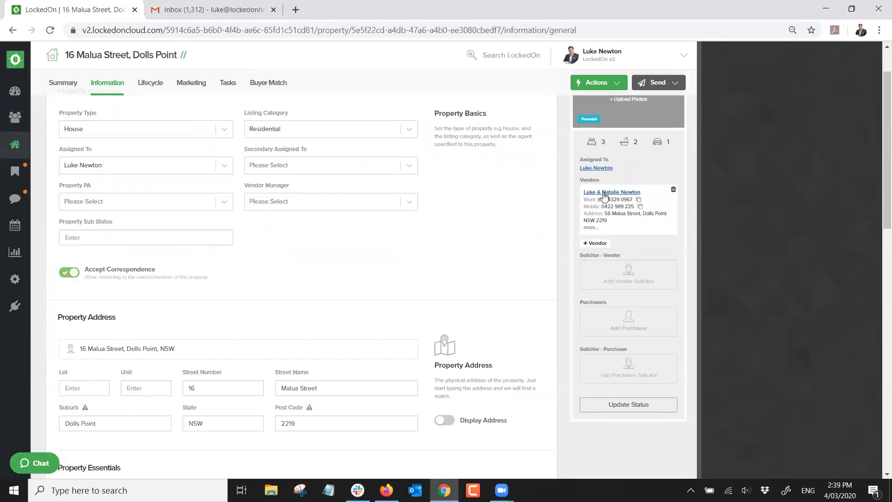
scroll(604, 200, "down", 1)
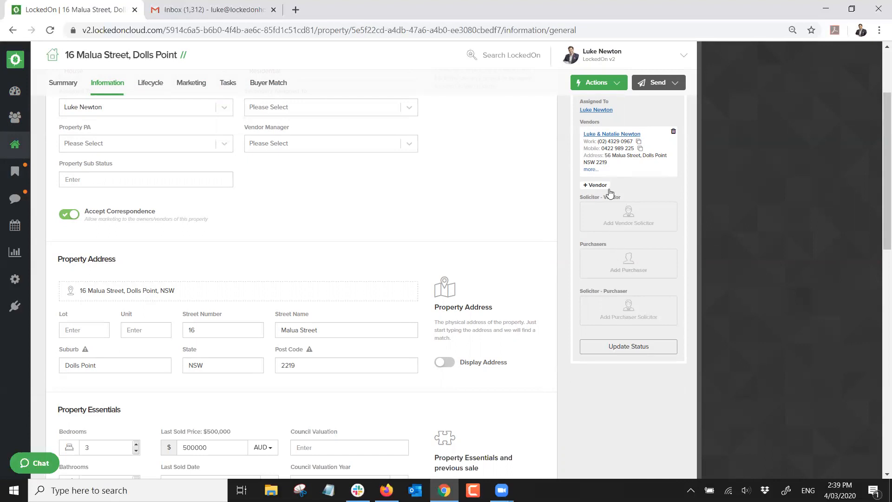
left_click(617, 352)
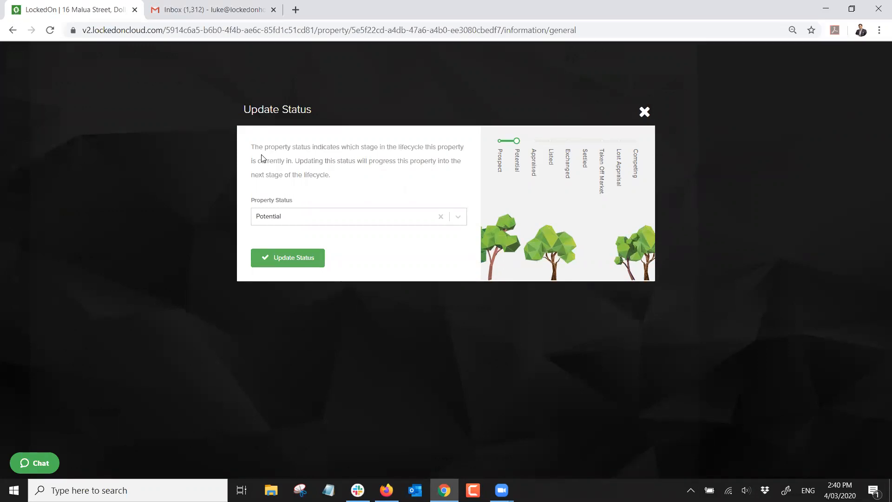
Preview the Appraised, Lost Appraisal, Listed, Exchanged and Settled property statuses
left_click(307, 217)
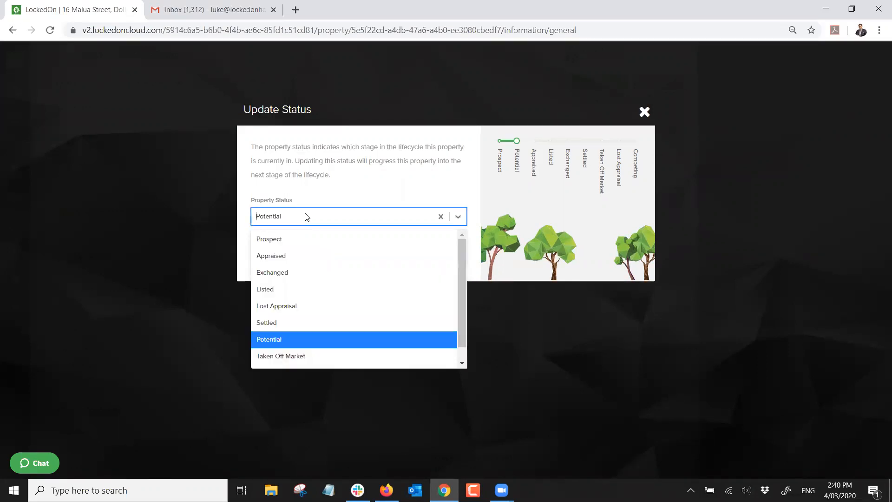
left_click(280, 257)
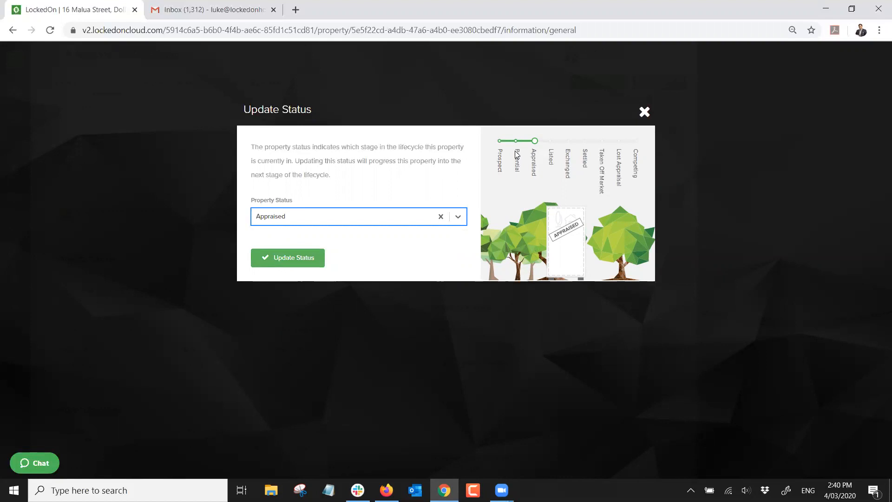
left_click(342, 220)
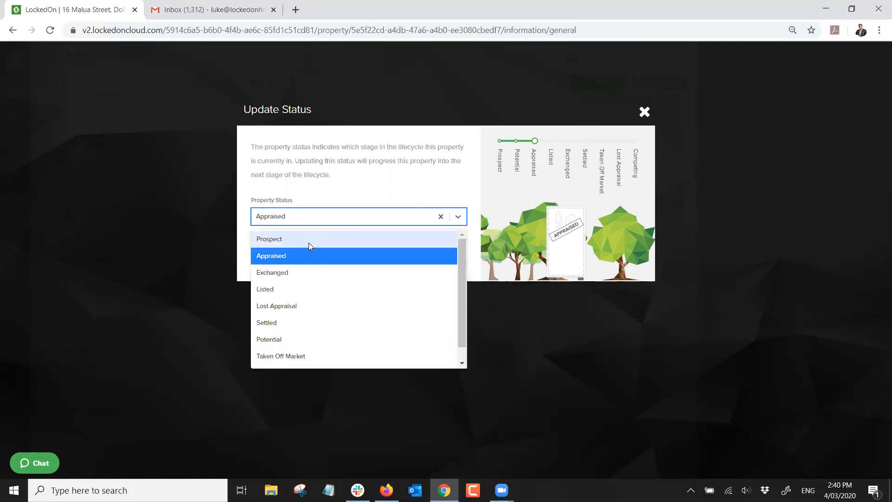
left_click(280, 308)
left_click(286, 216)
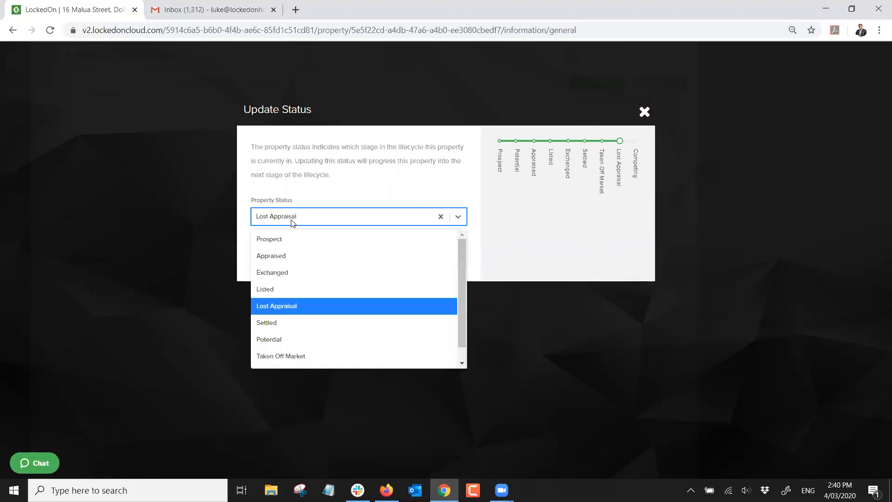
left_click(261, 288)
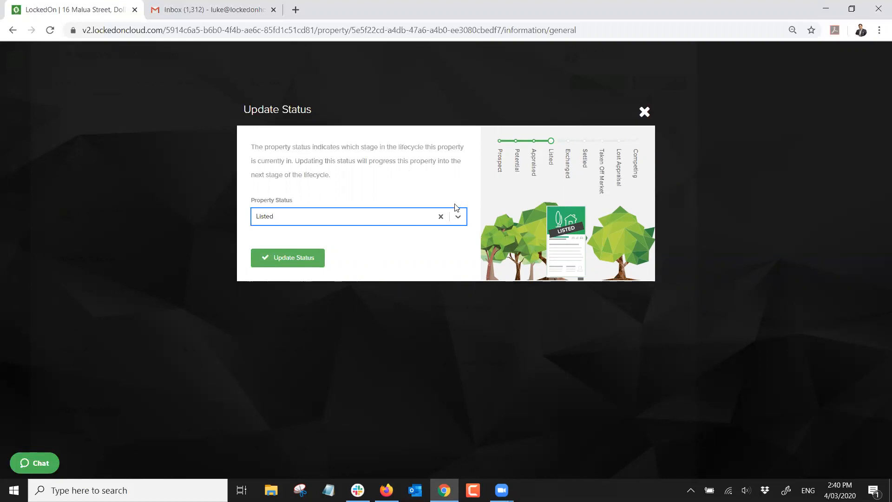
left_click(320, 222)
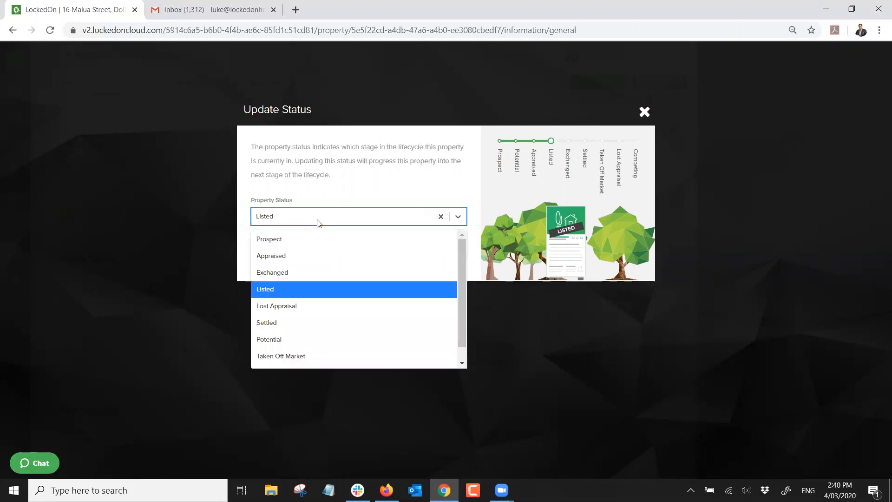
left_click(271, 272)
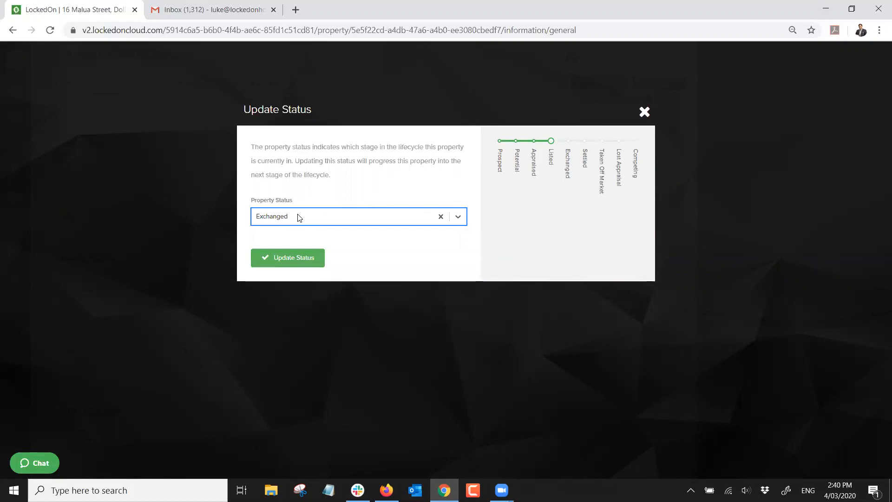
left_click(299, 218)
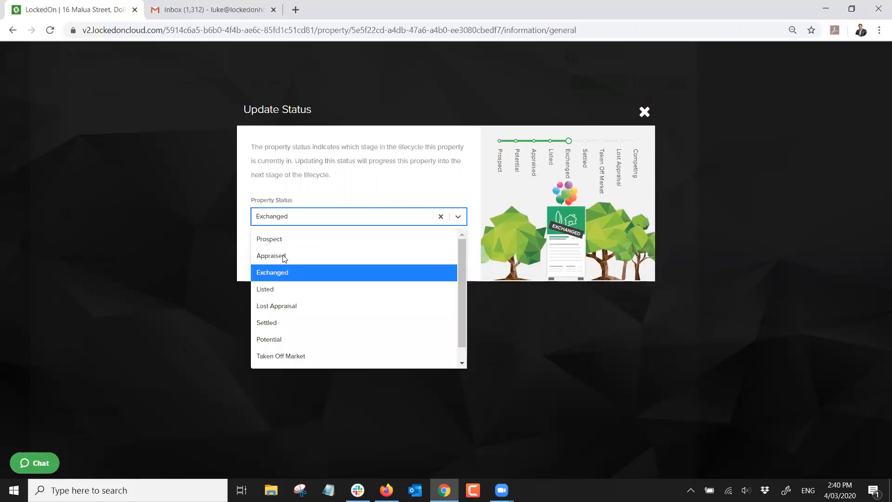
left_click(272, 321)
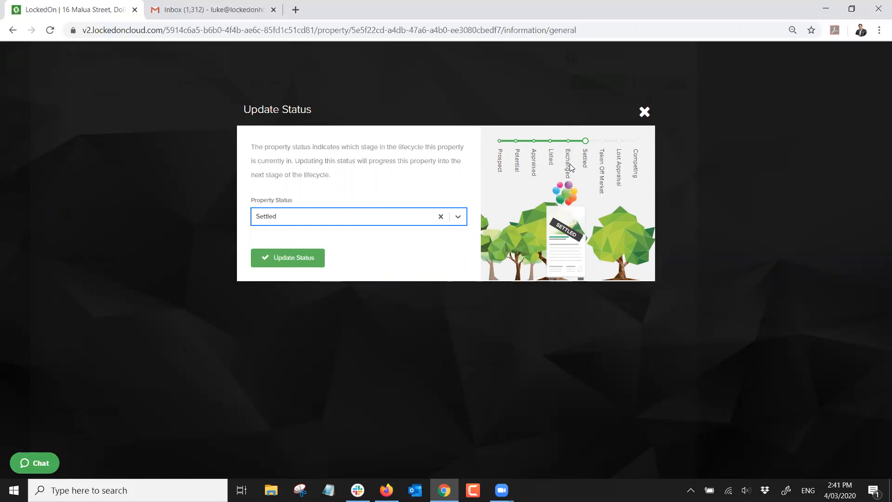
Set the status back to Potential and confirm the update
left_click(381, 221)
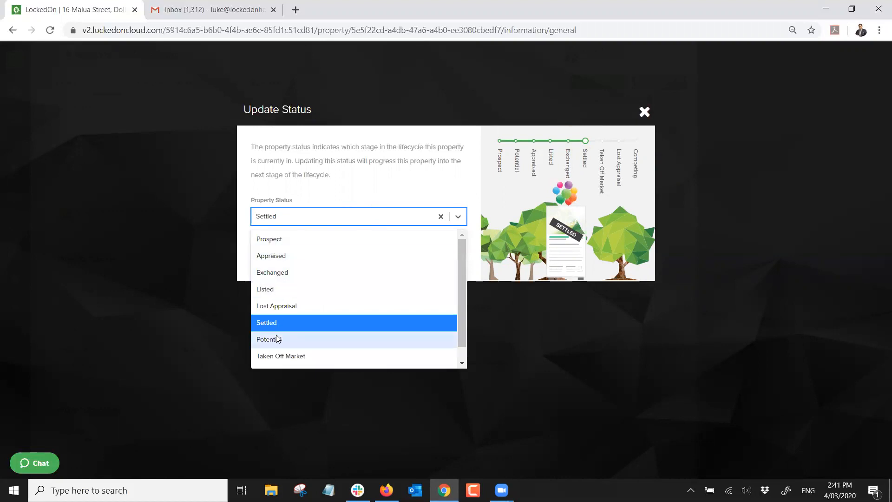
left_click(278, 339)
left_click(281, 257)
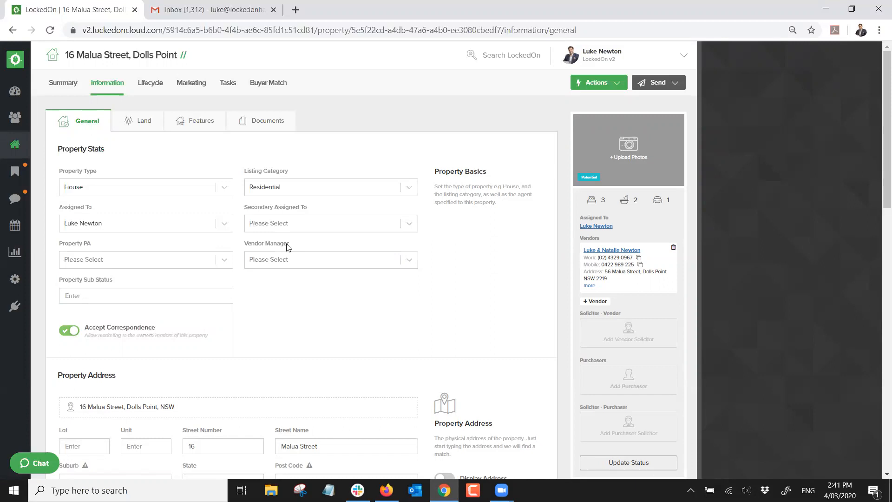
From the Engine Room's full DNA plan list, edit the 1. Potential Appraisals plan
left_click(14, 279)
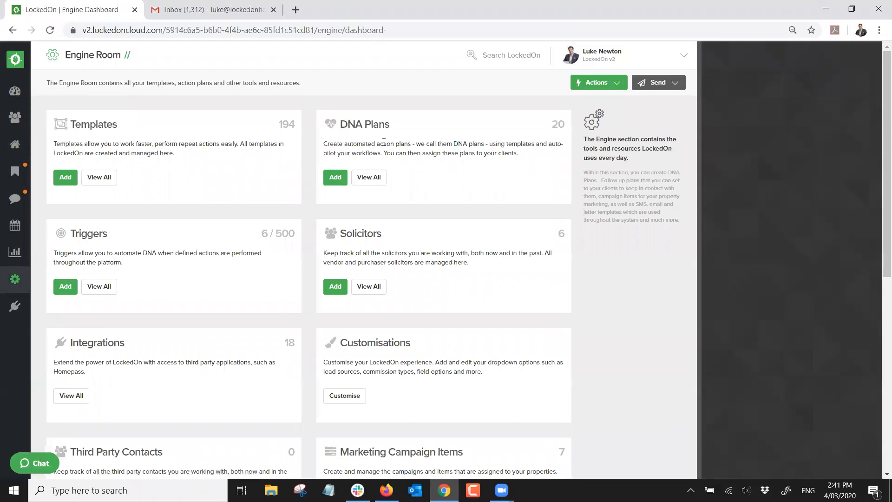
left_click(369, 177)
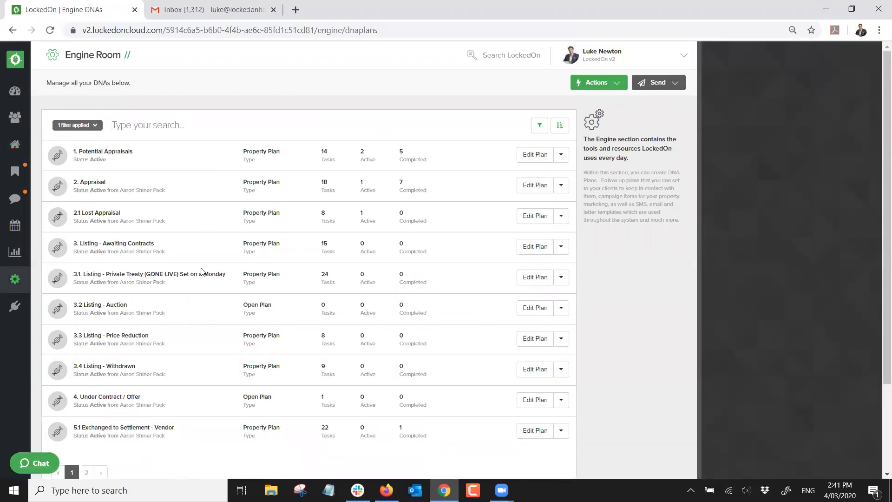
triple_click(91, 152)
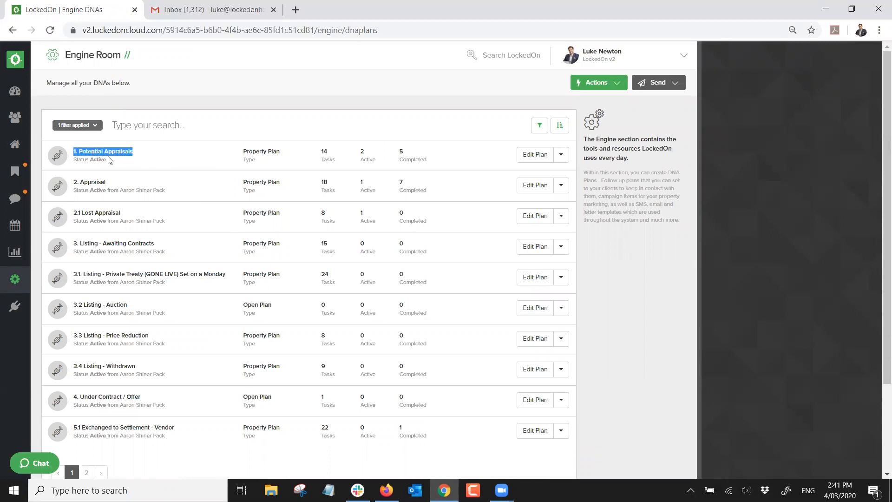
left_click(526, 157)
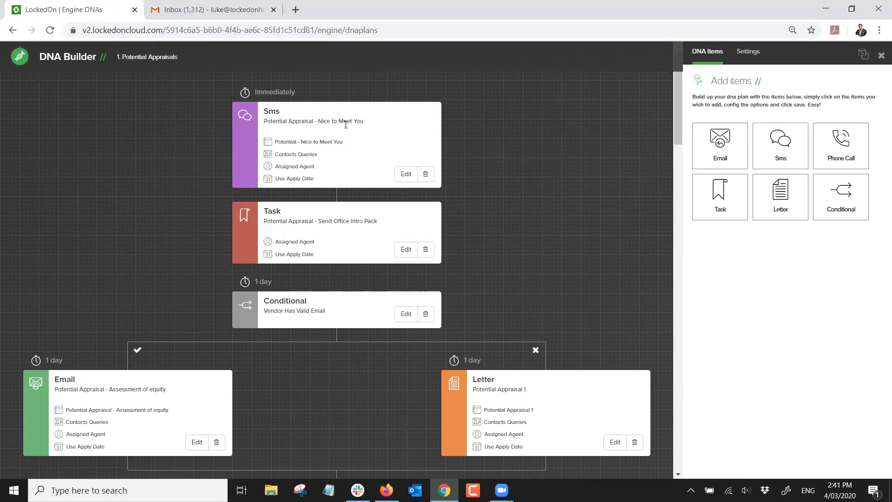
triple_click(297, 121)
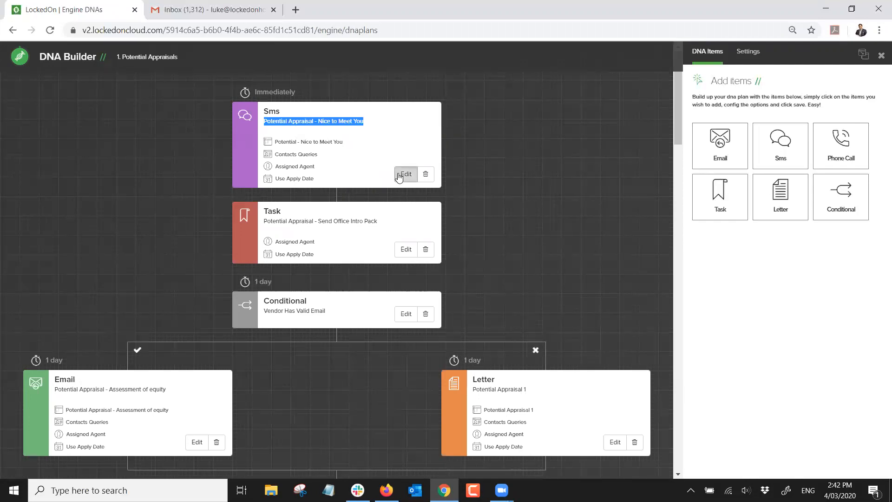
left_click(399, 175)
left_click(711, 214)
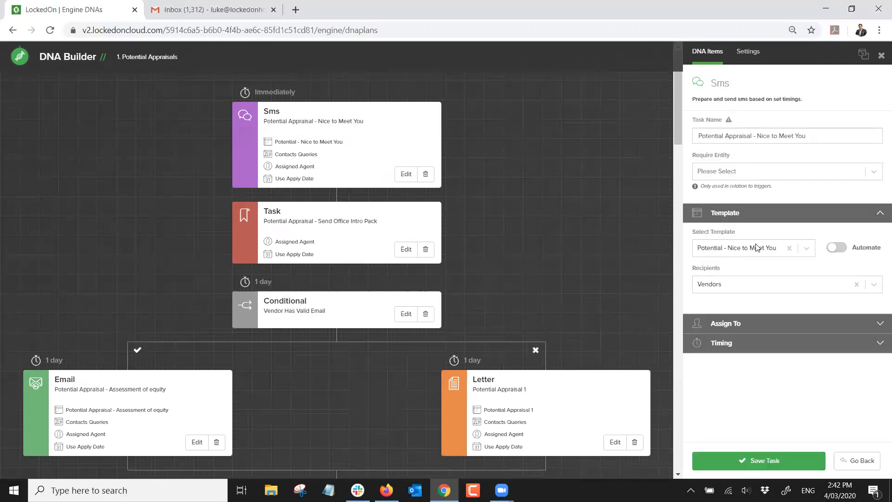
left_click(835, 247)
left_click(744, 461)
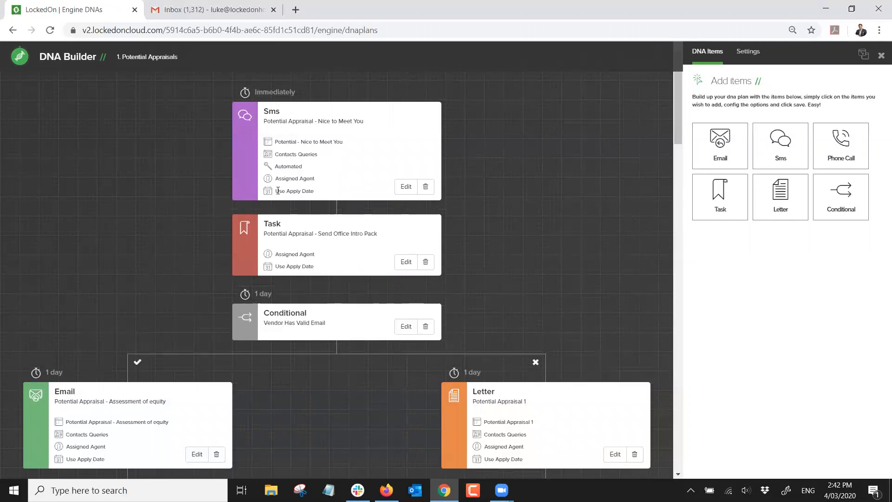
double_click(281, 166)
scroll(292, 179, "down", 1)
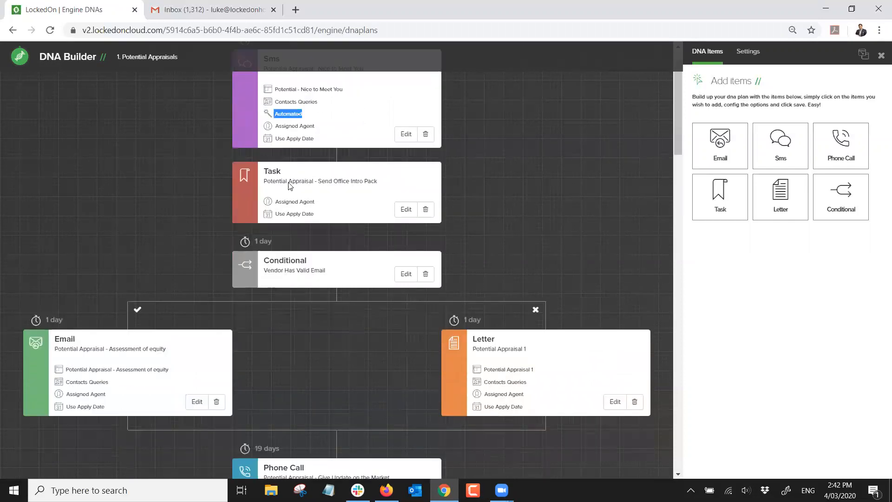
scroll(289, 186, "down", 1)
left_click(197, 337)
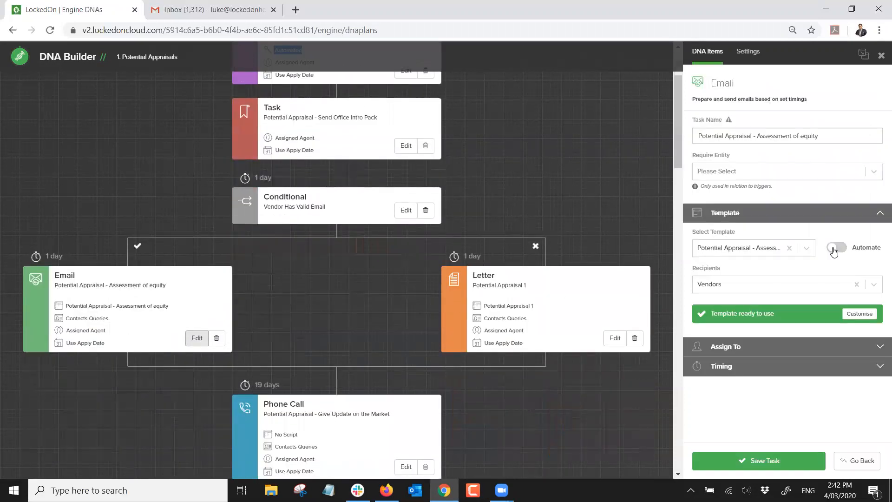
left_click(835, 250)
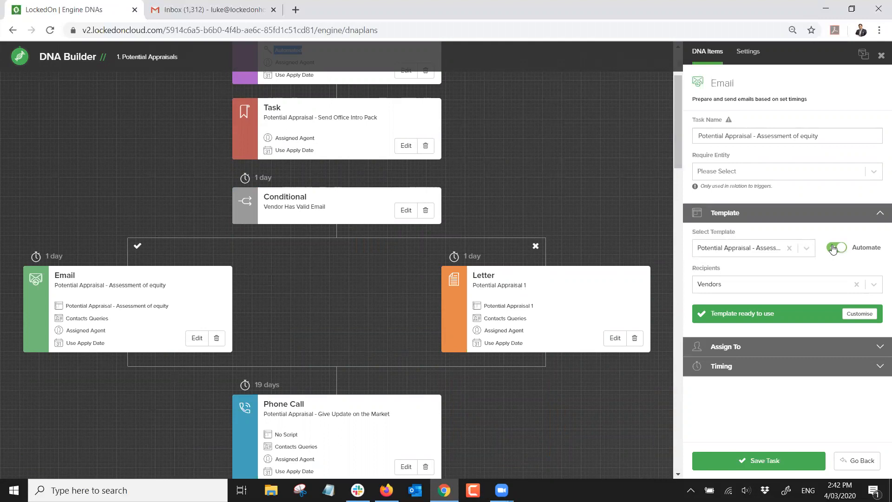
scroll(247, 250, "up", 3)
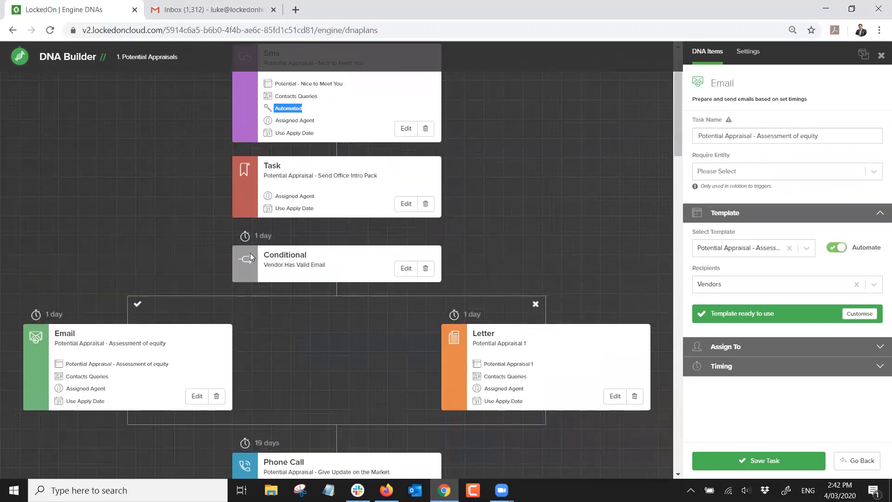
scroll(327, 202, "down", 1)
left_click(770, 461)
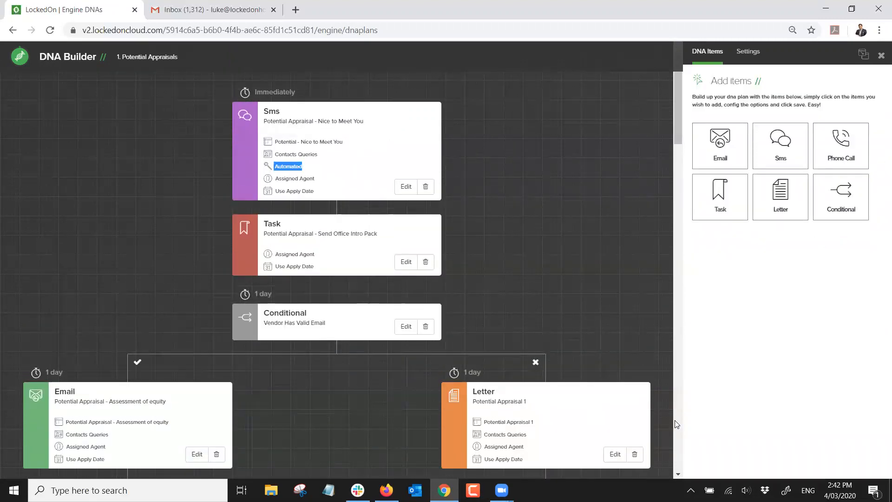
left_click(481, 189)
scroll(372, 179, "down", 1)
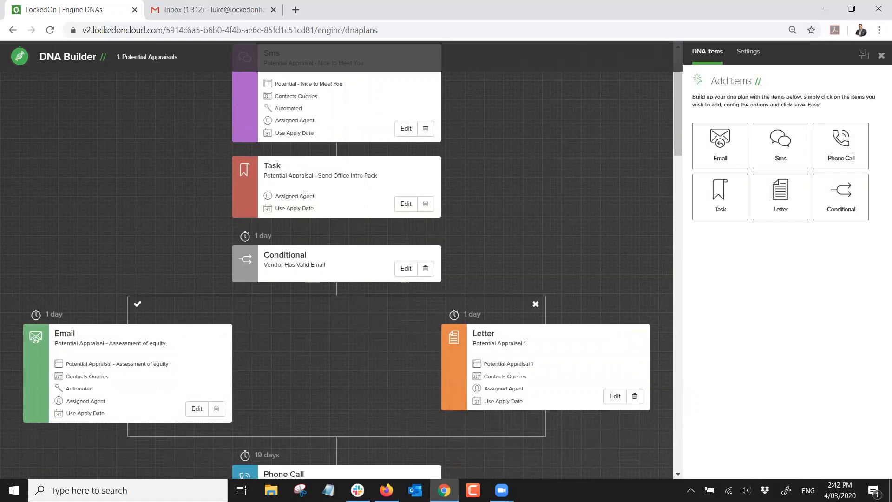
scroll(304, 194, "down", 1)
double_click(284, 198)
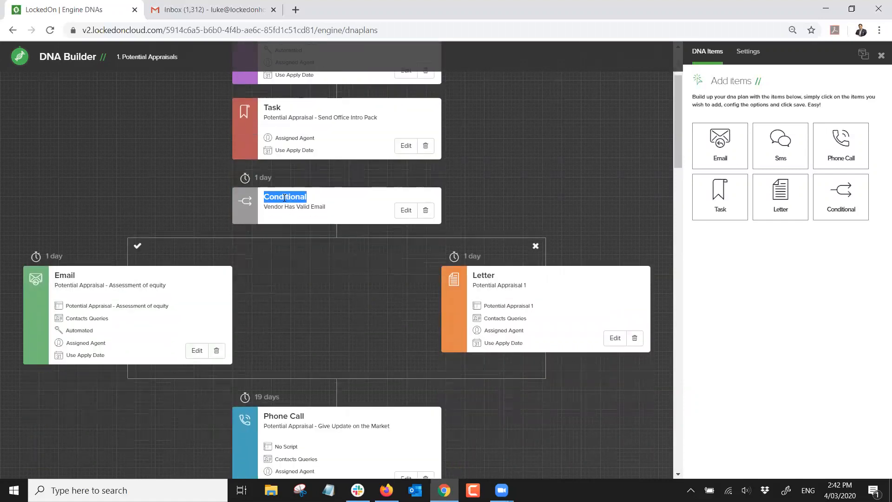
left_click_drag(311, 207, 331, 212)
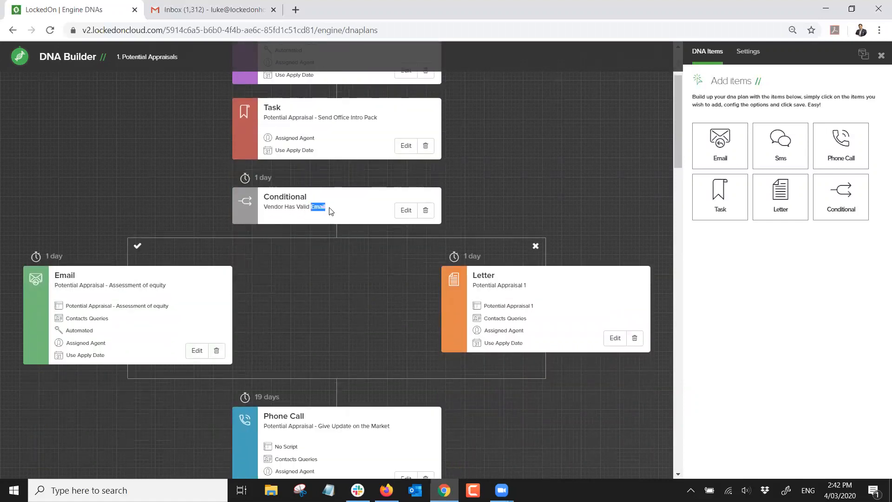
left_click(331, 212)
scroll(326, 305, "down", 3)
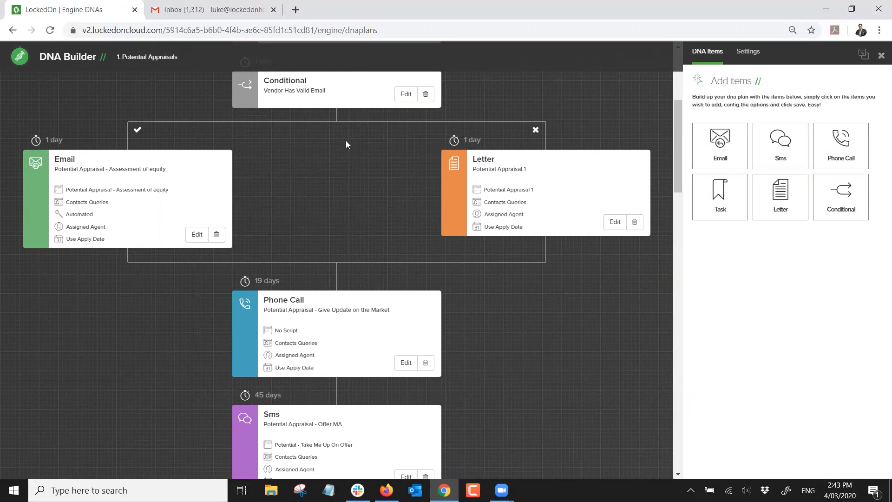
scroll(346, 141, "down", 4)
scroll(346, 149, "down", 1)
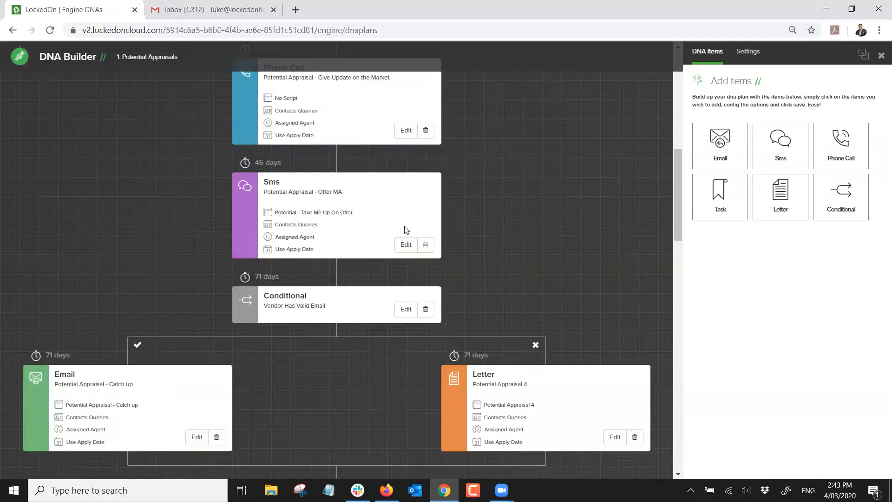
scroll(408, 233, "down", 2)
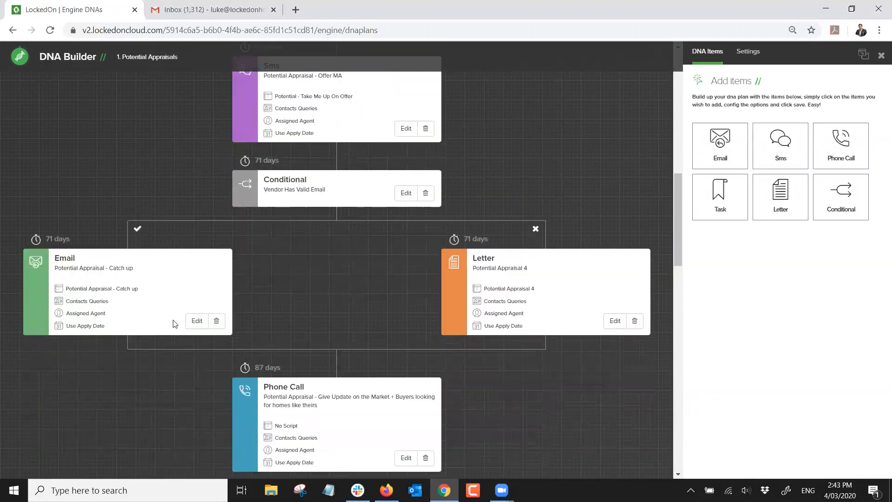
scroll(332, 180, "down", 1)
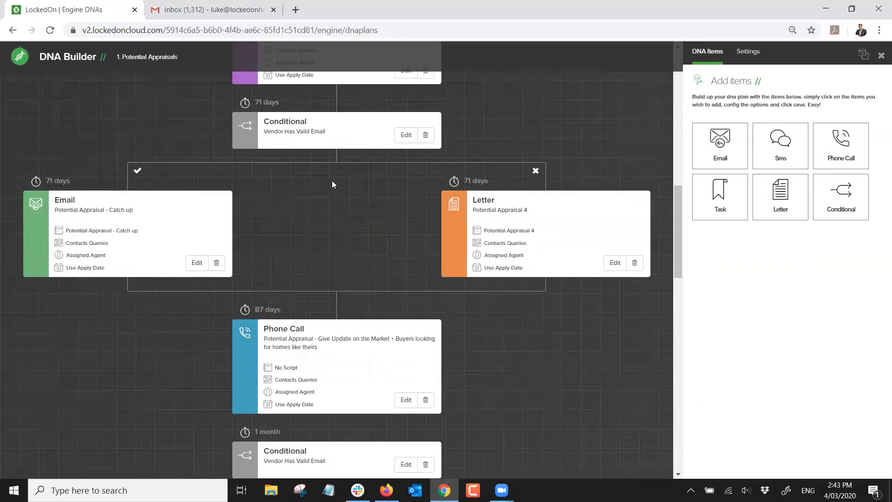
scroll(348, 167, "down", 3)
scroll(349, 167, "down", 8)
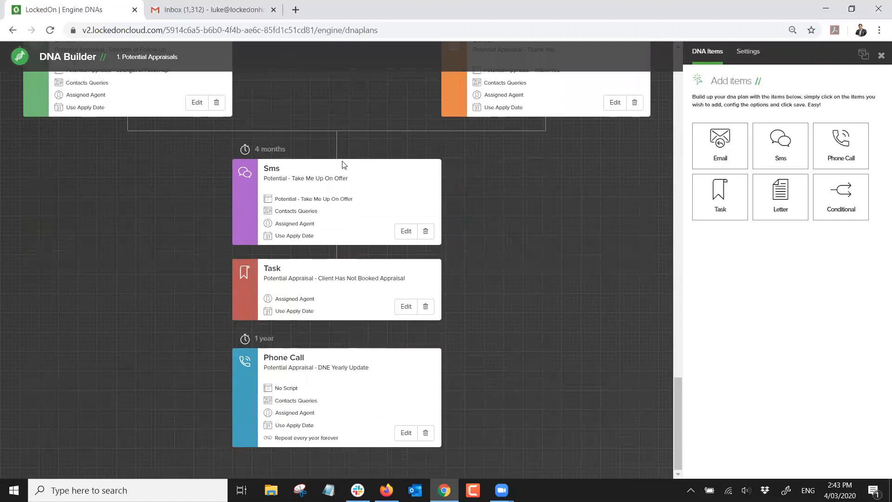
triple_click(286, 440)
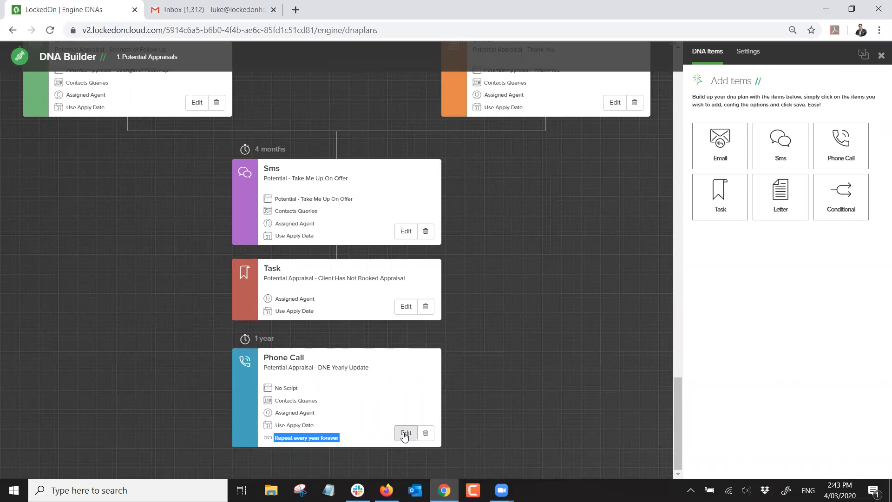
left_click(405, 434)
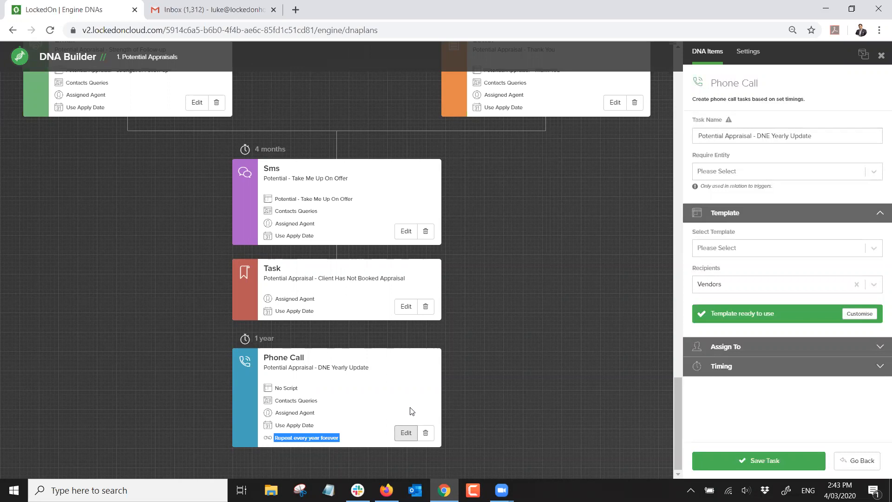
left_click(733, 367)
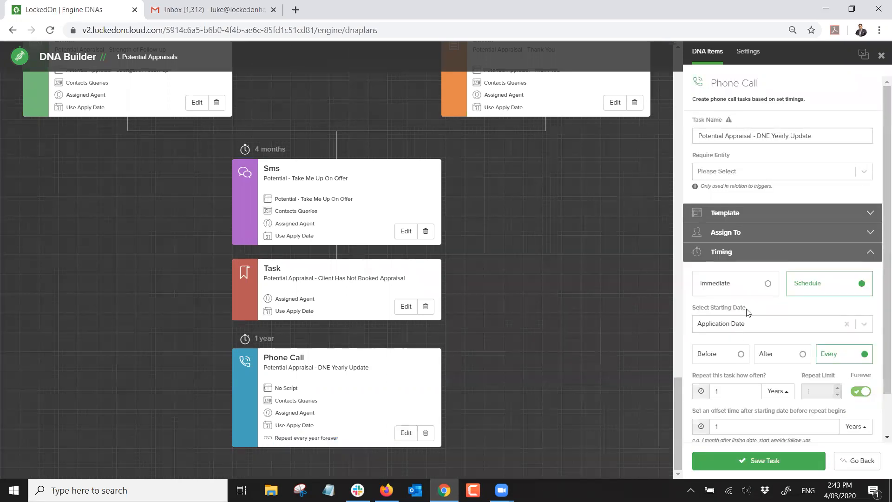
scroll(748, 311, "down", 1)
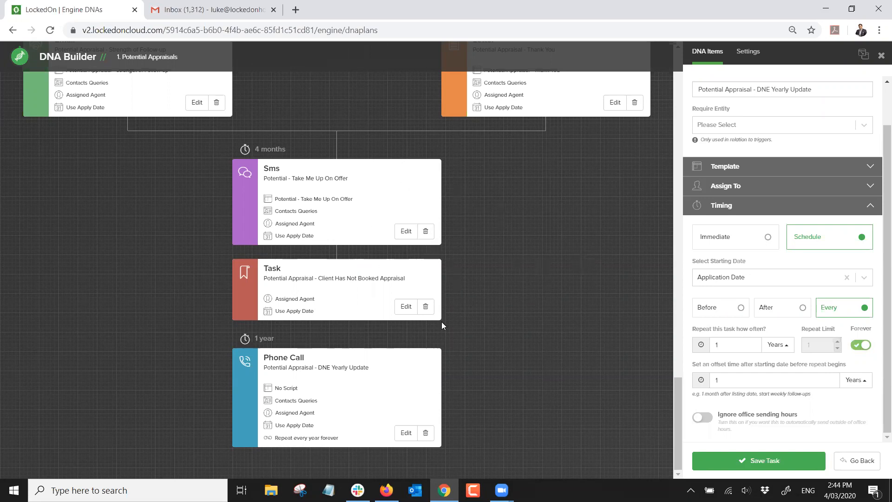
left_click(835, 463)
scroll(378, 293, "up", 10)
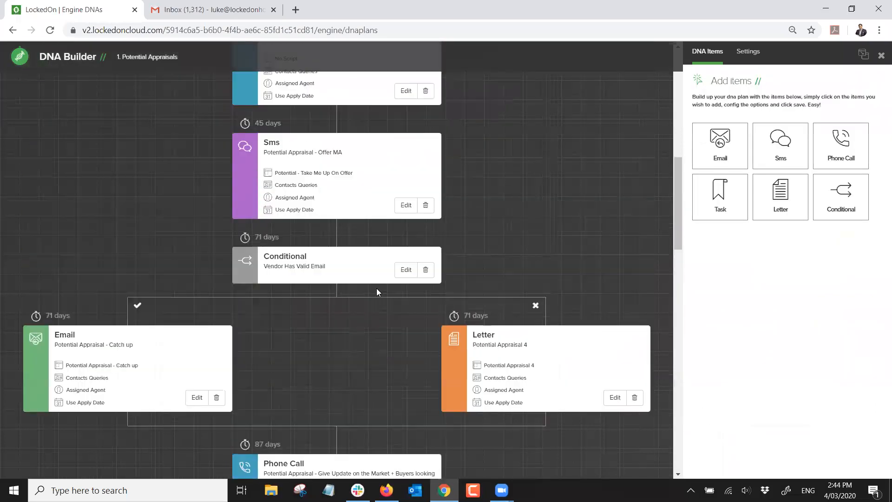
Close the Potential Appraisals builder and open the 2. Appraisal plan
scroll(363, 242, "up", 2)
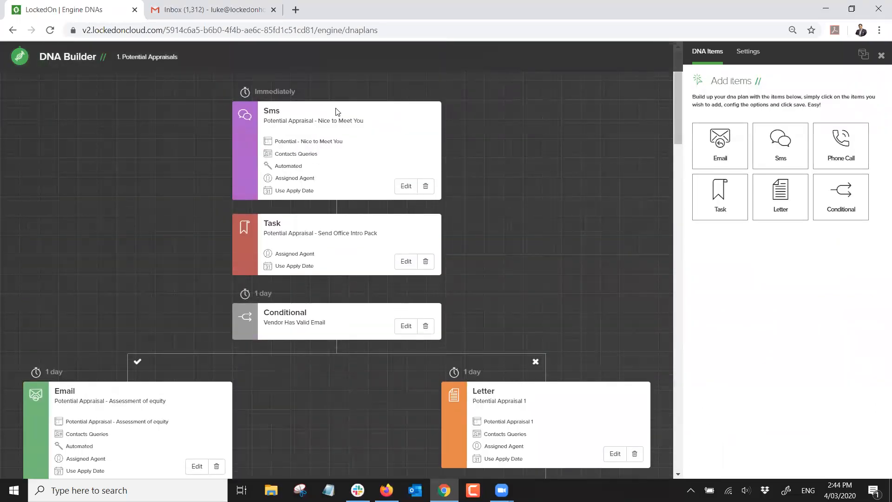
scroll(321, 149, "down", 4)
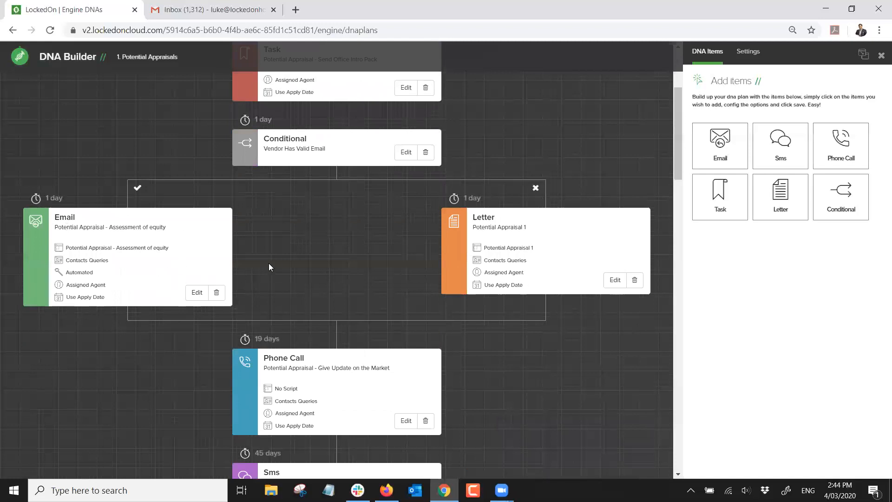
left_click(882, 56)
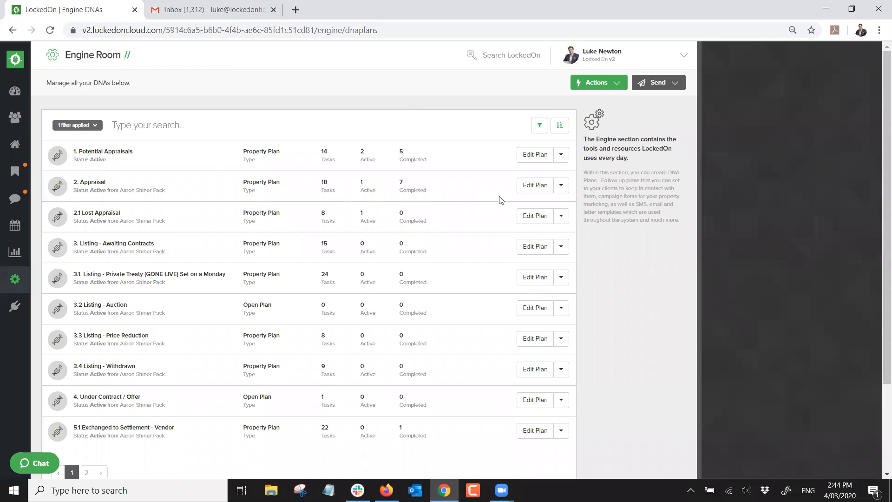
left_click(535, 185)
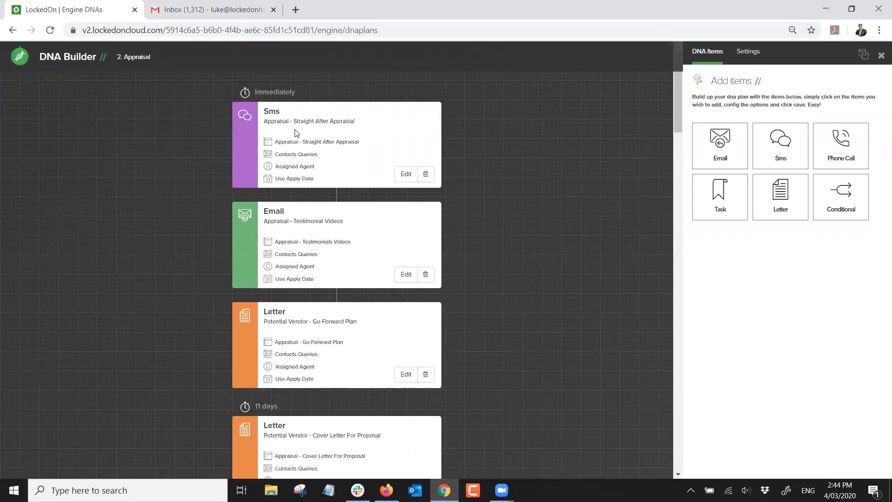
Automate the Straight After Appraisal sms and the Testimonial Videos email tasks
left_click(405, 175)
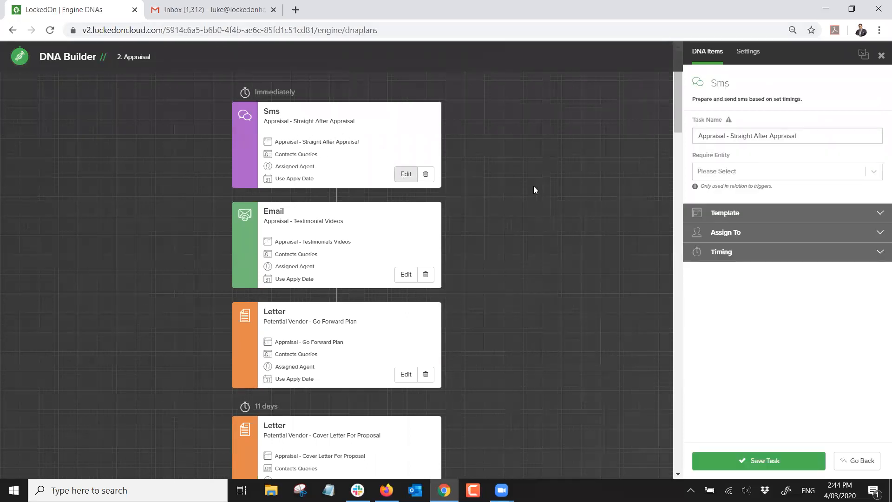
left_click(709, 215)
left_click(832, 247)
left_click(769, 456)
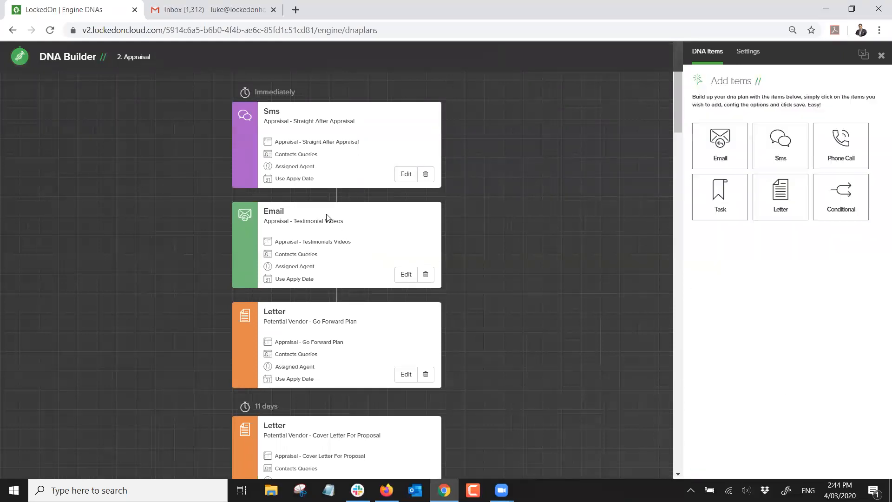
left_click(404, 275)
left_click(756, 458)
Review the updated Appraisal plan and close its builder
scroll(407, 251, "down", 5)
scroll(406, 249, "up", 5)
scroll(321, 177, "down", 20)
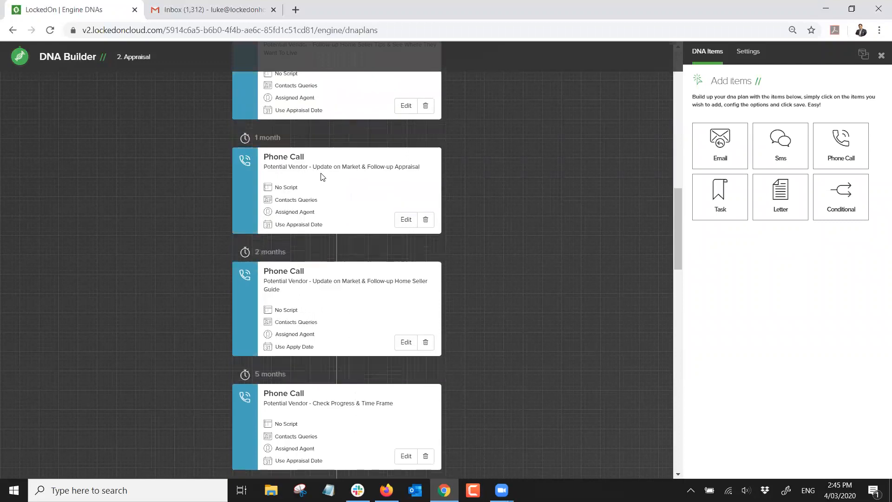
scroll(322, 175, "down", 6)
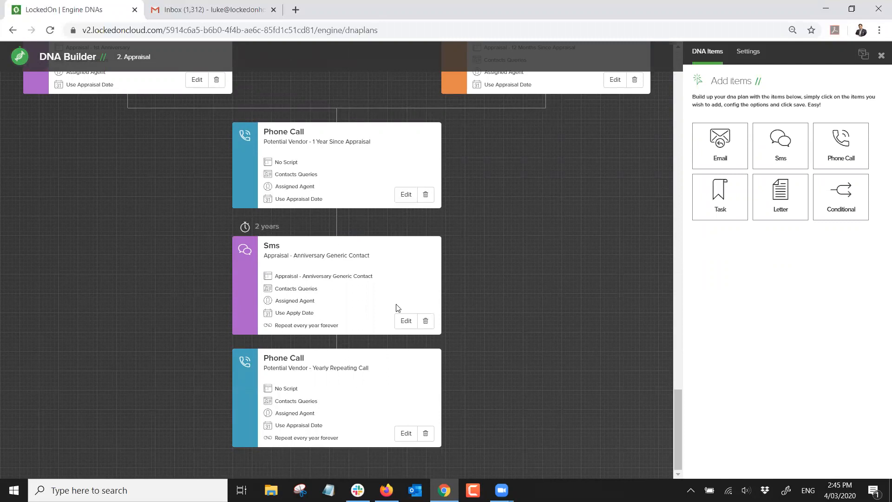
scroll(396, 307, "up", 6)
scroll(398, 288, "down", 3)
scroll(400, 290, "up", 10)
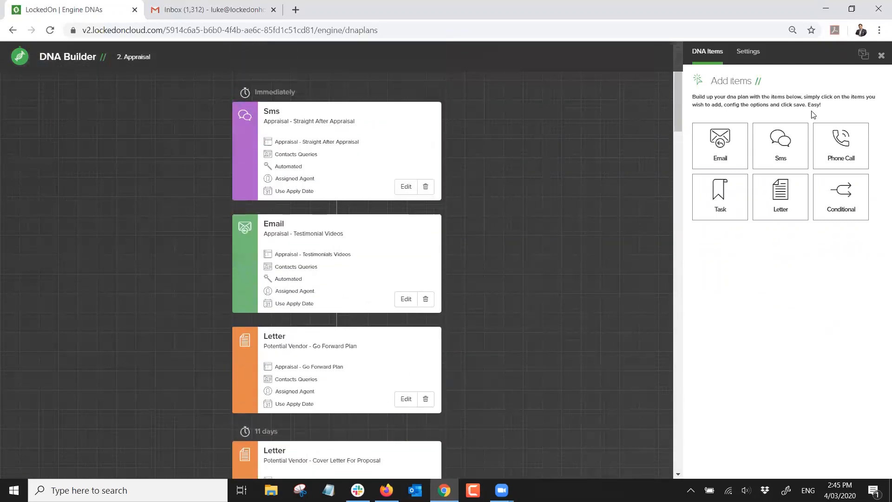
left_click(880, 57)
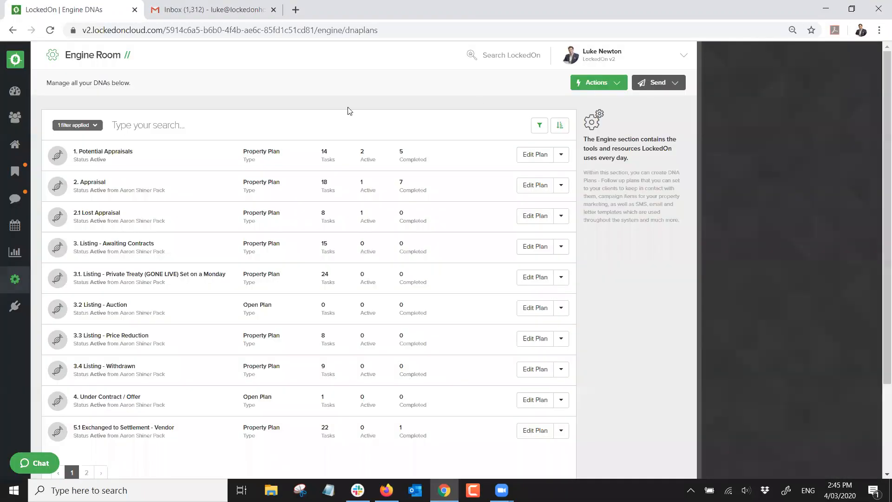
left_click(15, 118)
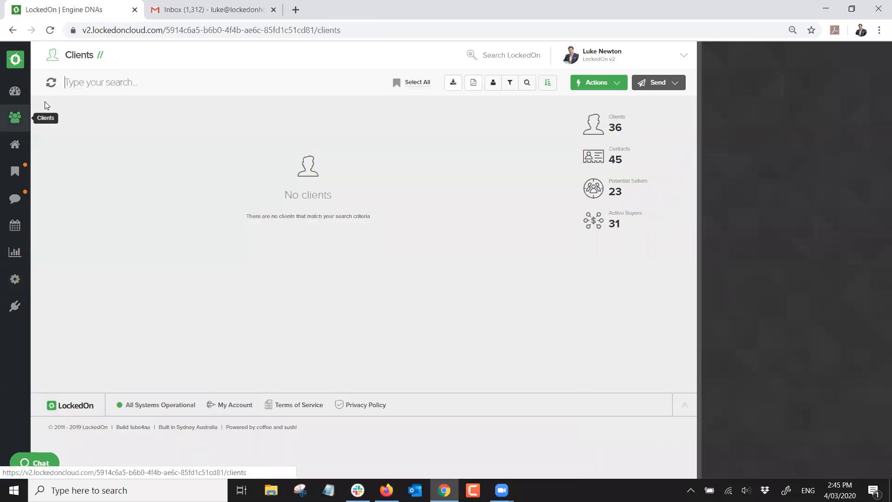
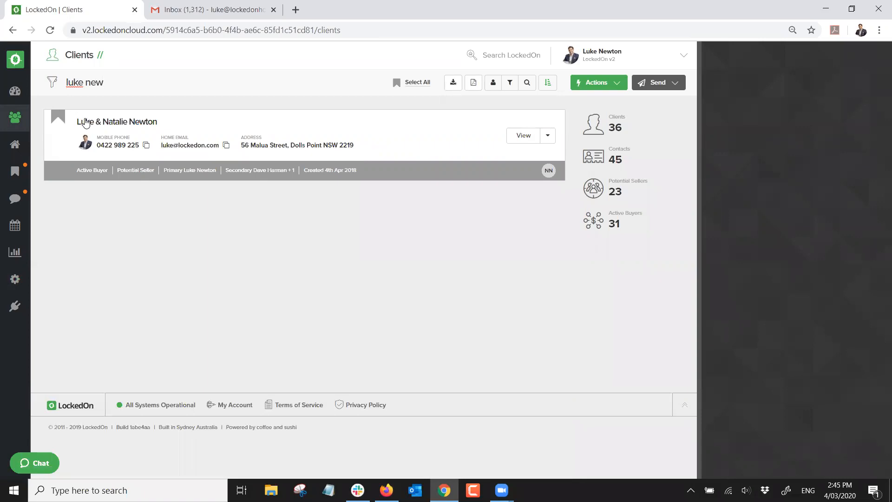
left_click(80, 121)
left_click(152, 82)
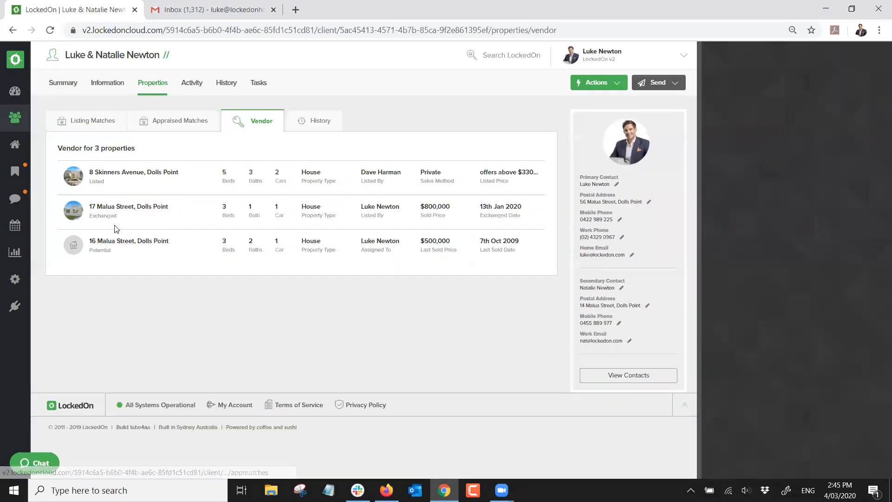
left_click(109, 242)
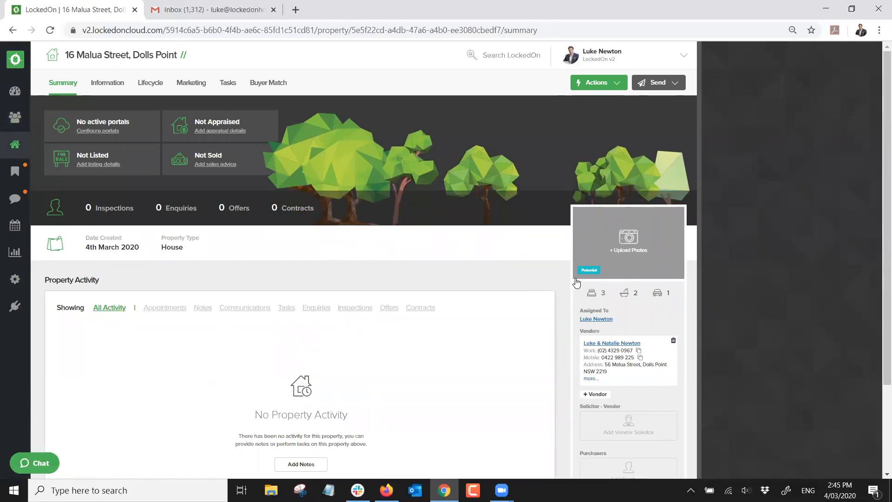
Apply the 1. Potential Appraisals DNA plan to the property
left_click(594, 84)
left_click(607, 298)
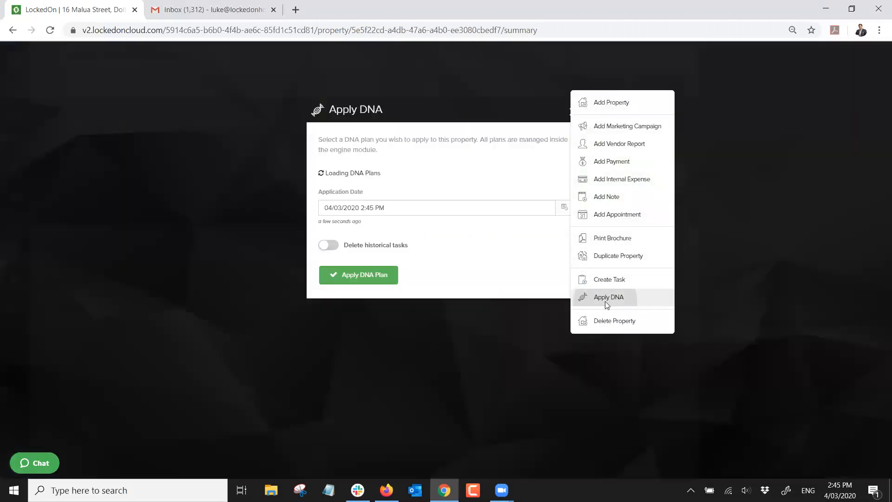
left_click(396, 197)
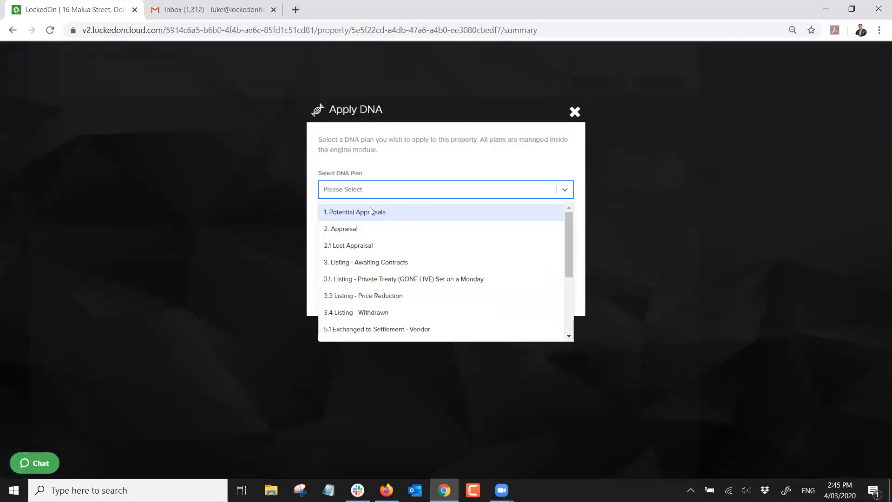
left_click(357, 215)
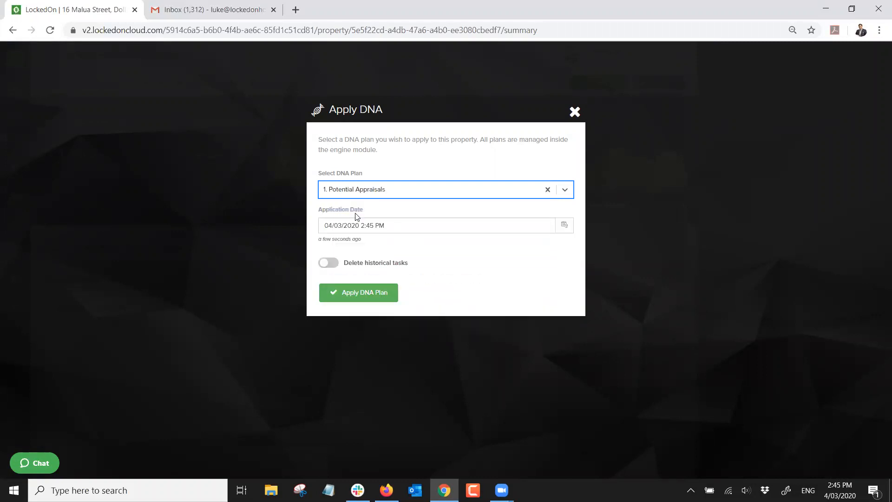
left_click(358, 293)
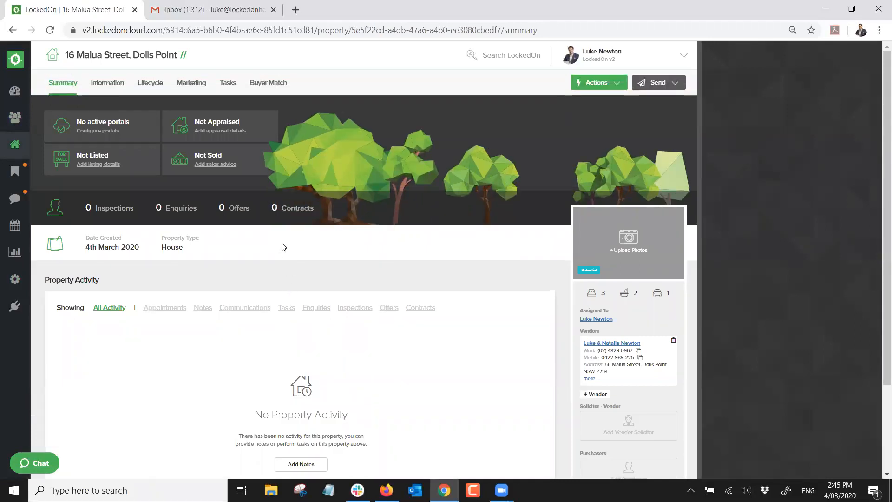
left_click(226, 88)
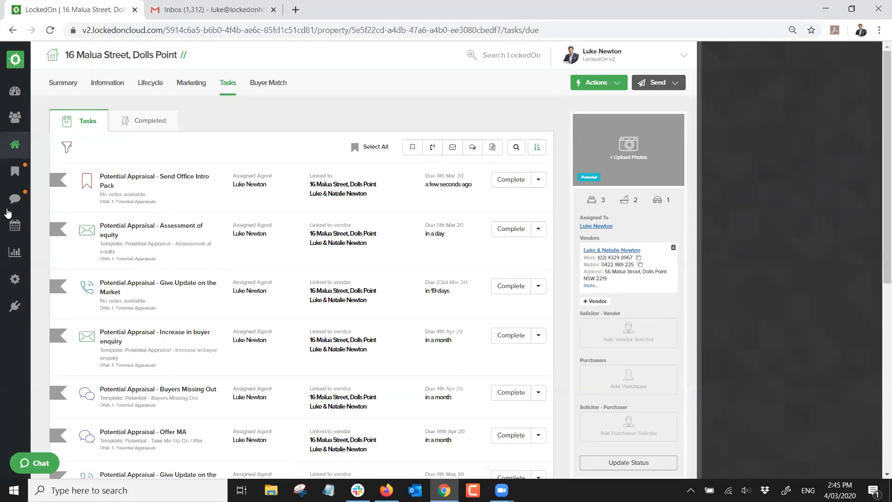
left_click(148, 125)
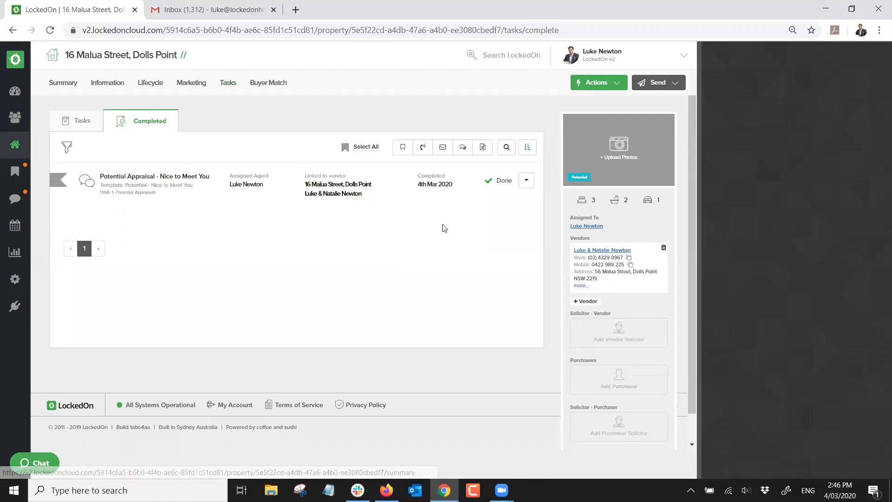
left_click(65, 84)
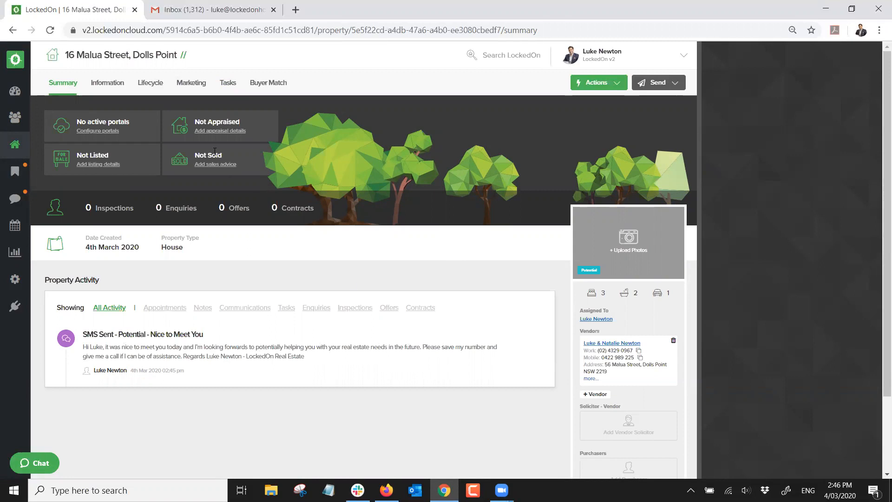
left_click(227, 82)
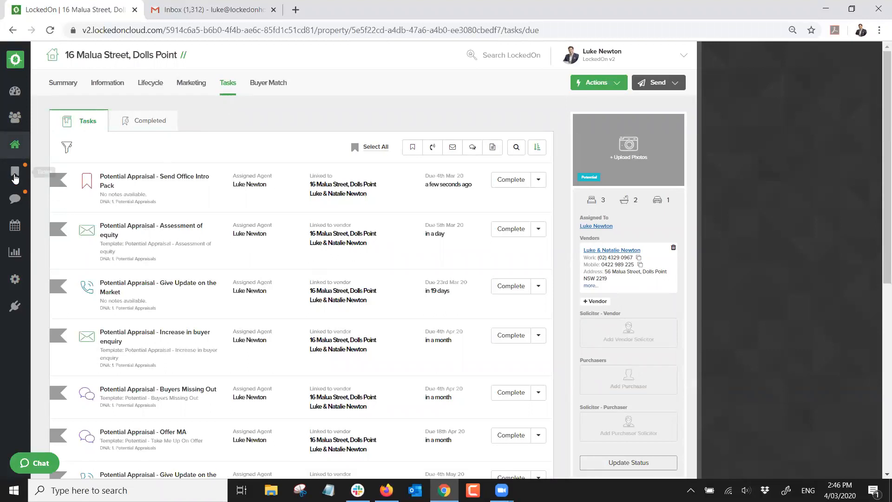
Preview the automated 'Potential Appraisal - Assessment of equity' email due 05/03/2020, then close it unsent
left_click(15, 176)
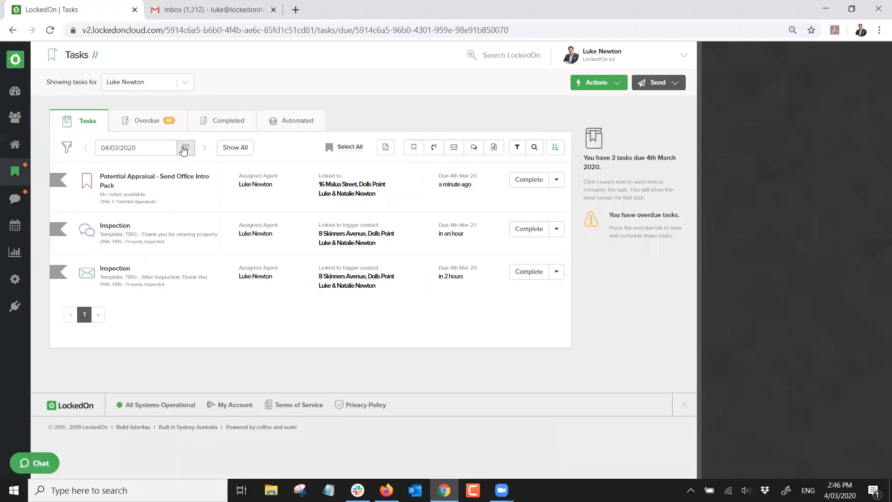
left_click(205, 149)
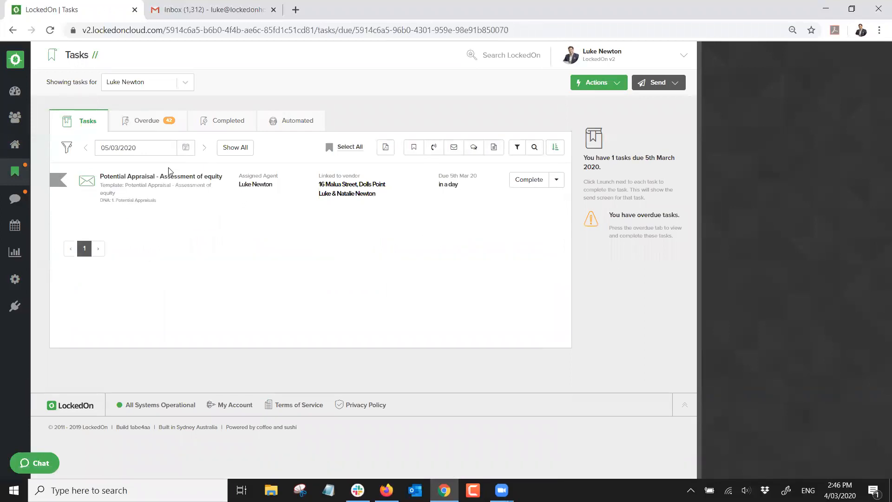
left_click(292, 117)
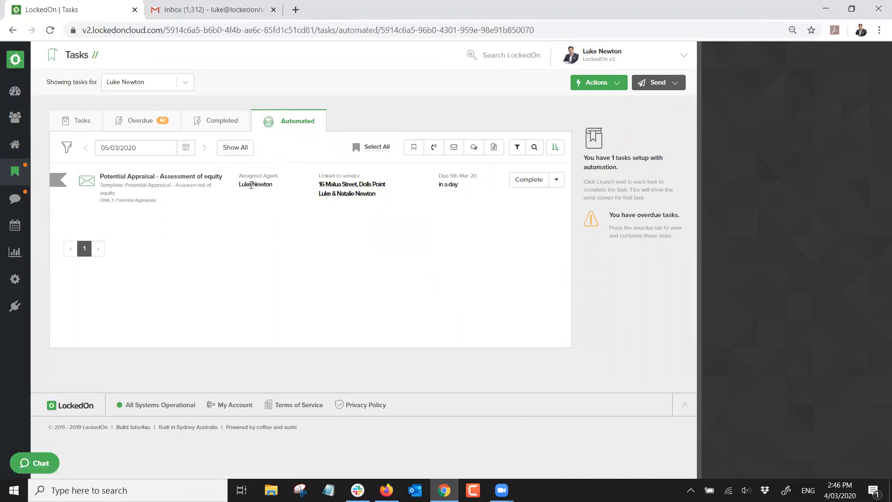
left_click(522, 185)
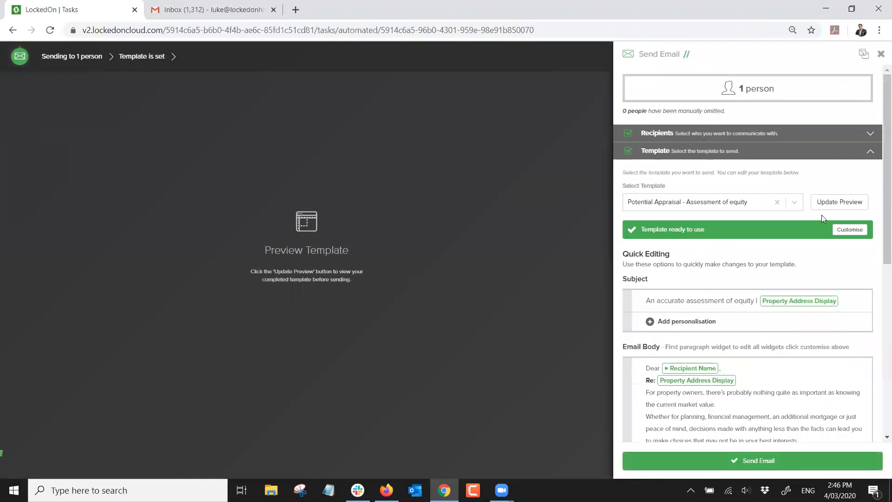
left_click(836, 203)
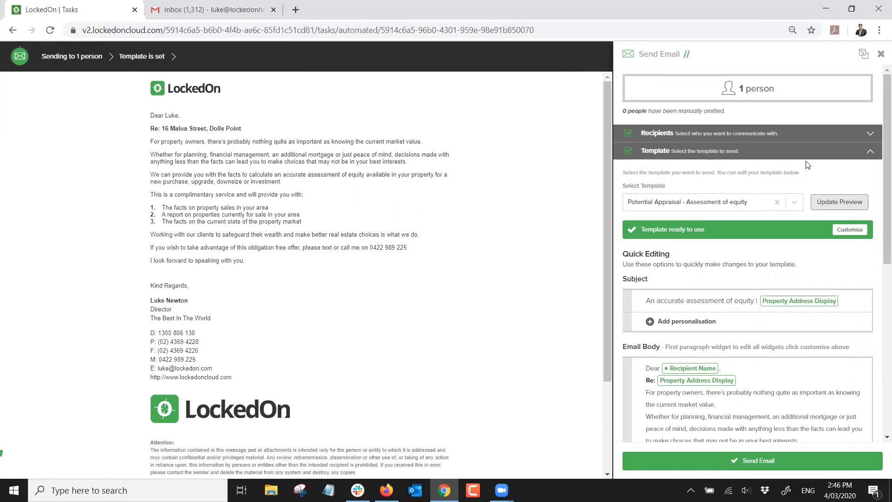
left_click(881, 58)
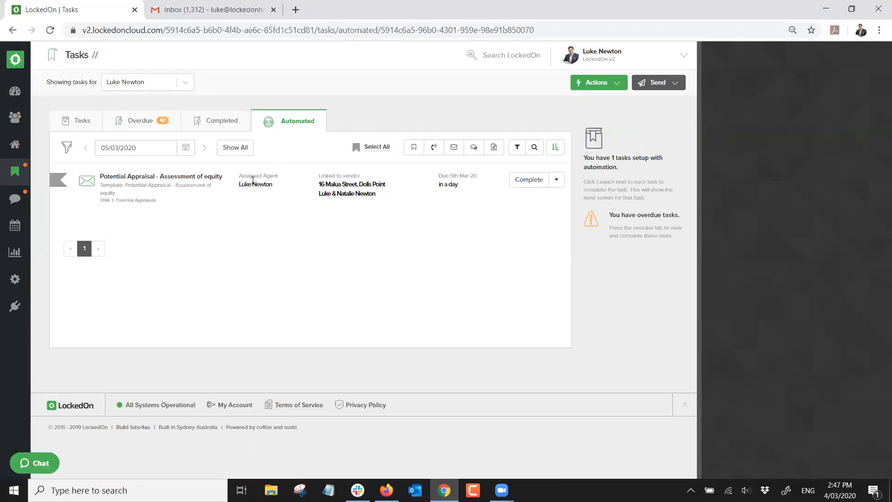
left_click(343, 185)
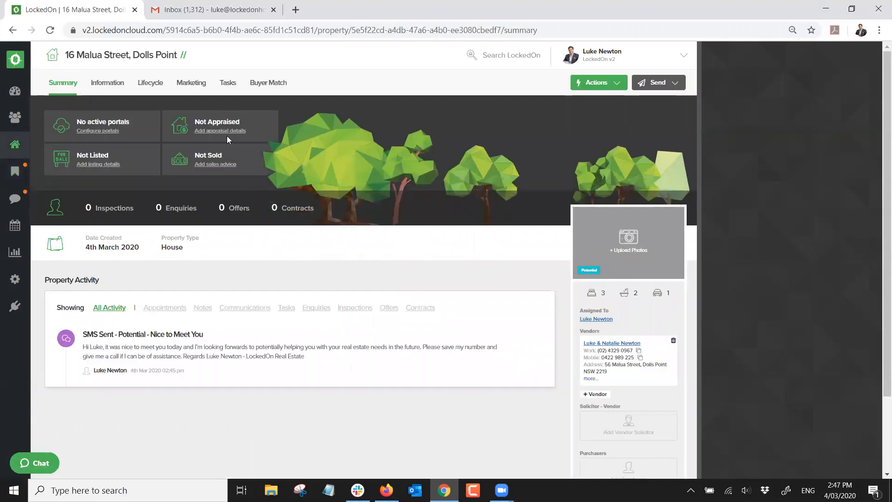
left_click(228, 84)
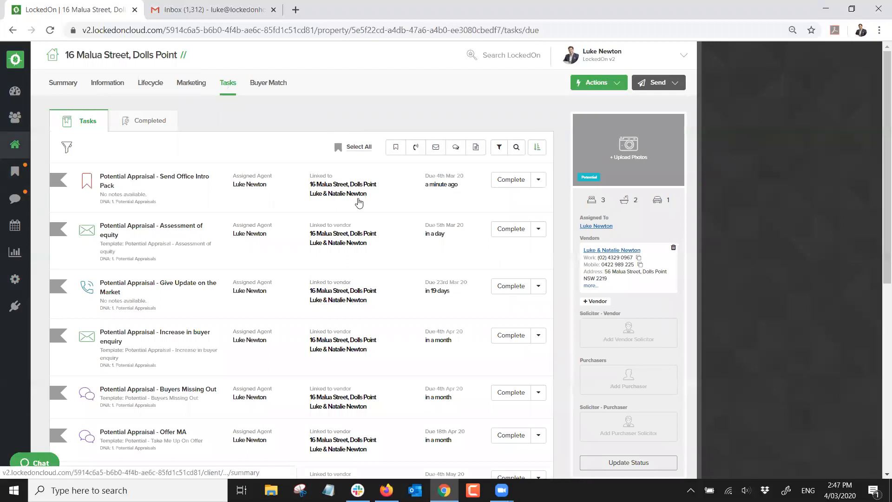
left_click(538, 181)
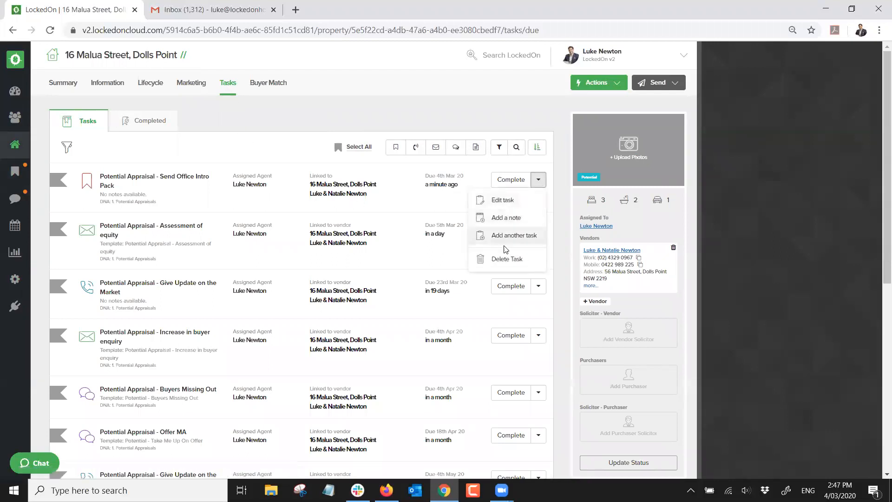
left_click(500, 202)
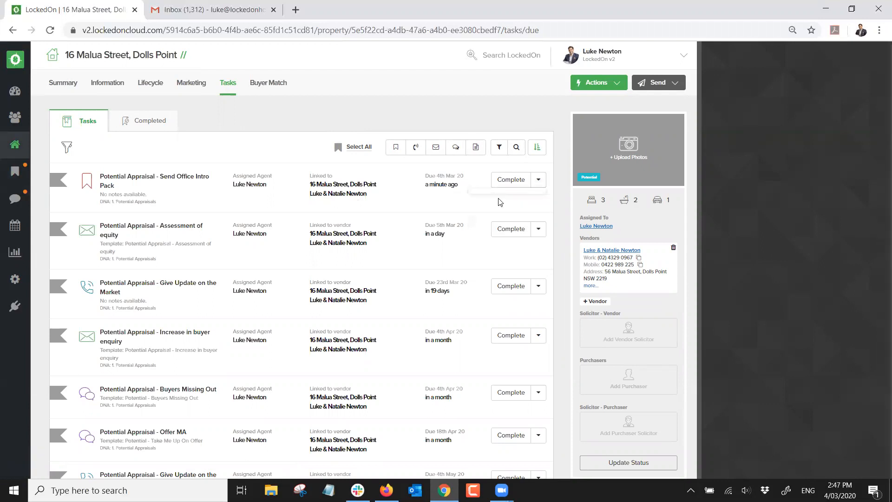
left_click(792, 460)
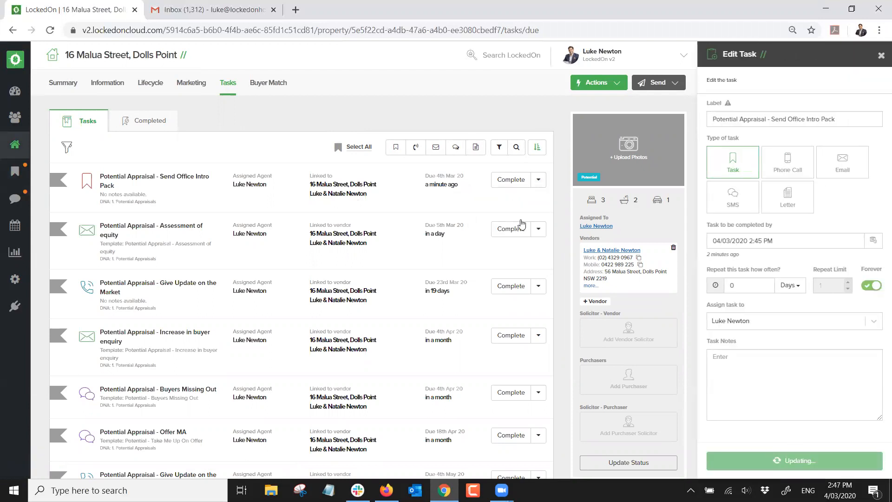
left_click(511, 180)
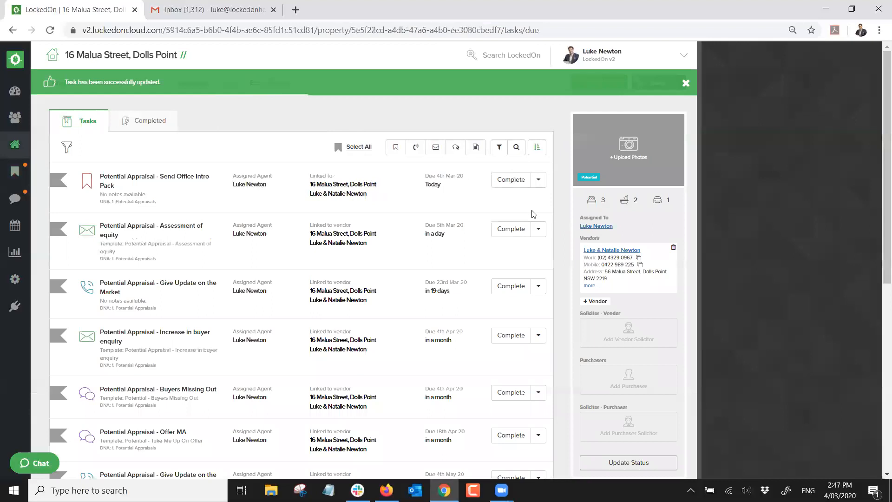
Complete the Send Office Intro Pack task, then finish the equity task with a 'sen' note
left_click(511, 180)
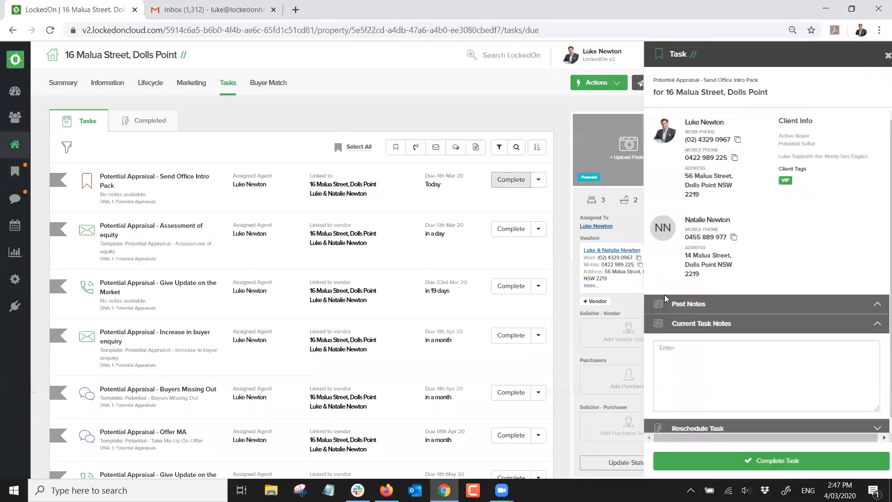
left_click(729, 462)
left_click(539, 180)
left_click(486, 231)
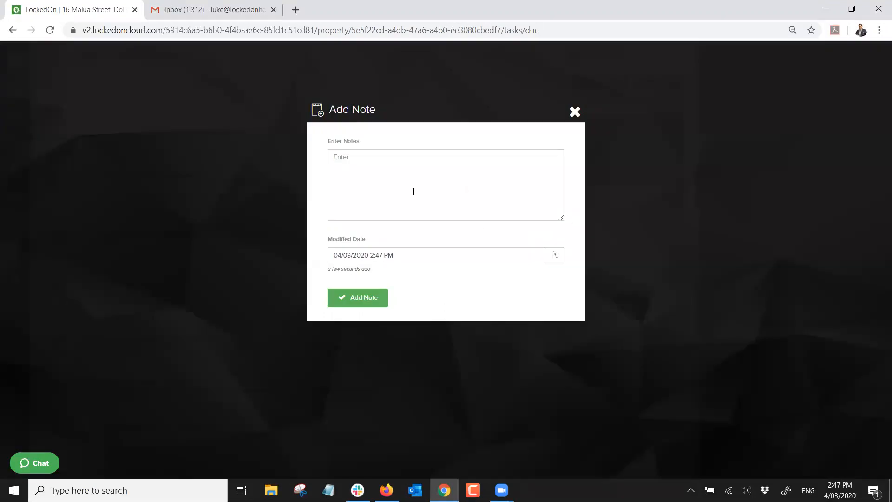
type("sent")
left_click(378, 300)
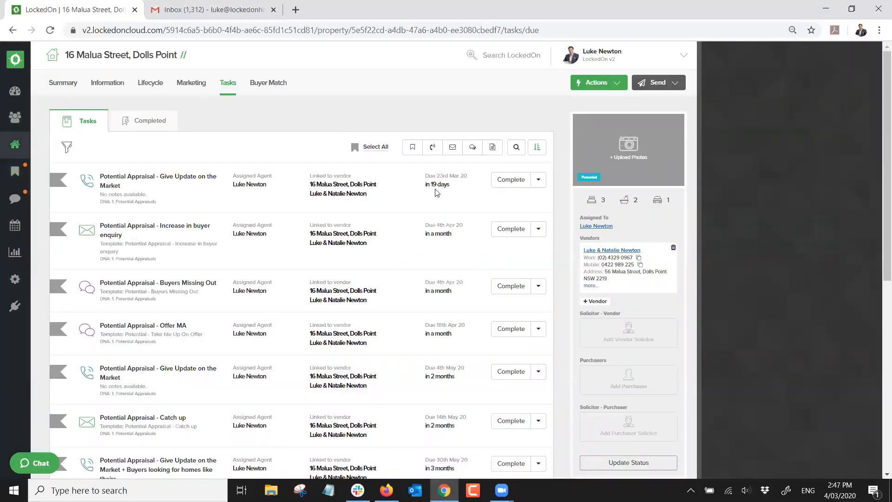
Complete the Give Update on the Market call and return to the property's general information
left_click(512, 180)
left_click(696, 450)
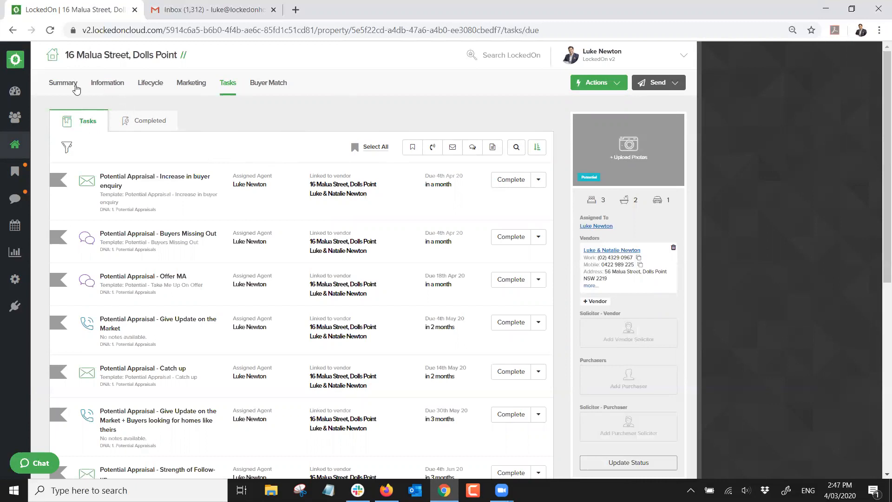
left_click(103, 89)
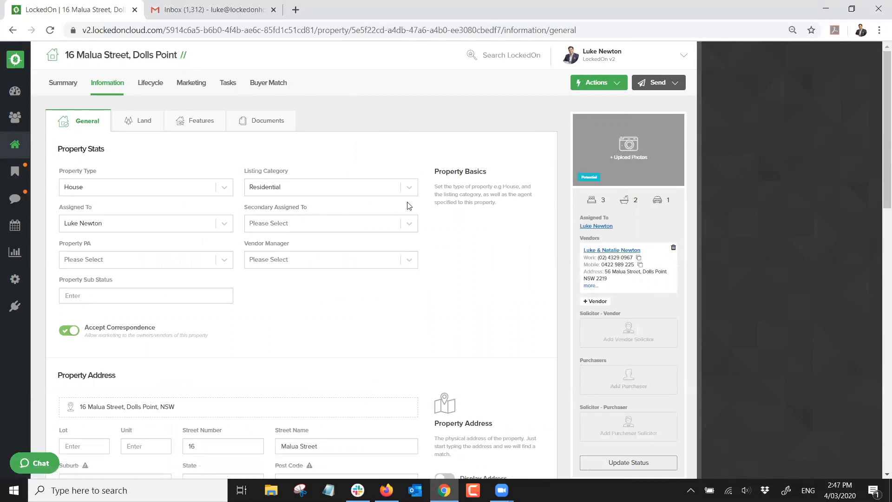
left_click(596, 463)
left_click(331, 219)
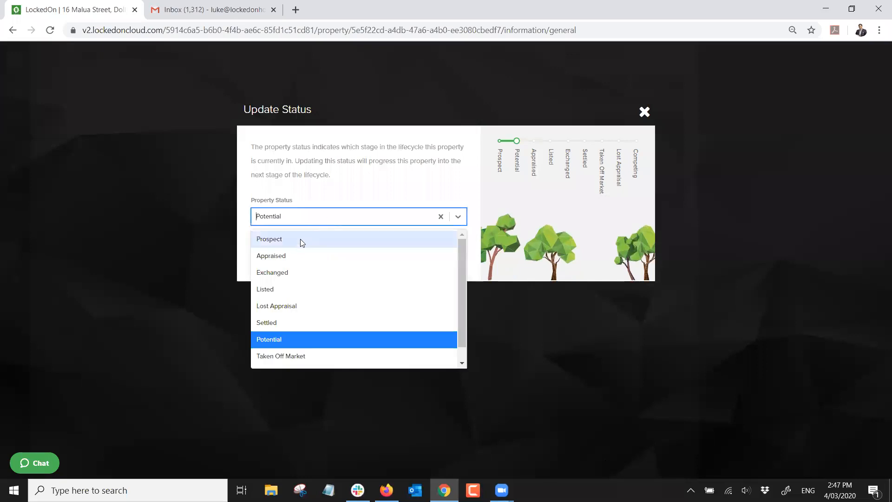
left_click(279, 255)
left_click(283, 257)
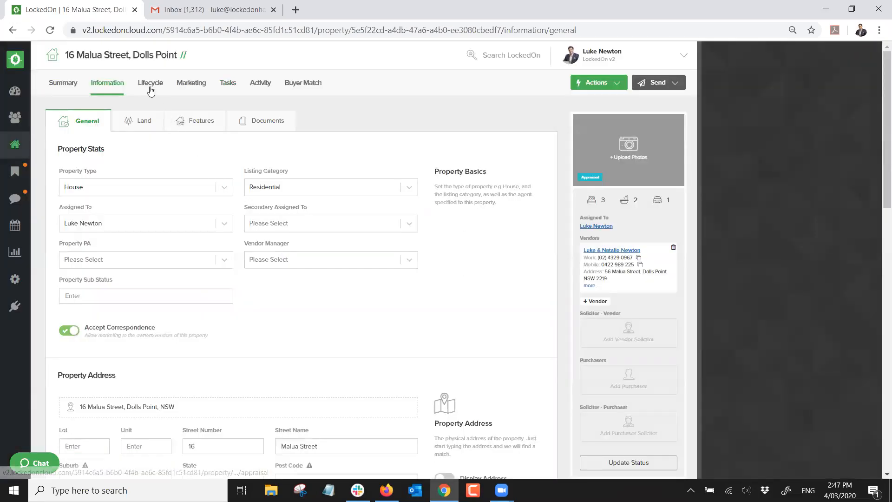
Save a 1 Hour appraisal appointment on 4th March
left_click(150, 89)
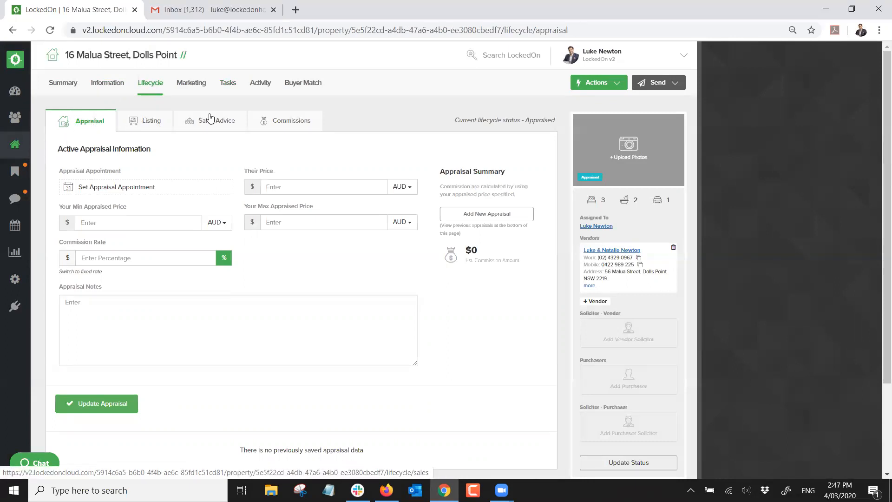
left_click(105, 187)
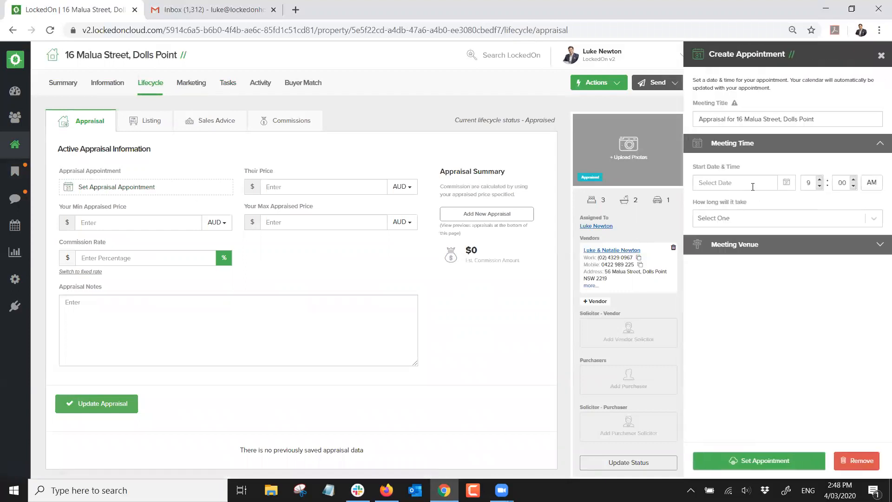
left_click(786, 182)
left_click(750, 245)
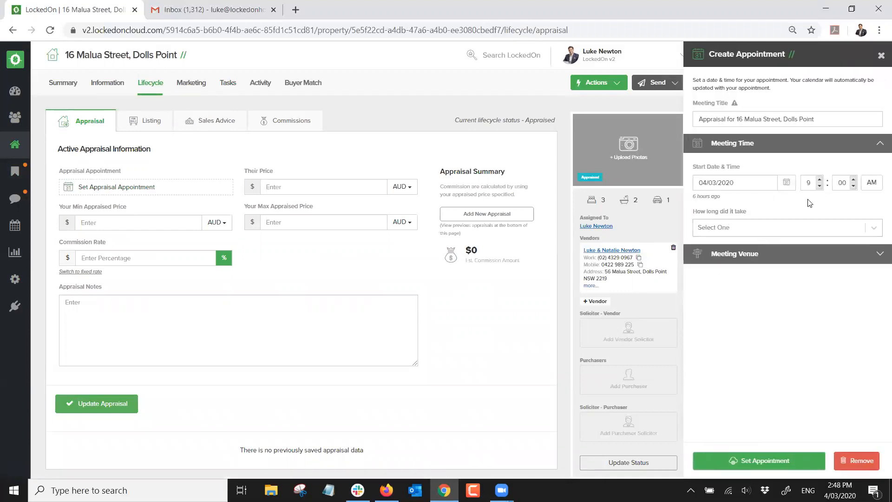
left_click(773, 230)
left_click(734, 283)
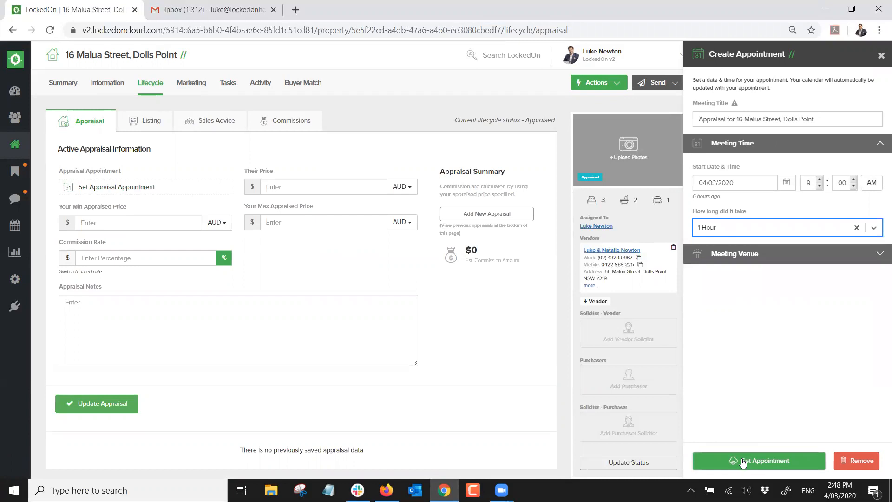
left_click(742, 461)
Save owner's price $800,000, appraisal range $780,000–$810,000 and 2% commission
left_click(281, 187)
type("800000")
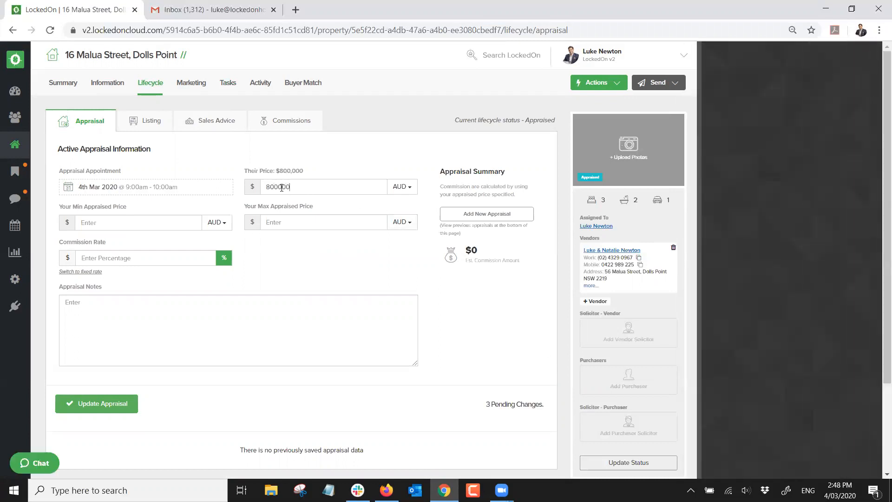
left_click(184, 217)
type("780000")
type("810000")
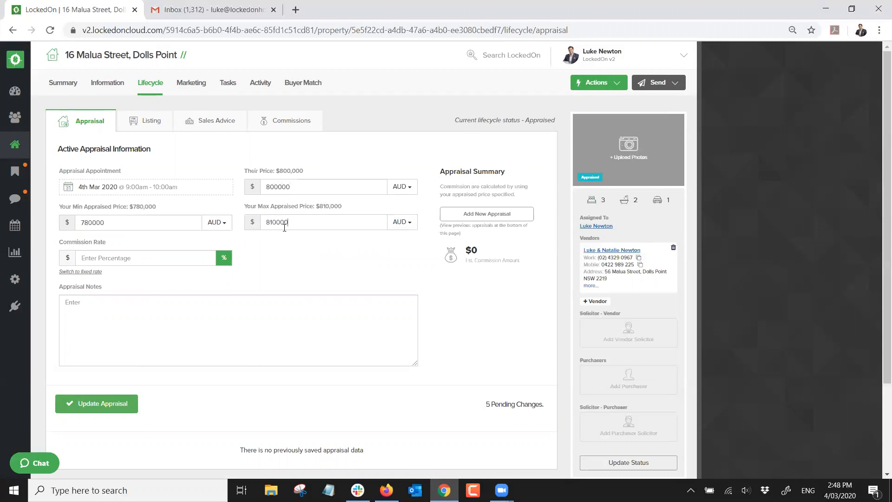
type("2")
left_click_drag(501, 256, 462, 253)
left_click(354, 261)
left_click(87, 405)
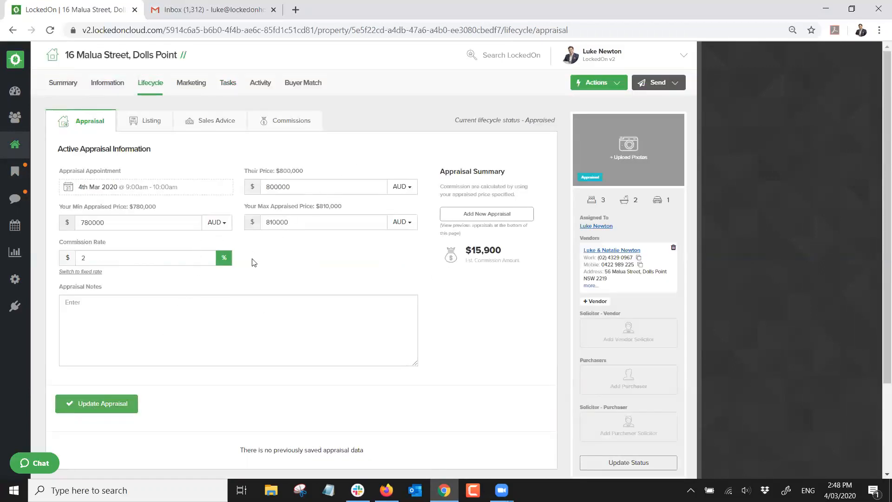
left_click(228, 83)
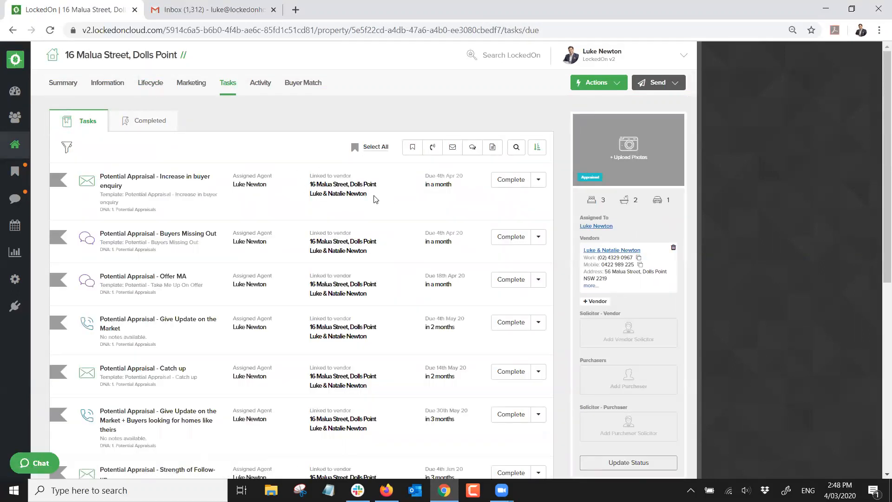
Filter the property's tasks to the 1. Potential Appraisals DNA sequence
left_click(376, 147)
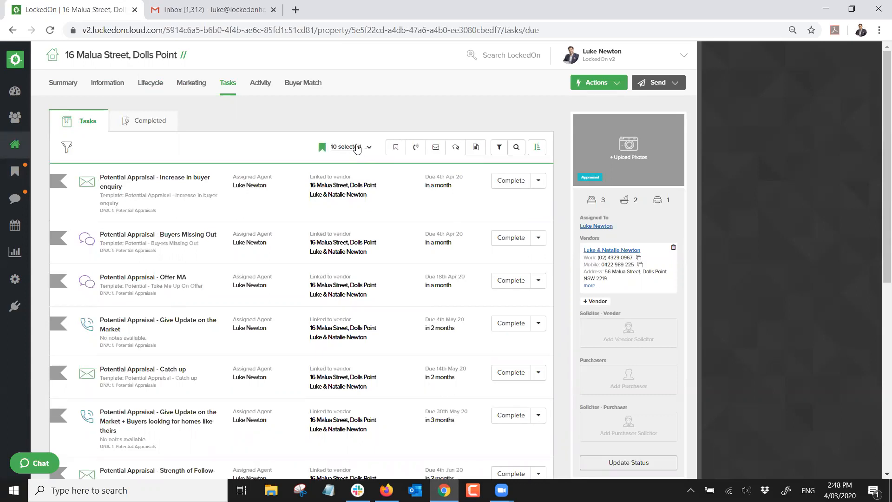
left_click(476, 147)
left_click(453, 168)
left_click(367, 147)
left_click(338, 224)
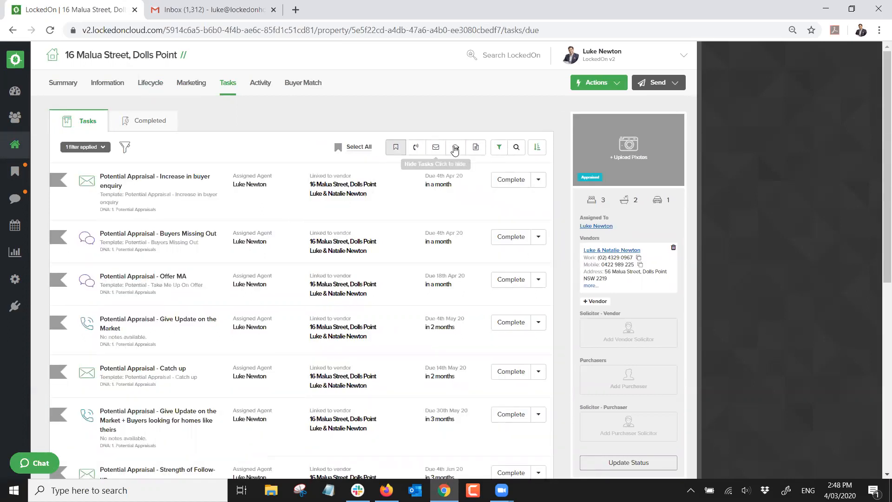
Select all ten due tasks and delete them
left_click(357, 147)
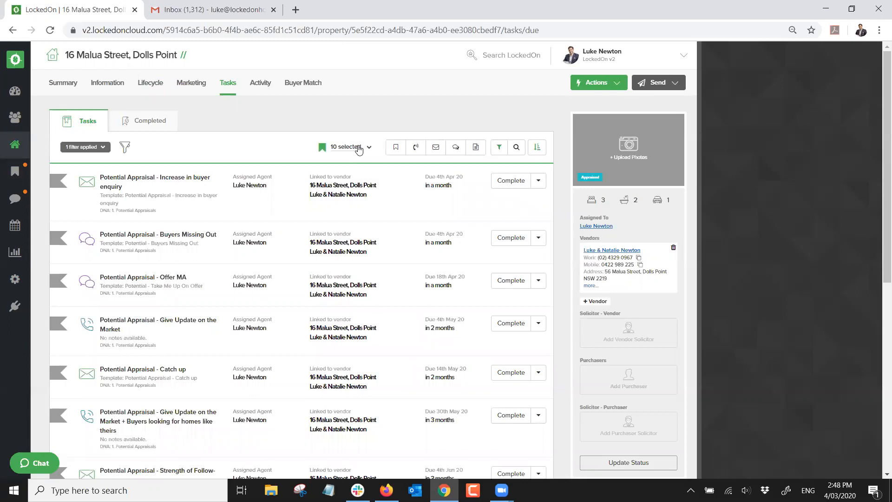
left_click(371, 148)
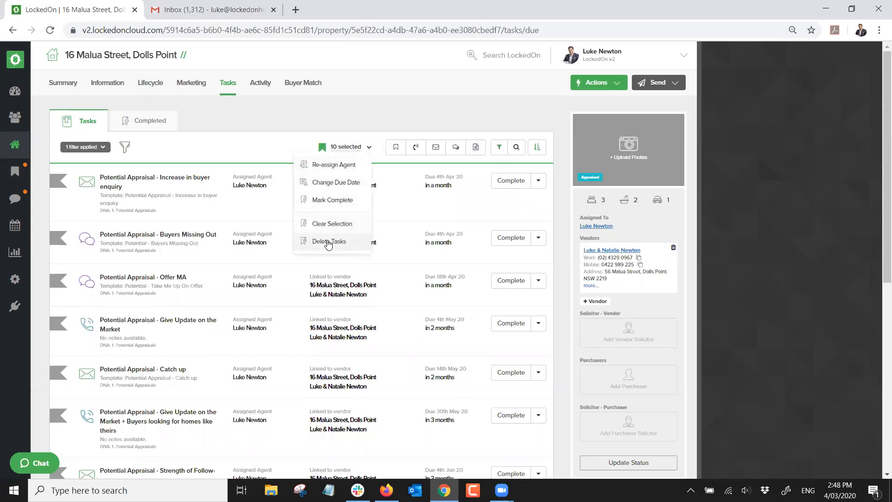
left_click(329, 242)
left_click(344, 197)
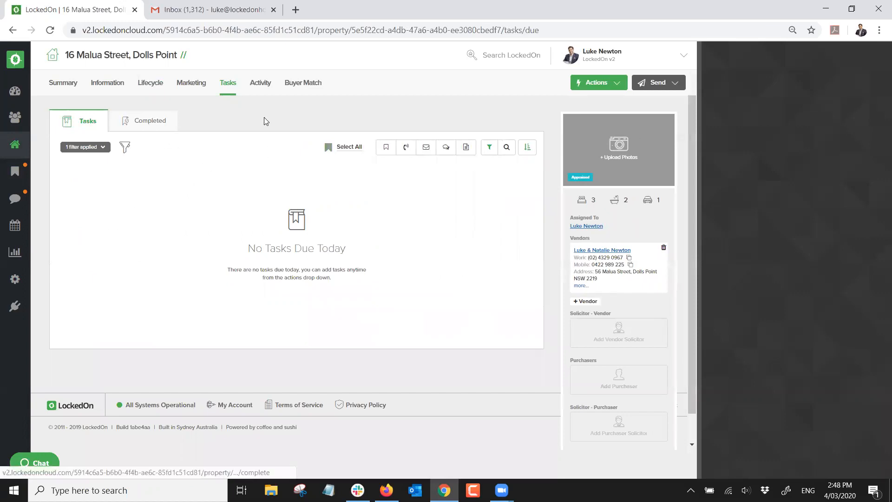
left_click(153, 83)
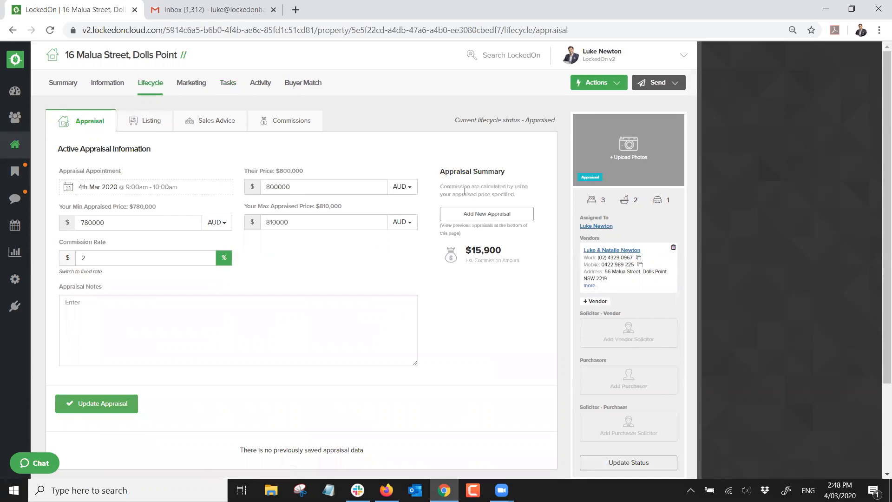
left_click(588, 83)
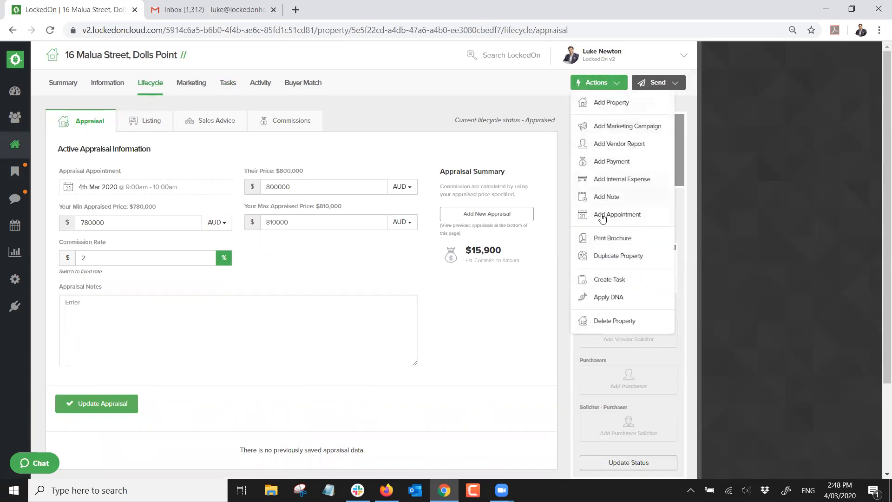
left_click(600, 297)
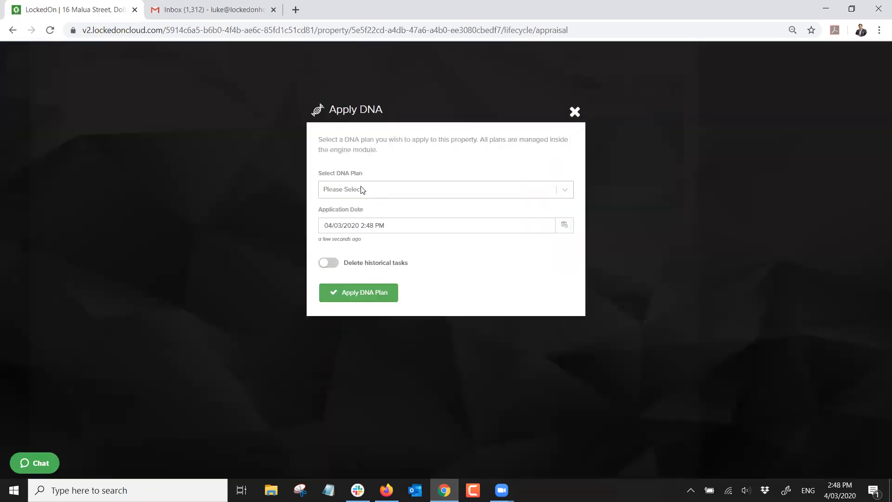
left_click(361, 189)
left_click(359, 230)
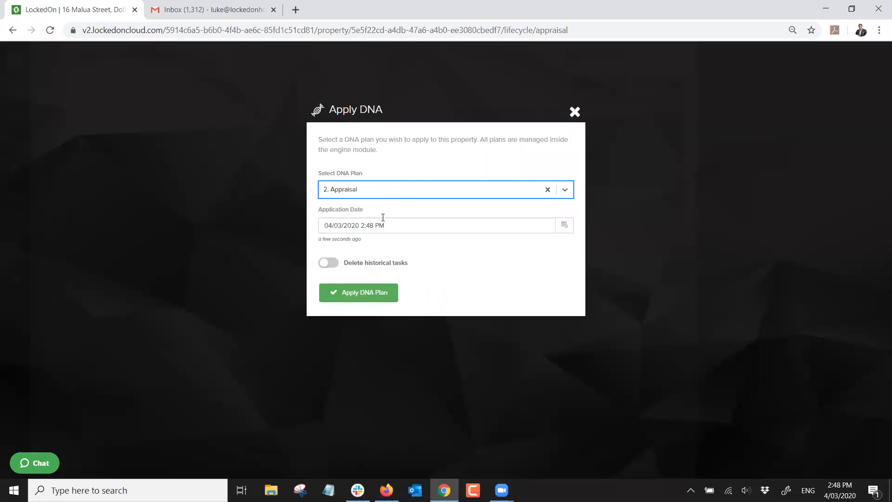
left_click(361, 292)
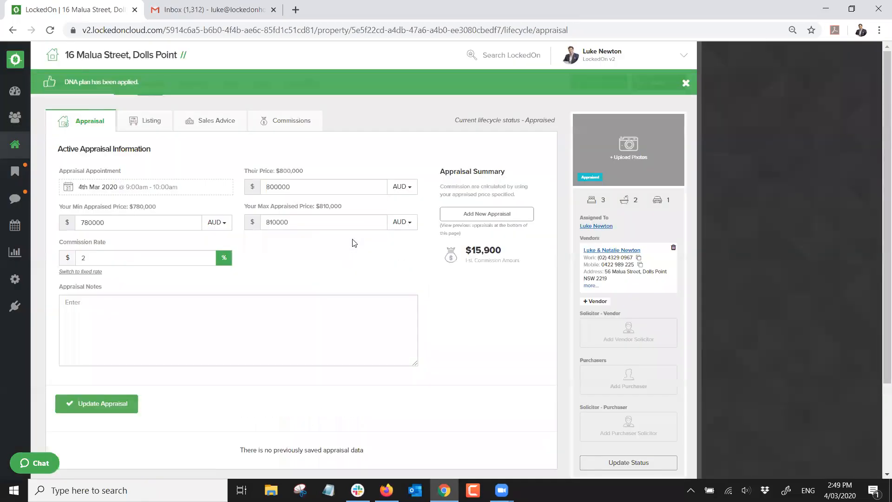
Review the new due tasks and the completed Appraisal - Straight After Appraisal task
left_click(229, 88)
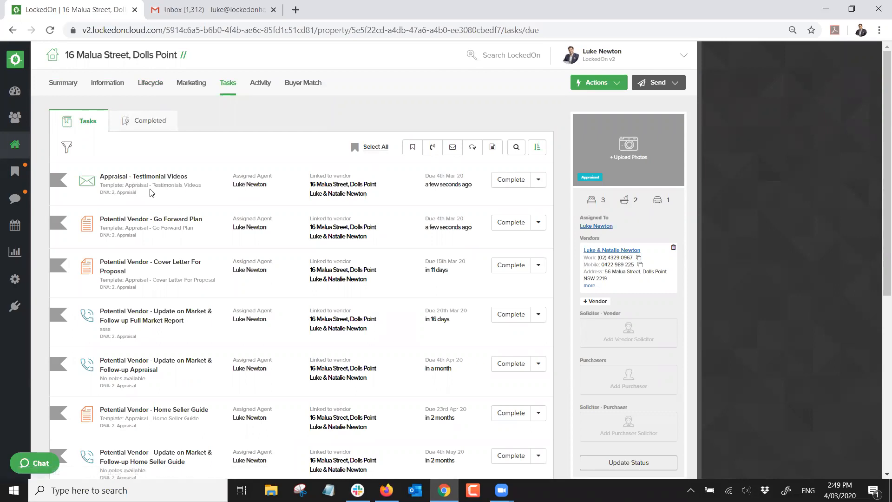
left_click(144, 121)
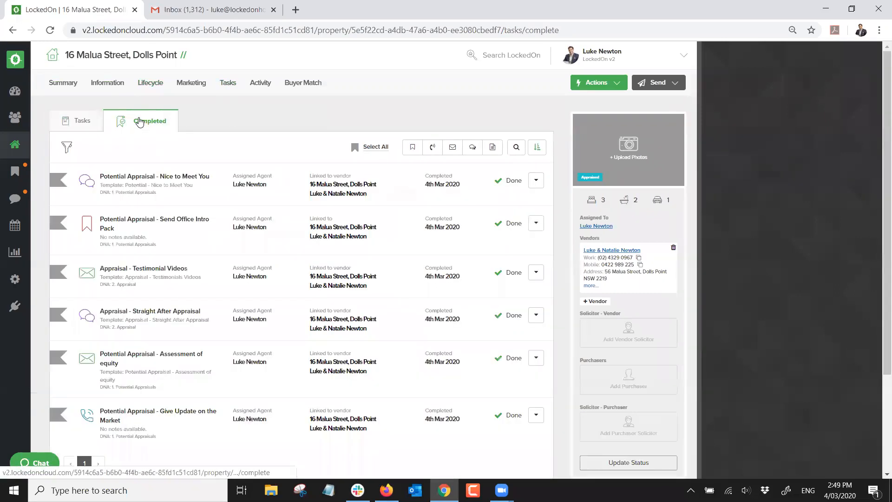
scroll(130, 256, "down", 2)
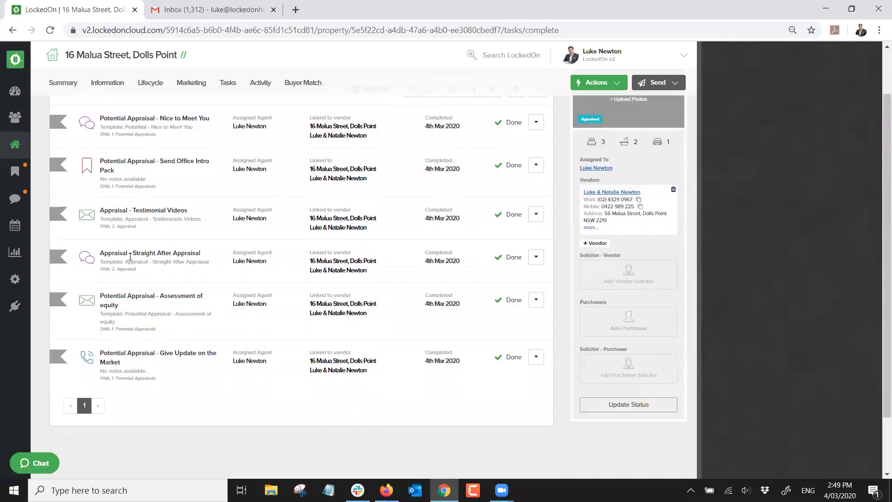
left_click_drag(111, 250, 198, 252)
left_click(228, 256)
scroll(223, 252, "up", 2)
Check the summary activity feed for the logged testimonials email and SMS
left_click(62, 84)
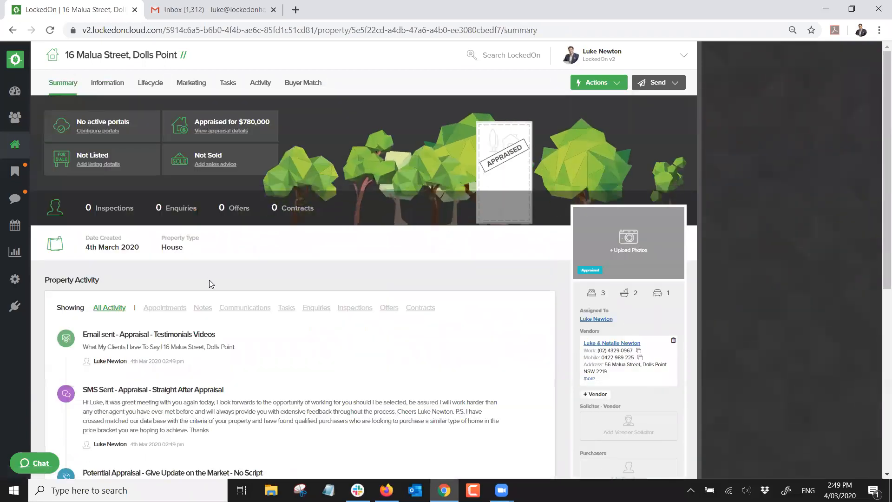
scroll(210, 280, "down", 3)
left_click_drag(117, 219, 208, 222)
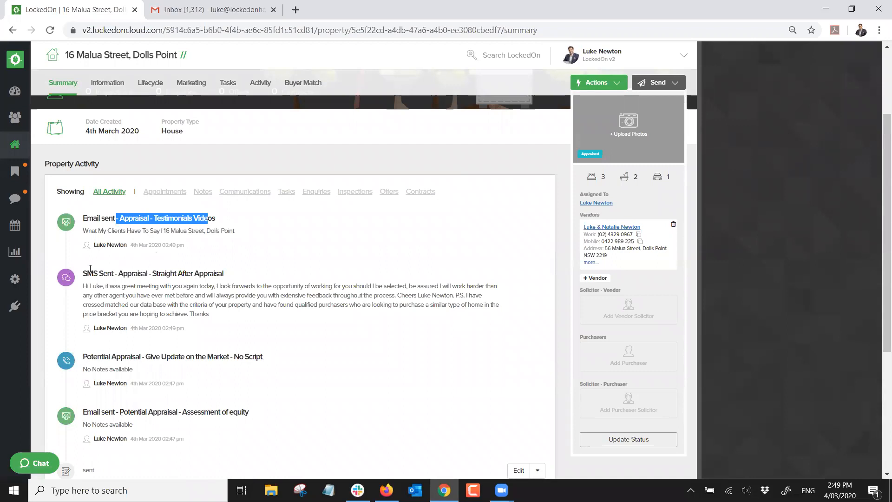
left_click_drag(88, 272, 214, 274)
left_click(228, 263)
In the refreshed Gmail inbox, look through the Your Matching Properties email
left_click(190, 5)
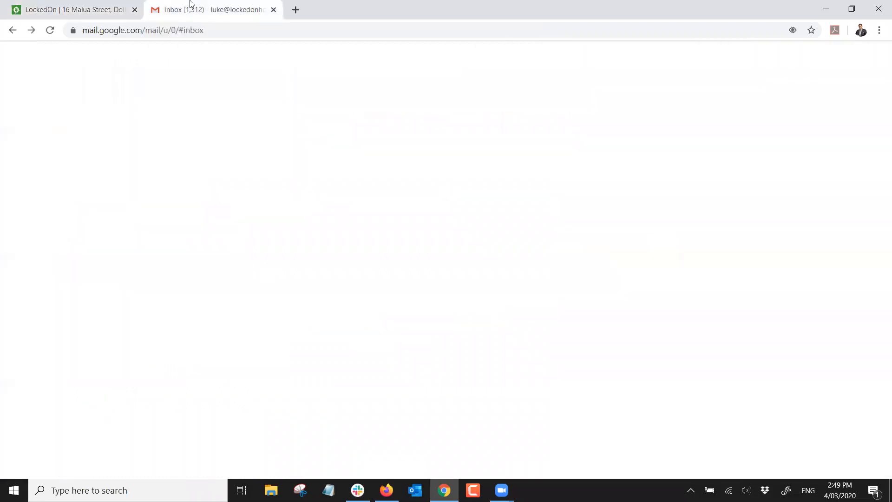
left_click(54, 151)
left_click(56, 136)
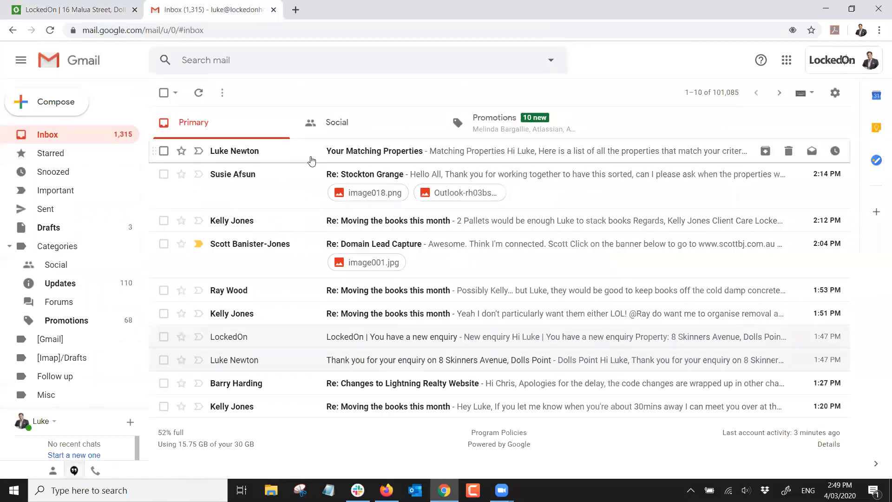
left_click(359, 156)
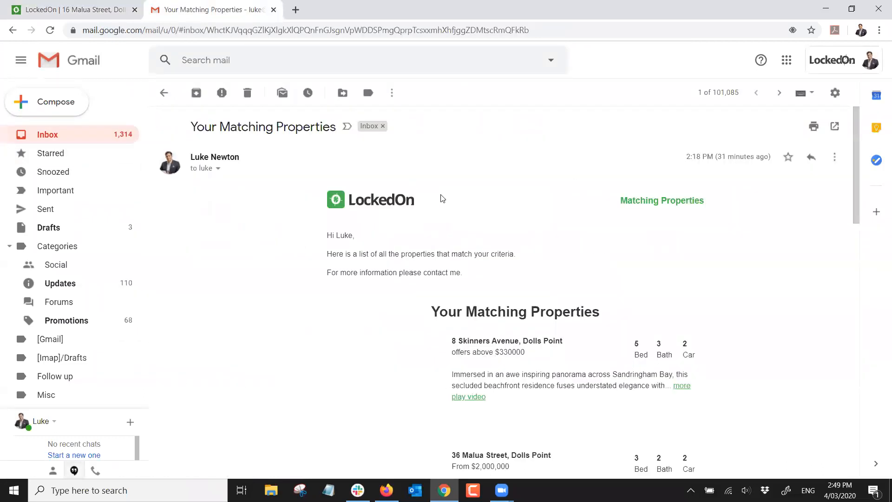
scroll(443, 199, "down", 10)
scroll(442, 199, "down", 6)
scroll(441, 199, "up", 15)
left_click(51, 145)
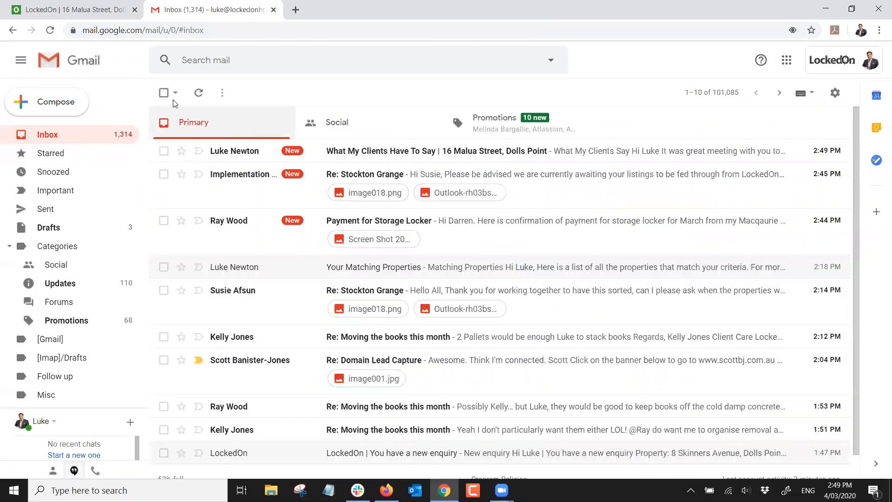
Read the What My Clients Have To Say email and its subject, then return to LockedOn
left_click(396, 152)
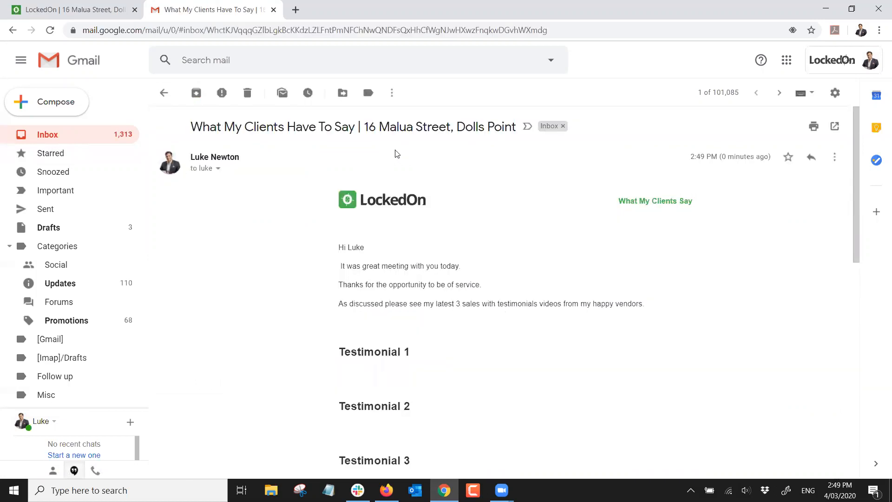
scroll(444, 195, "down", 10)
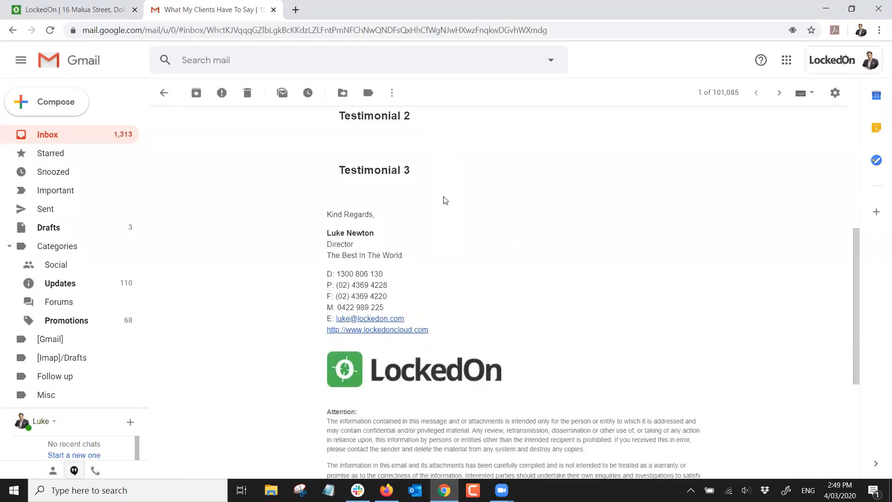
scroll(444, 199, "up", 9)
scroll(442, 199, "down", 2)
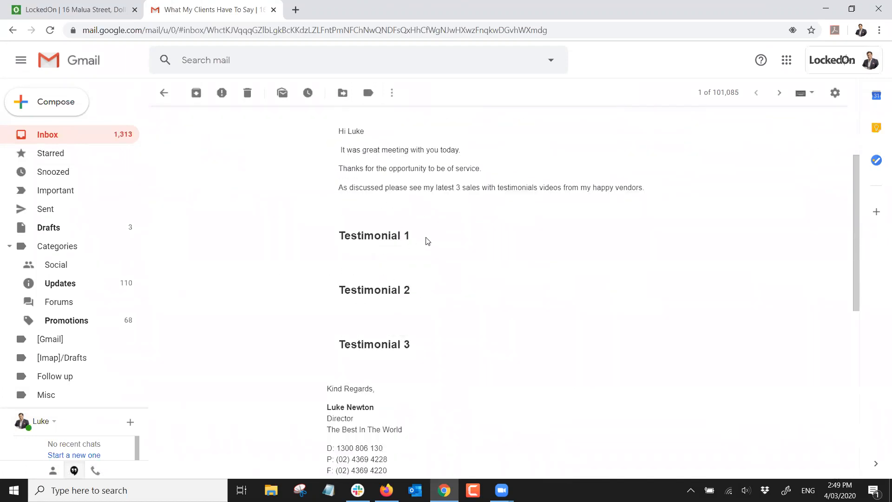
scroll(455, 262, "down", 5)
scroll(418, 263, "up", 7)
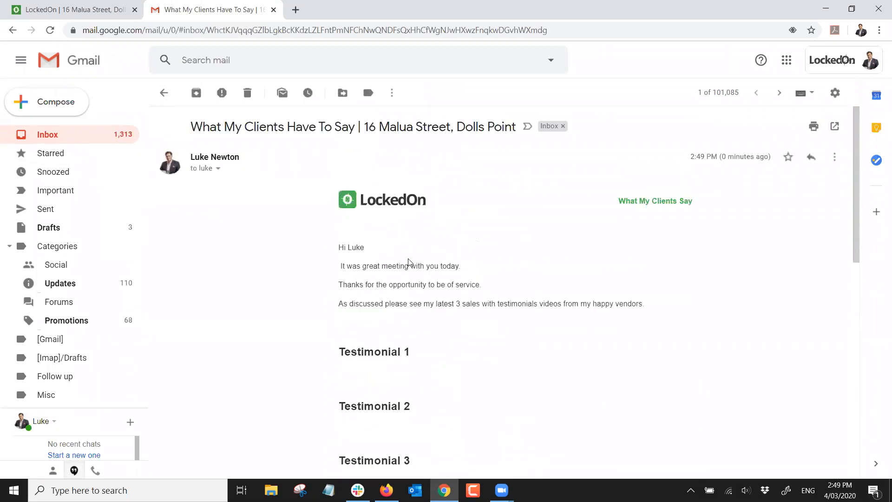
left_click_drag(203, 126, 499, 127)
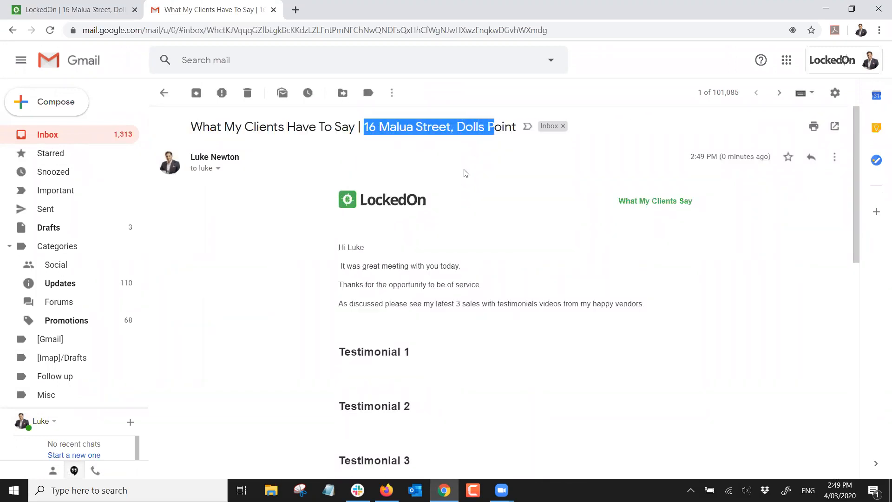
scroll(405, 181, "down", 3)
scroll(445, 185, "down", 3)
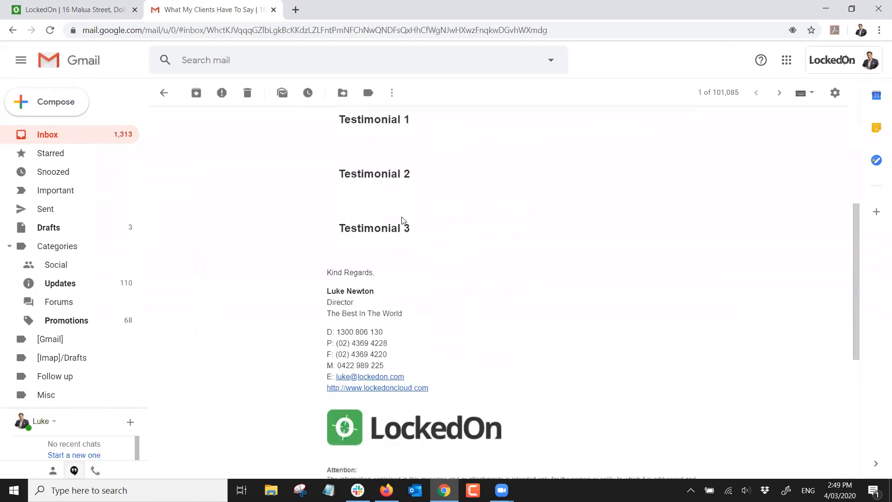
scroll(403, 220, "up", 5)
left_click(117, 10)
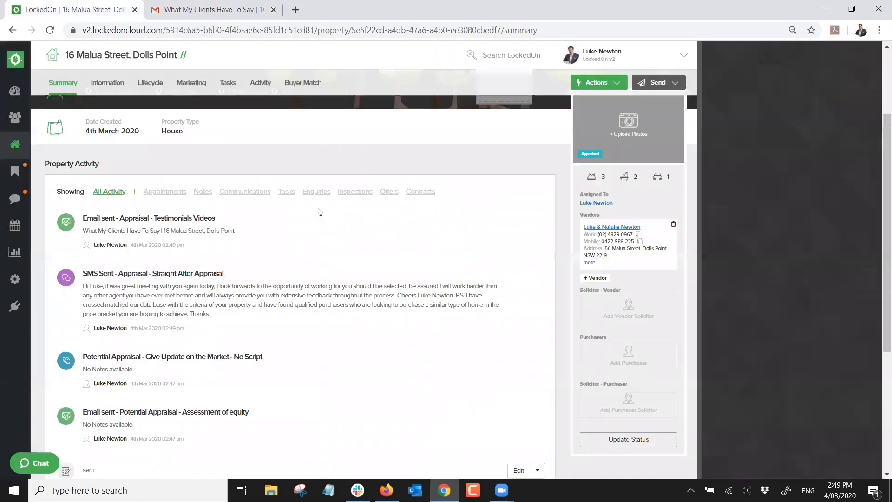
Check the property's due tasks, then start completing the Potential Vendor - Go Forward Plan task
scroll(320, 212, "up", 3)
left_click(229, 85)
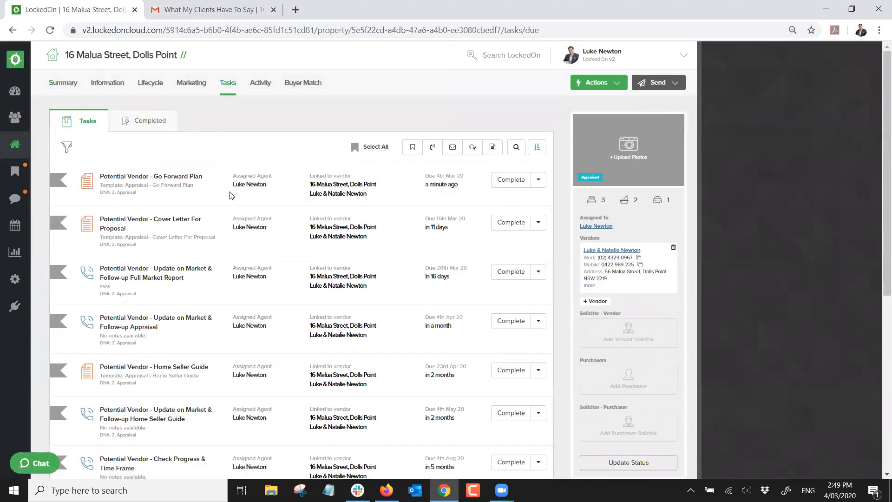
scroll(194, 263, "down", 2)
scroll(195, 254, "up", 2)
left_click(15, 171)
left_click(529, 180)
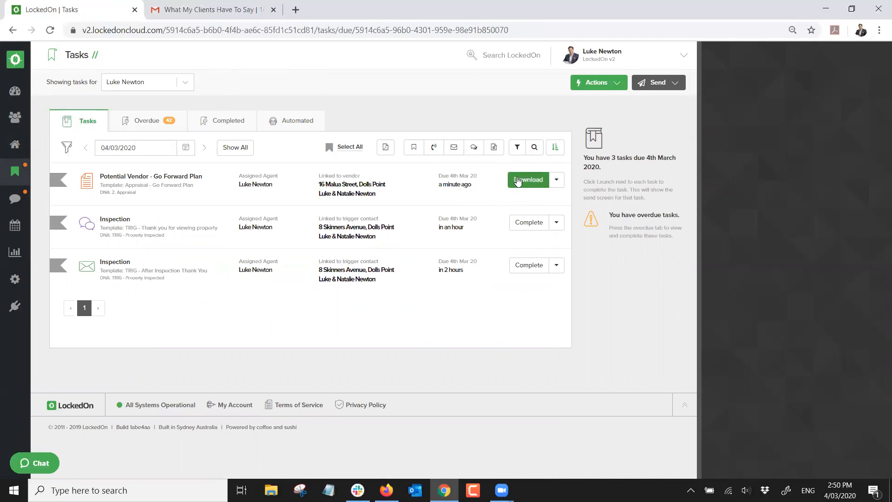
Download and save the merged Go Forward Plan letter as a .docx file
left_click(516, 182)
left_click(331, 257)
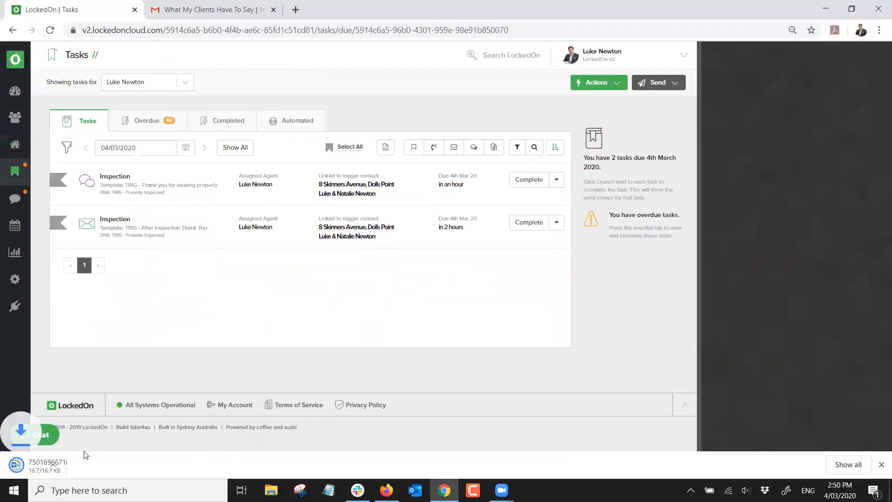
left_click(59, 460)
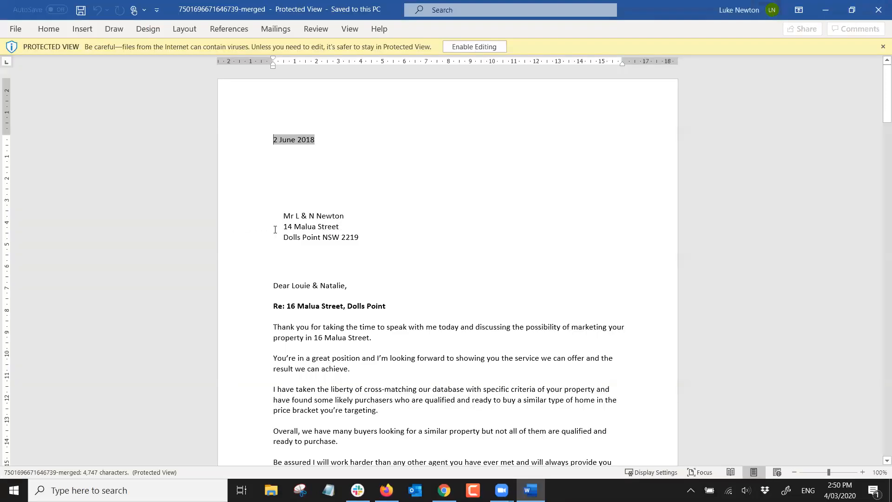
Review the letter's address block and Re: heading in Word, then close Word
left_click(275, 230)
left_click(361, 293)
left_click_drag(398, 307, 273, 308)
left_click(366, 324)
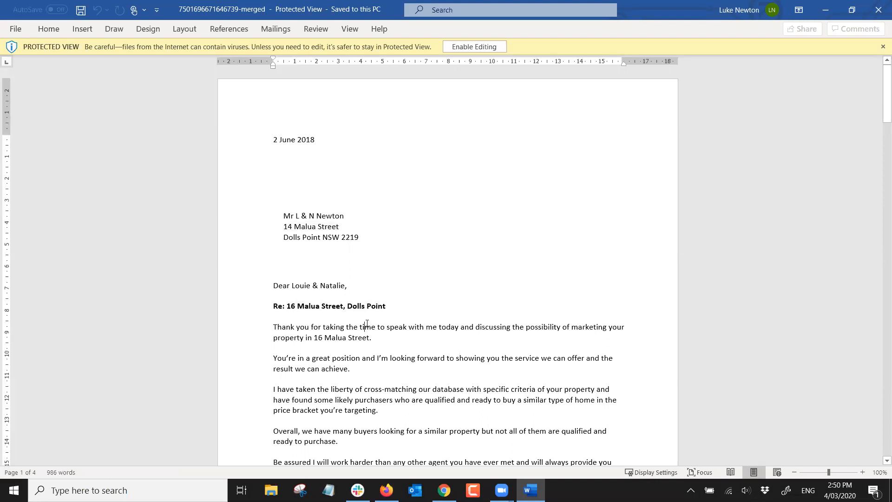
scroll(367, 324, "down", 8)
scroll(365, 205, "up", 8)
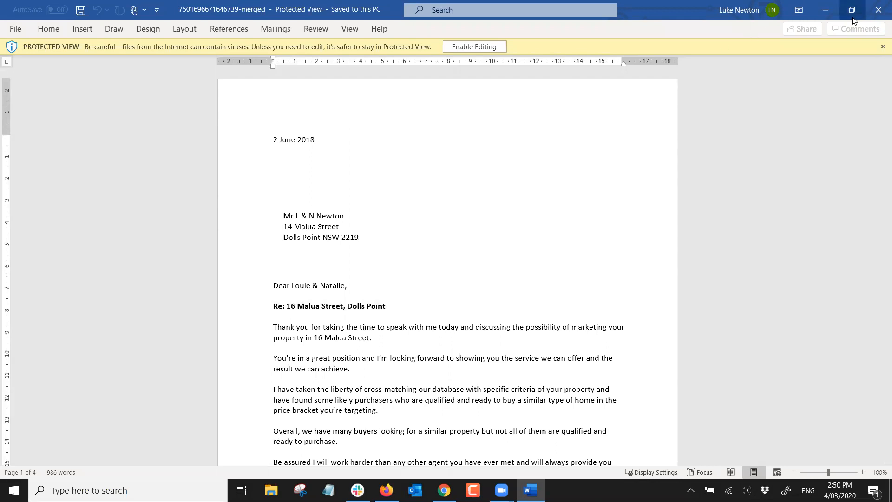
left_click(878, 11)
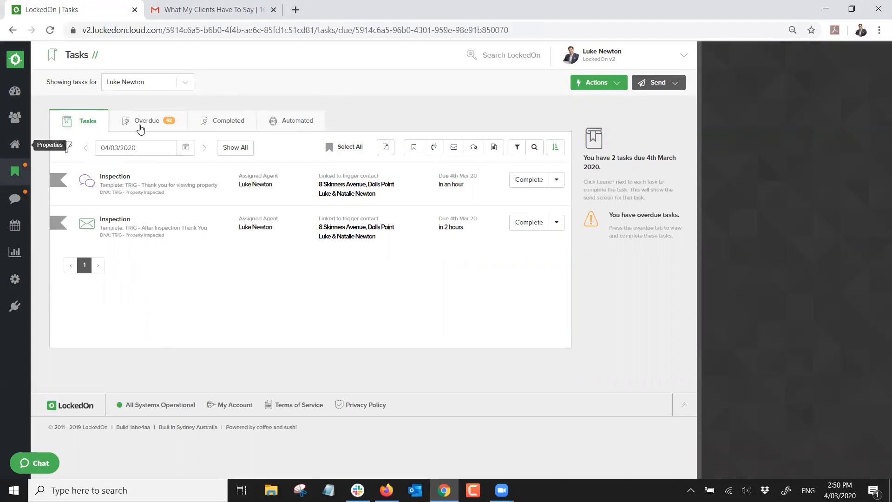
Open the Malua Street property and delete all its 2. Appraisal tasks
left_click(235, 124)
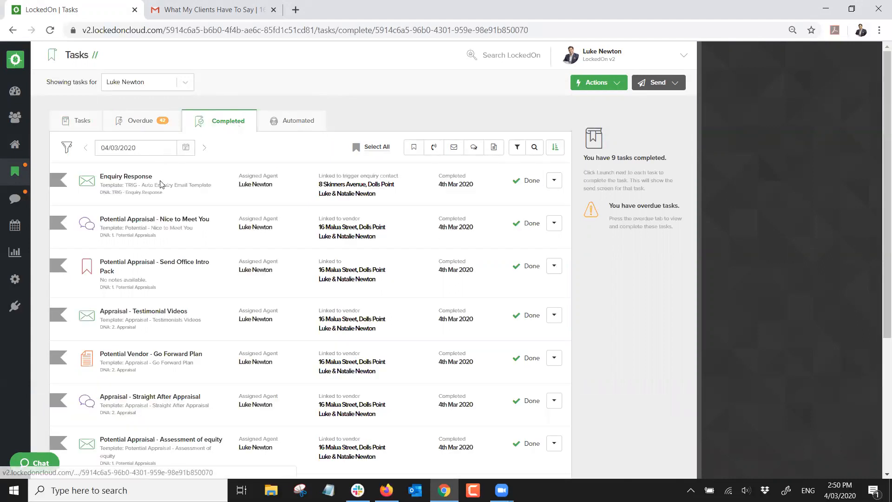
left_click(332, 227)
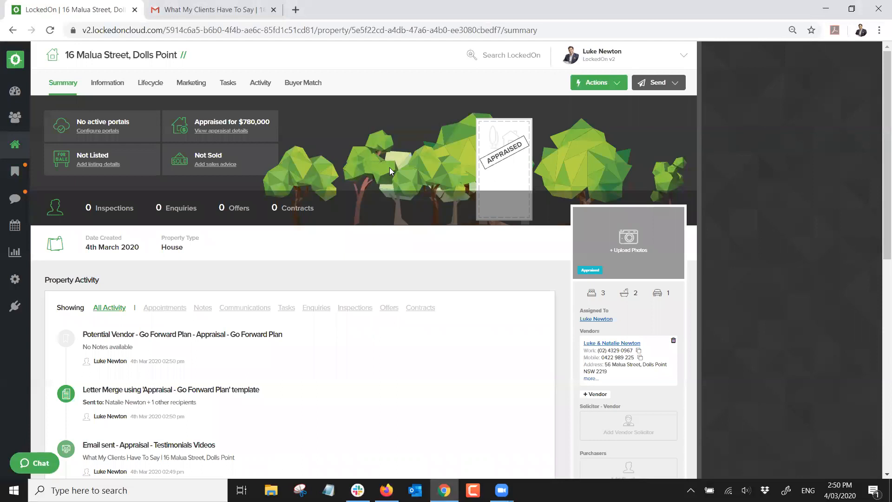
left_click(227, 85)
left_click(496, 149)
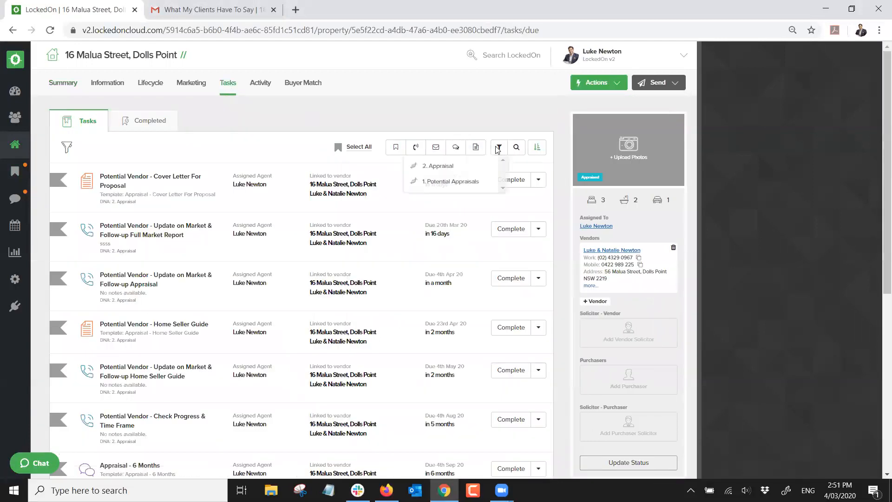
left_click(445, 173)
left_click(356, 146)
left_click(367, 147)
left_click(315, 238)
left_click(348, 201)
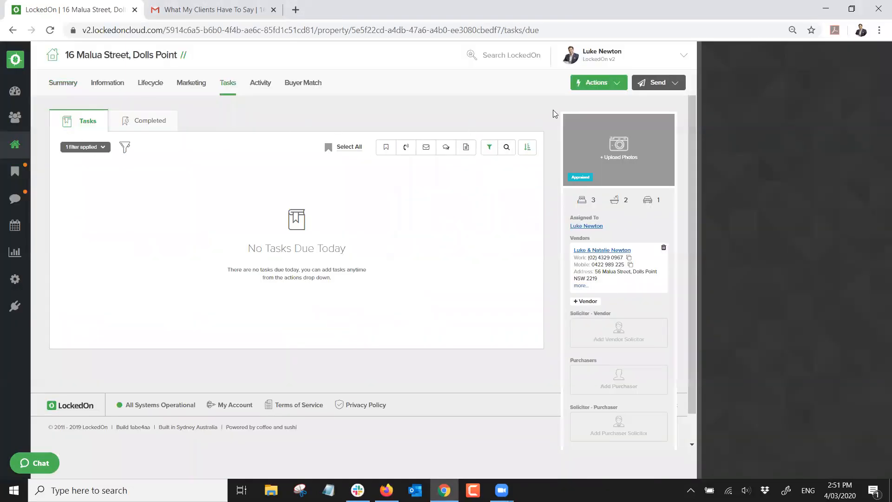
Look over the available DNA plans without applying one
left_click(587, 84)
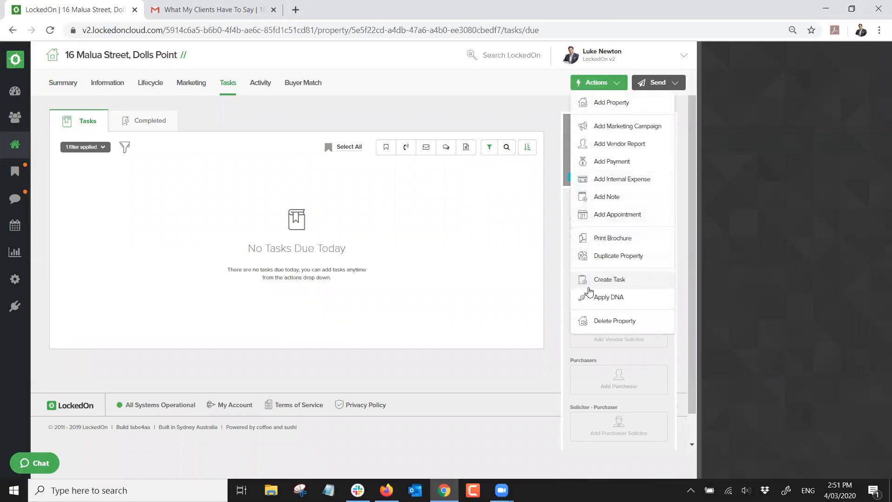
left_click(597, 297)
left_click(362, 189)
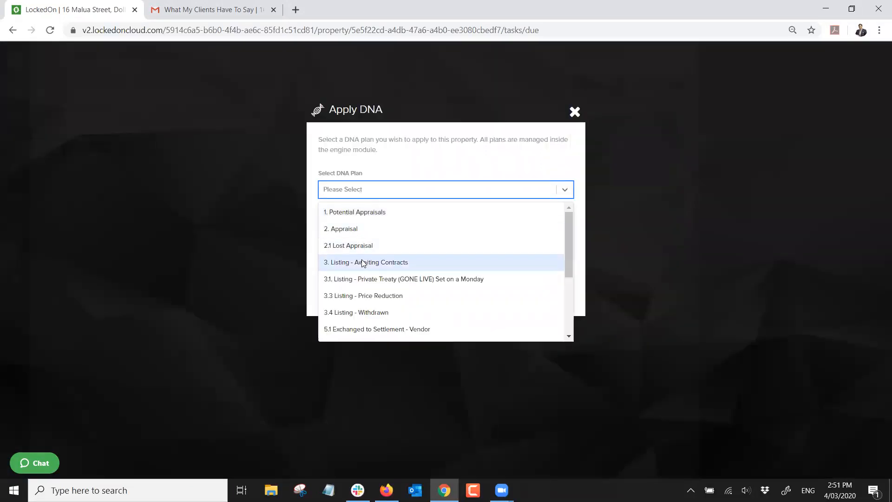
left_click(575, 112)
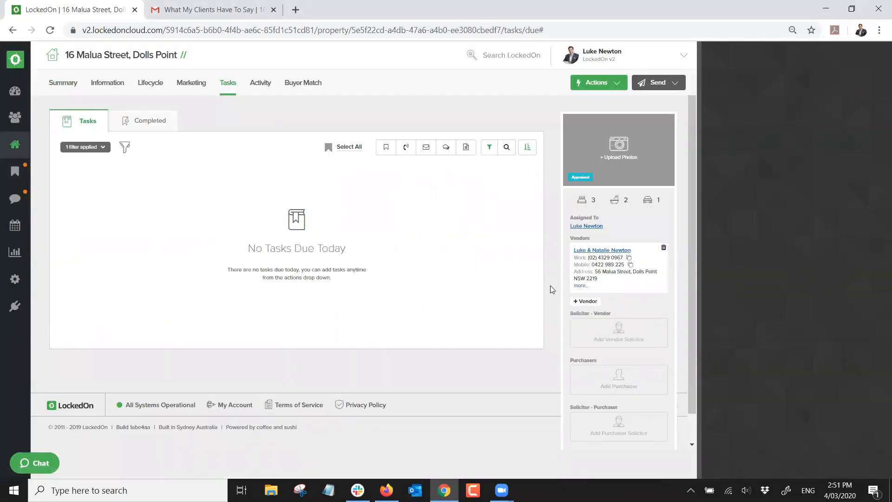
Review the property status options, leaving the status as Appraised
scroll(579, 383, "down", 1)
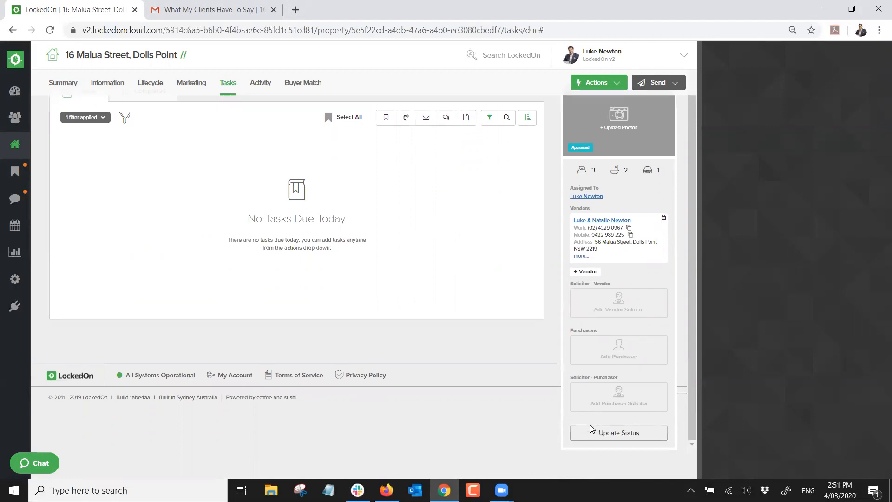
left_click(599, 431)
left_click(304, 219)
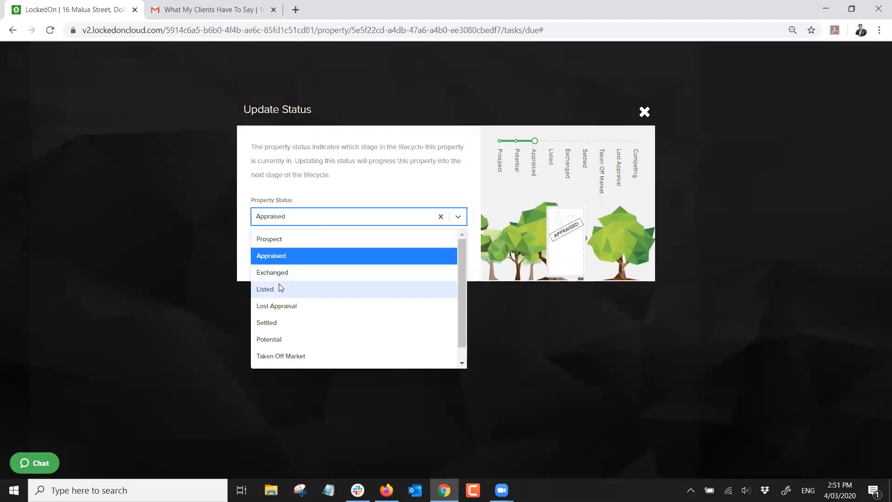
left_click(381, 192)
left_click(643, 113)
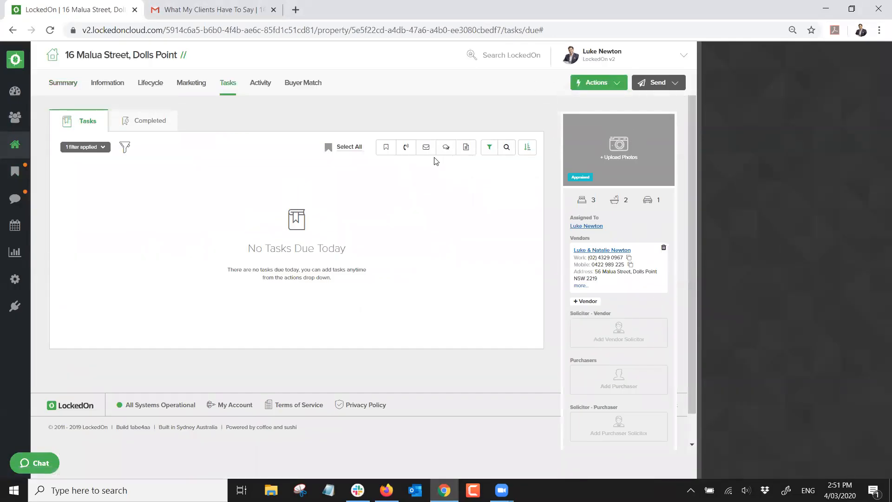
Open the Skinners Avenue property under offer and browse its Land, Features and Documents
left_click(15, 144)
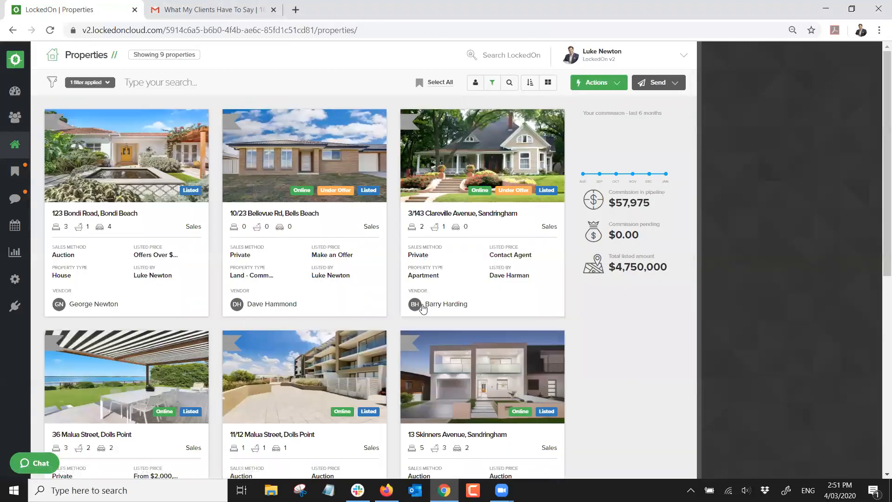
scroll(475, 343, "down", 5)
scroll(477, 346, "down", 2)
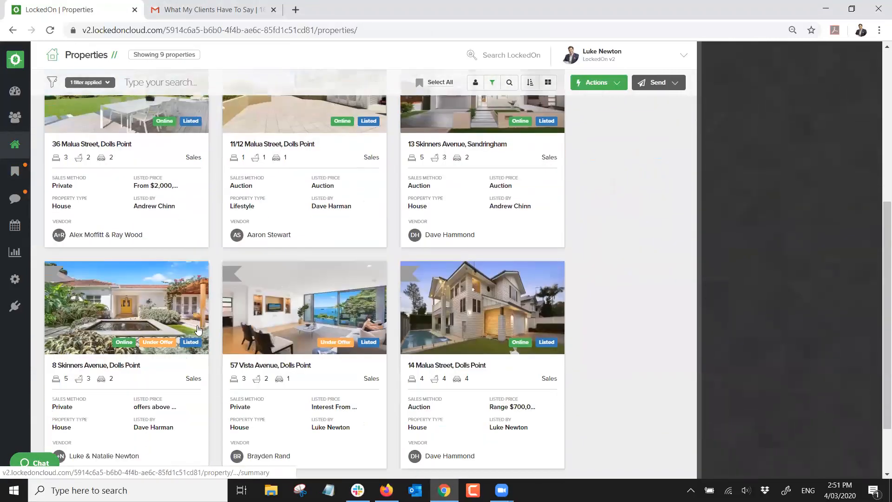
left_click(255, 240)
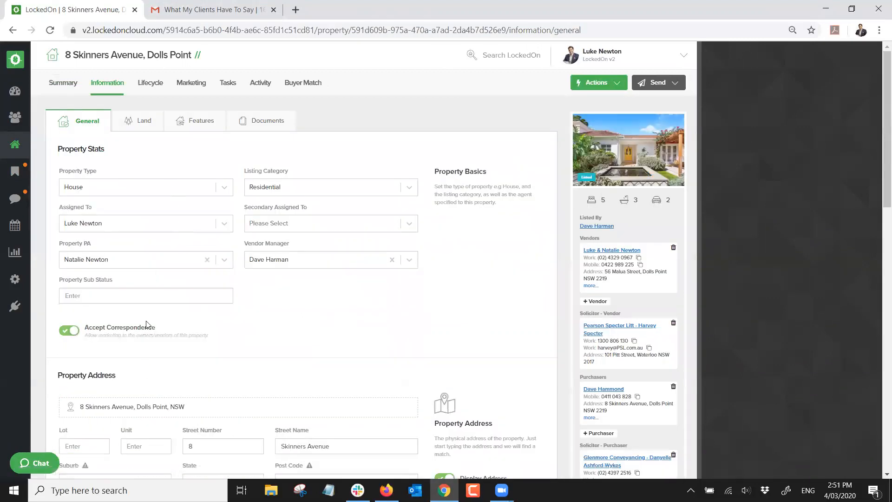
left_click(140, 125)
left_click(182, 122)
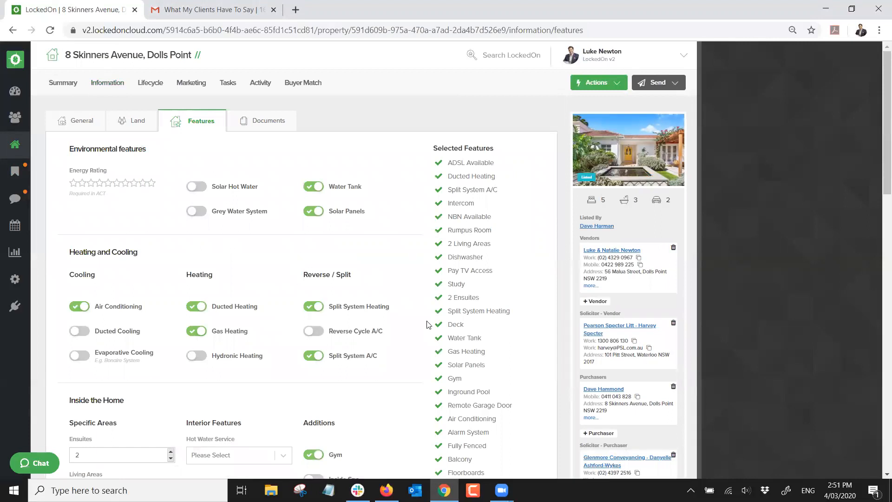
left_click(260, 119)
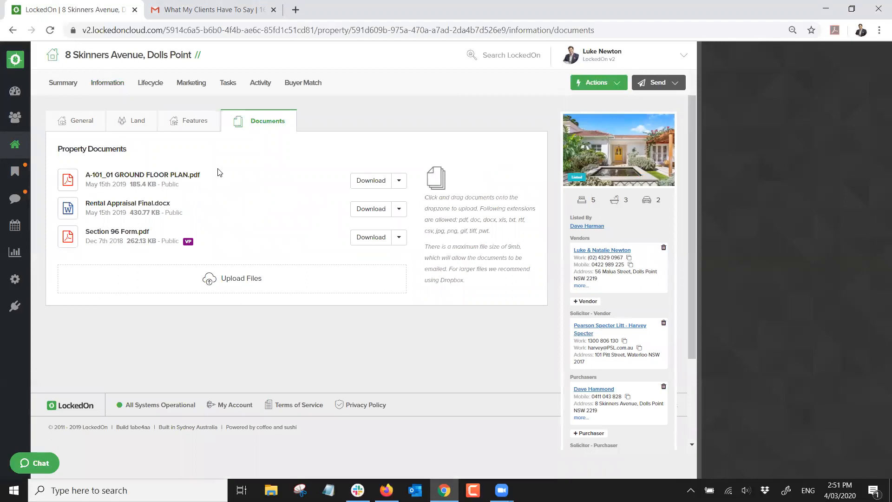
Review its lifecycle listing details: Private sale, listed 28/05/2017
left_click(155, 84)
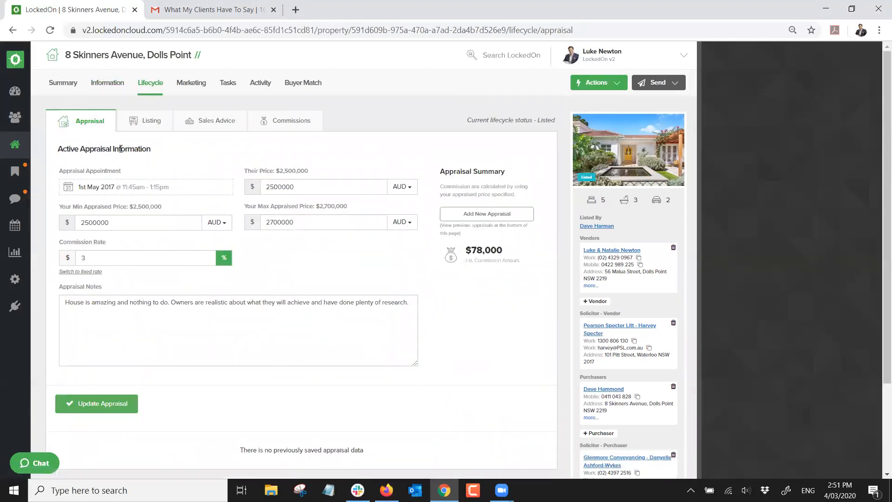
left_click(133, 129)
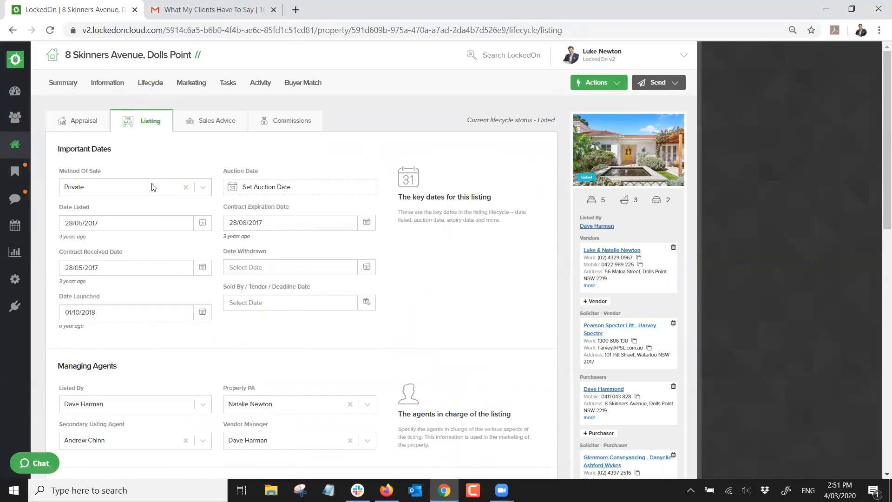
scroll(151, 188, "down", 3)
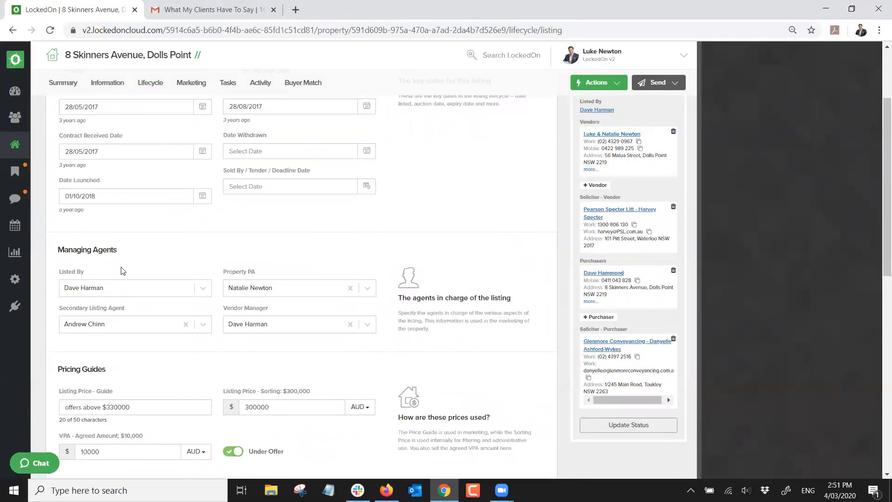
scroll(171, 199, "down", 4)
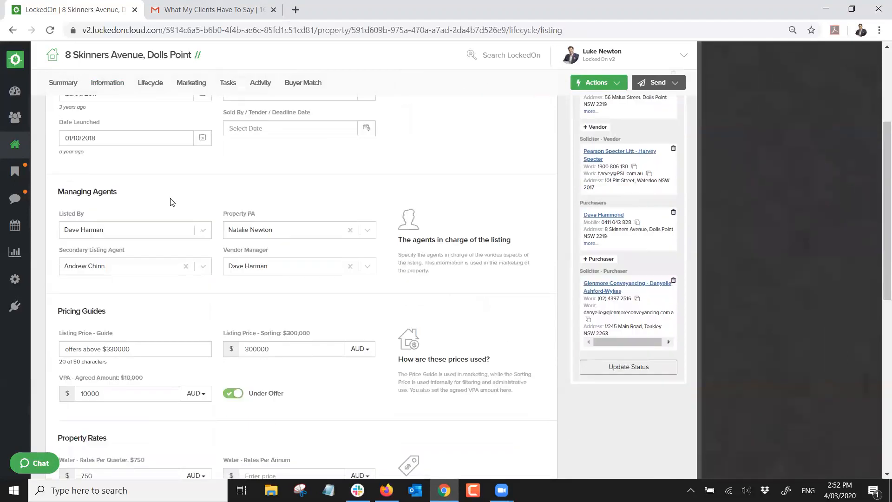
scroll(170, 203, "up", 7)
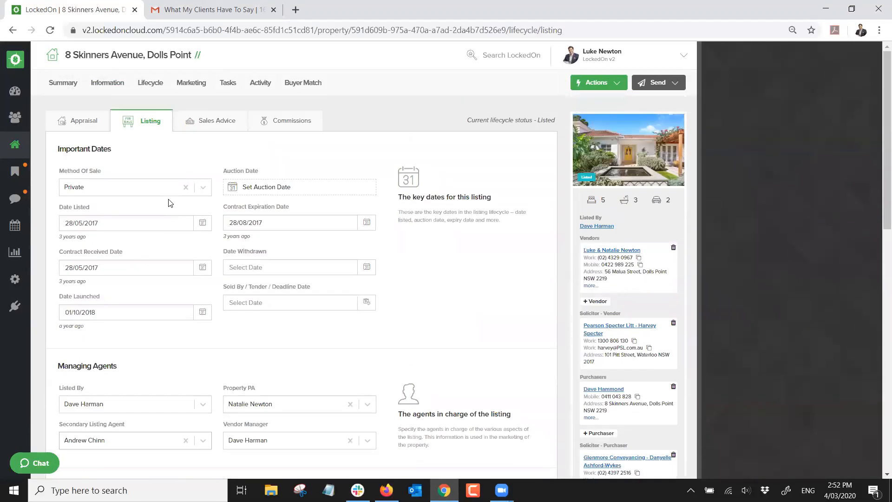
Browse the property's marketing headlines, photos and open-for-inspection times
left_click(192, 84)
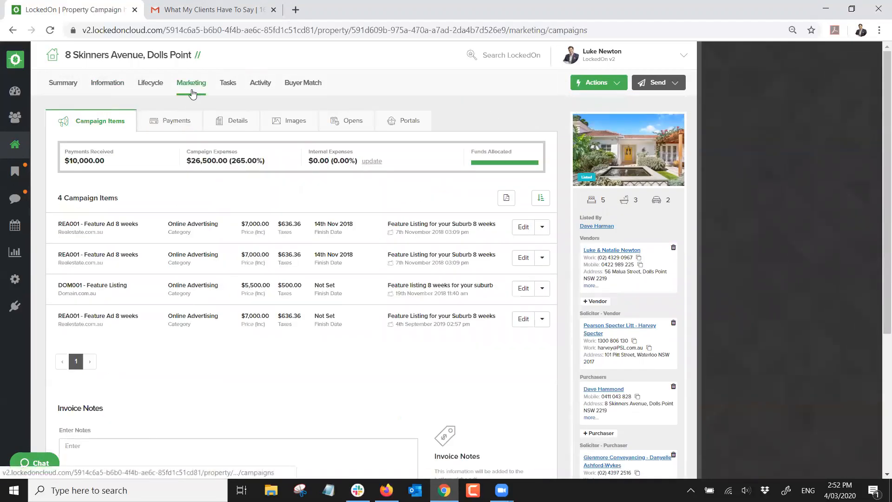
left_click(217, 123)
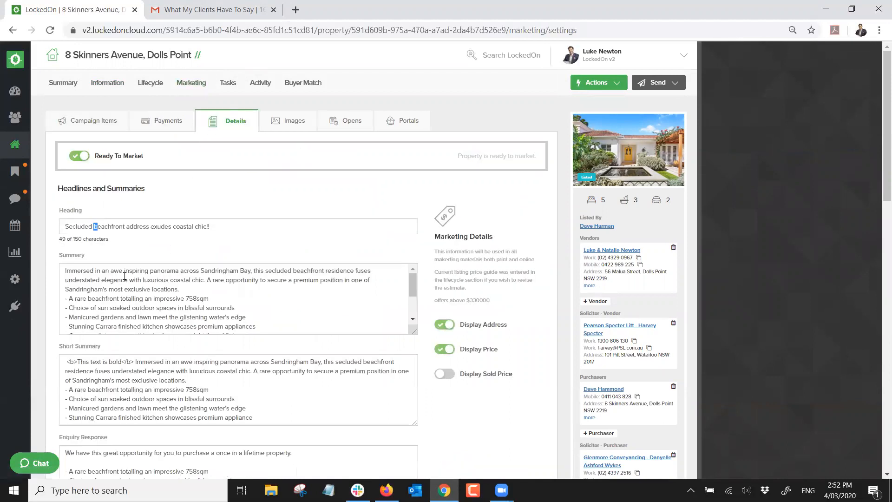
left_click(274, 130)
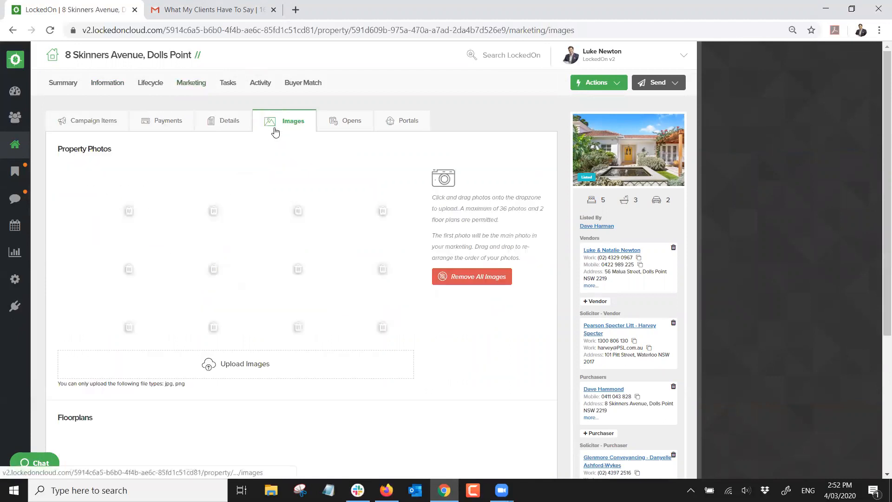
scroll(225, 287, "down", 1)
left_click(344, 117)
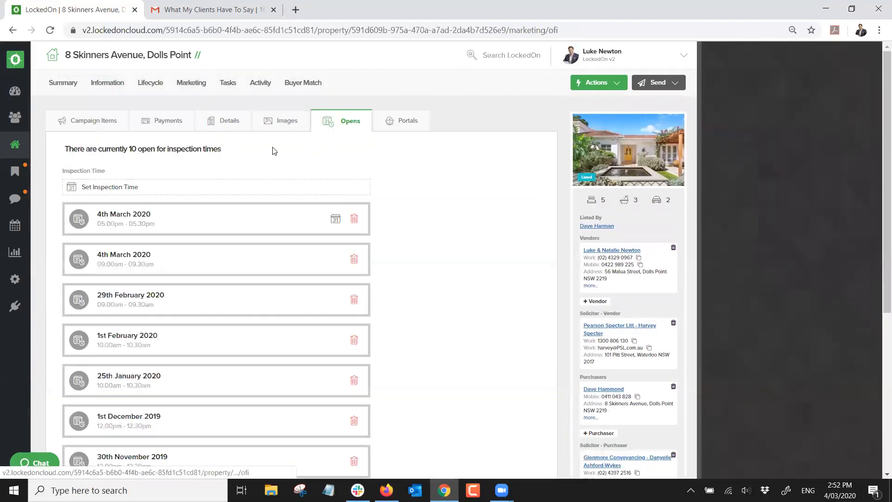
Turn realestate.com.au publishing off and back on, then view the property's enquiries
left_click(384, 126)
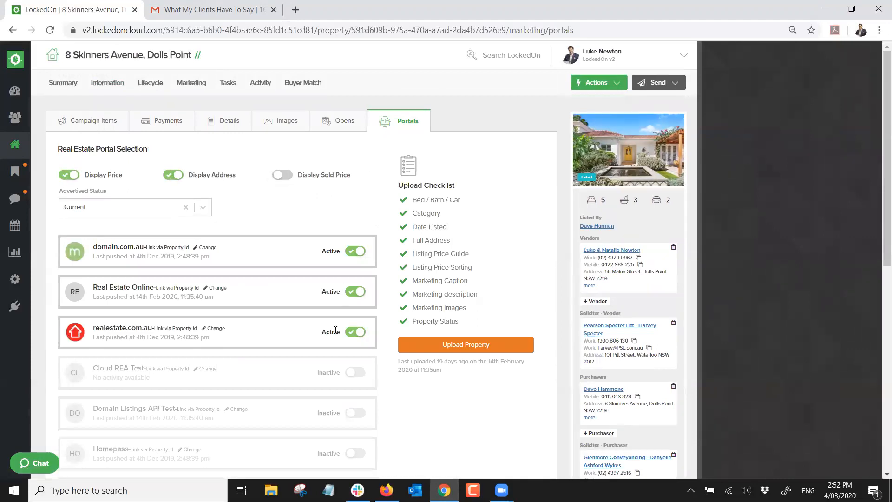
left_click(354, 333)
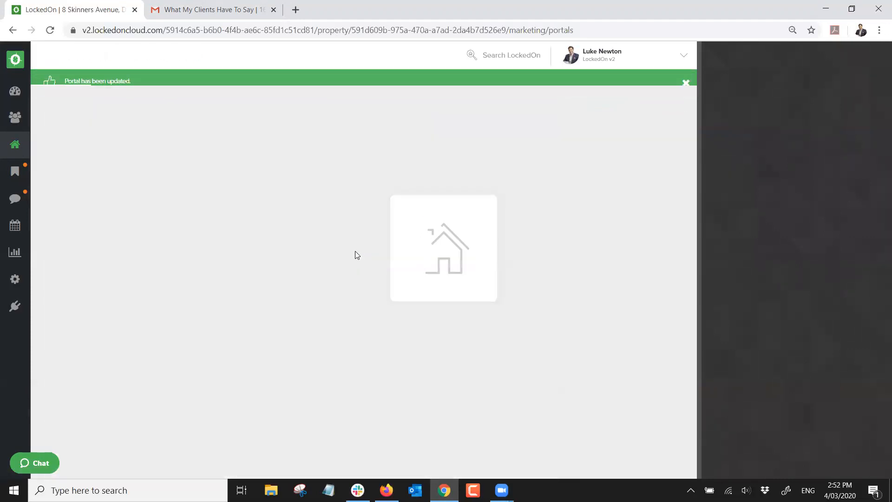
scroll(325, 279, "down", 10)
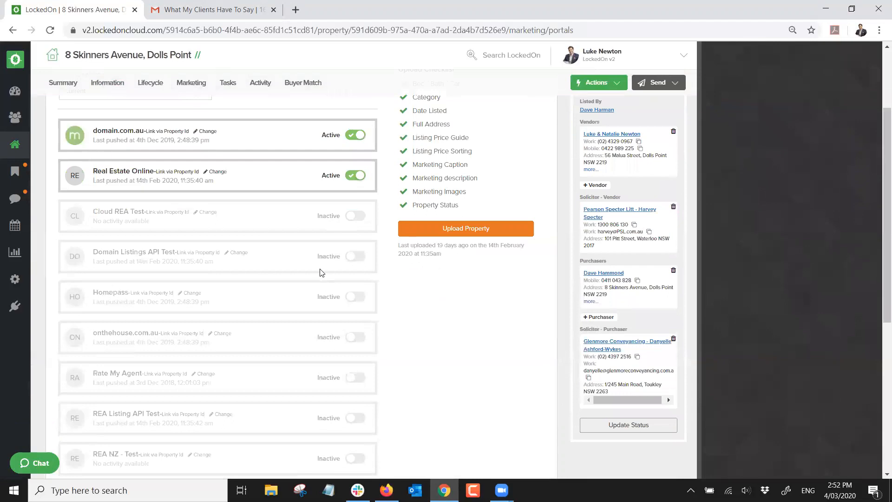
left_click(354, 325)
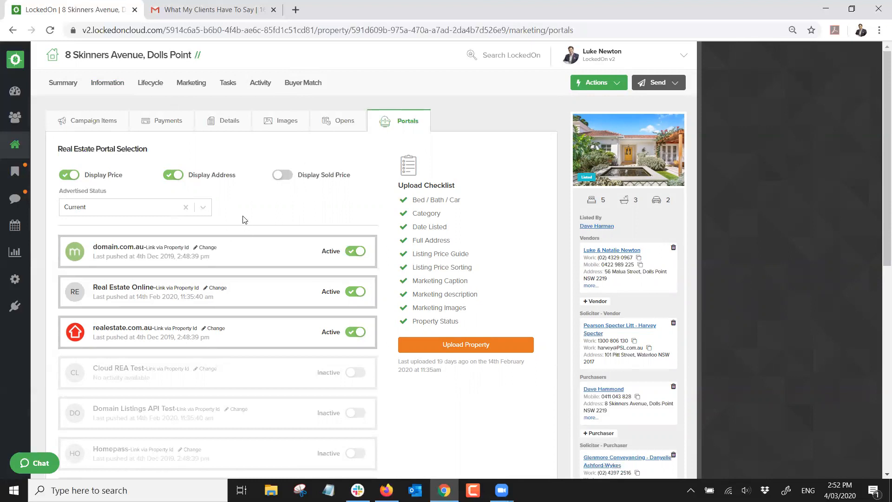
left_click(258, 83)
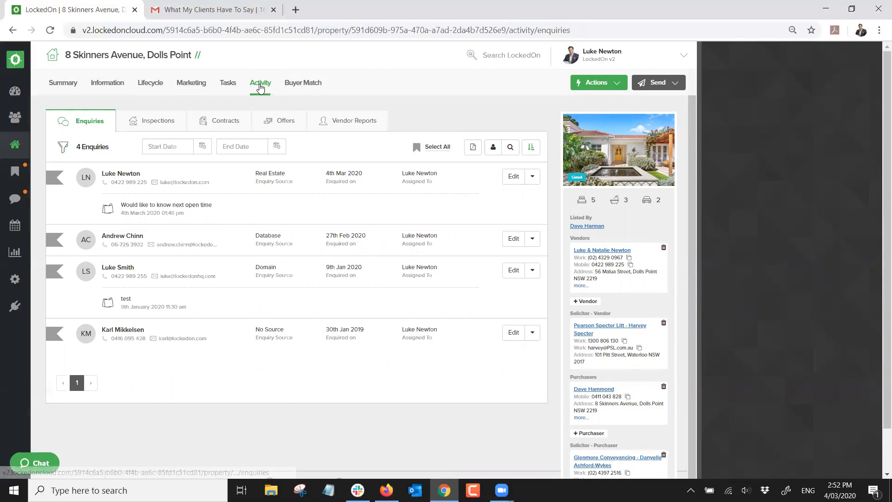
Remove the two newest vendor reports, keeping only 19th Nov 17 – 7th Nov 18
left_click(320, 121)
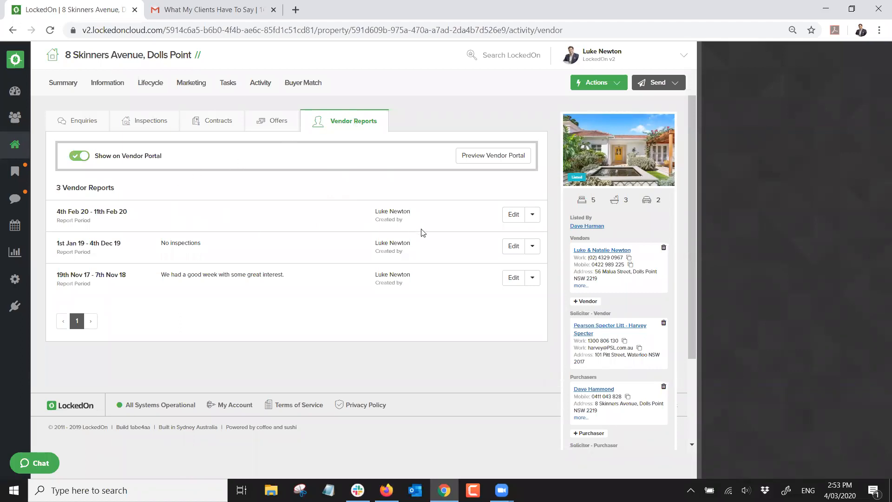
left_click(532, 214)
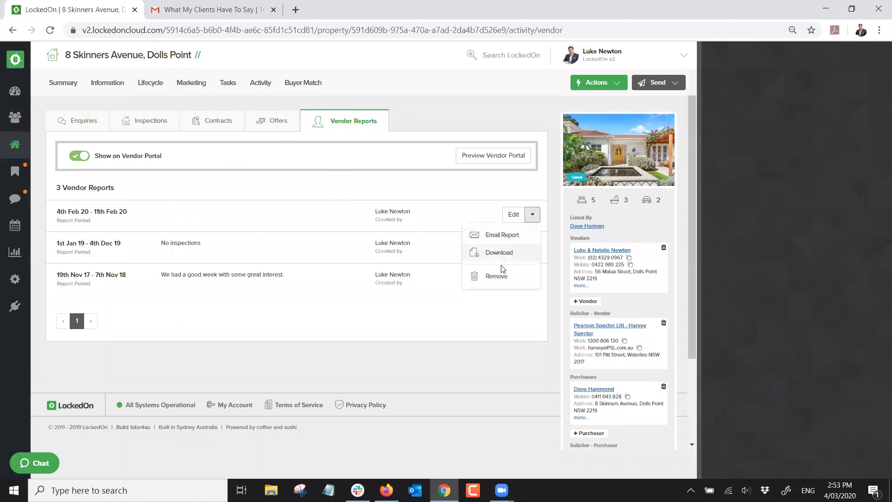
left_click(500, 273)
left_click(359, 207)
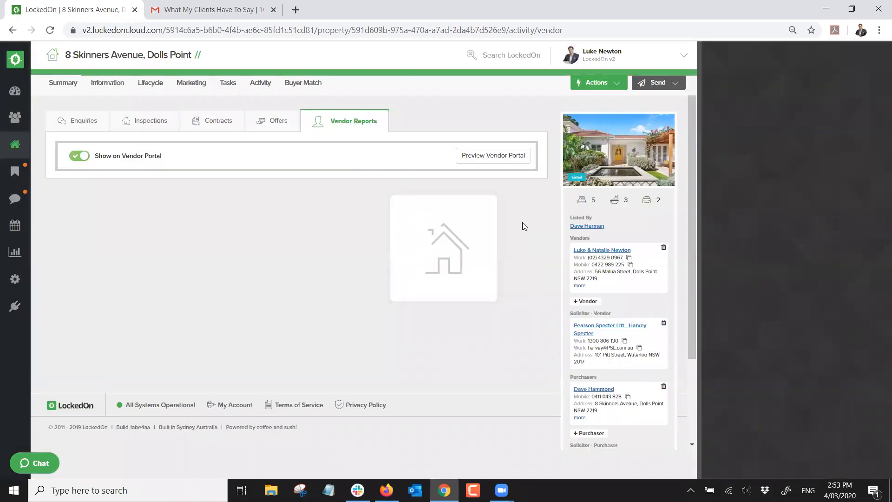
left_click(532, 214)
left_click(494, 270)
left_click(369, 199)
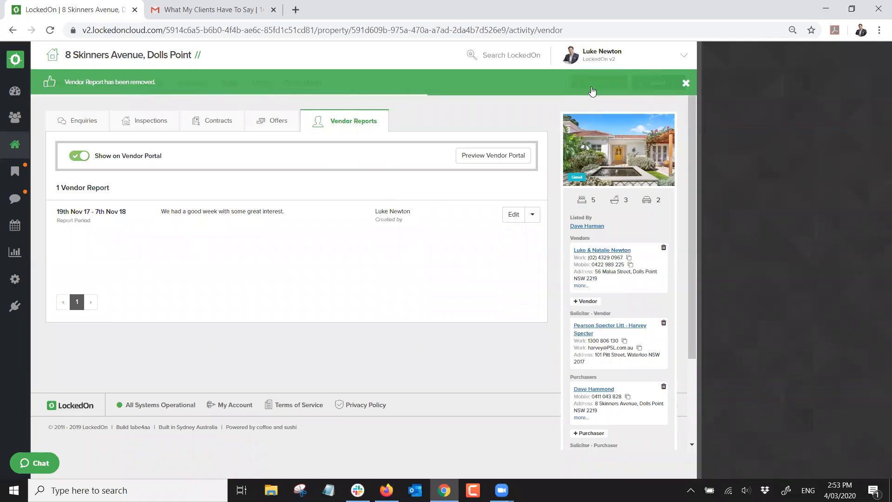
left_click(592, 87)
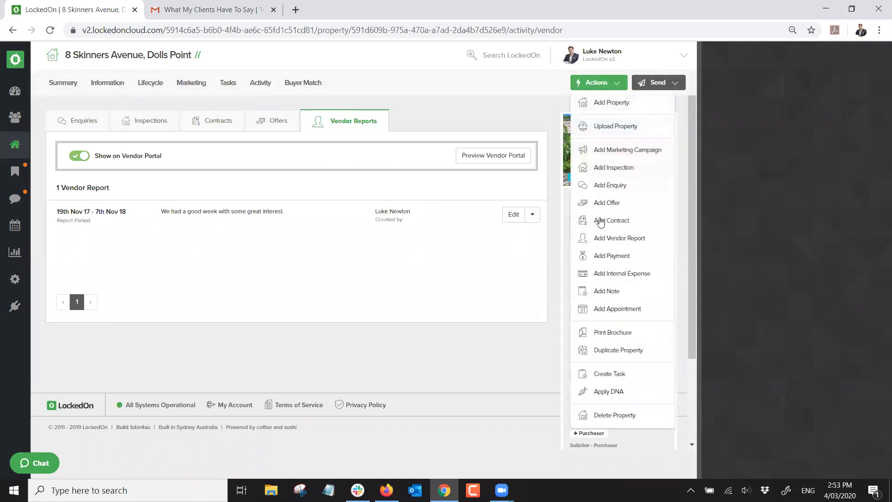
Add a vendor report with start date 26/02/2020 and end date 04/03/2020
left_click(593, 239)
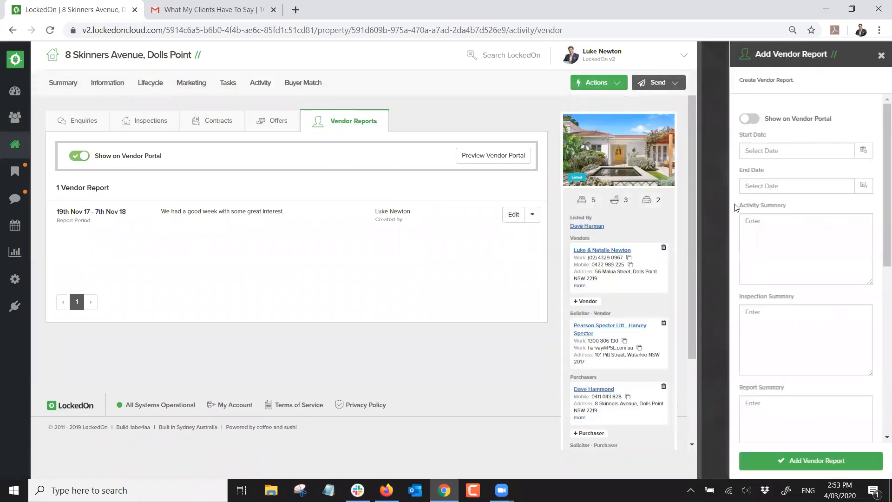
left_click(863, 150)
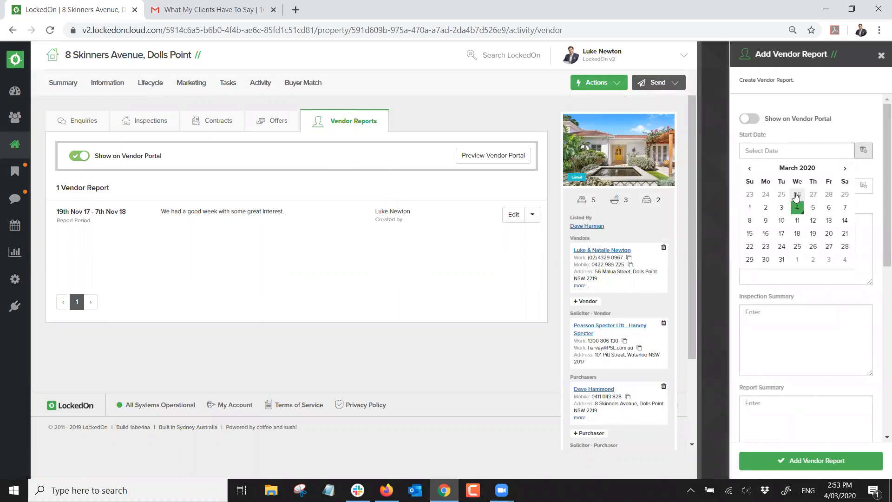
left_click(798, 195)
left_click(863, 199)
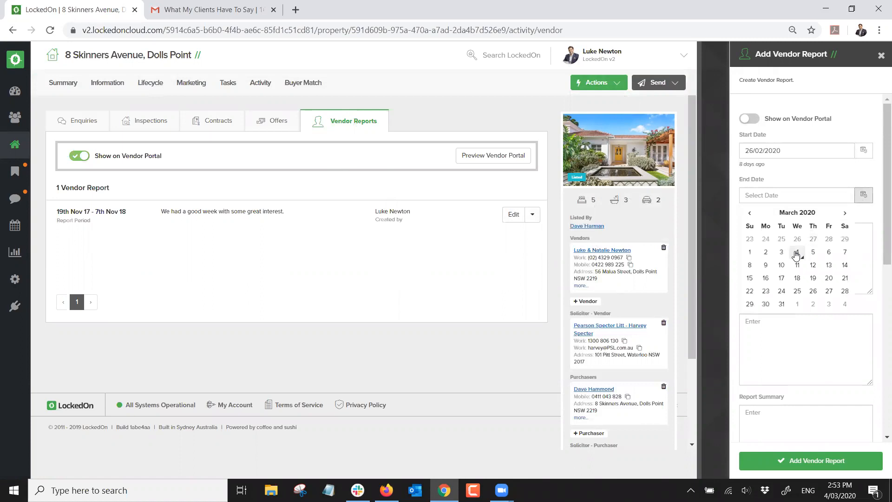
left_click(796, 252)
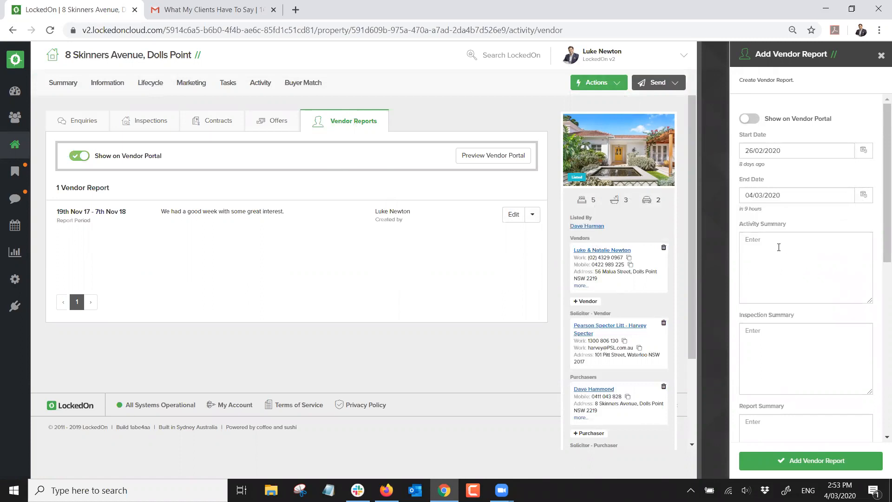
scroll(779, 247, "down", 3)
left_click(773, 322)
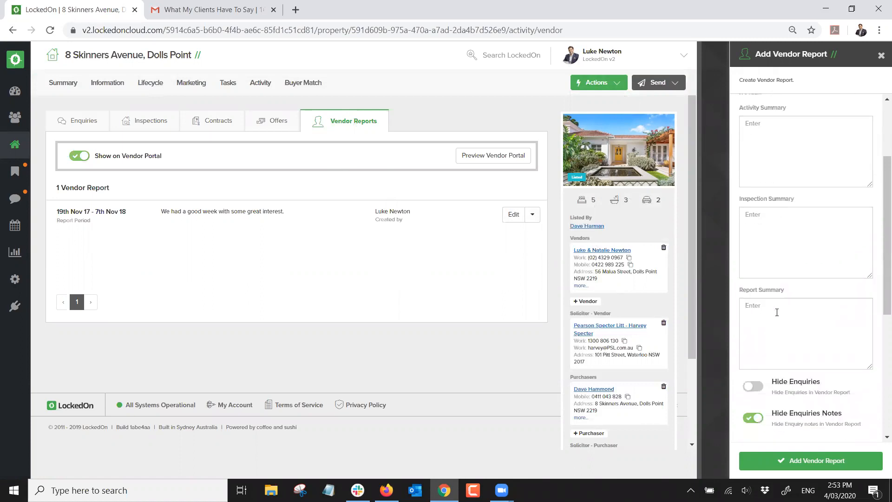
scroll(777, 312, "down", 5)
scroll(779, 315, "up", 8)
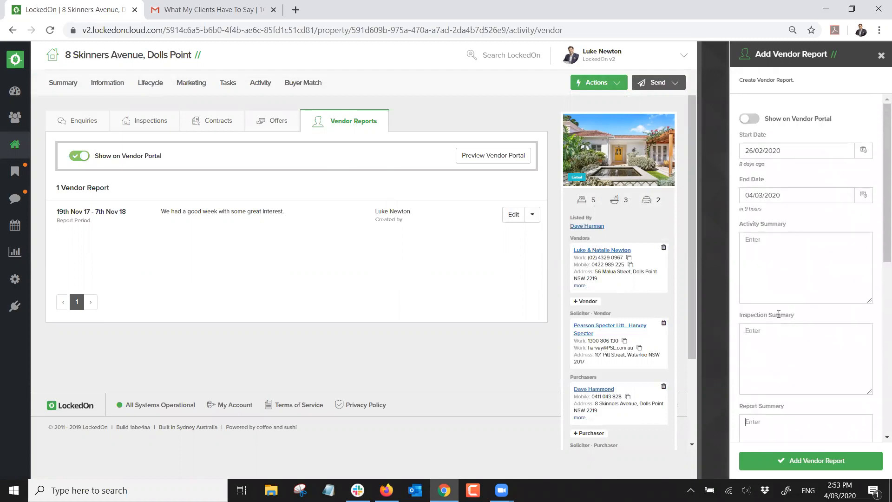
Discard the new report and set the remaining report's end date to 04/03/2020
left_click(881, 55)
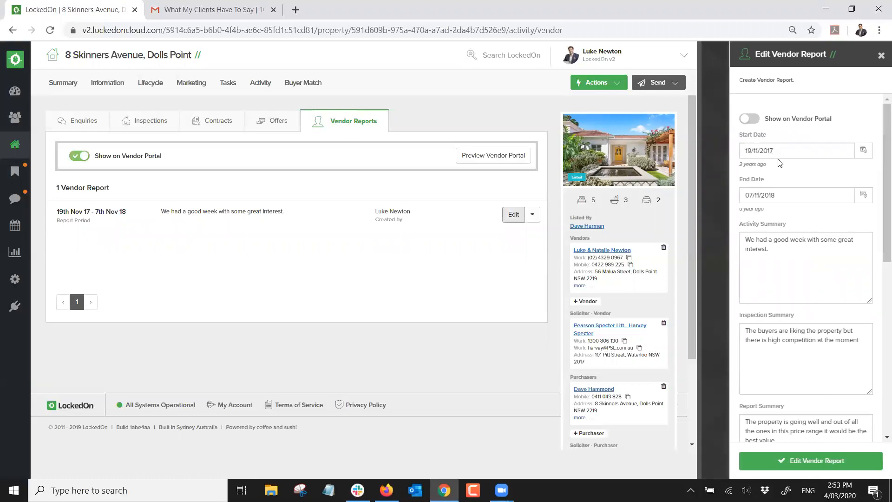
left_click(864, 195)
double_click(842, 217)
left_click(842, 217)
double_click(842, 216)
double_click(842, 217)
left_click(842, 216)
double_click(842, 217)
double_click(842, 217)
triple_click(841, 216)
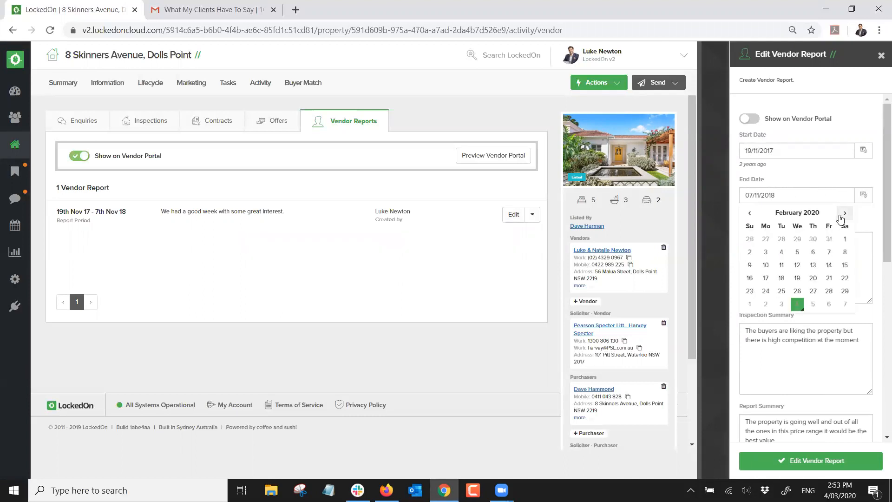
left_click(842, 216)
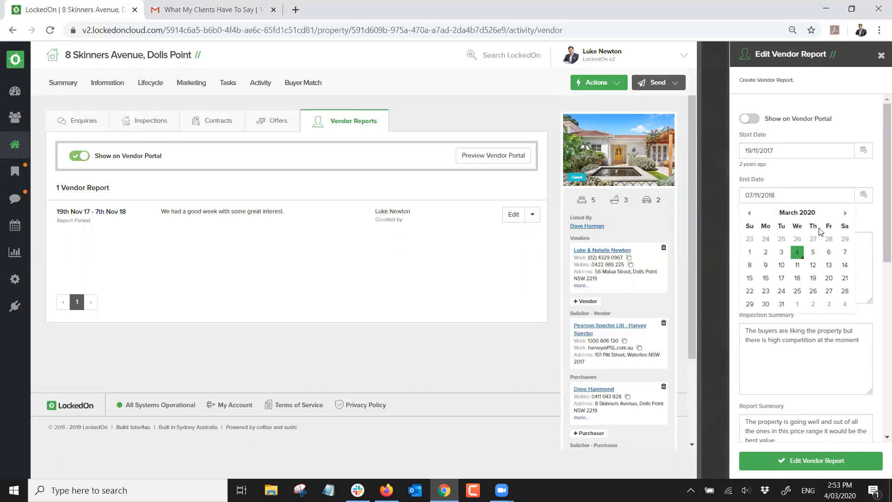
left_click(798, 252)
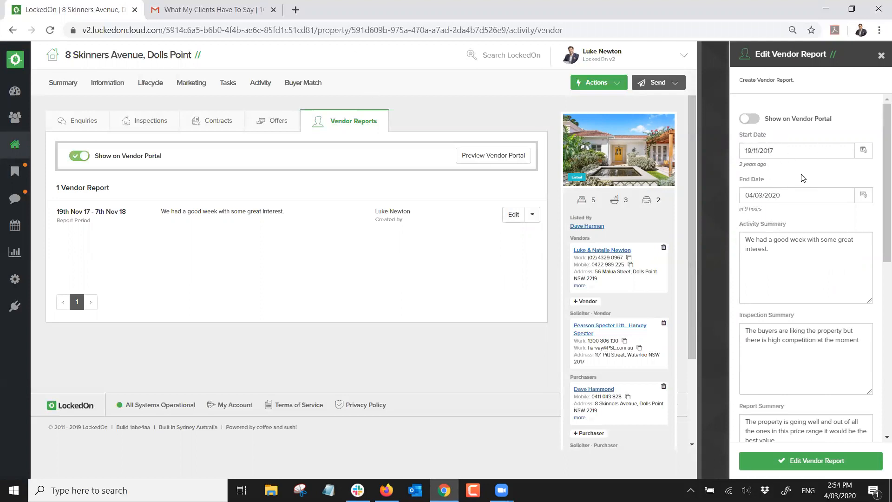
Check the report's summary text and save the edited vendor report
triple_click(783, 253)
left_click(815, 356)
scroll(796, 326, "down", 4)
left_click(796, 463)
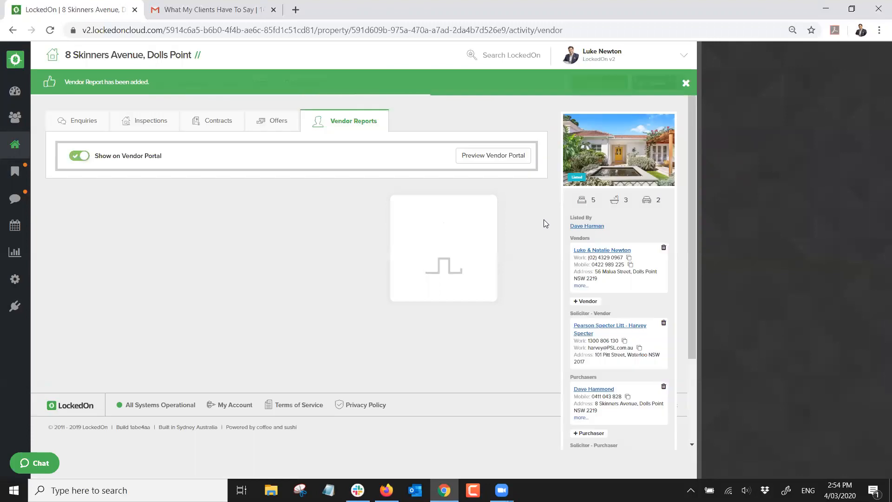
left_click(533, 215)
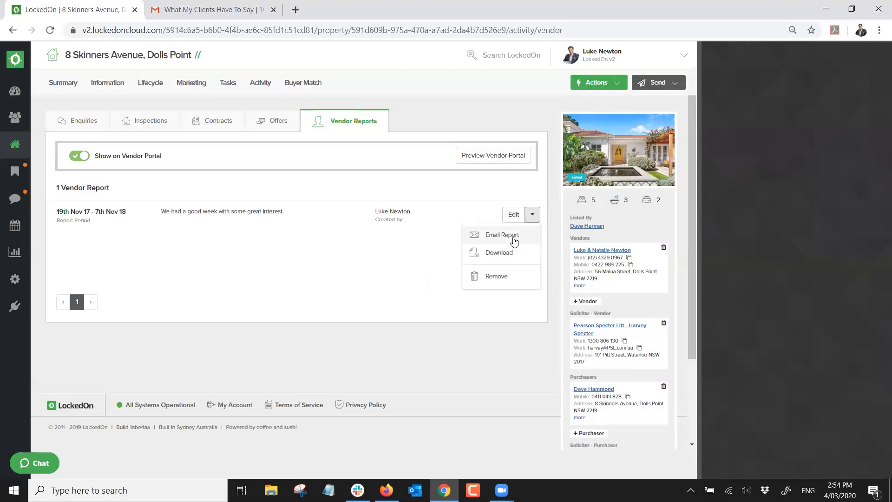
Download the vendor report PDF, read through its three pages, then close it
left_click(500, 257)
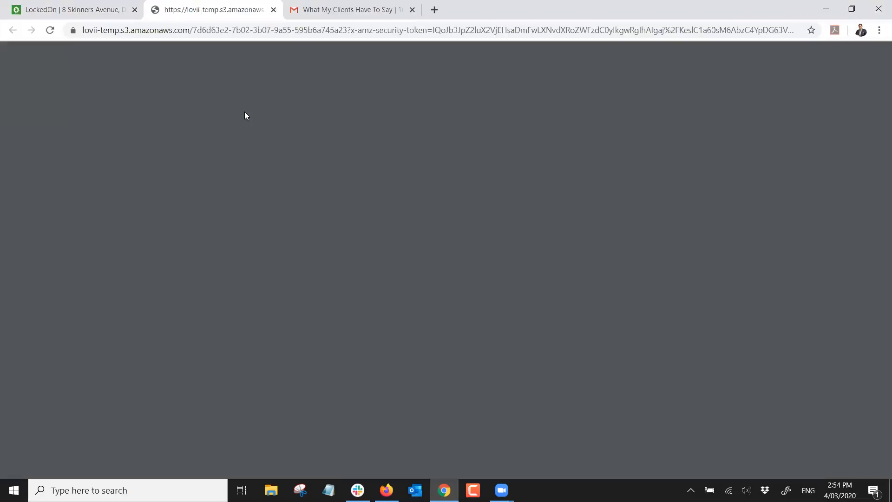
scroll(455, 204, "down", 4)
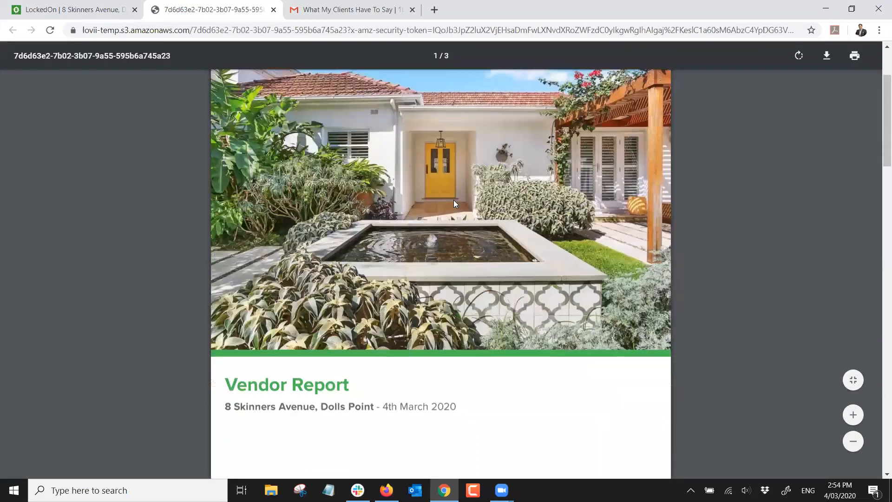
scroll(453, 202, "down", 10)
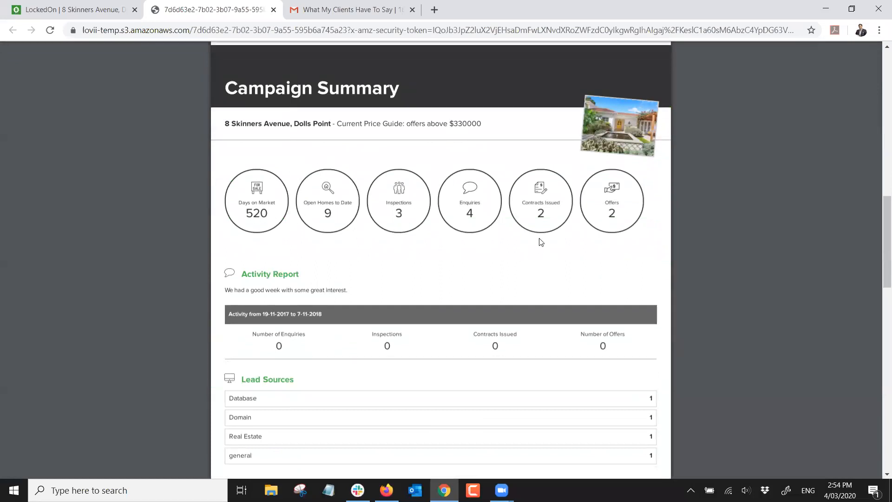
scroll(553, 231, "down", 2)
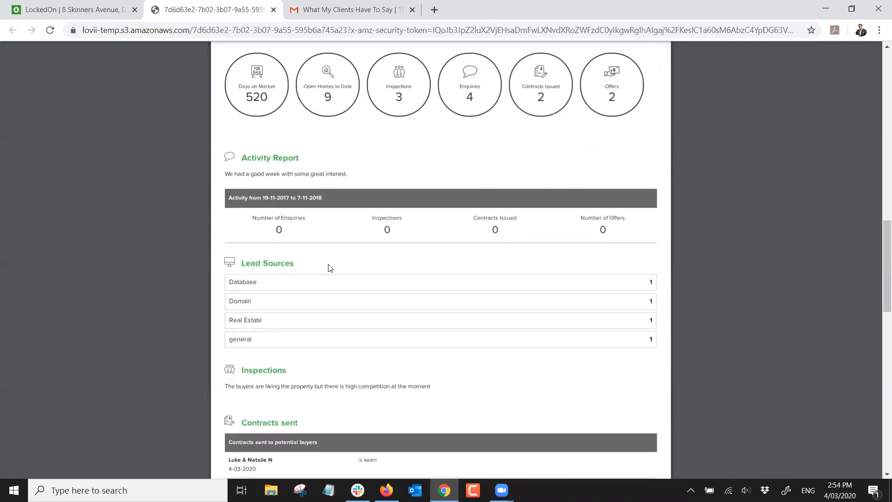
scroll(332, 274, "down", 2)
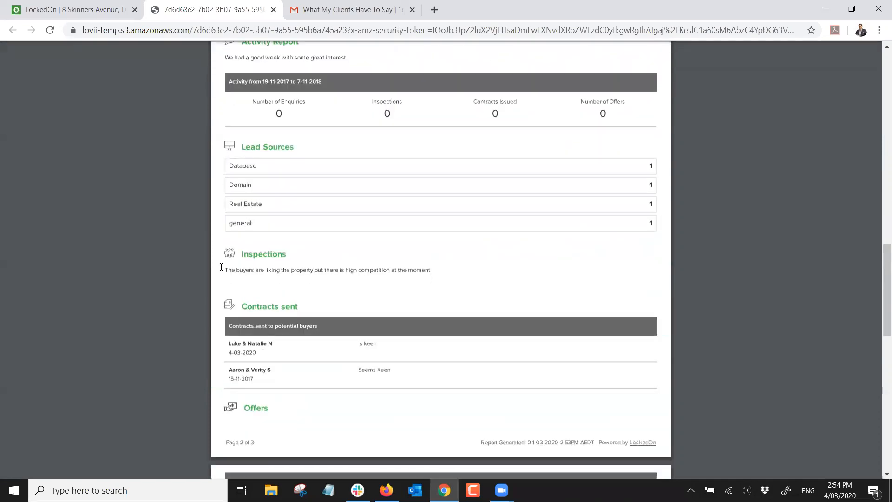
left_click_drag(238, 265, 327, 271)
scroll(333, 249, "down", 3)
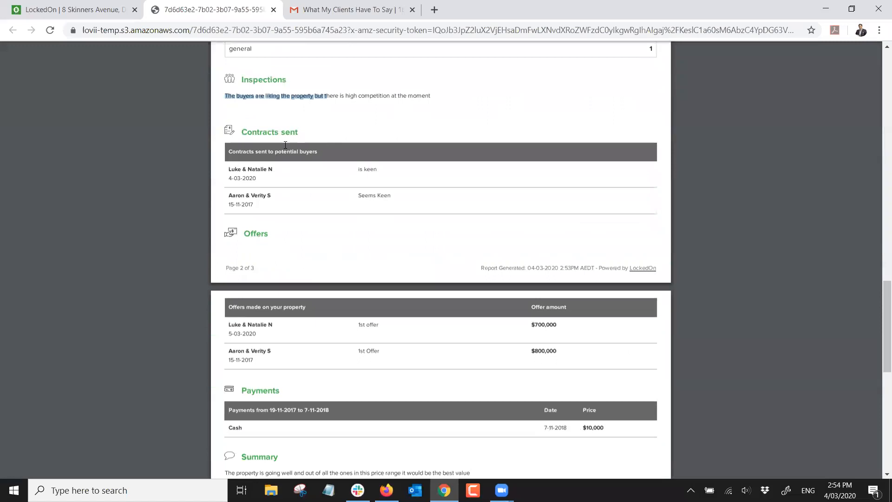
scroll(309, 153, "down", 5)
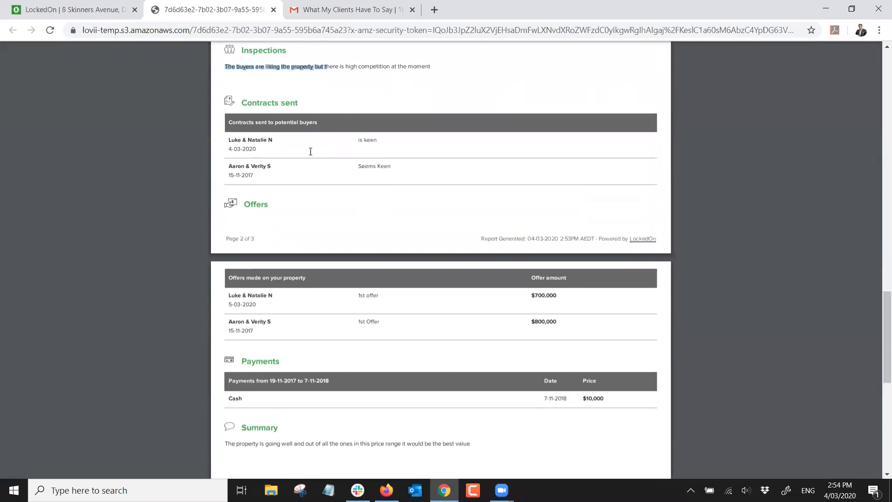
scroll(305, 159, "down", 3)
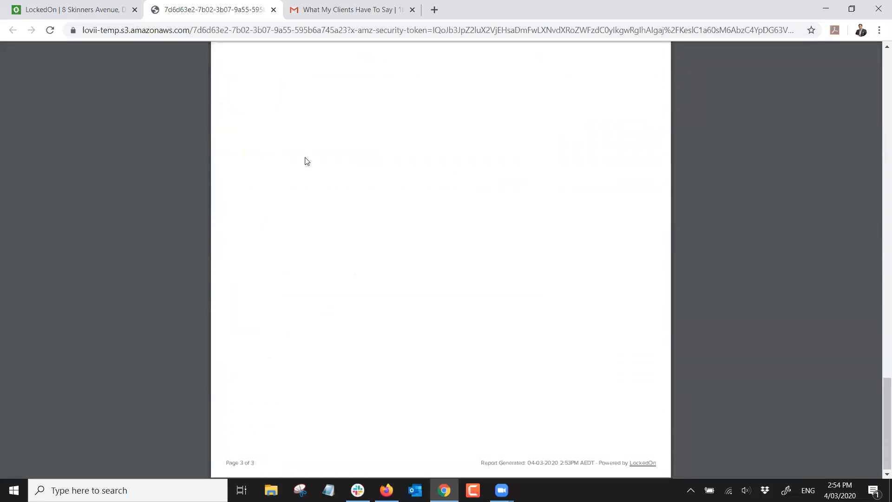
scroll(303, 165, "up", 8)
scroll(300, 170, "up", 15)
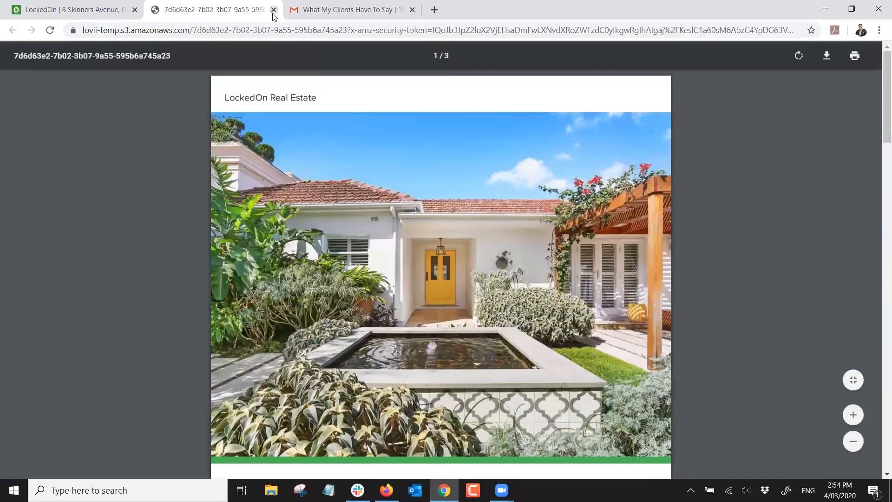
left_click(273, 10)
left_click(532, 215)
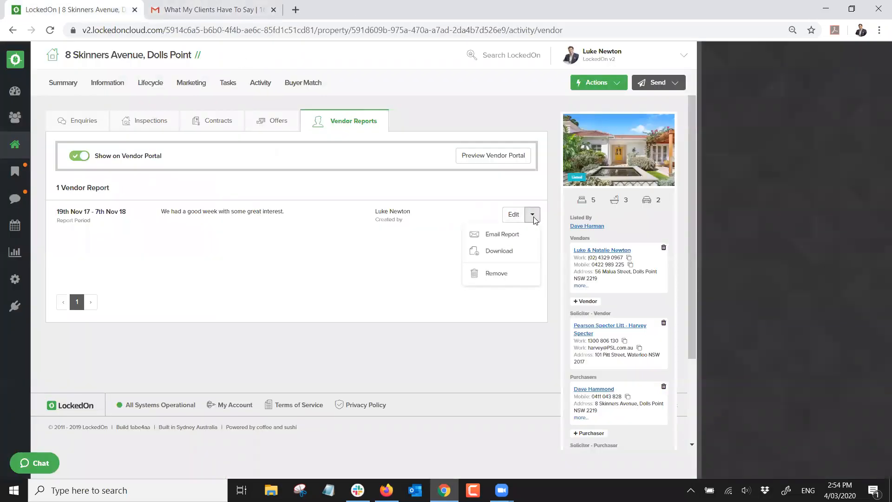
left_click(506, 236)
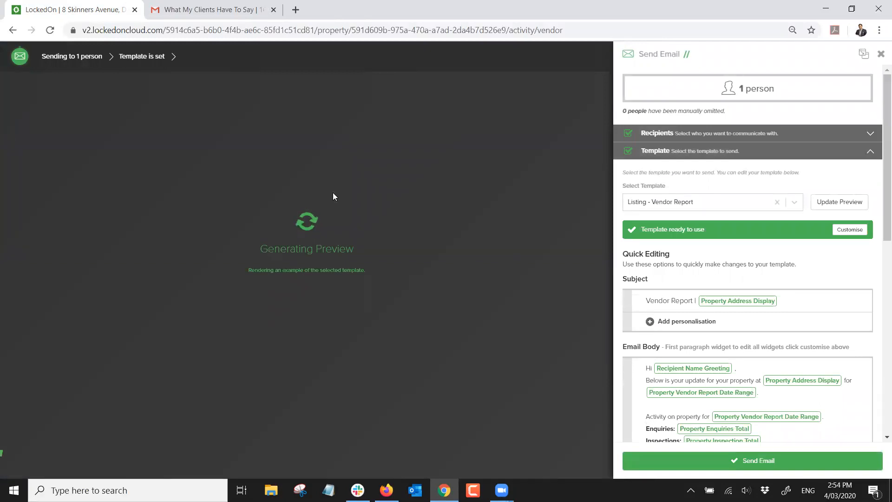
scroll(660, 344, "down", 4)
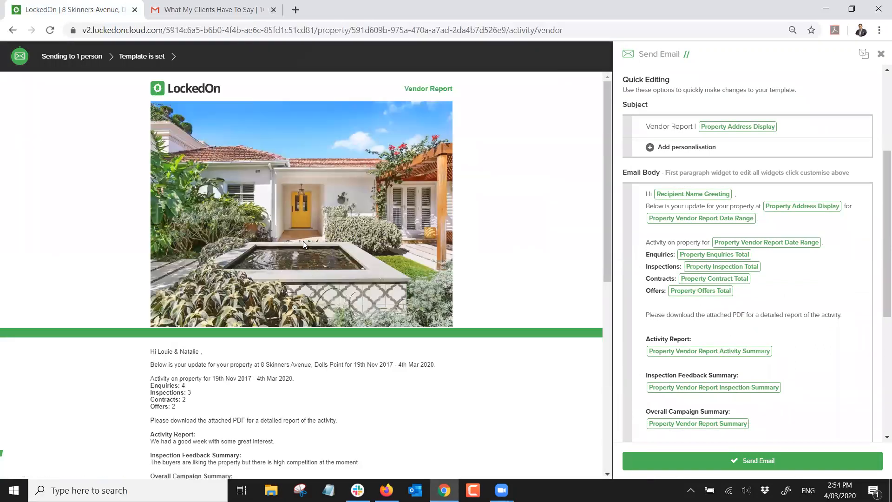
scroll(277, 217, "down", 6)
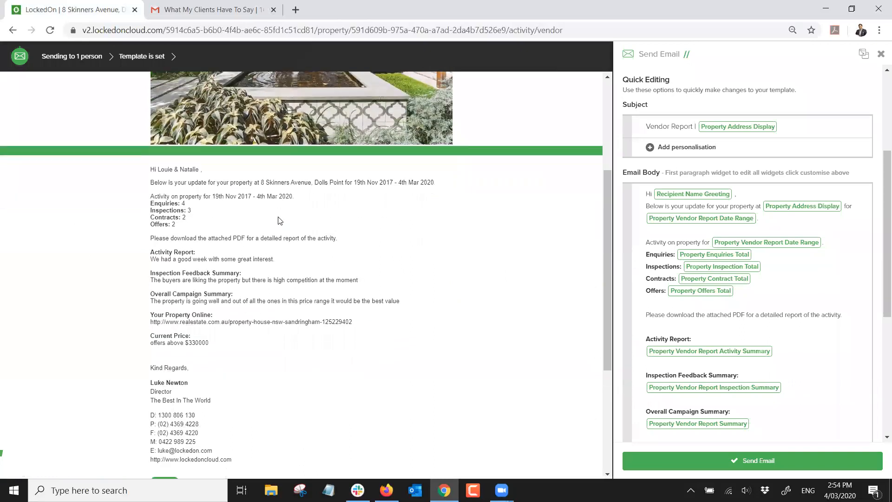
scroll(280, 220, "up", 4)
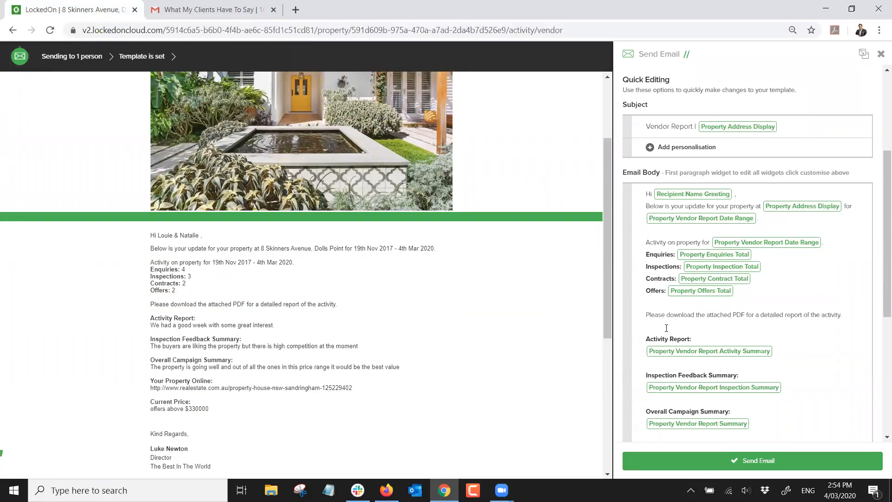
scroll(662, 342, "down", 5)
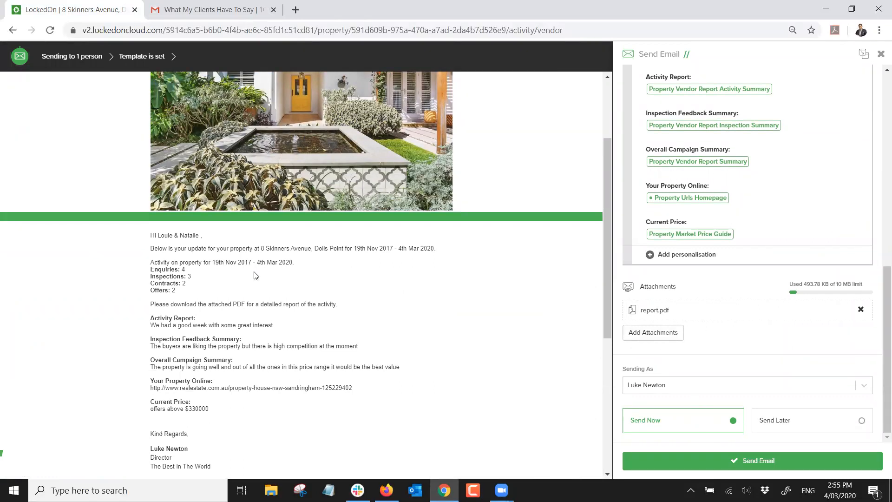
scroll(255, 275, "up", 3)
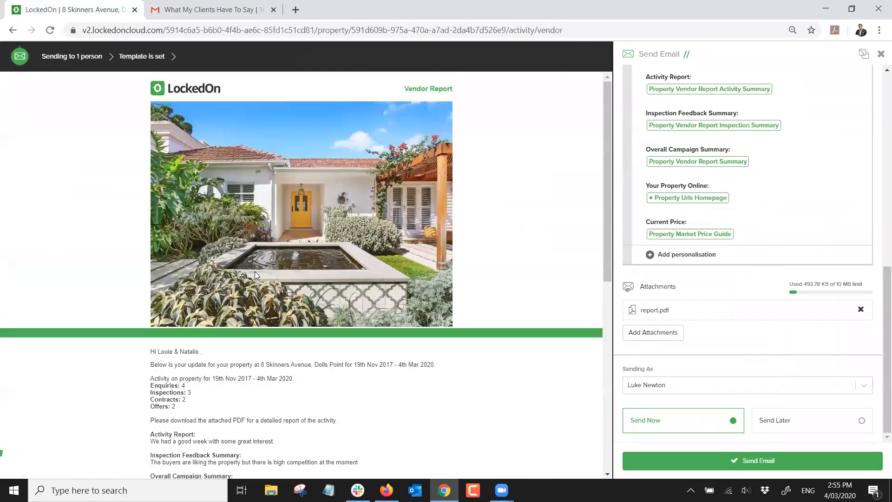
left_click(881, 54)
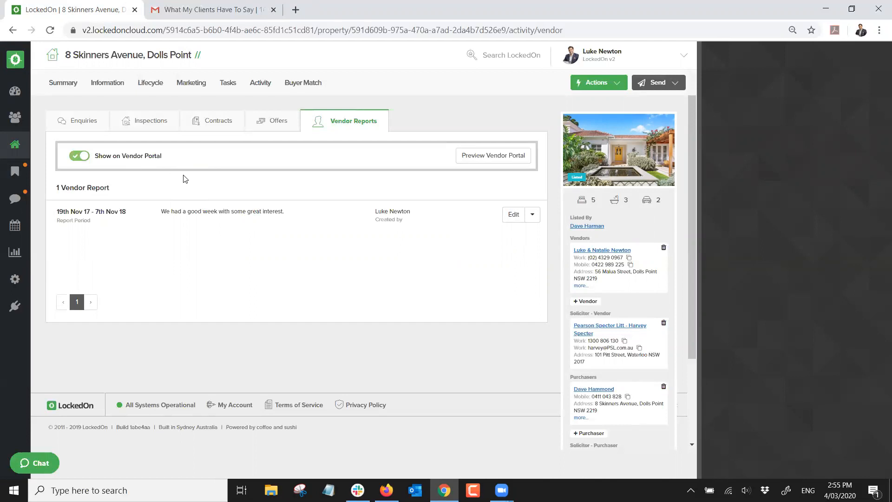
Toggle the report's vendor-portal visibility off and on, then open the vendors' contacts
left_click(80, 157)
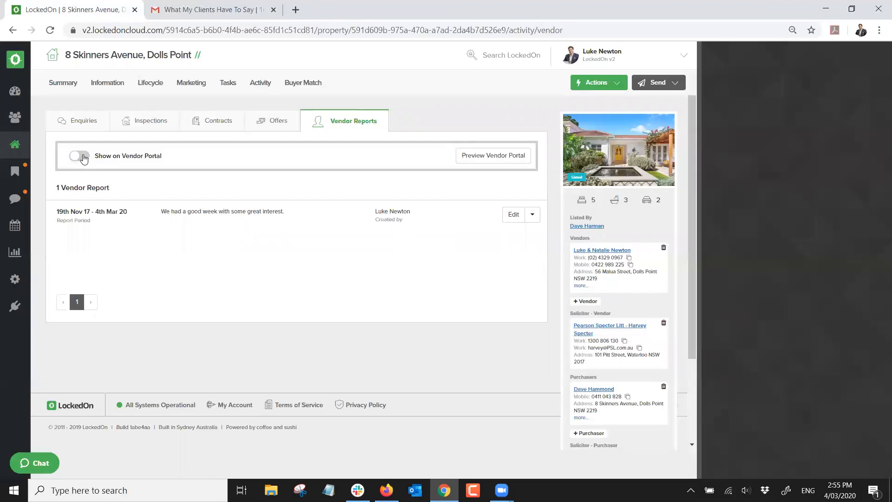
left_click(80, 157)
left_click(583, 250)
left_click(614, 407)
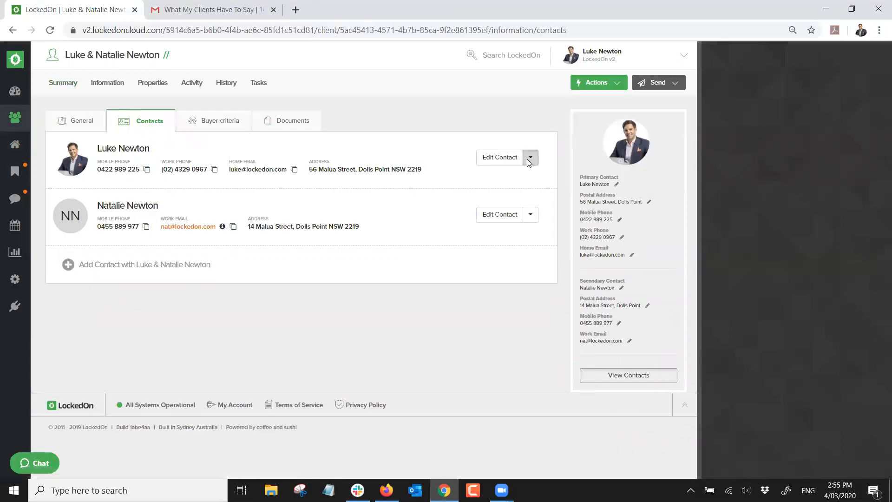
Open the Invite to Vendor Portal form for the first vendor and close it unsent
left_click(528, 159)
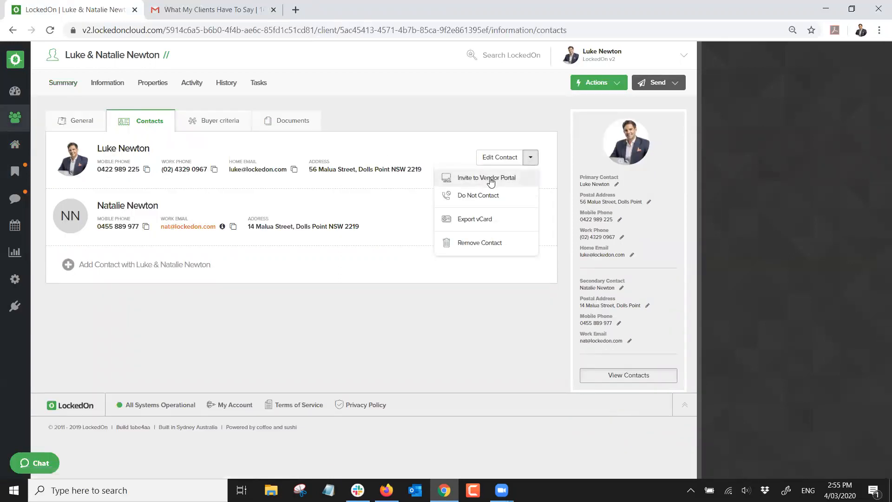
left_click(491, 179)
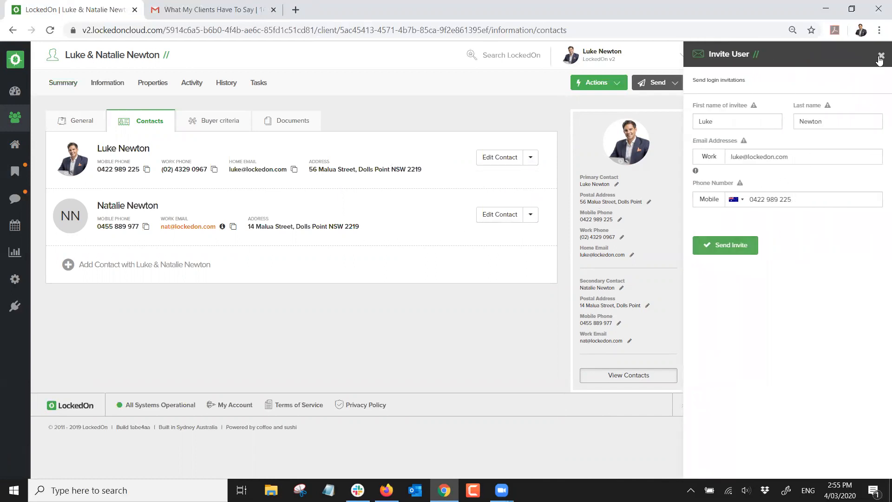
left_click(633, 109)
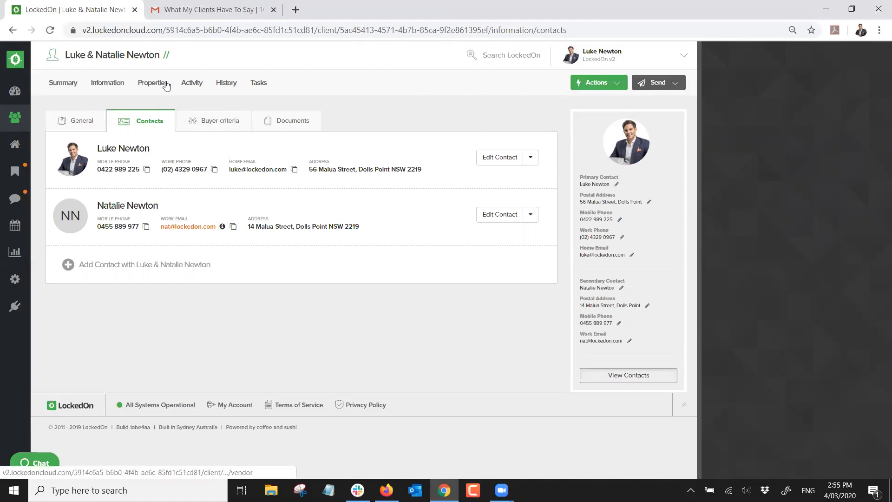
left_click(153, 83)
Open the property's vendor reports and preview its vendor portal
left_click(120, 178)
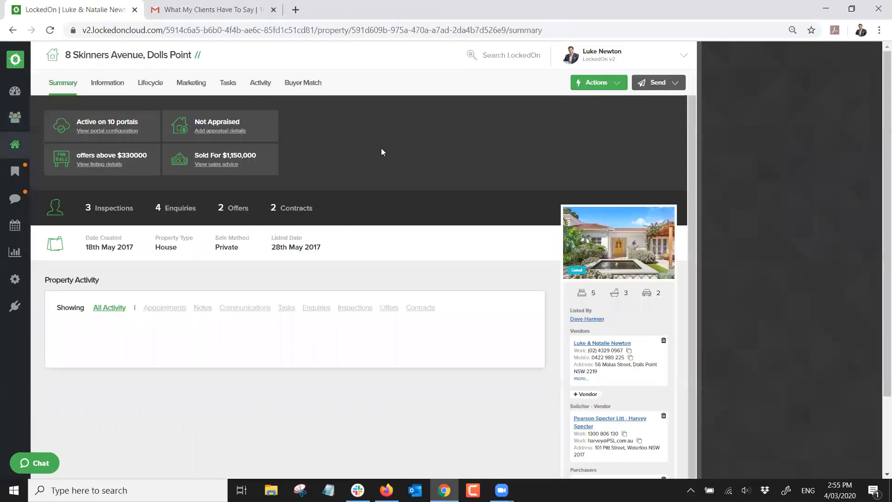
left_click(261, 84)
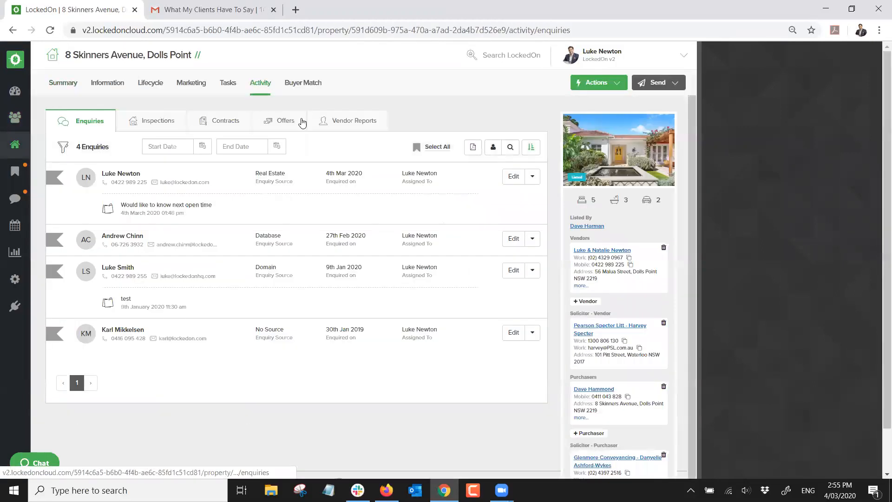
left_click(344, 122)
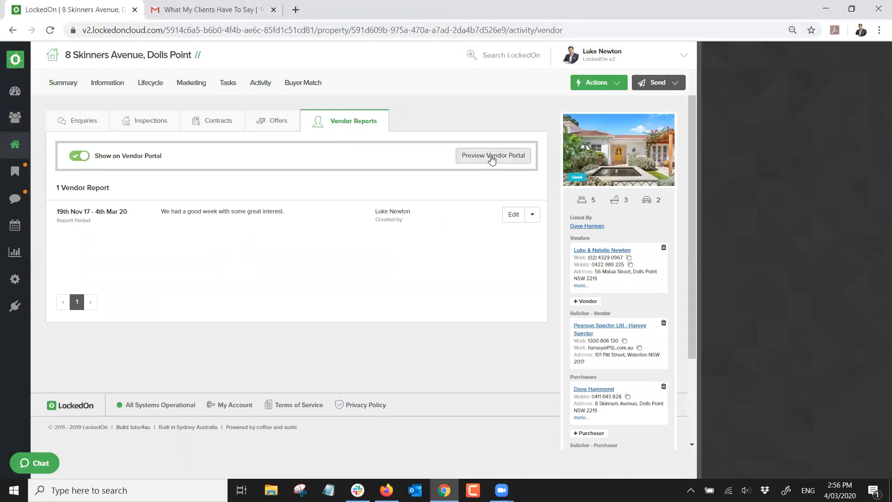
left_click(492, 158)
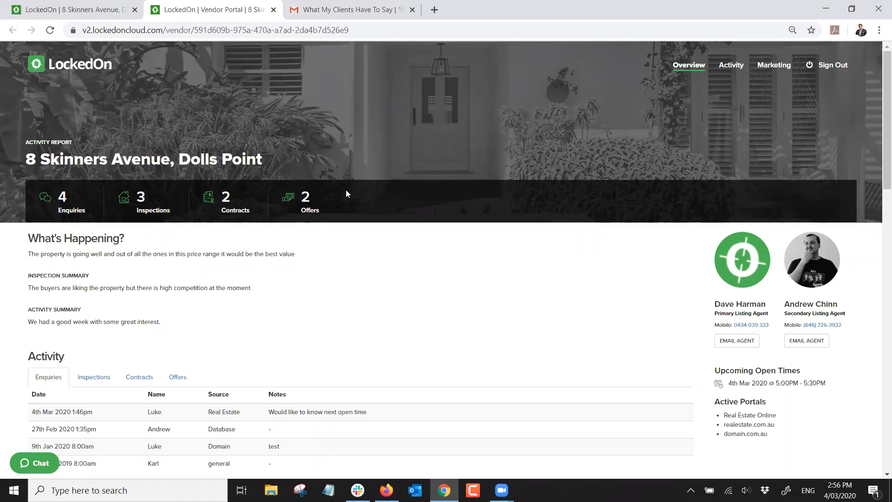
Browse the portal's inspections, contracts and two offers, then close the preview
scroll(105, 238, "down", 1)
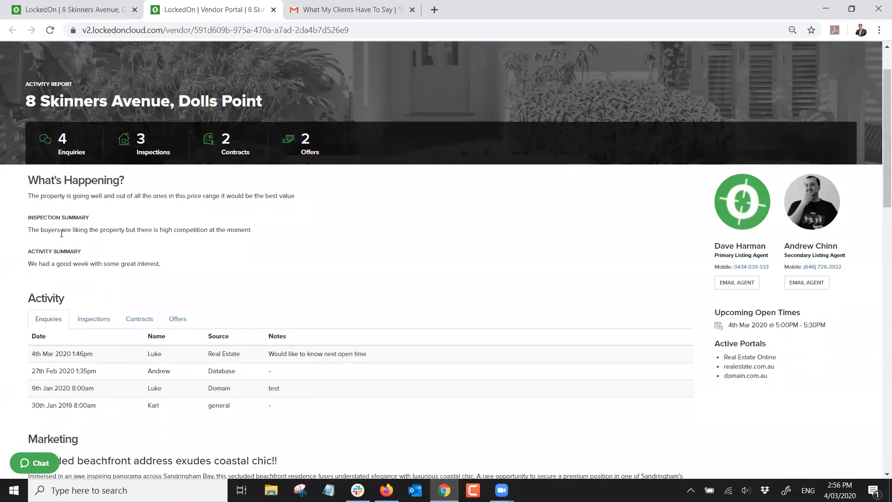
scroll(140, 254, "down", 1)
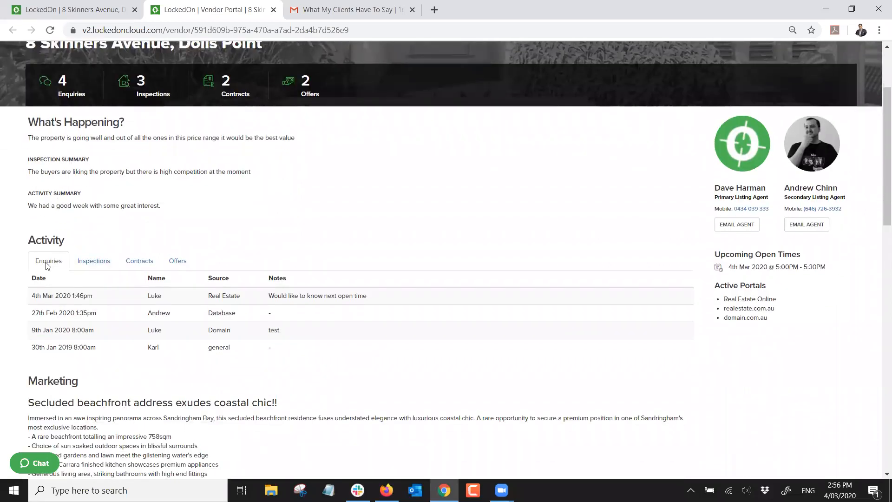
left_click(92, 263)
left_click(139, 261)
left_click(177, 262)
scroll(179, 264, "down", 2)
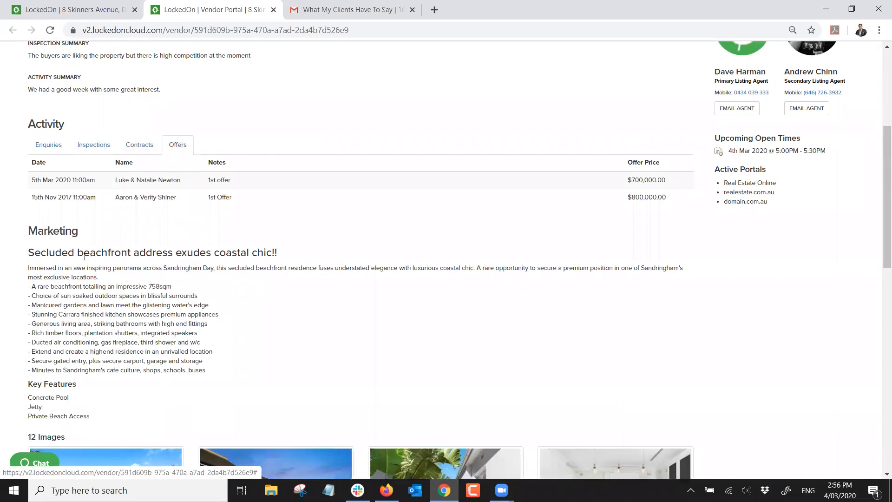
scroll(55, 250, "down", 10)
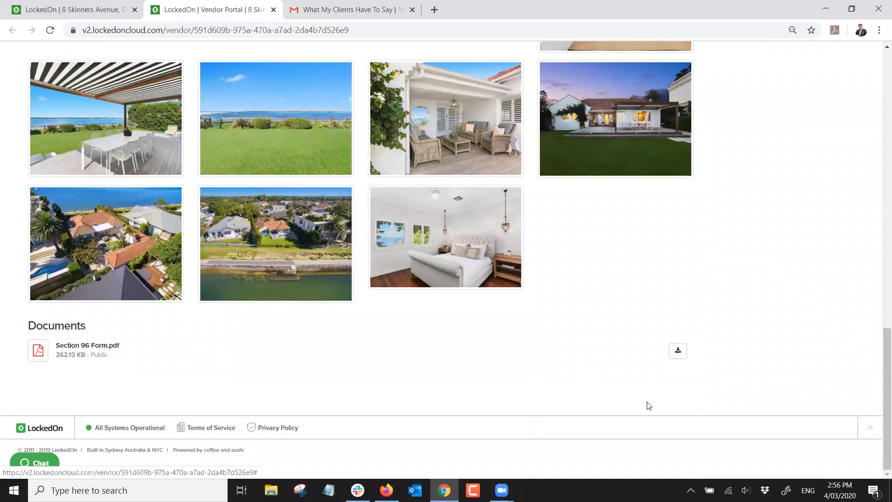
scroll(722, 379, "up", 12)
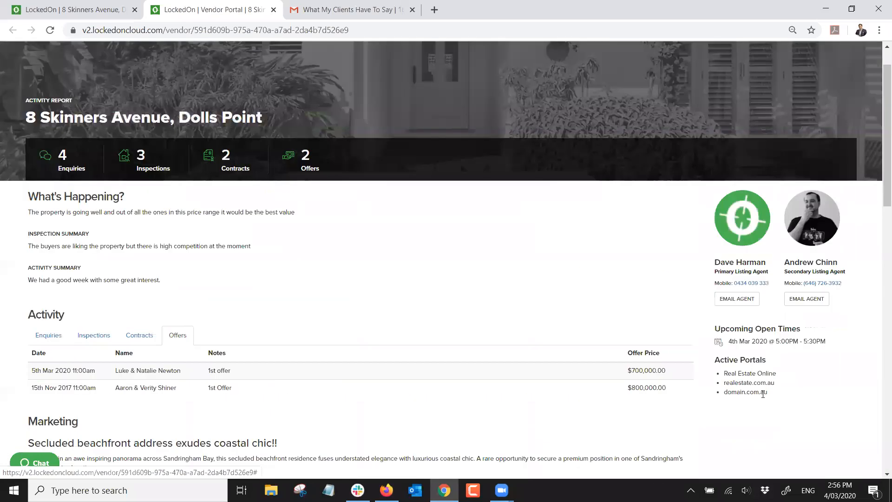
left_click_drag(770, 394, 719, 359)
left_click(832, 345)
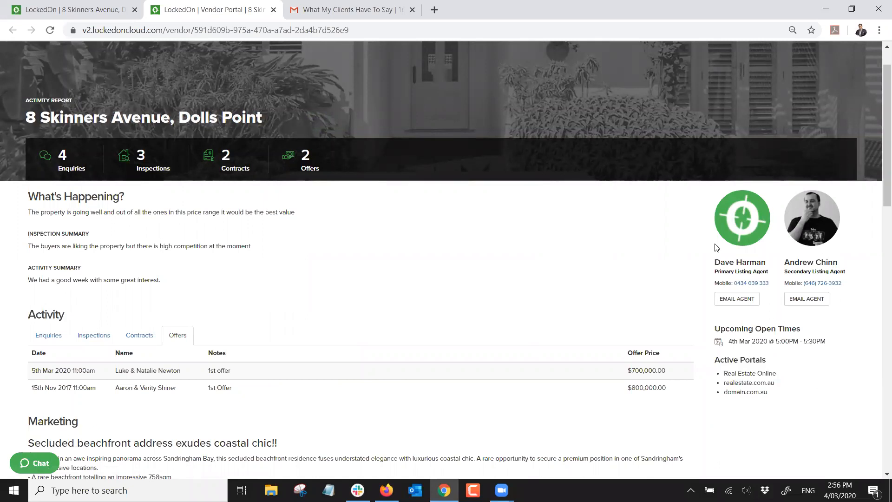
scroll(717, 247, "up", 1)
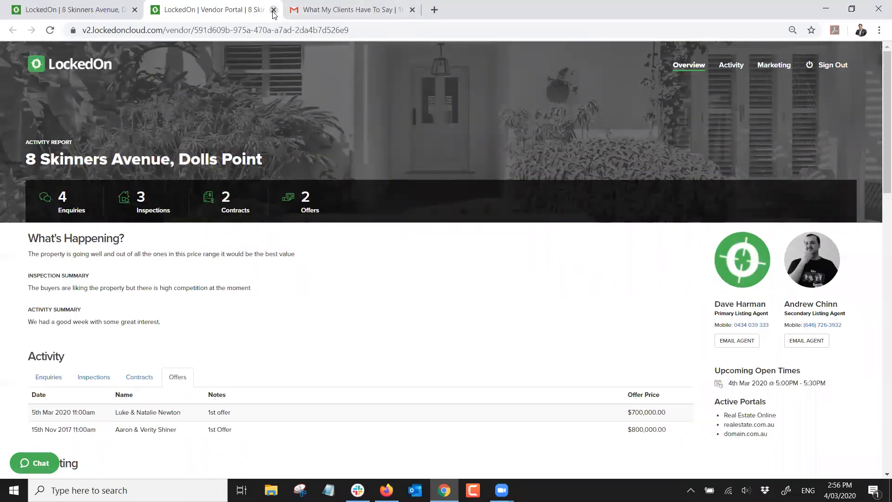
left_click(274, 10)
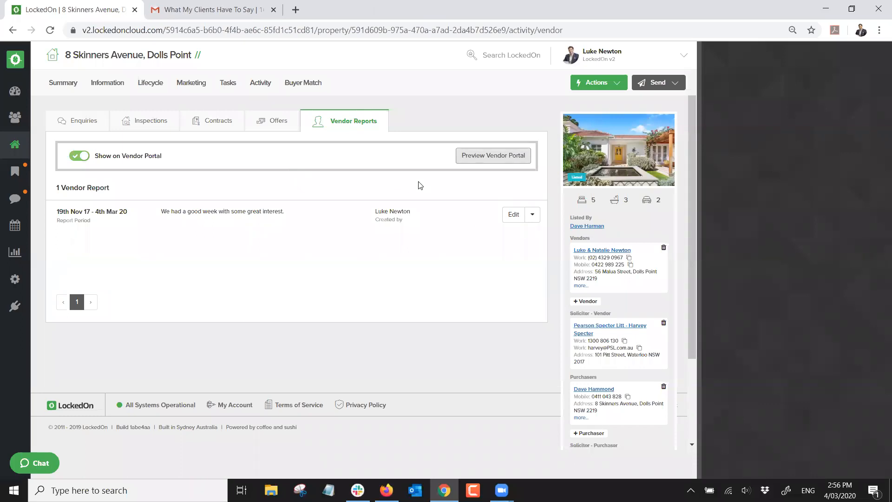
Check the Vendor Portal Accessed alert setting in the profile, then go to Properties
left_click(543, 111)
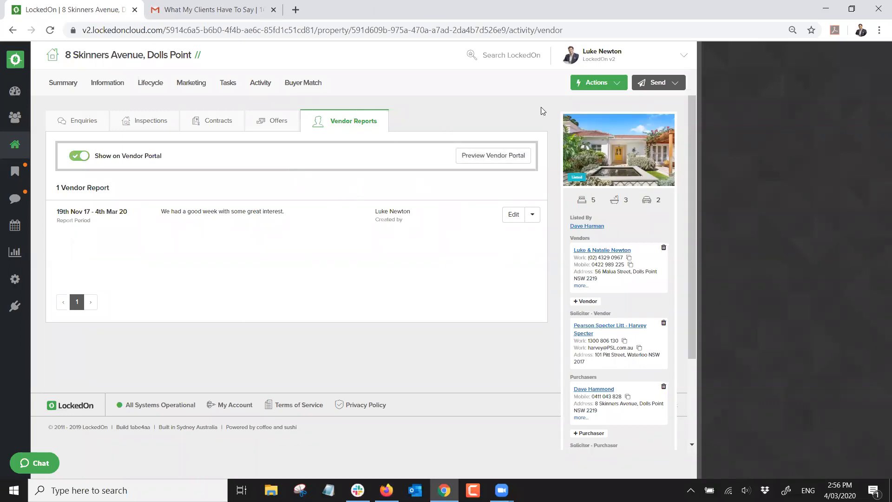
left_click(618, 62)
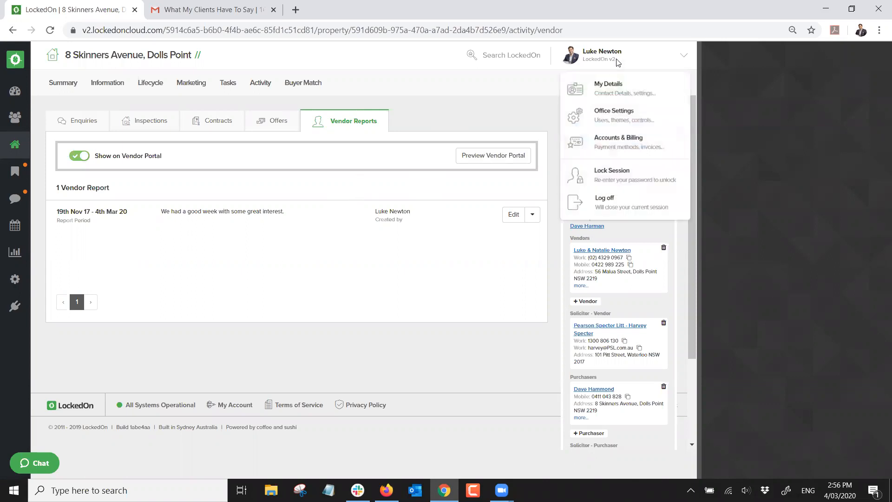
left_click(594, 82)
left_click(274, 122)
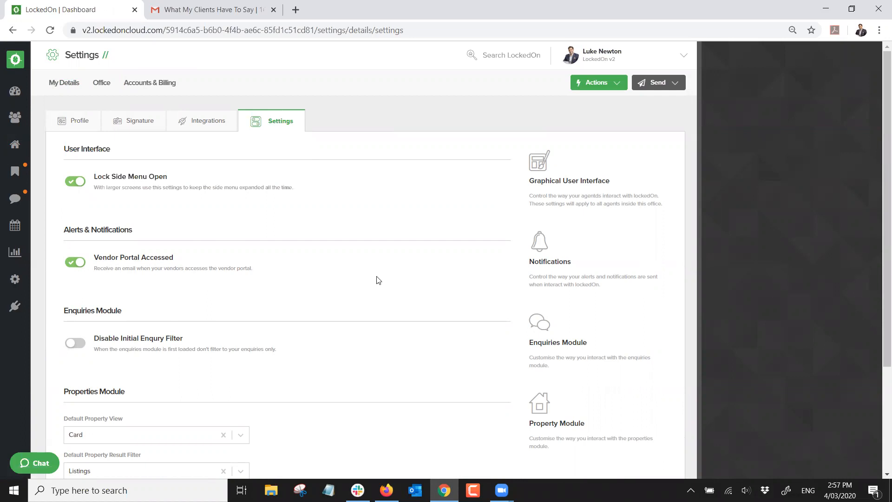
triple_click(228, 271)
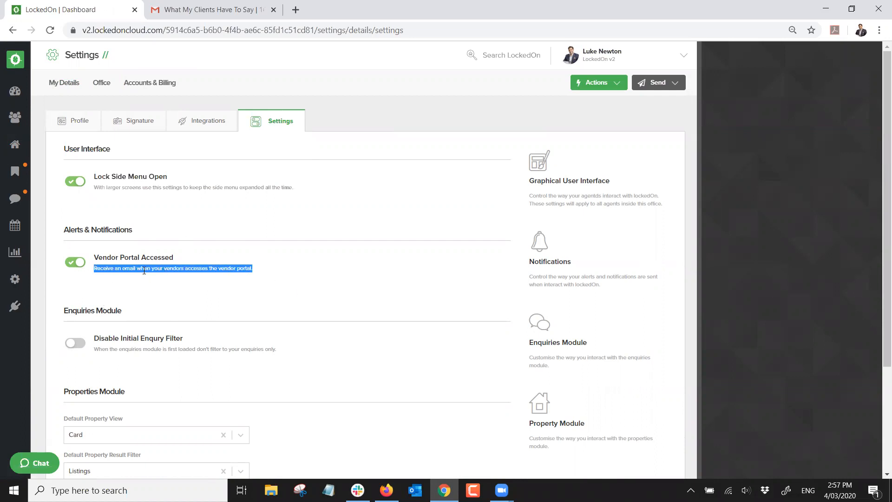
left_click(124, 300)
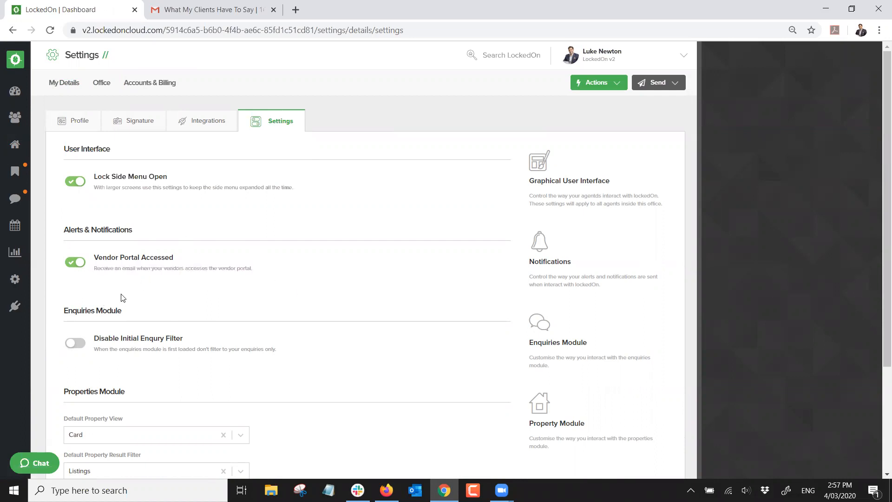
left_click(15, 148)
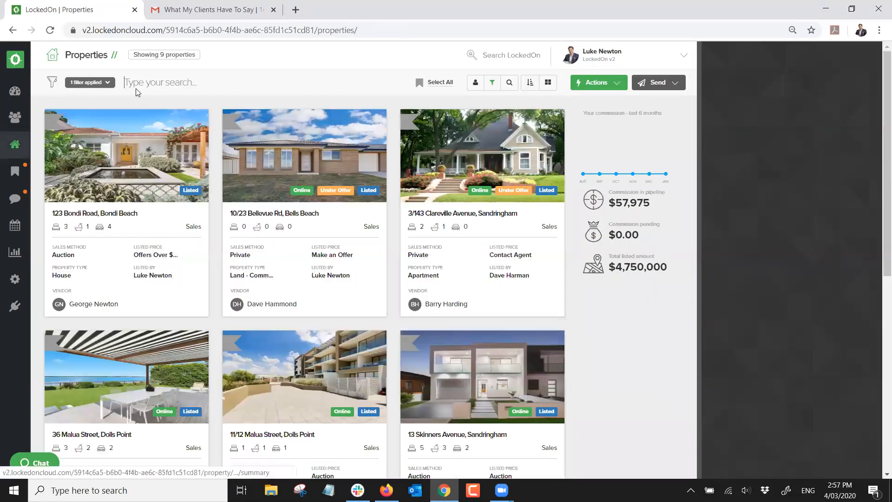
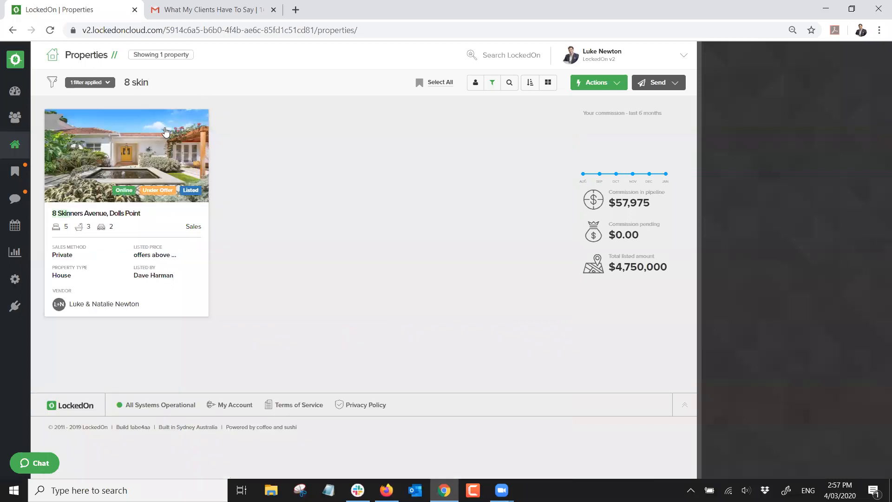
left_click(166, 132)
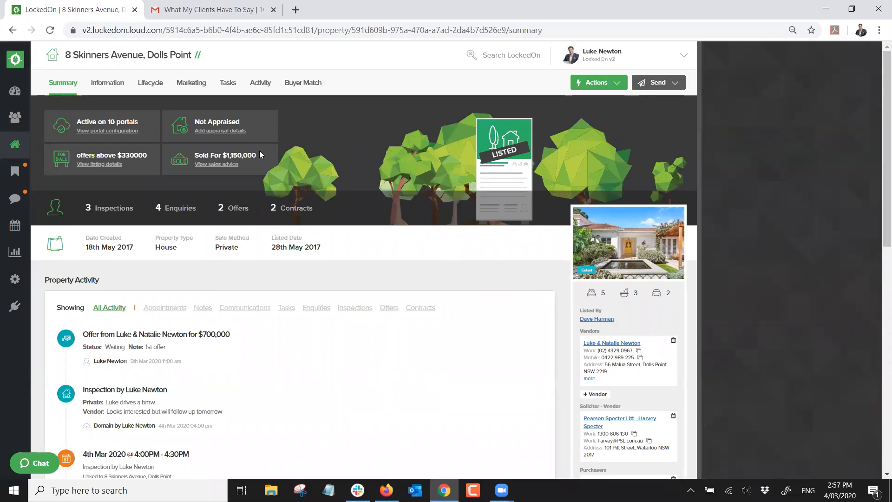
left_click(149, 83)
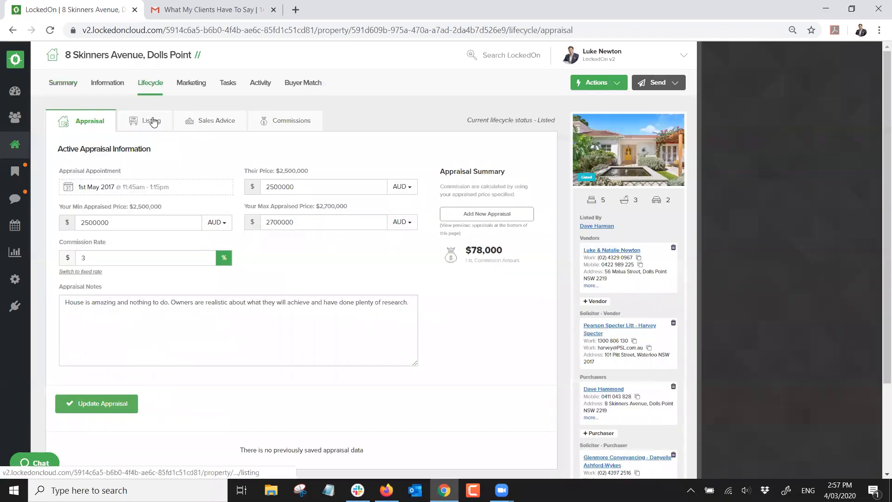
scroll(174, 159, "down", 8)
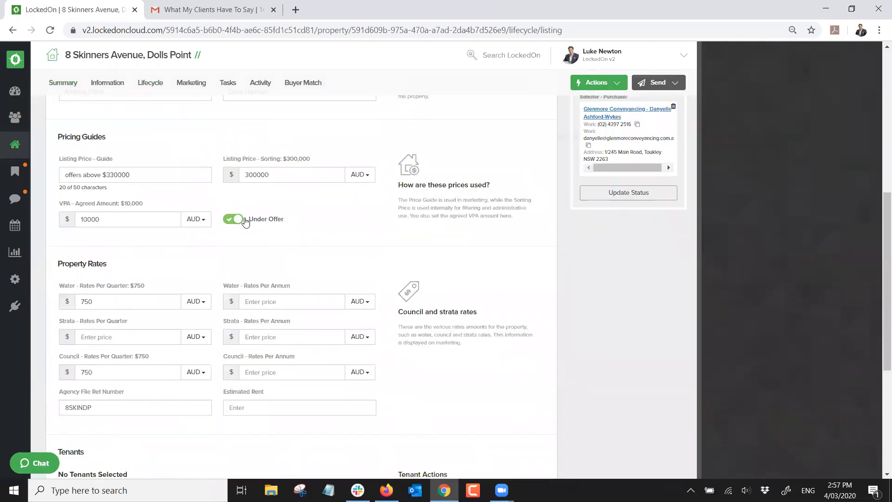
left_click(233, 220)
left_click(233, 220)
scroll(228, 228, "down", 5)
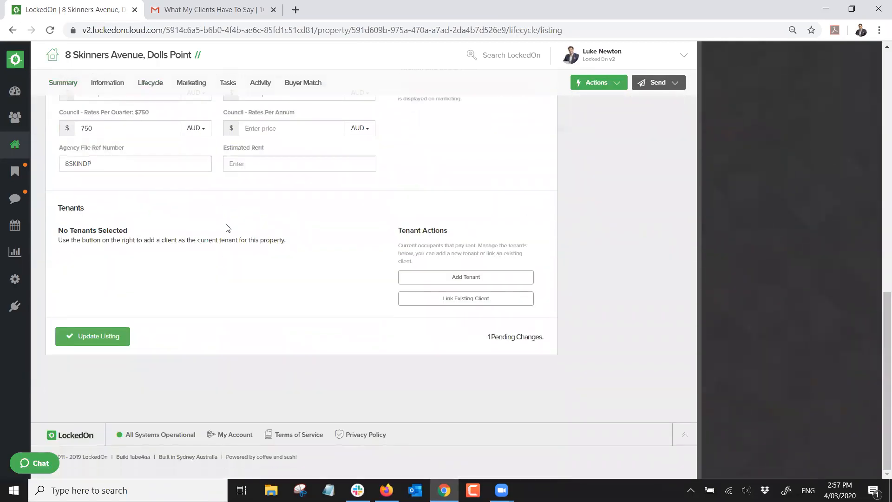
left_click(95, 339)
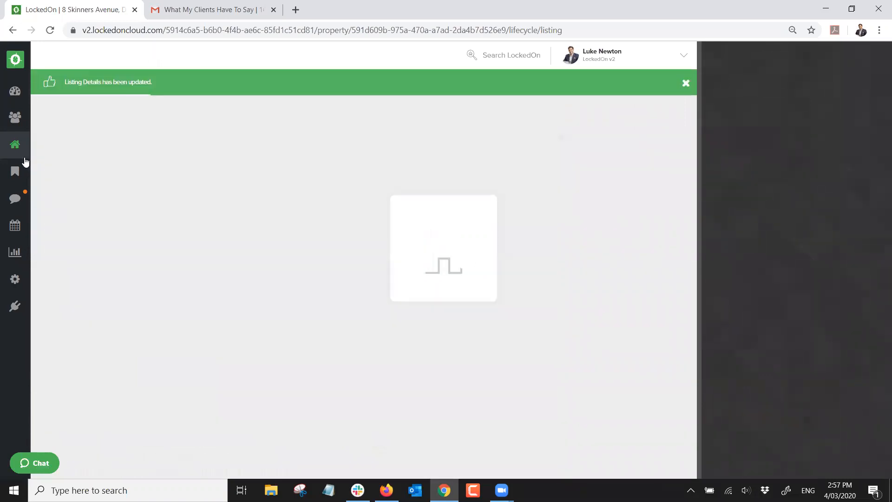
left_click(15, 145)
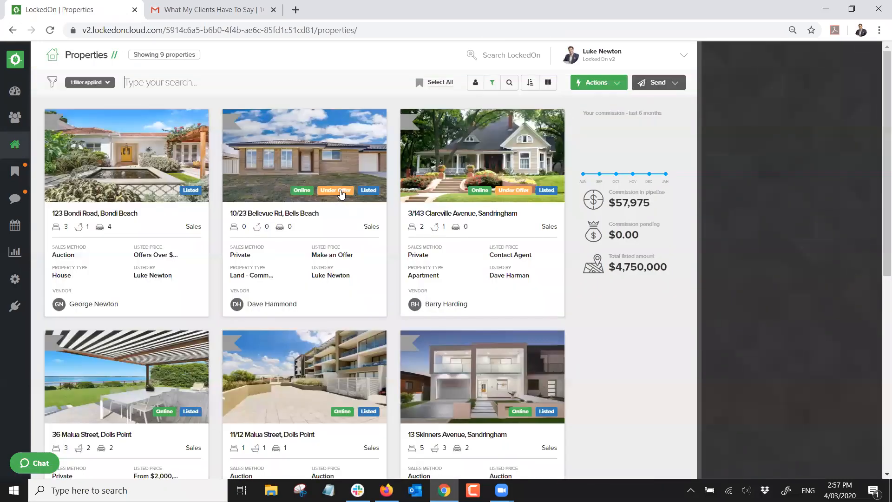
scroll(344, 236, "down", 6)
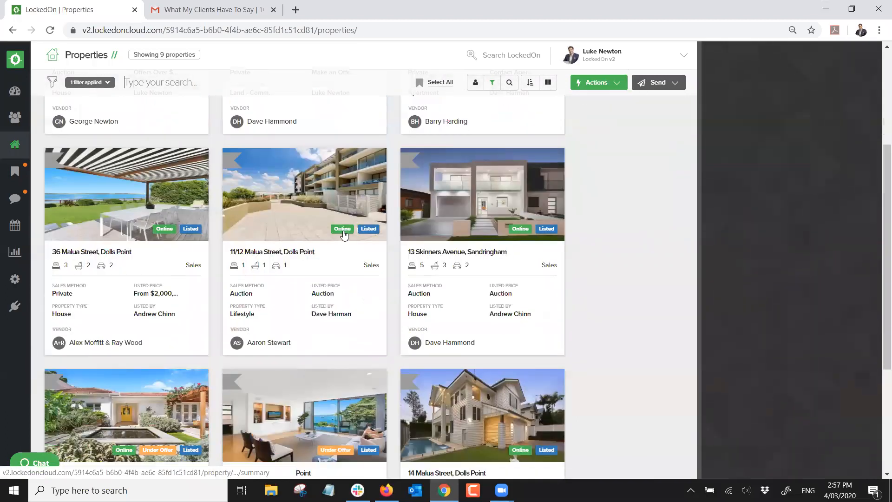
scroll(363, 315, "down", 2)
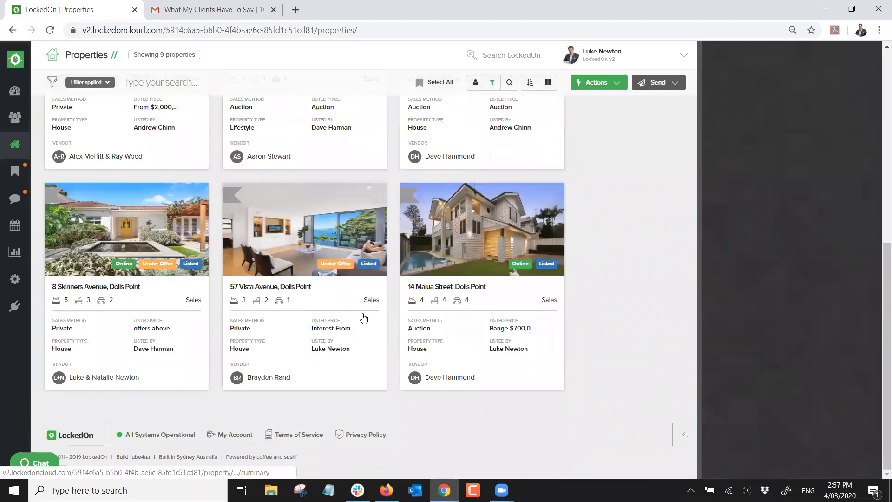
scroll(257, 301, "up", 4)
left_click(114, 360)
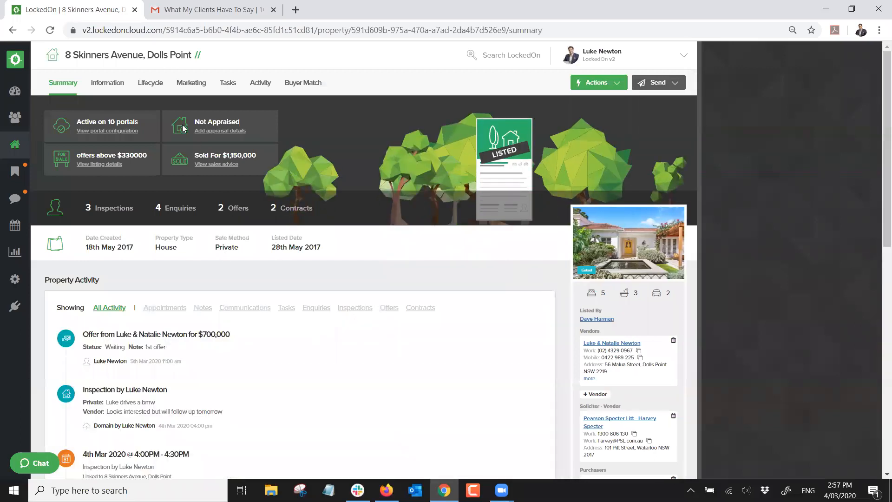
left_click(150, 86)
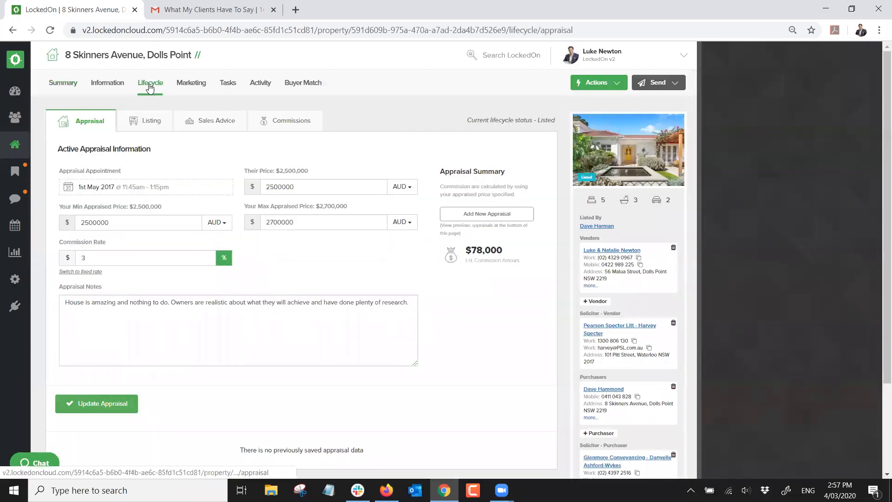
left_click(213, 122)
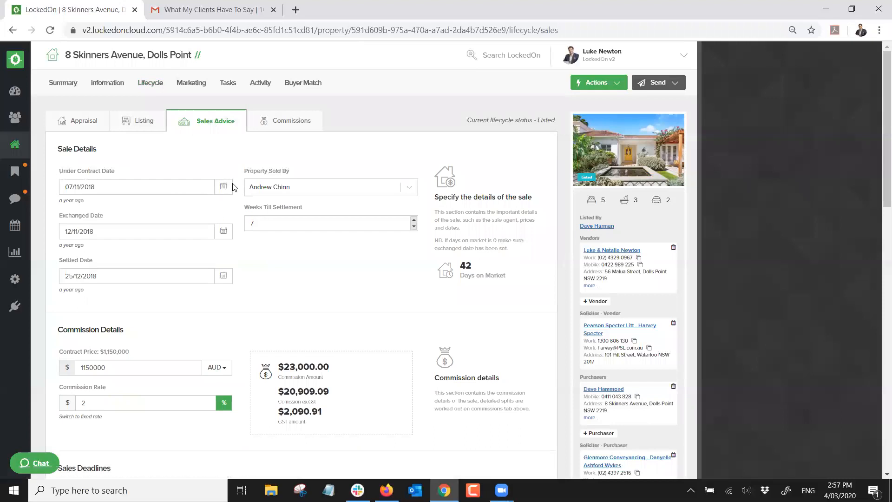
scroll(234, 187, "down", 1)
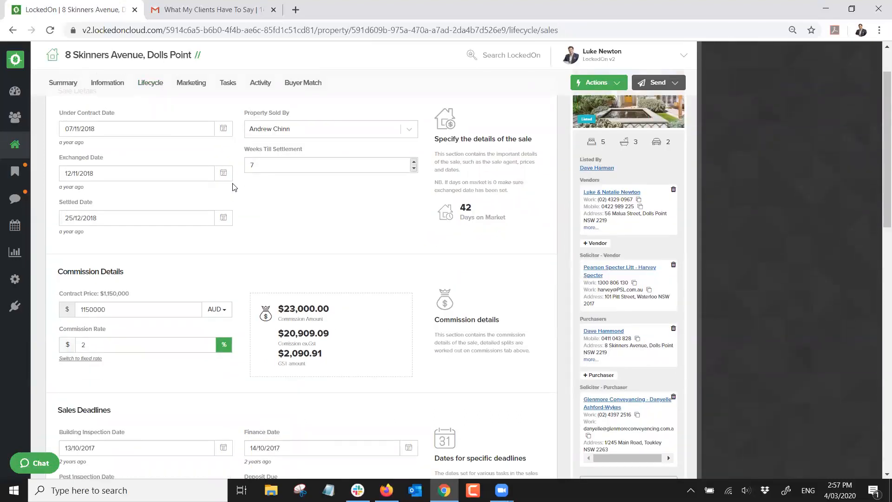
scroll(218, 212, "down", 4)
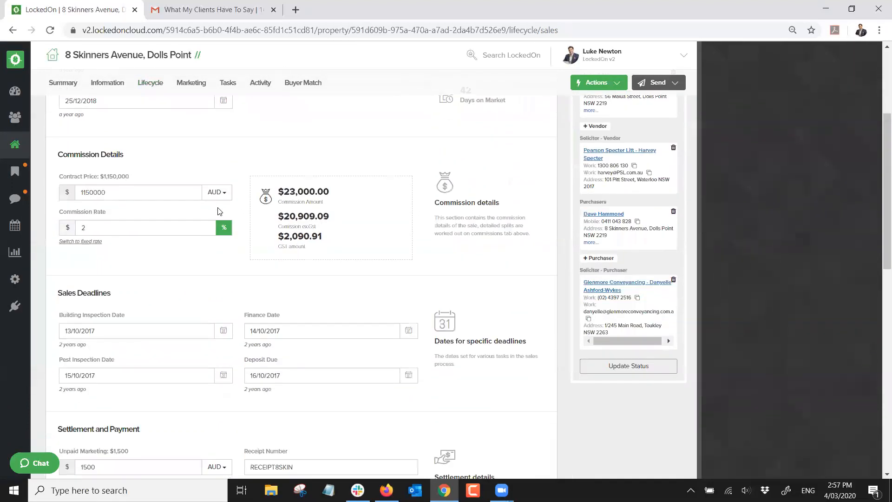
scroll(218, 212, "up", 5)
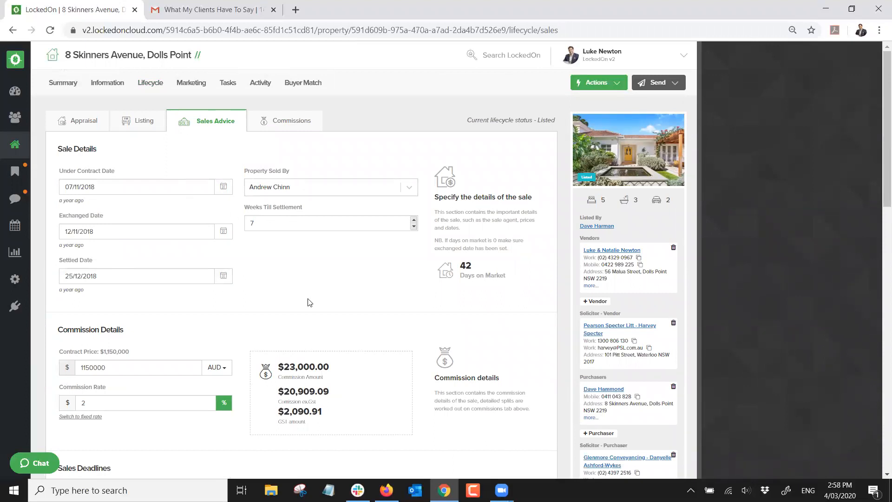
scroll(464, 273, "down", 2)
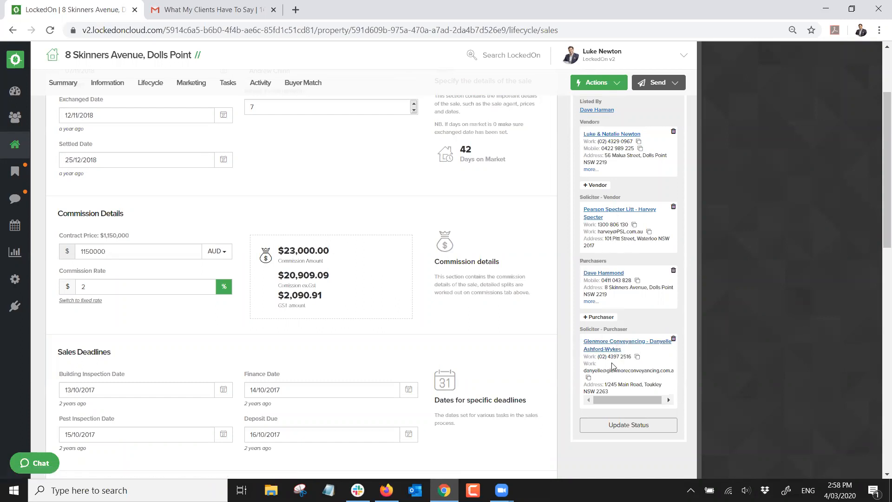
scroll(596, 329, "up", 3)
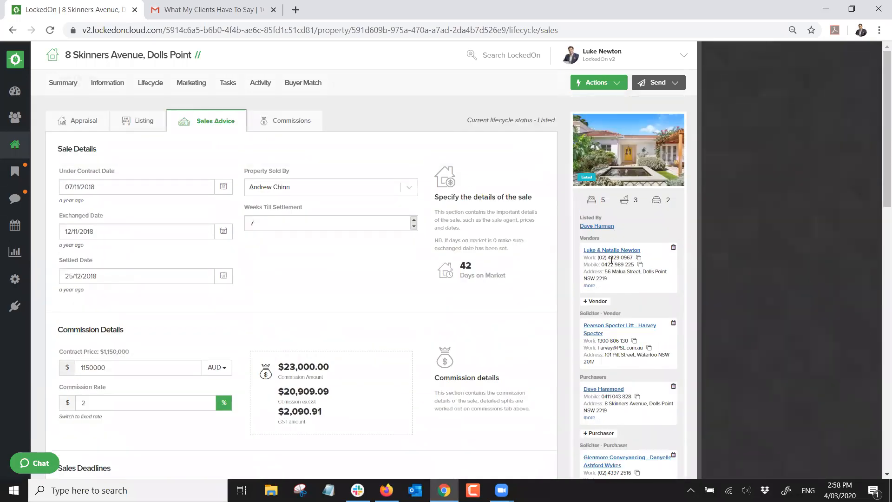
scroll(611, 287, "down", 3)
scroll(612, 287, "up", 3)
scroll(607, 189, "down", 3)
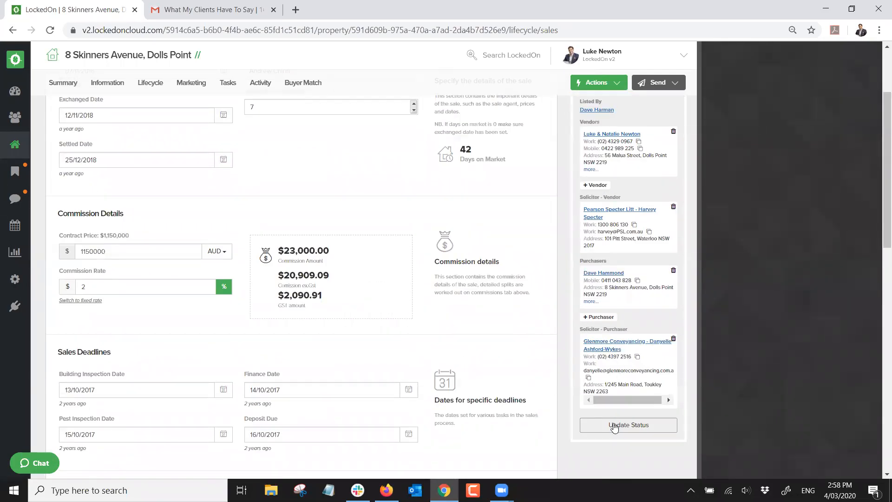
Change the property status from Listed to Exchanged and view its Tasks
left_click(615, 426)
left_click(404, 219)
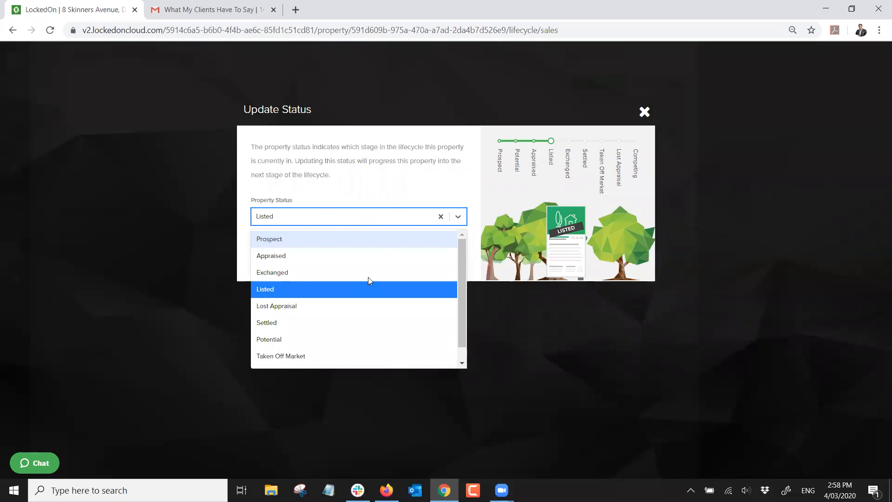
left_click(295, 274)
left_click(298, 259)
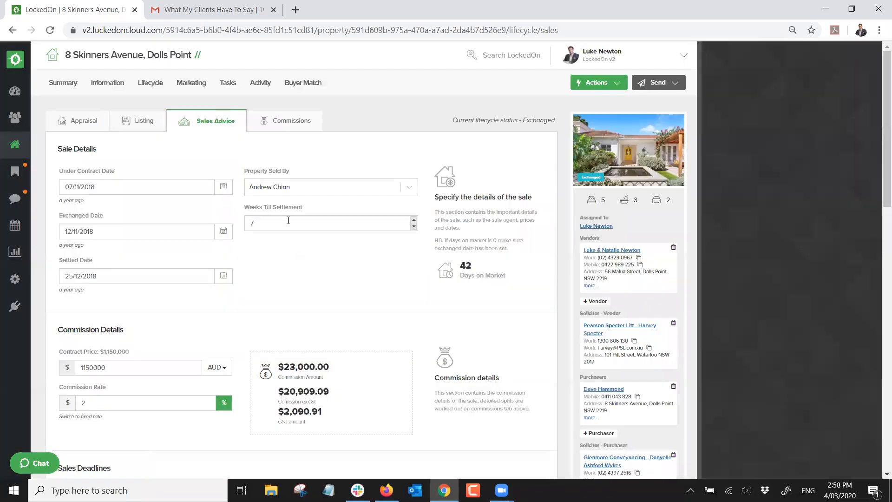
left_click(229, 84)
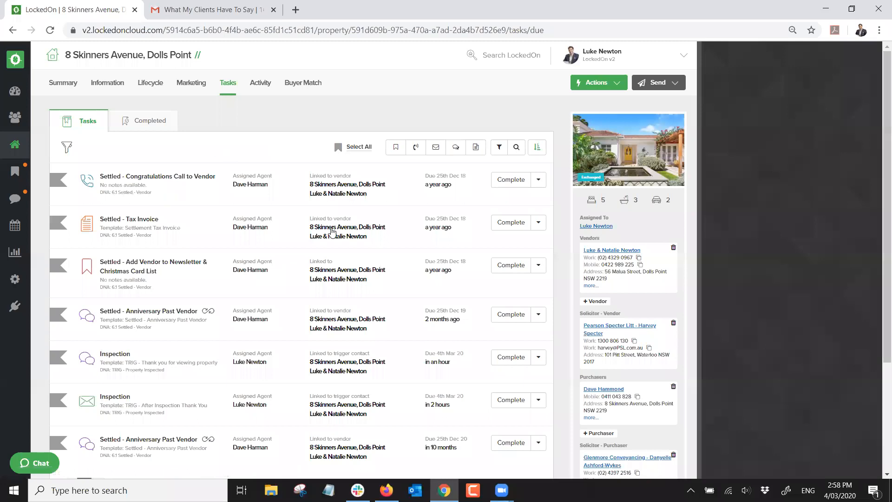
Delete all 7 of the property's existing tasks
left_click(356, 147)
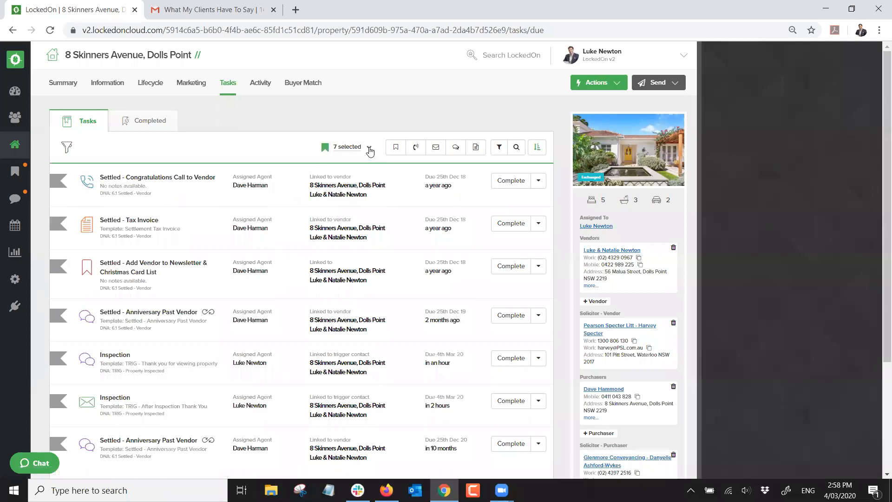
left_click(368, 147)
left_click(329, 240)
left_click(341, 196)
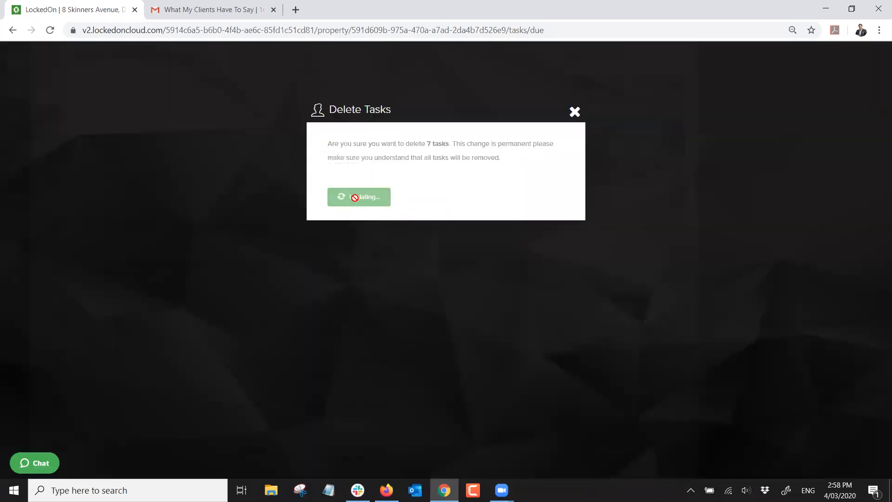
Browse the Apply DNA plan list and close it without applying a plan
left_click(604, 83)
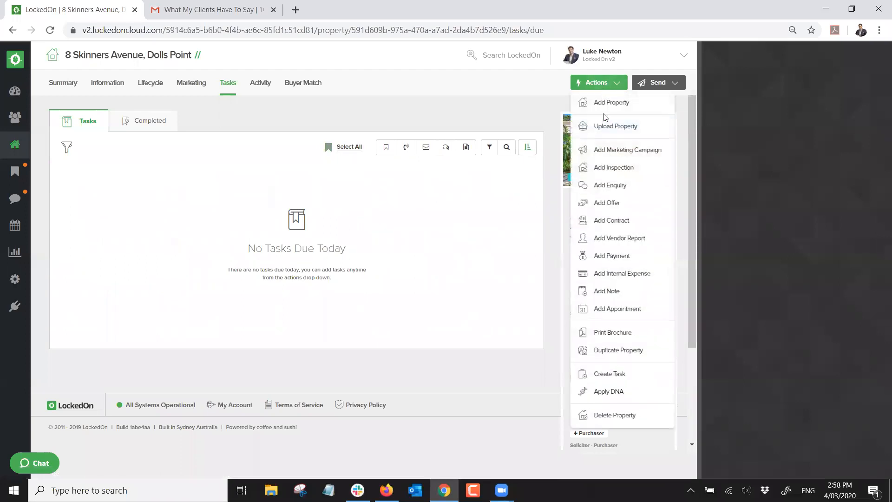
left_click(606, 393)
left_click(361, 194)
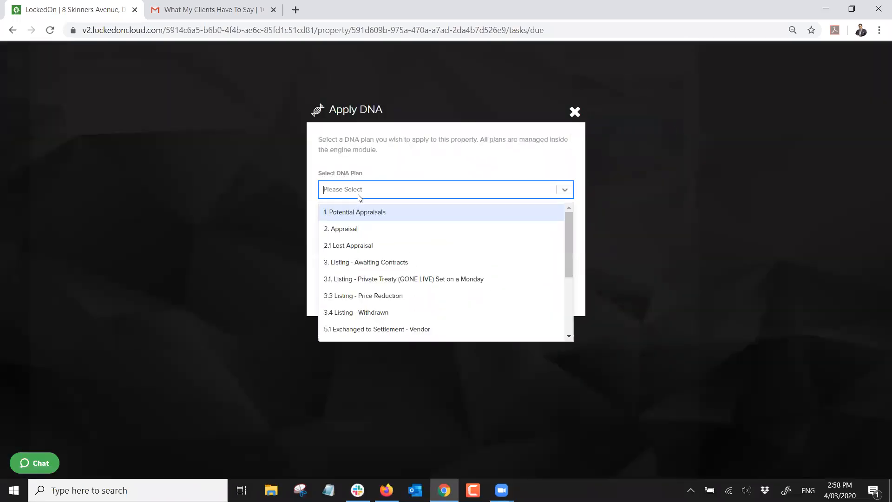
scroll(362, 222, "down", 1)
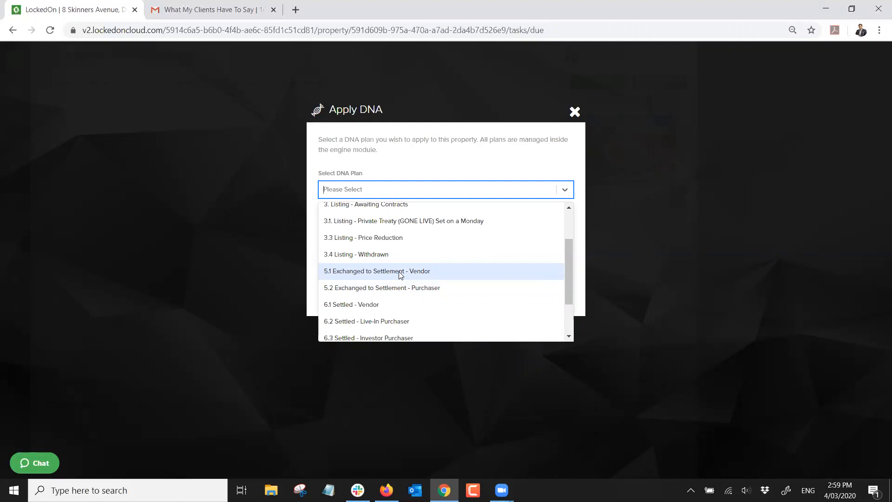
left_click(574, 113)
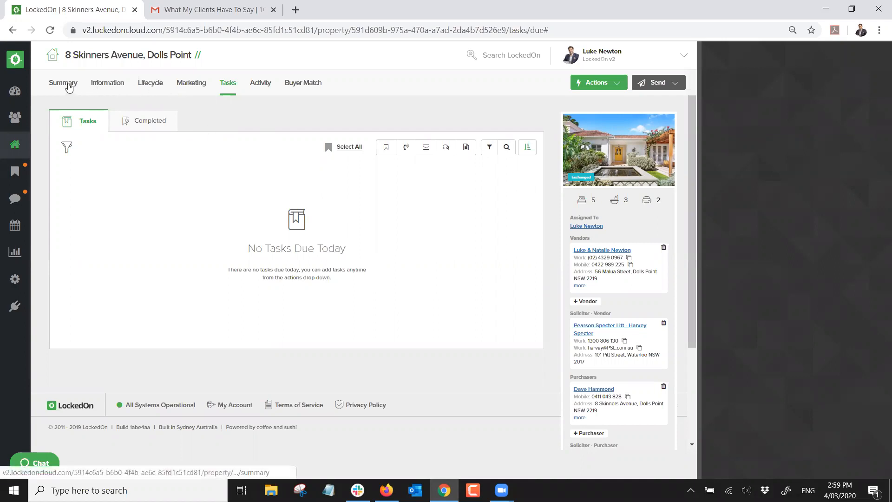
Update the property's status to Settled from its Summary page
left_click(68, 86)
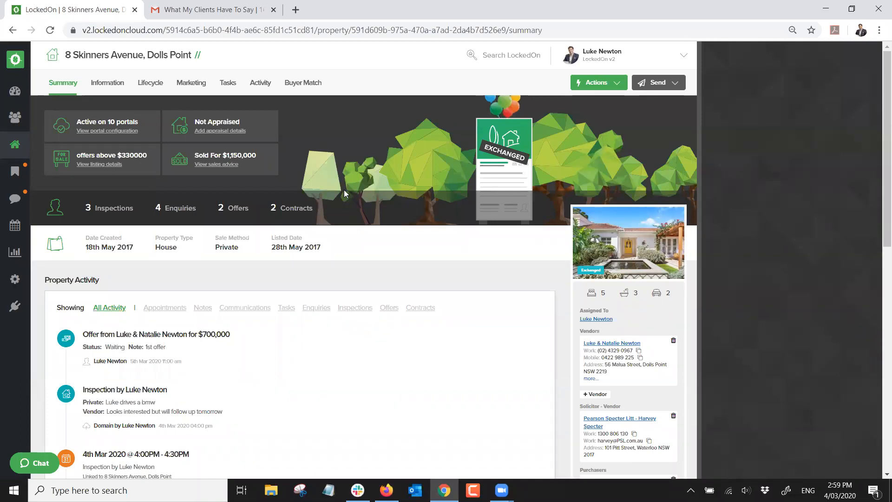
scroll(440, 188, "down", 1)
scroll(455, 197, "up", 1)
scroll(513, 253, "down", 3)
scroll(626, 466, "down", 1)
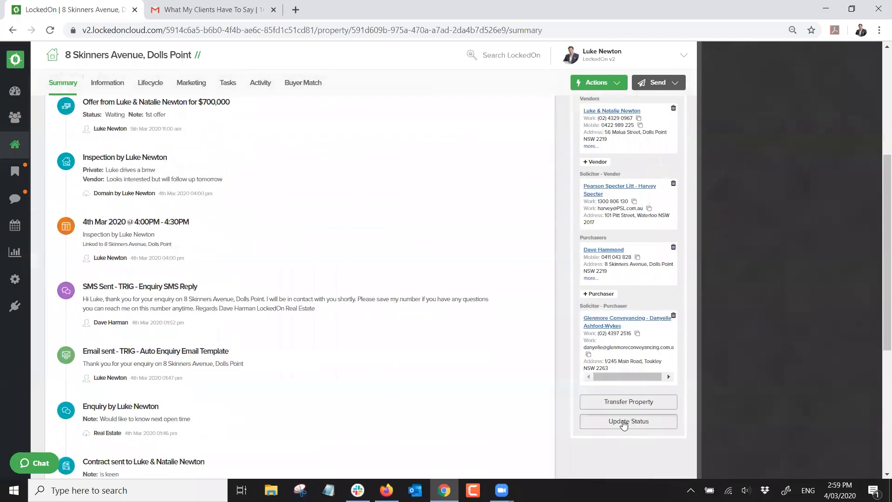
left_click(629, 421)
left_click(332, 220)
left_click(283, 321)
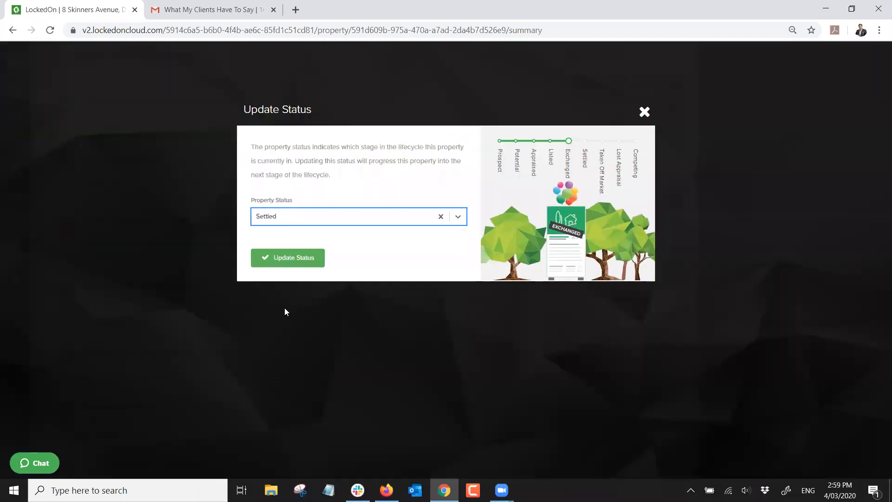
left_click(291, 263)
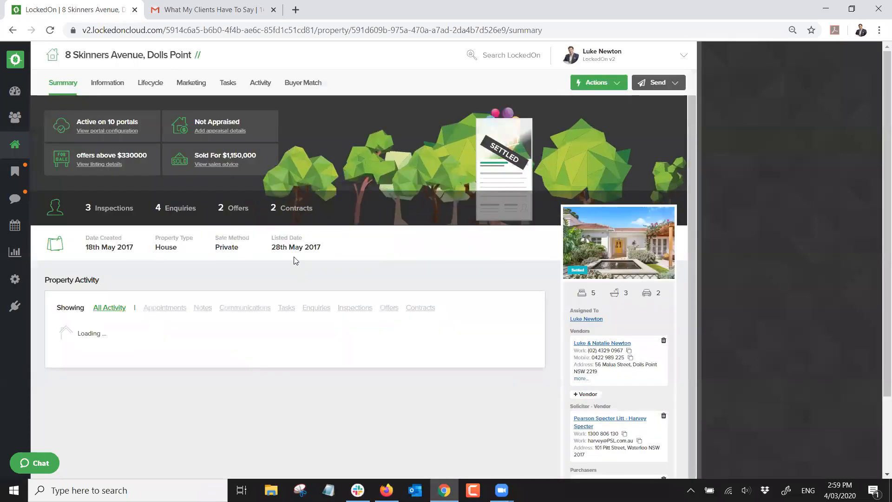
Set the sales advice Settled Date to 04/03/2020 and save the sales advice
left_click(148, 84)
left_click(188, 126)
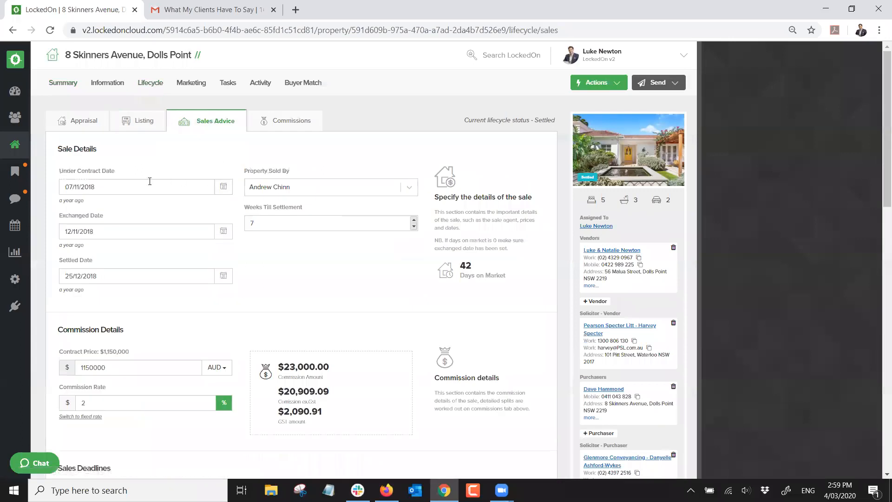
left_click(223, 276)
left_click(164, 293)
left_click(165, 294)
left_click(170, 298)
left_click(170, 297)
left_click(170, 297)
left_click(170, 298)
left_click(170, 297)
left_click(170, 298)
left_click(170, 298)
left_click(170, 298)
left_click(170, 298)
left_click(170, 298)
left_click(170, 298)
left_click(170, 297)
left_click(165, 294)
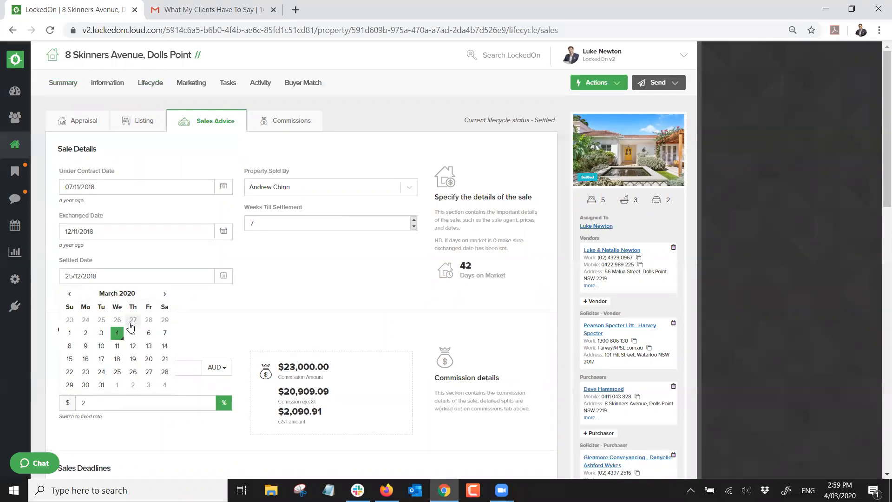
left_click(117, 333)
scroll(153, 321, "down", 6)
scroll(153, 320, "down", 10)
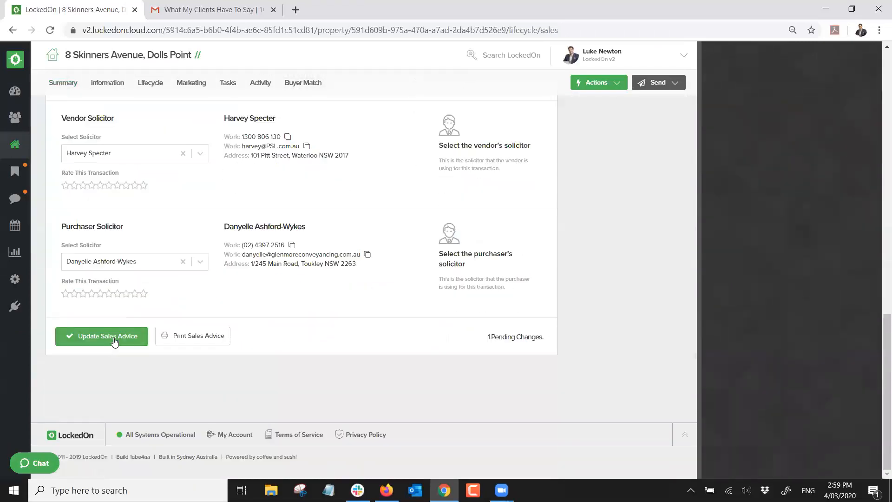
left_click(105, 337)
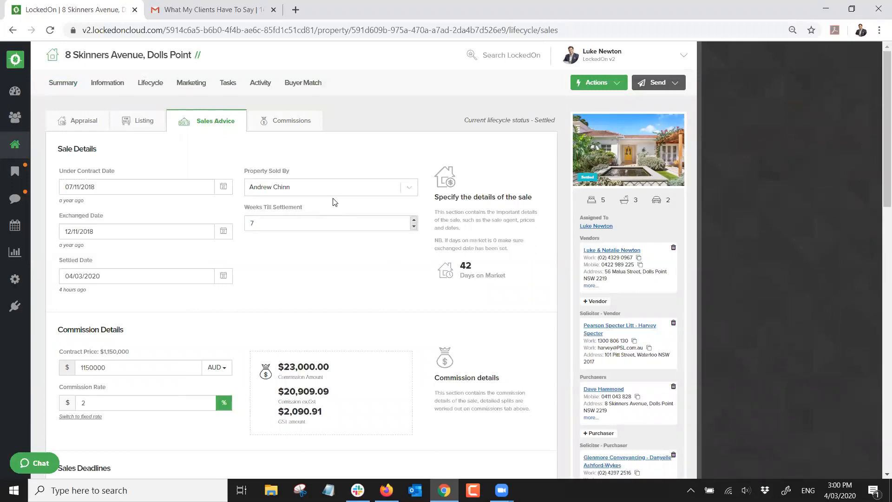
scroll(375, 214, "down", 4)
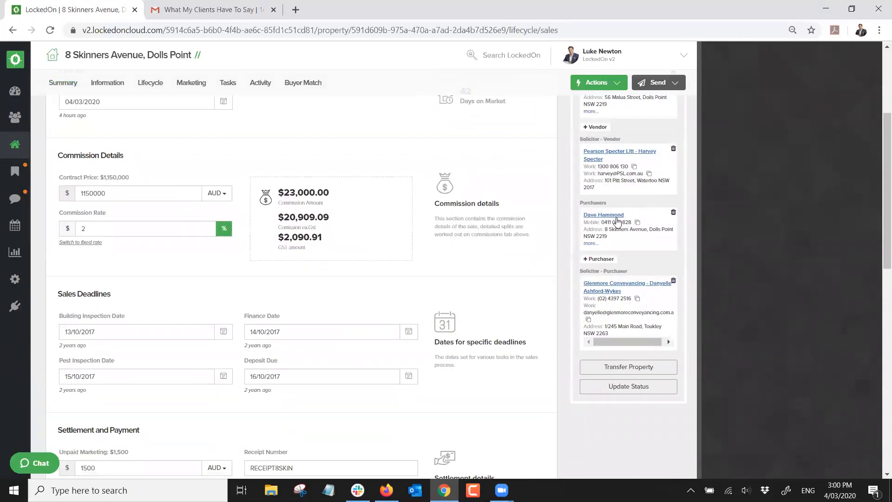
Start the property transfer and give the vendor the 6.1 Settled - Vendor DNA plan
left_click(621, 369)
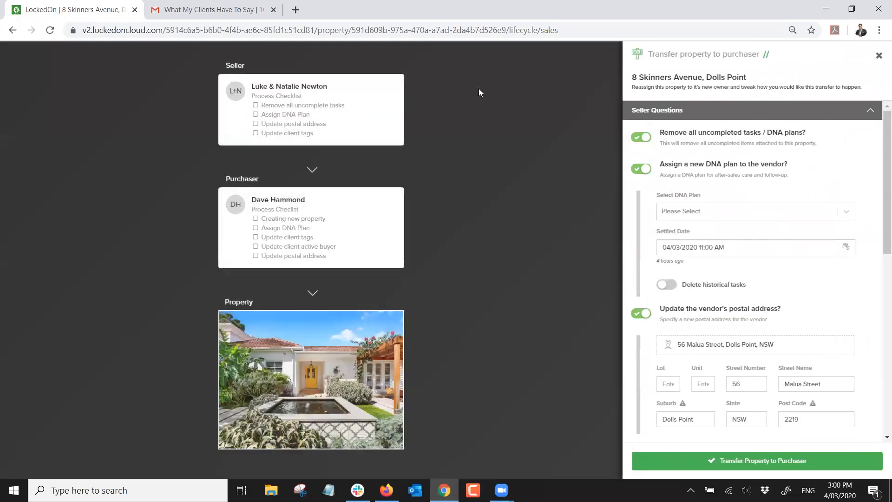
scroll(667, 117, "down", 9)
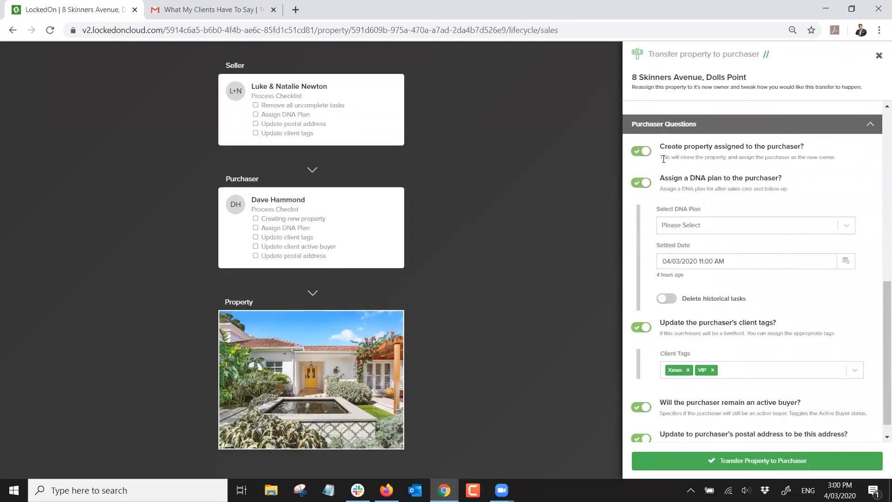
scroll(664, 159, "up", 7)
scroll(664, 159, "up", 2)
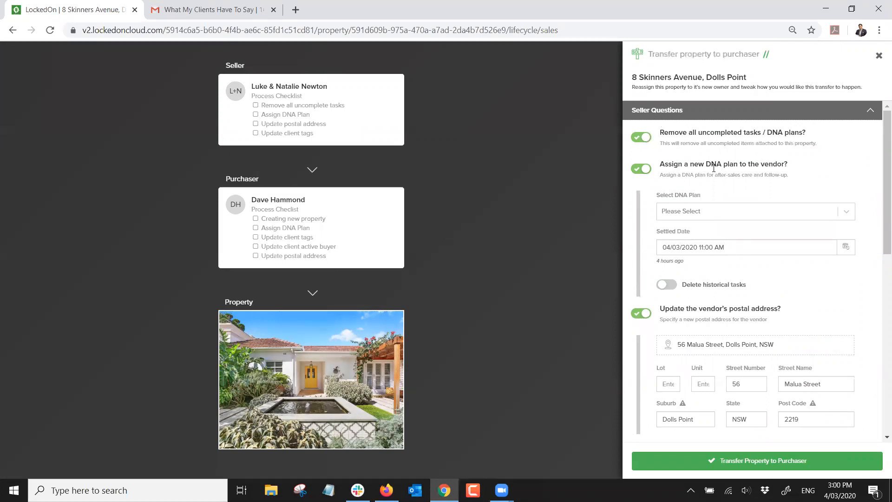
left_click(704, 215)
scroll(703, 265, "down", 5)
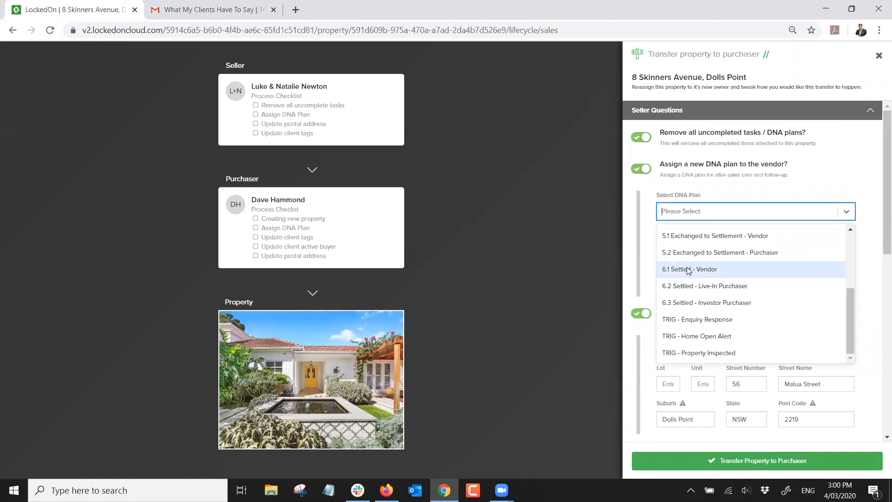
left_click(689, 270)
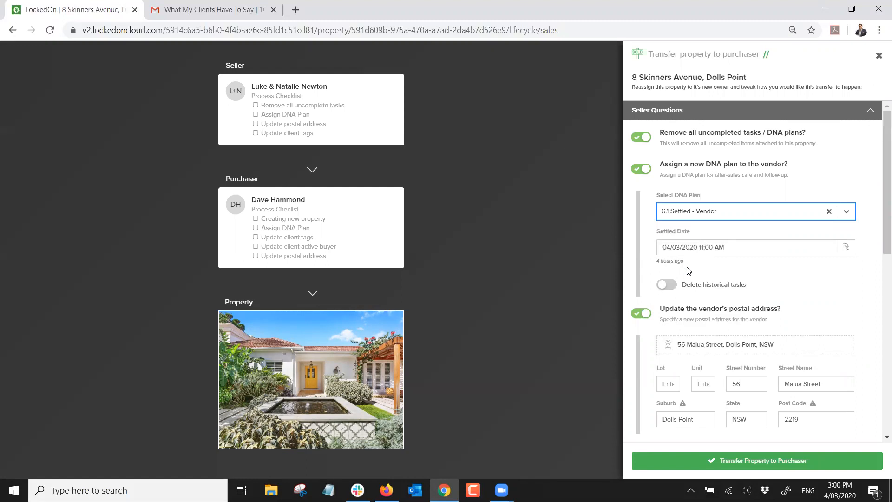
left_click(641, 170)
left_click(642, 171)
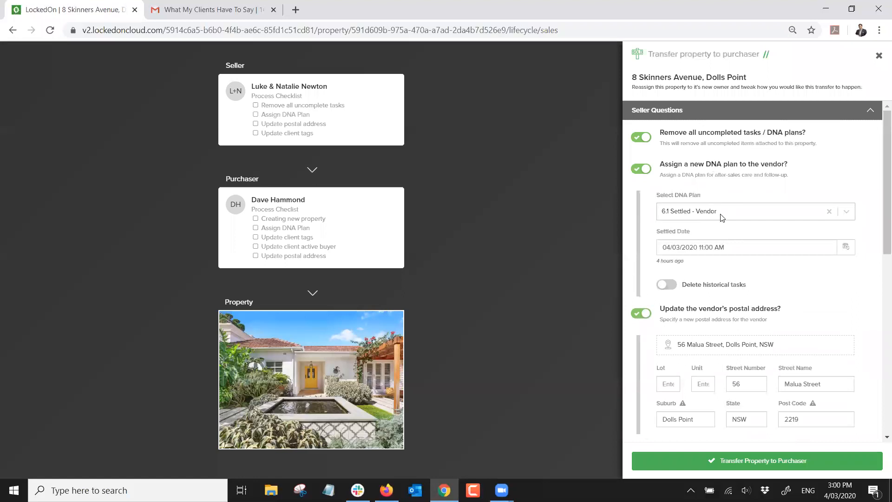
Review the vendor's postal address and keep VIP as the vendor's client tag
scroll(722, 218, "down", 1)
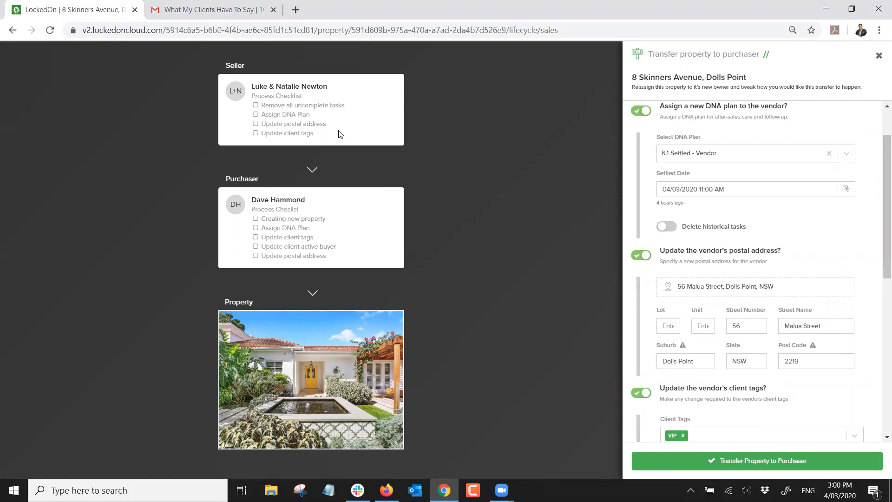
left_click(777, 286)
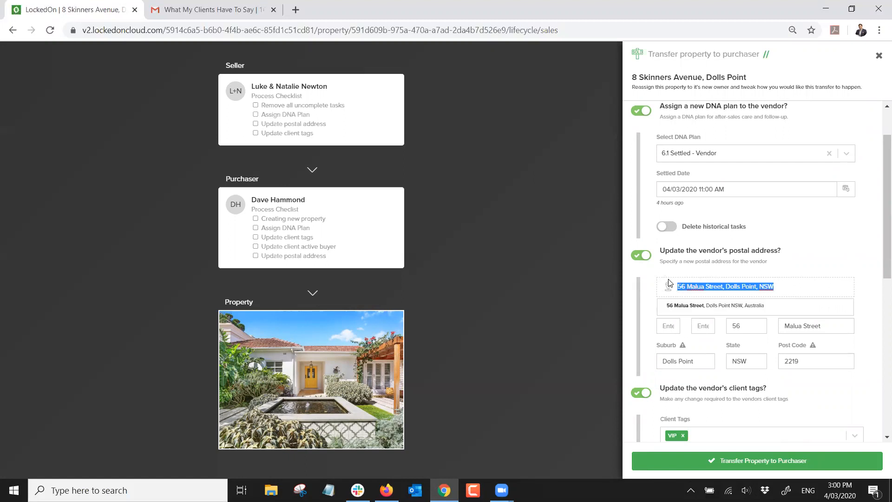
left_click(817, 259)
scroll(808, 259, "down", 3)
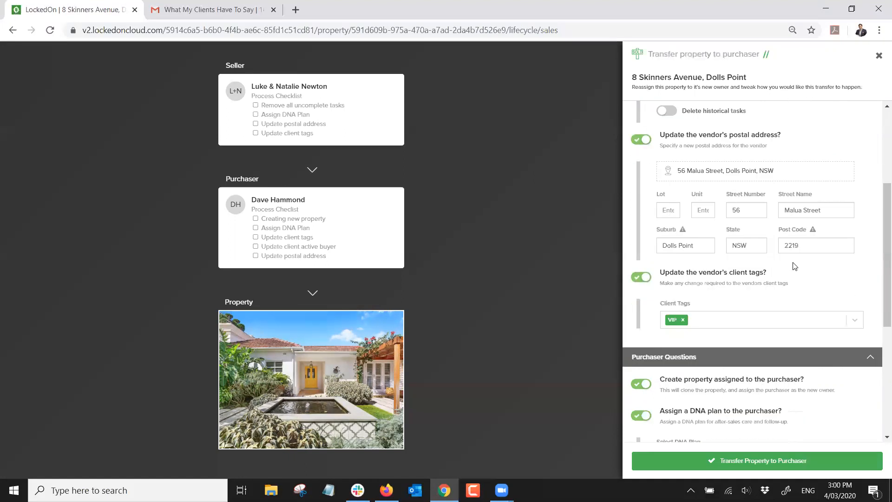
left_click(710, 323)
scroll(710, 338, "down", 1)
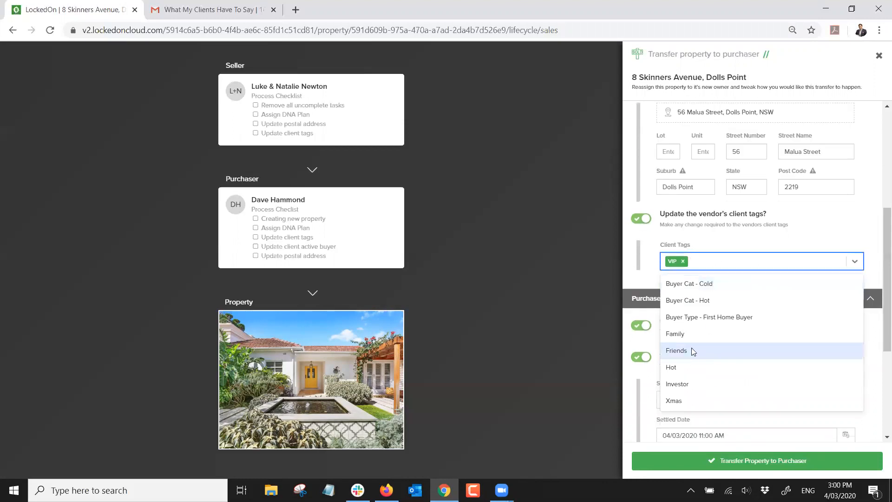
left_click(683, 261)
left_click(691, 261)
left_click(691, 261)
left_click(672, 400)
left_click(706, 240)
scroll(705, 241, "down", 4)
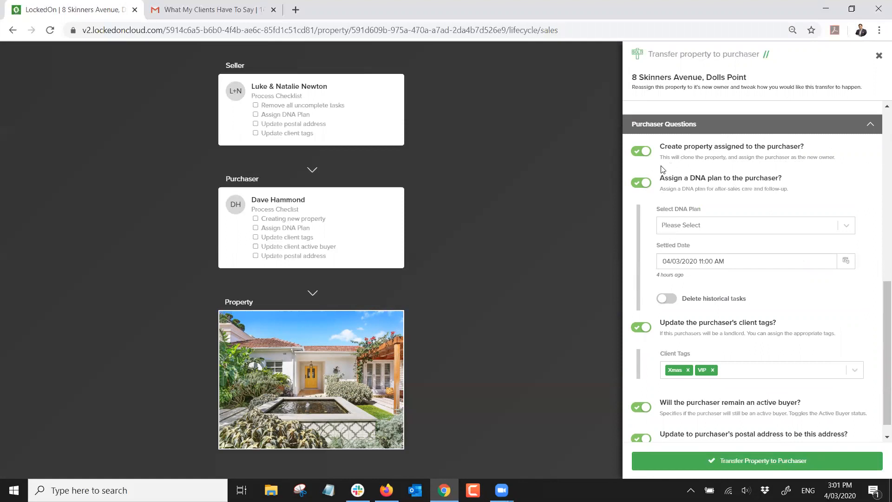
Give the purchaser the 6.2 Settled - Live-In Purchaser plan, not an active buyer, and transfer
left_click(710, 225)
scroll(711, 331, "down", 3)
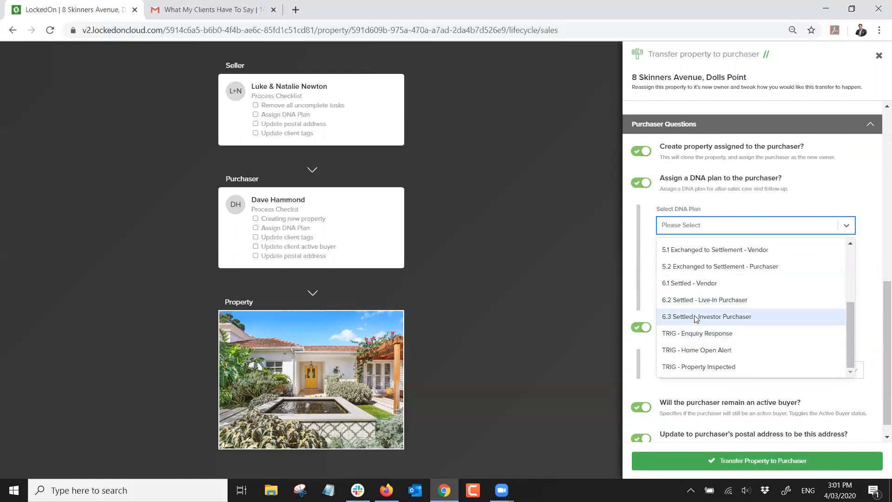
left_click(722, 301)
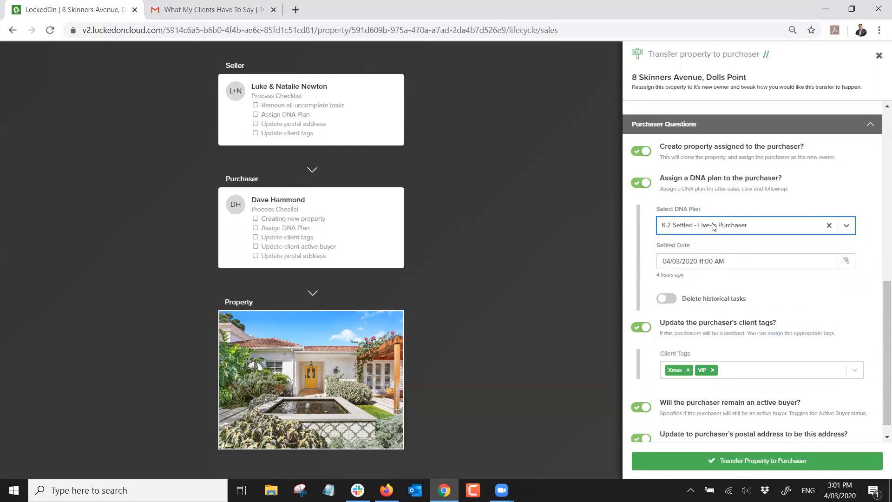
scroll(698, 300, "down", 1)
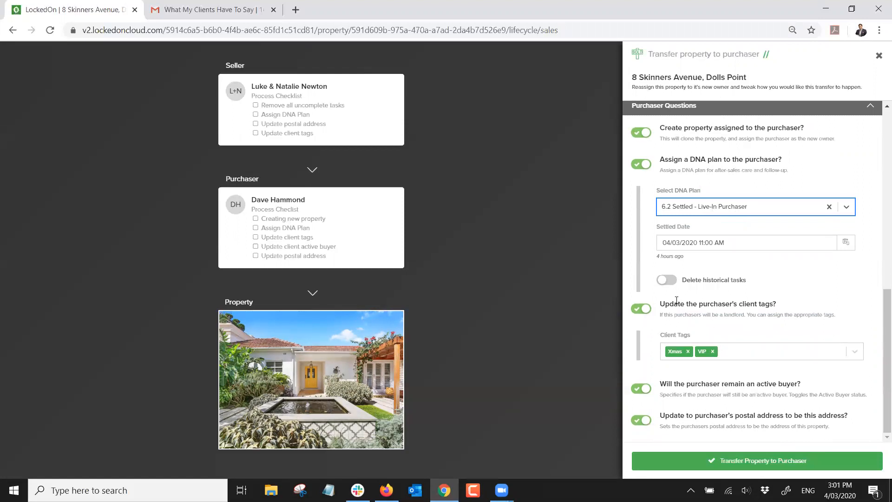
left_click(641, 389)
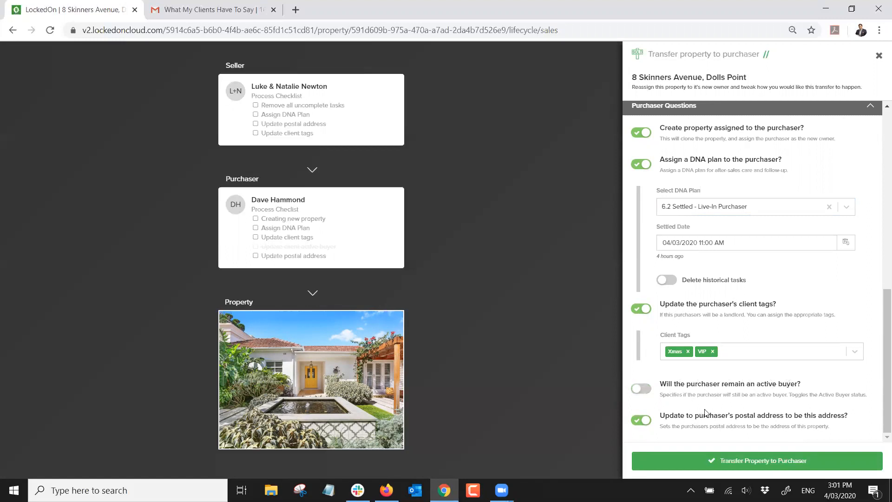
left_click(734, 461)
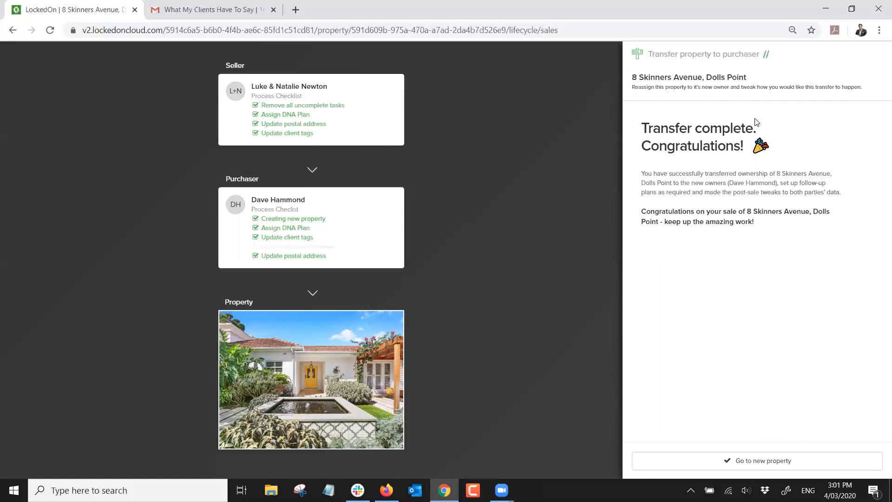
left_click(747, 460)
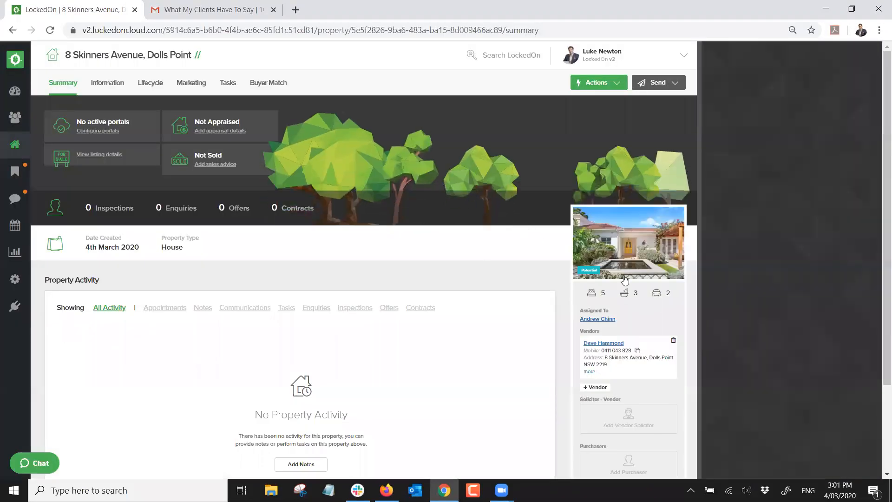
scroll(605, 280, "down", 3)
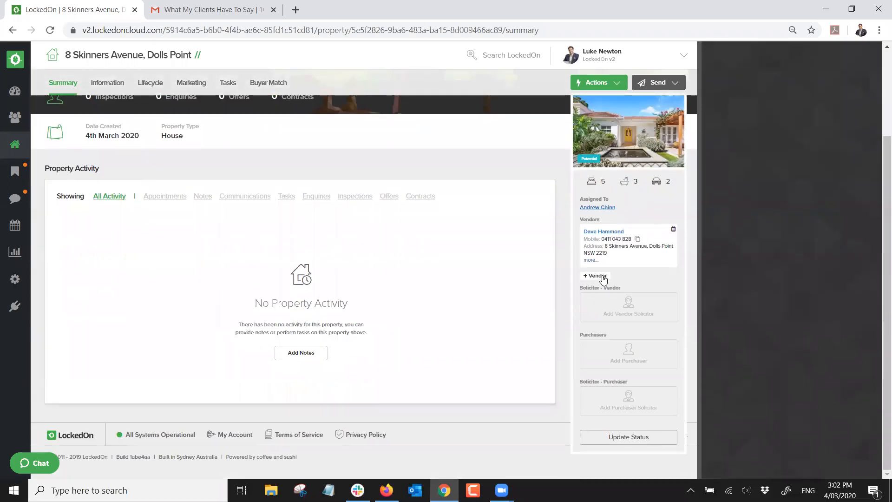
scroll(223, 341, "up", 3)
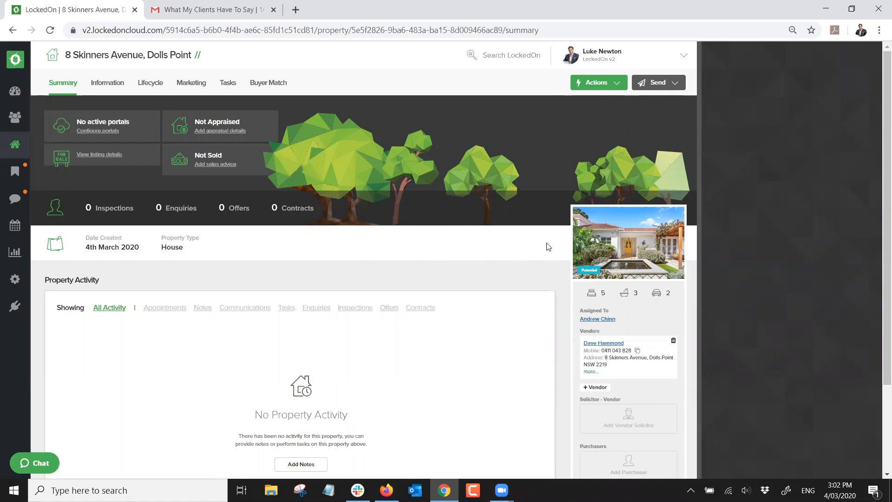
Page through the new property's tasks to page 2 of its Settled anniversary tasks
left_click(229, 84)
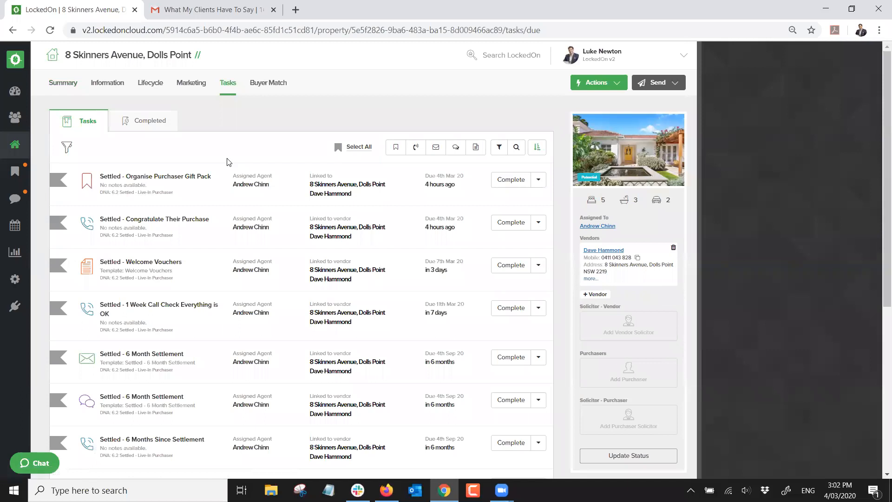
scroll(228, 162, "down", 6)
scroll(227, 162, "up", 4)
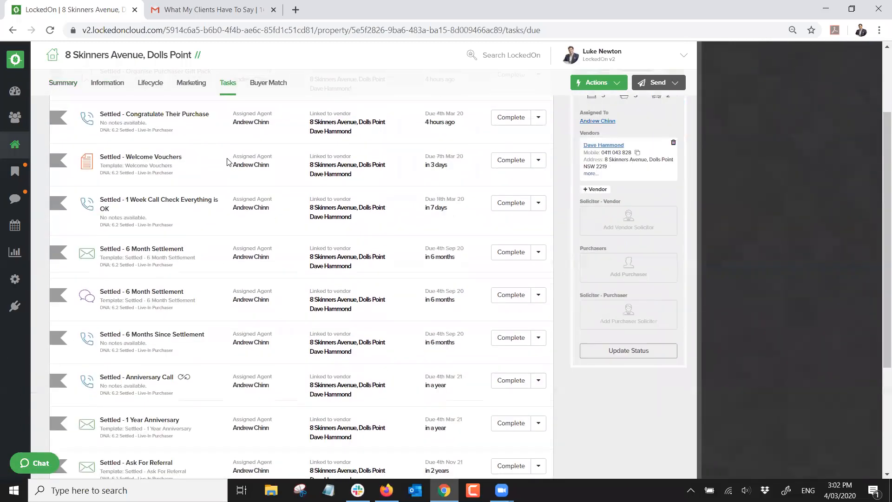
scroll(250, 234, "down", 2)
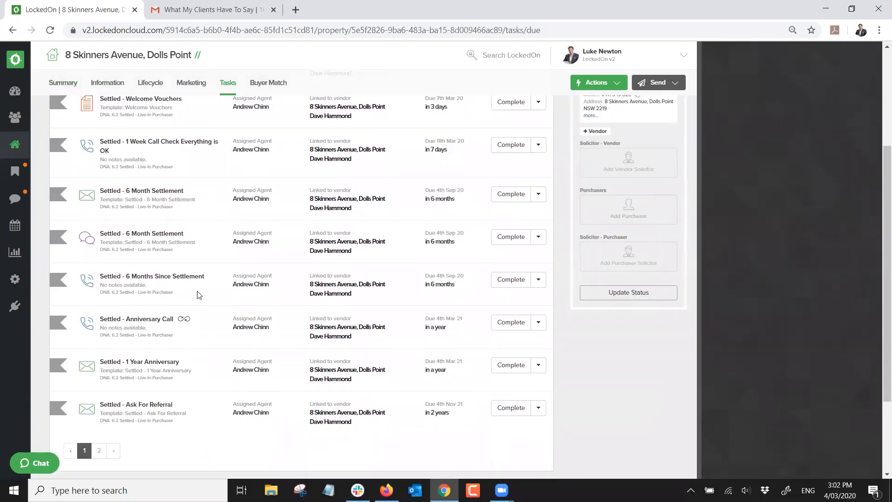
left_click(99, 450)
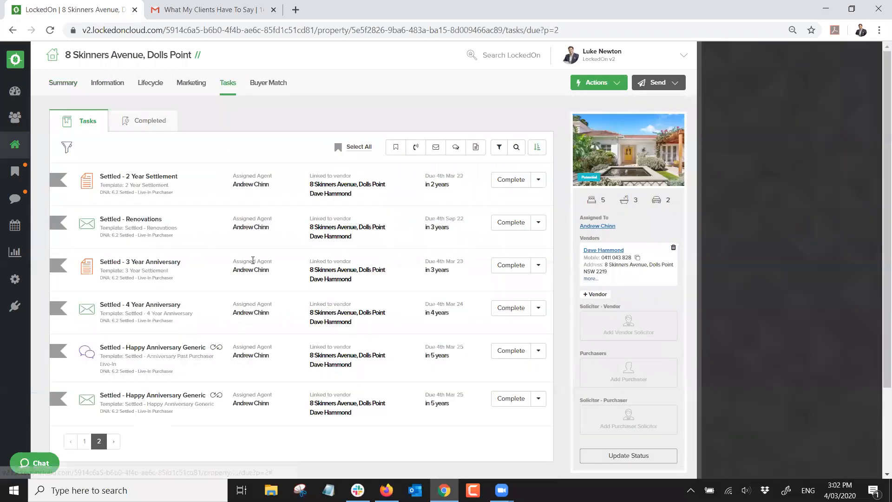
mouse_move(219, 351)
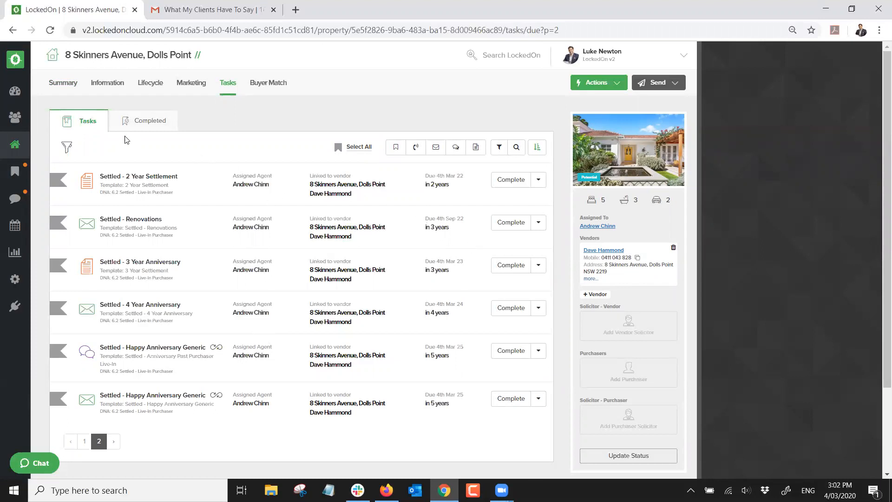
left_click(15, 117)
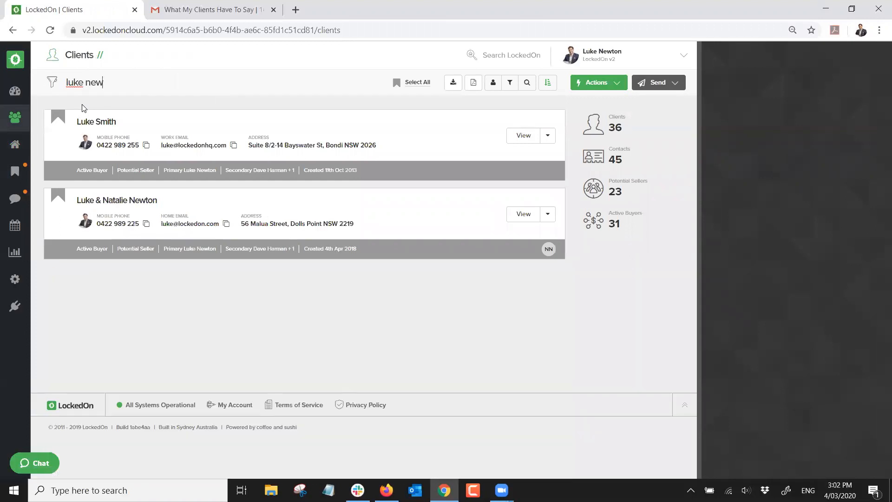
left_click(107, 121)
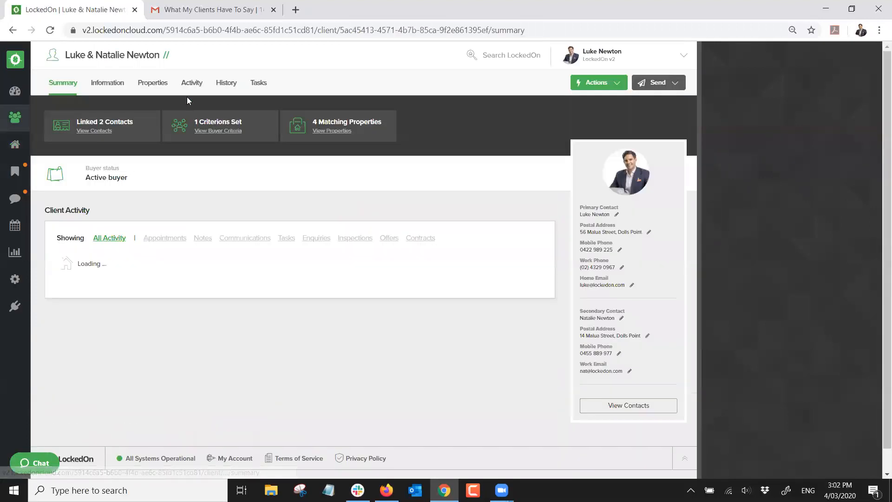
left_click(148, 83)
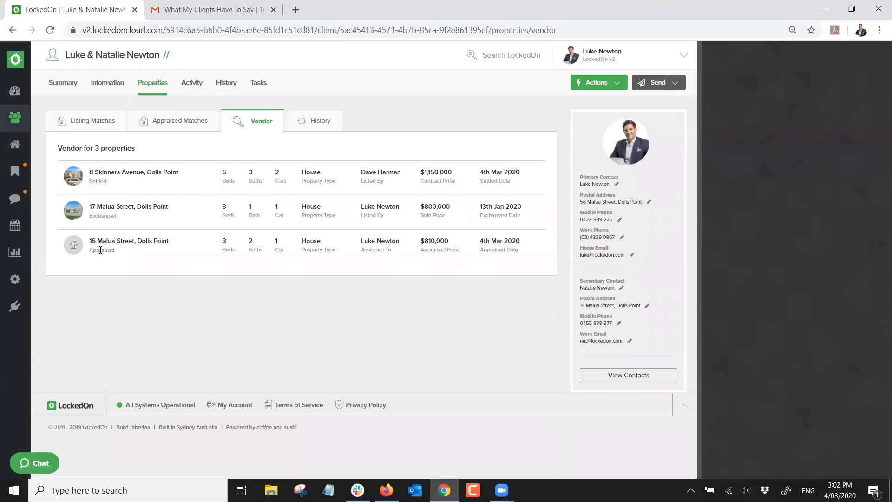
double_click(98, 181)
double_click(434, 173)
double_click(497, 173)
left_click(176, 171)
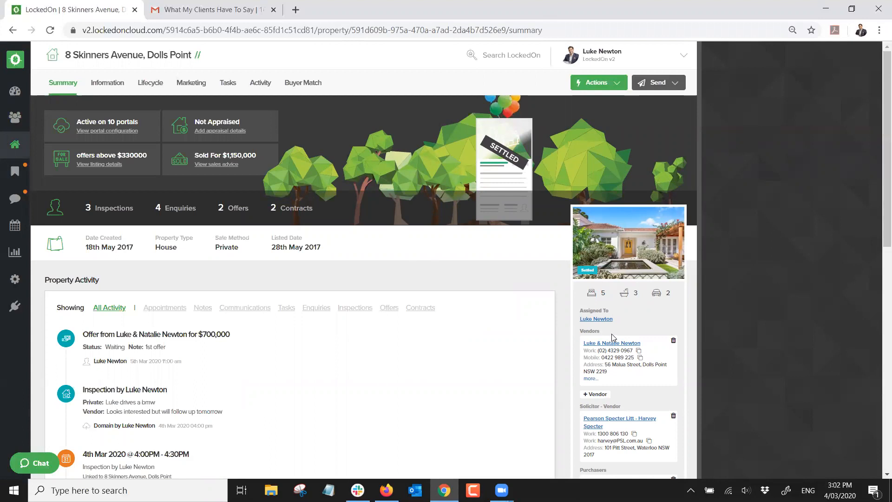
scroll(582, 350, "down", 2)
scroll(573, 312, "down", 1)
scroll(574, 311, "up", 4)
left_click(15, 144)
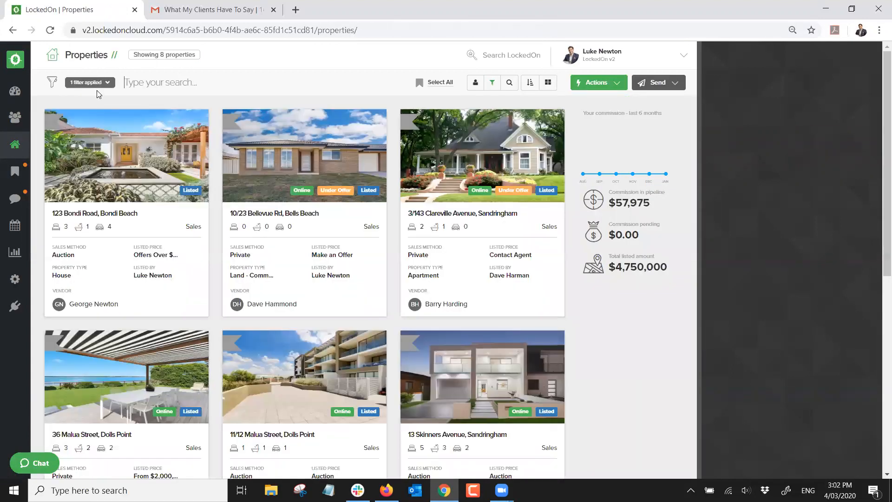
left_click(91, 82)
left_click(90, 125)
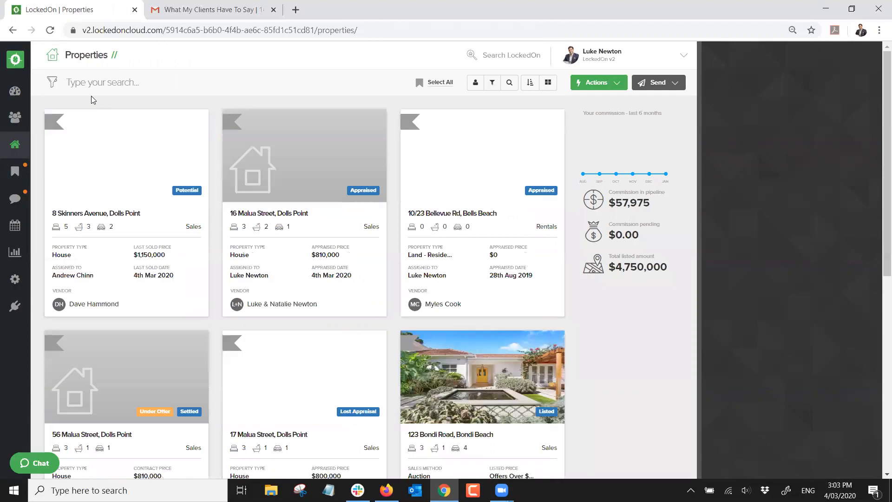
left_click(90, 77)
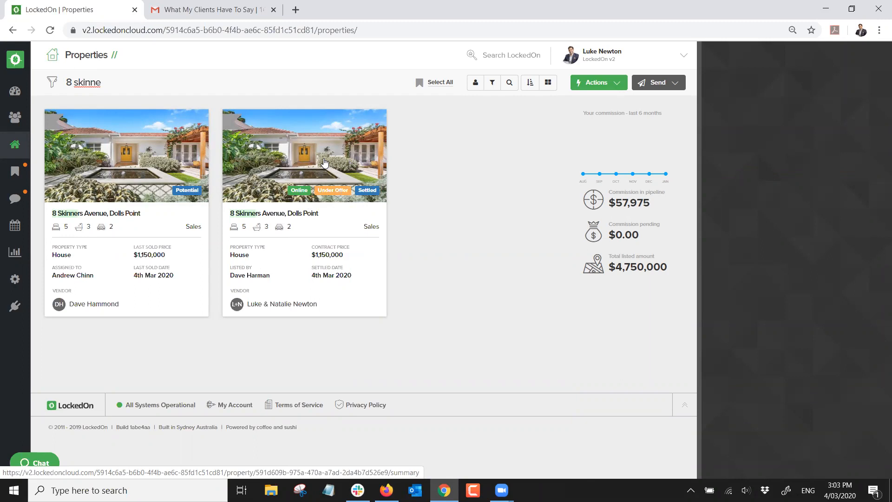
left_click(121, 146)
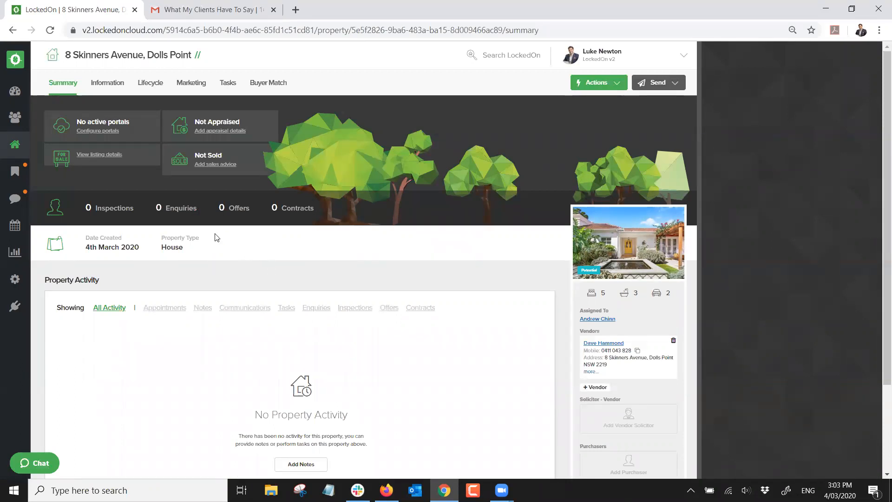
Review today's tasks, then switch to the Dashboard career summary
left_click(16, 177)
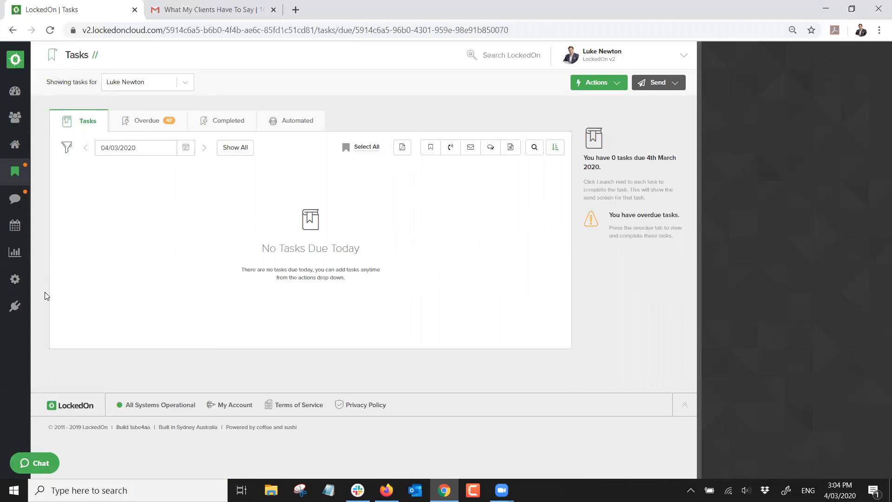
left_click(45, 96)
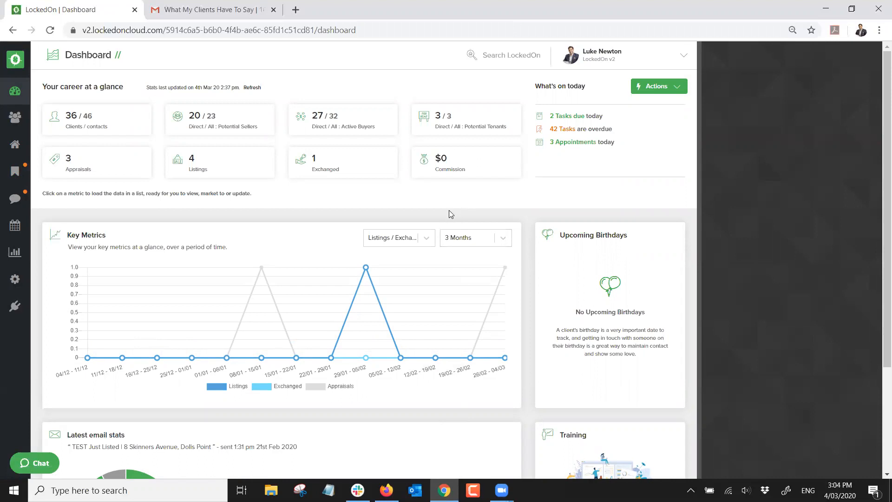
left_click(295, 9)
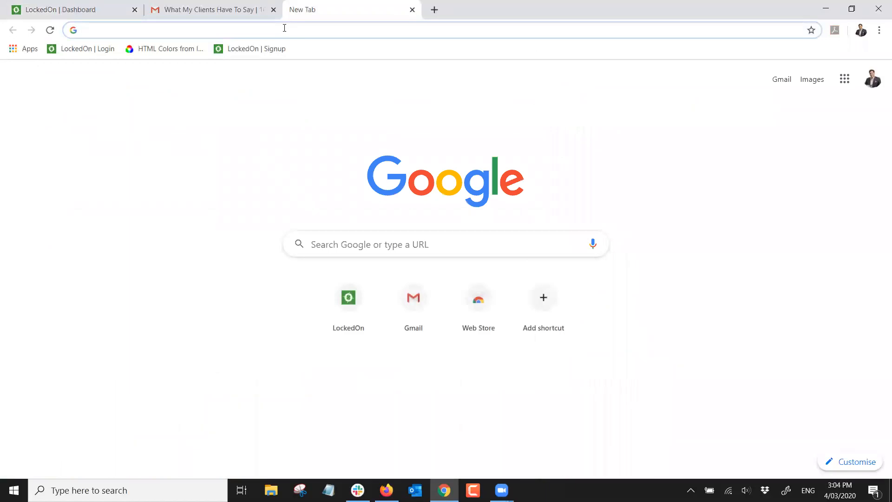
type("www/loc")
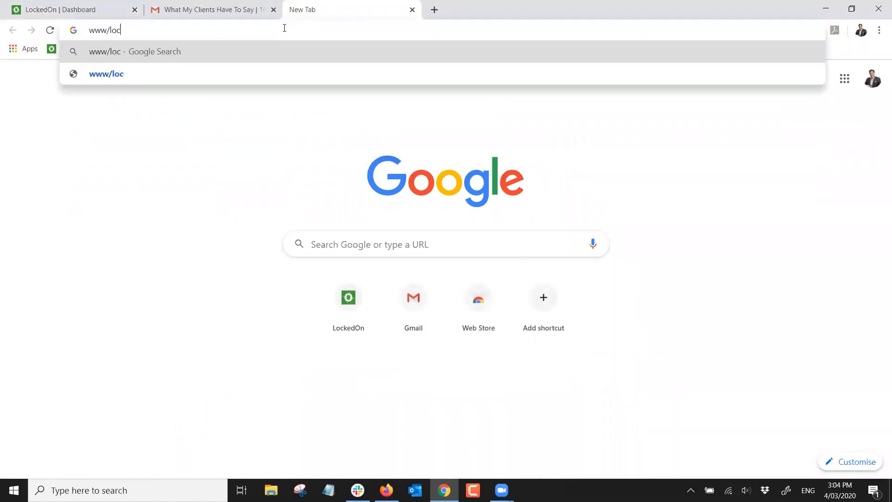
type("kedo")
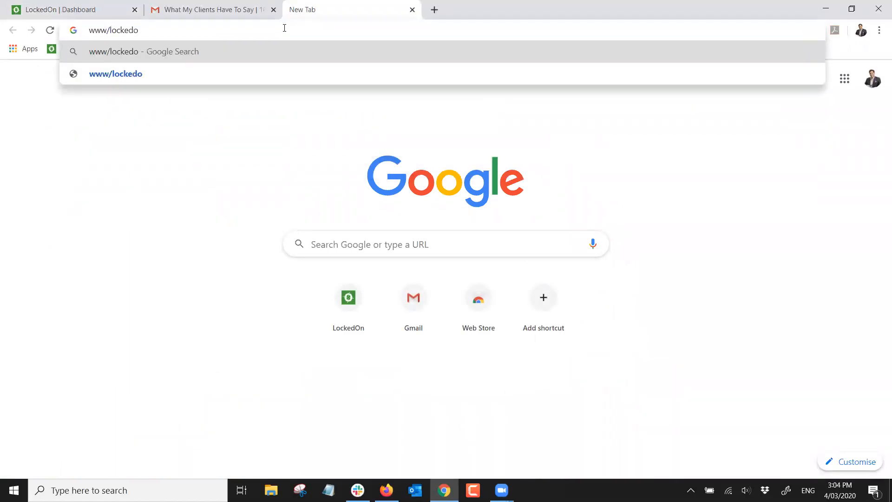
key("BackSpace")
key("BackSpace")
key("BackSpace")
key("BackSpace")
key("BackSpace")
key("BackSpace")
key("BackSpace")
key("BackSpace")
type(".")
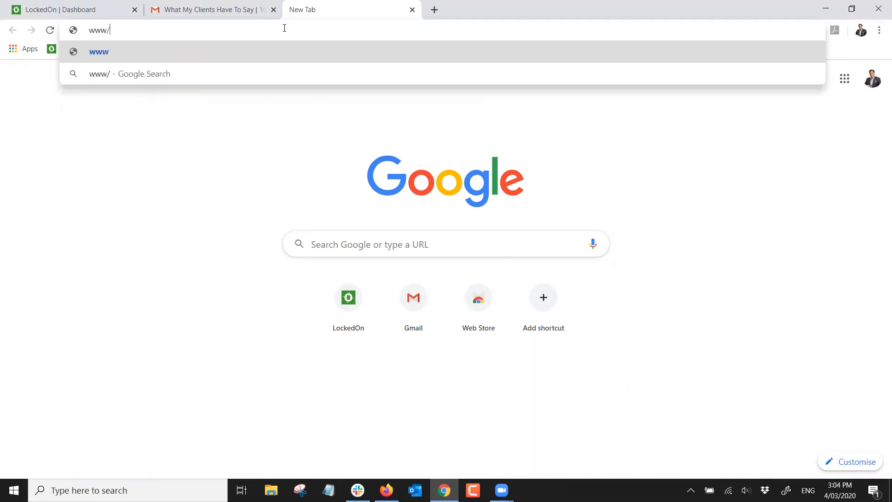
type("lockedo")
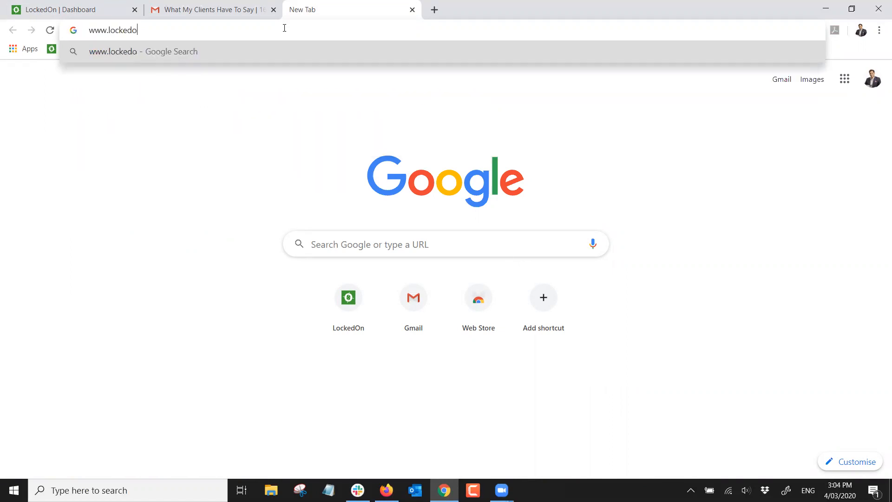
type("n.tv")
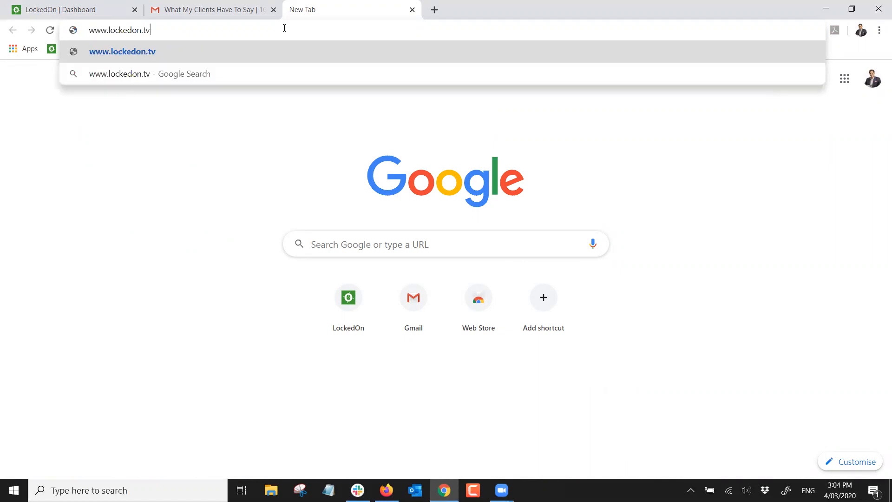
key("Return")
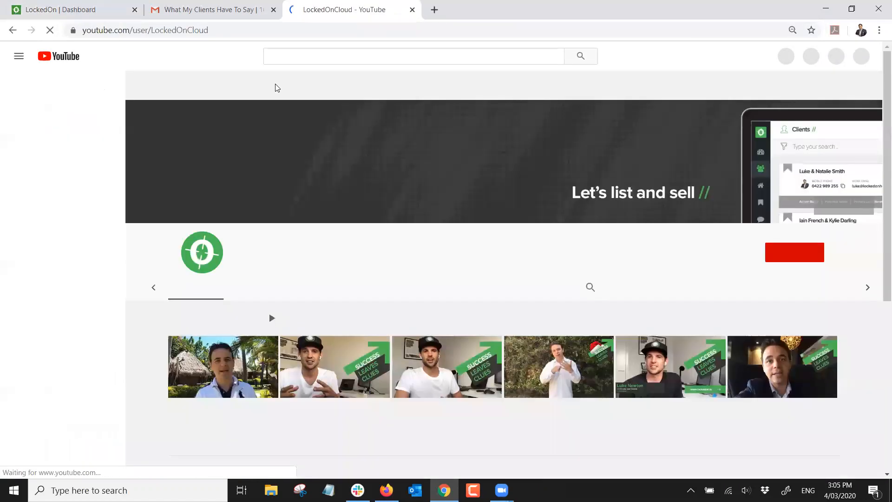
Browse the Version 2 and Triggers training videos, then return to the LockedOn Dashboard tab
scroll(243, 112, "down", 5)
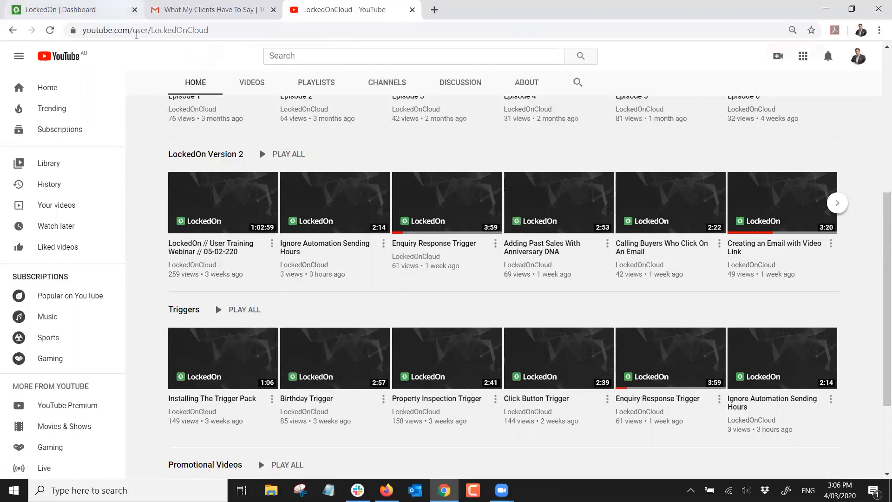
left_click(93, 5)
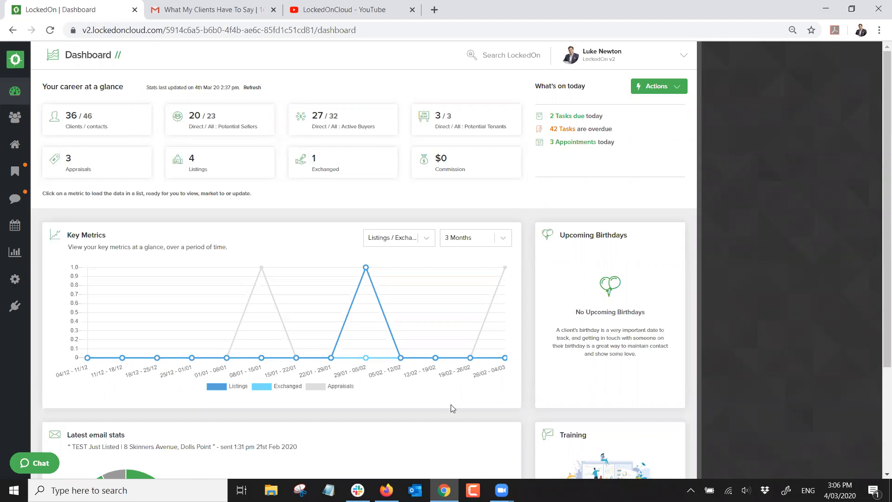
Open the previous training webinars from the Dashboard's Training card
scroll(474, 372, "down", 2)
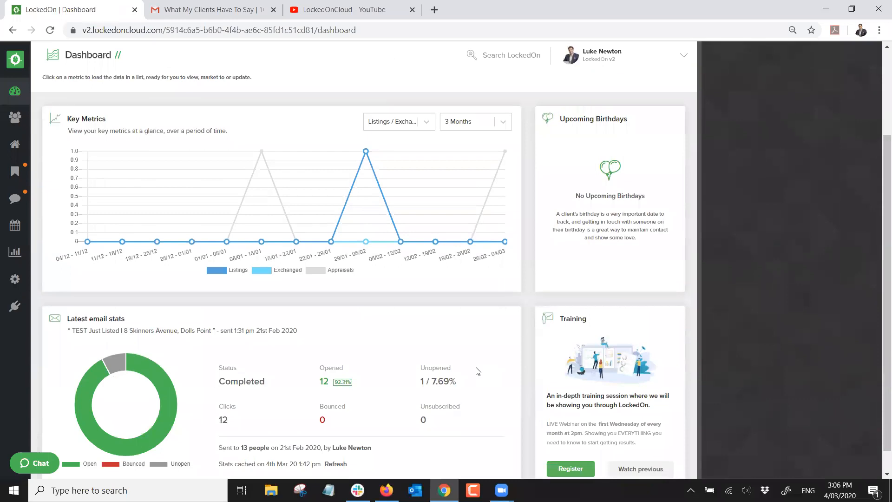
scroll(477, 371, "down", 1)
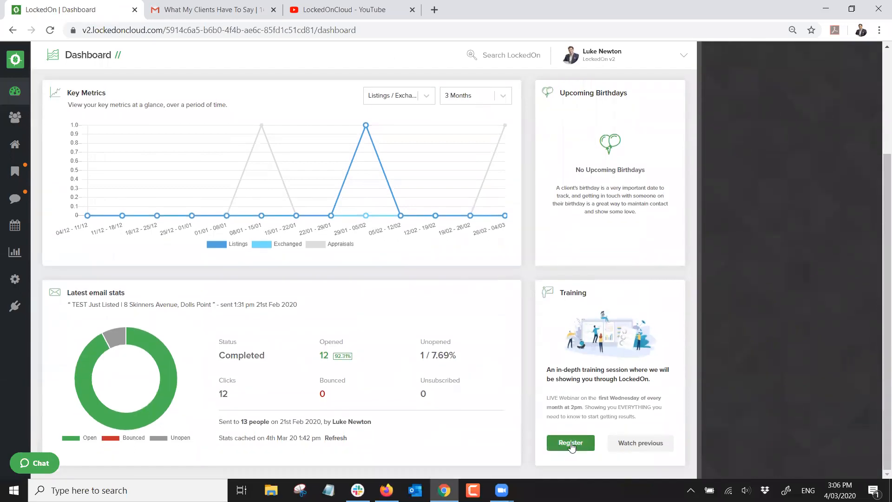
left_click(630, 446)
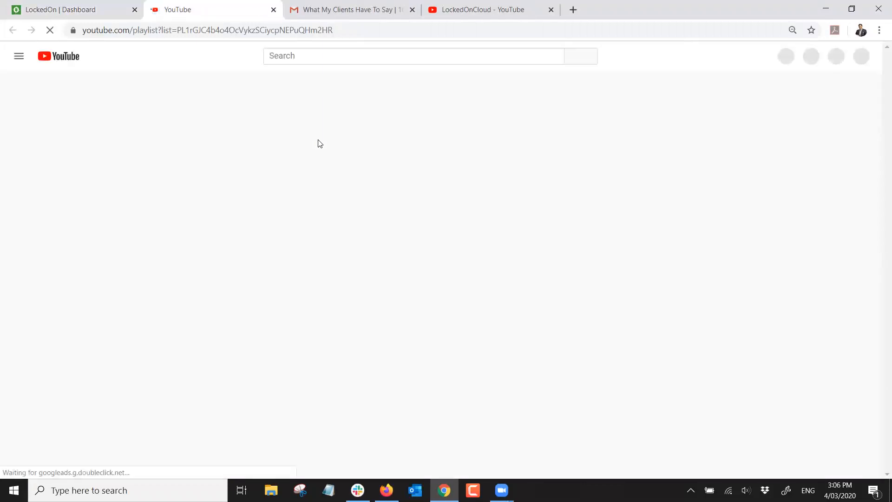